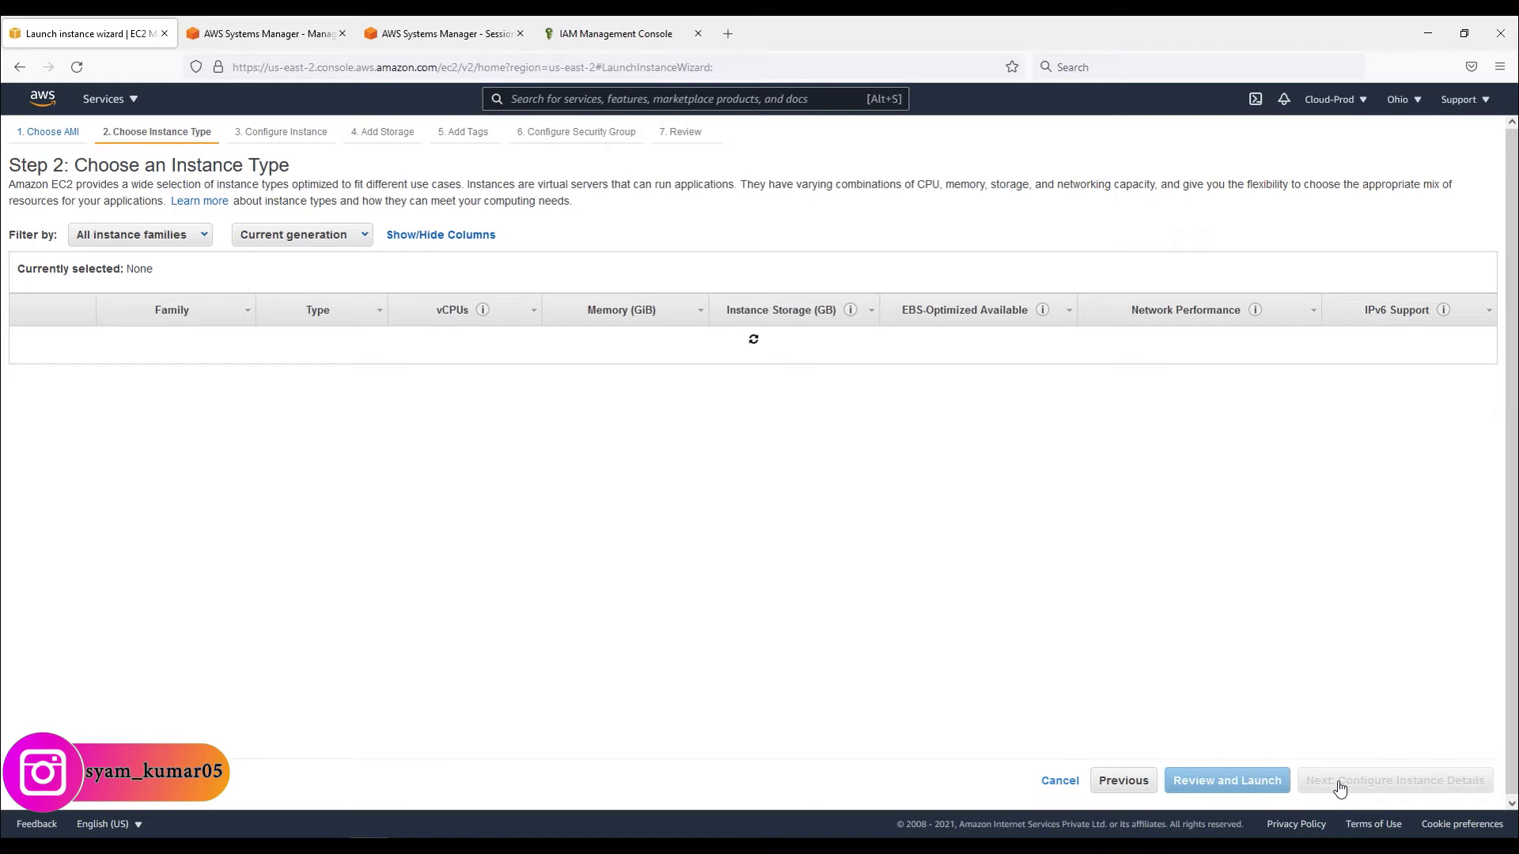
Set the root volume's encryption to the default aws/ebs key in the launch wizard's storage settings.
left_click(1340, 789)
left_click(1339, 789)
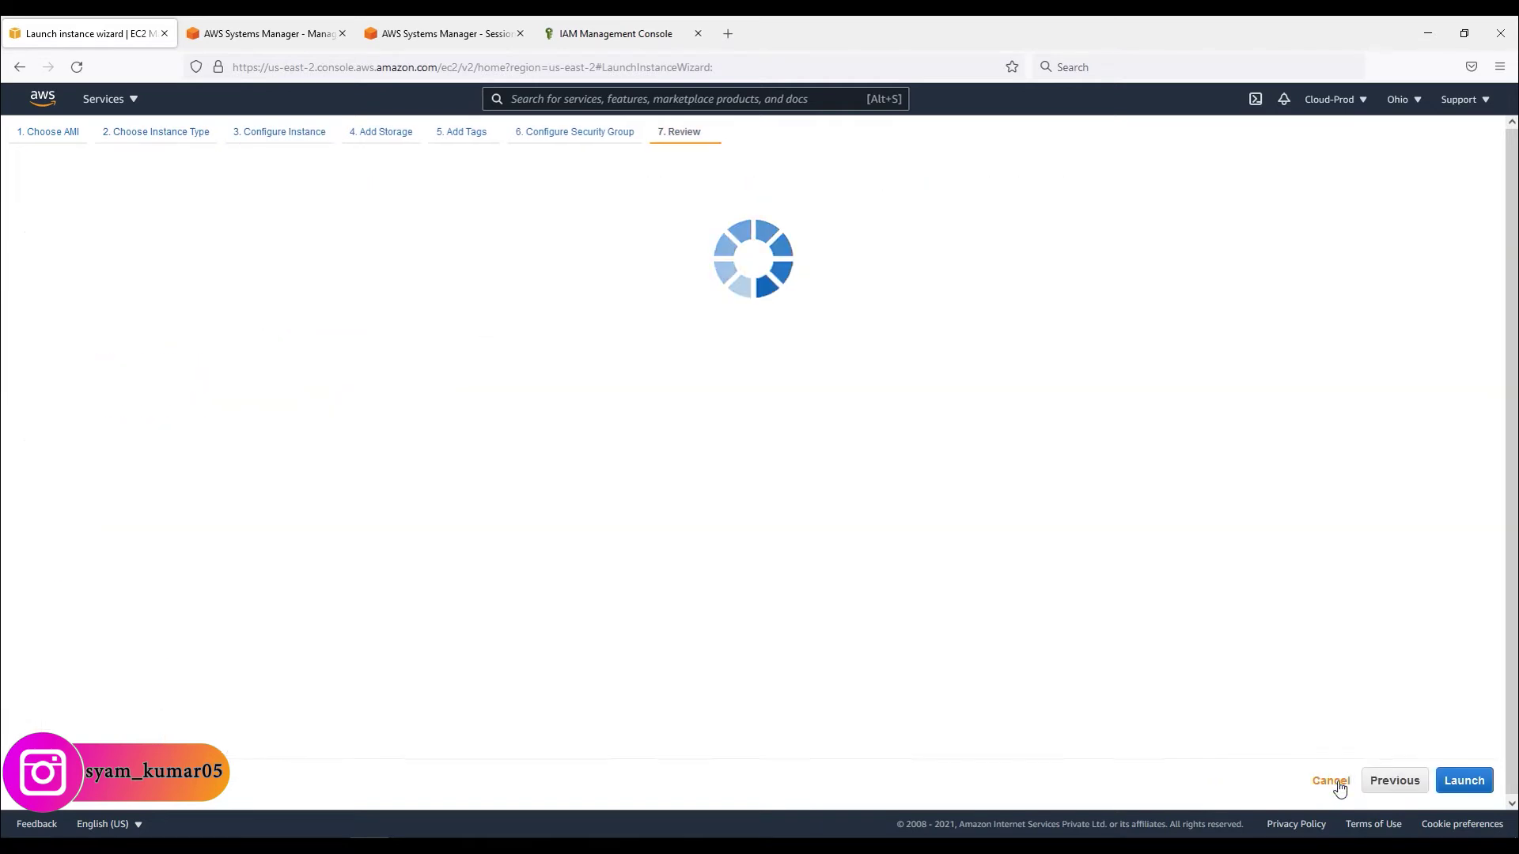
left_click(1398, 789)
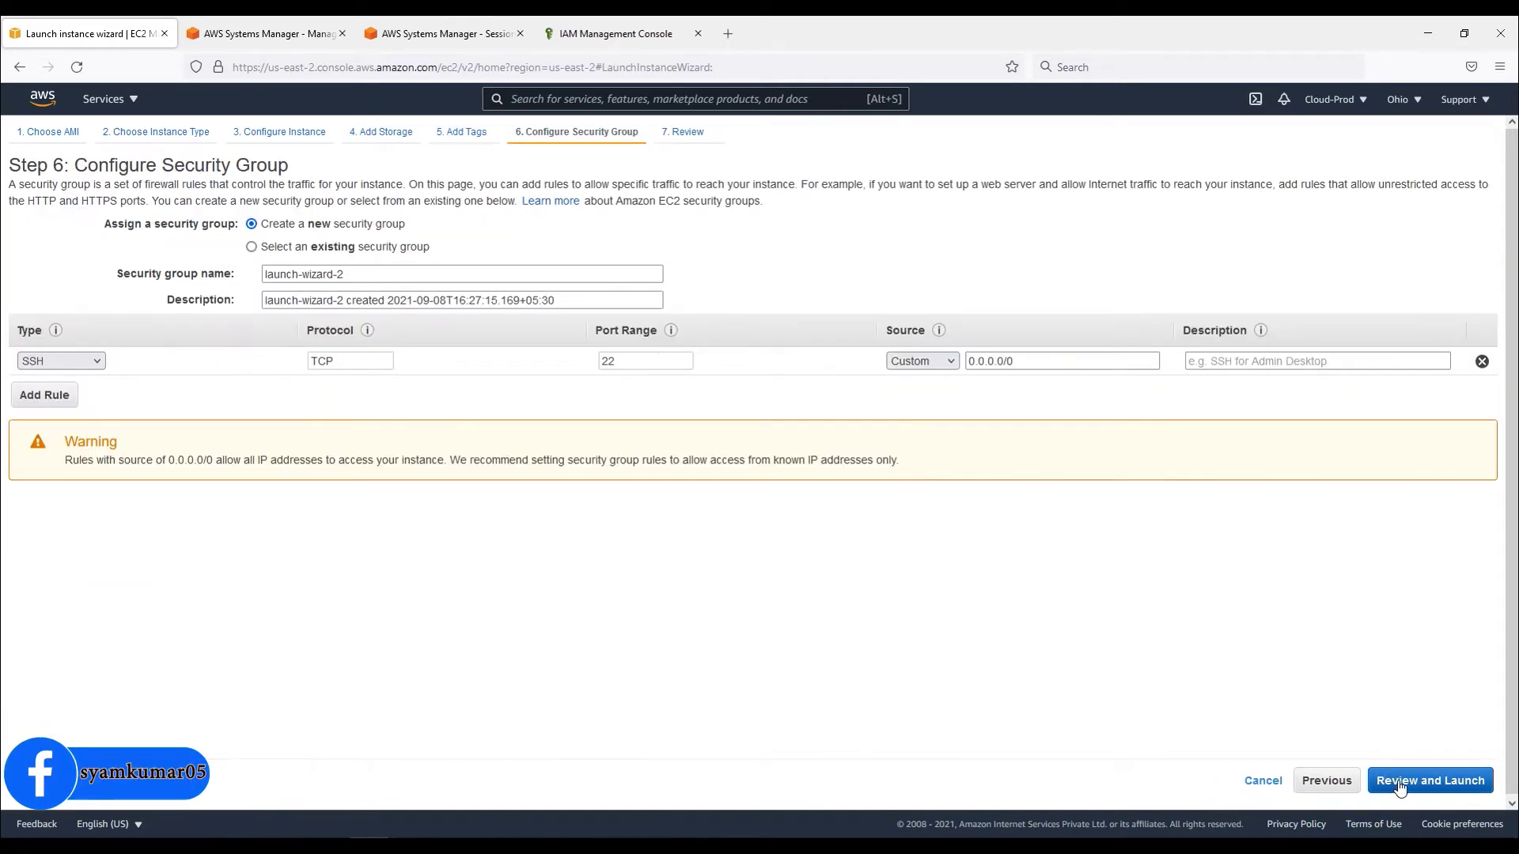
left_click(1314, 785)
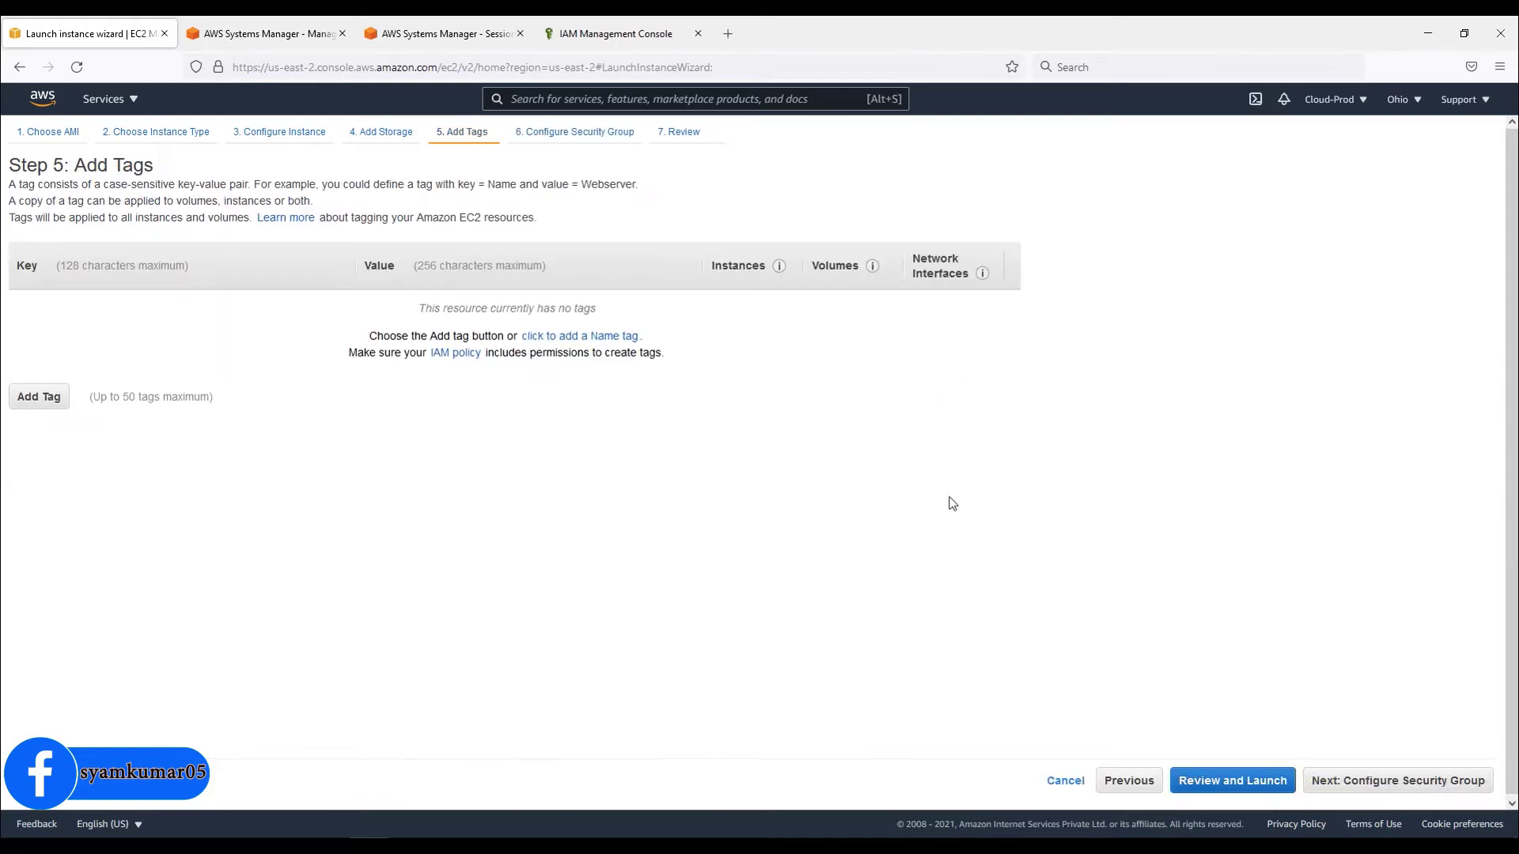
left_click(391, 141)
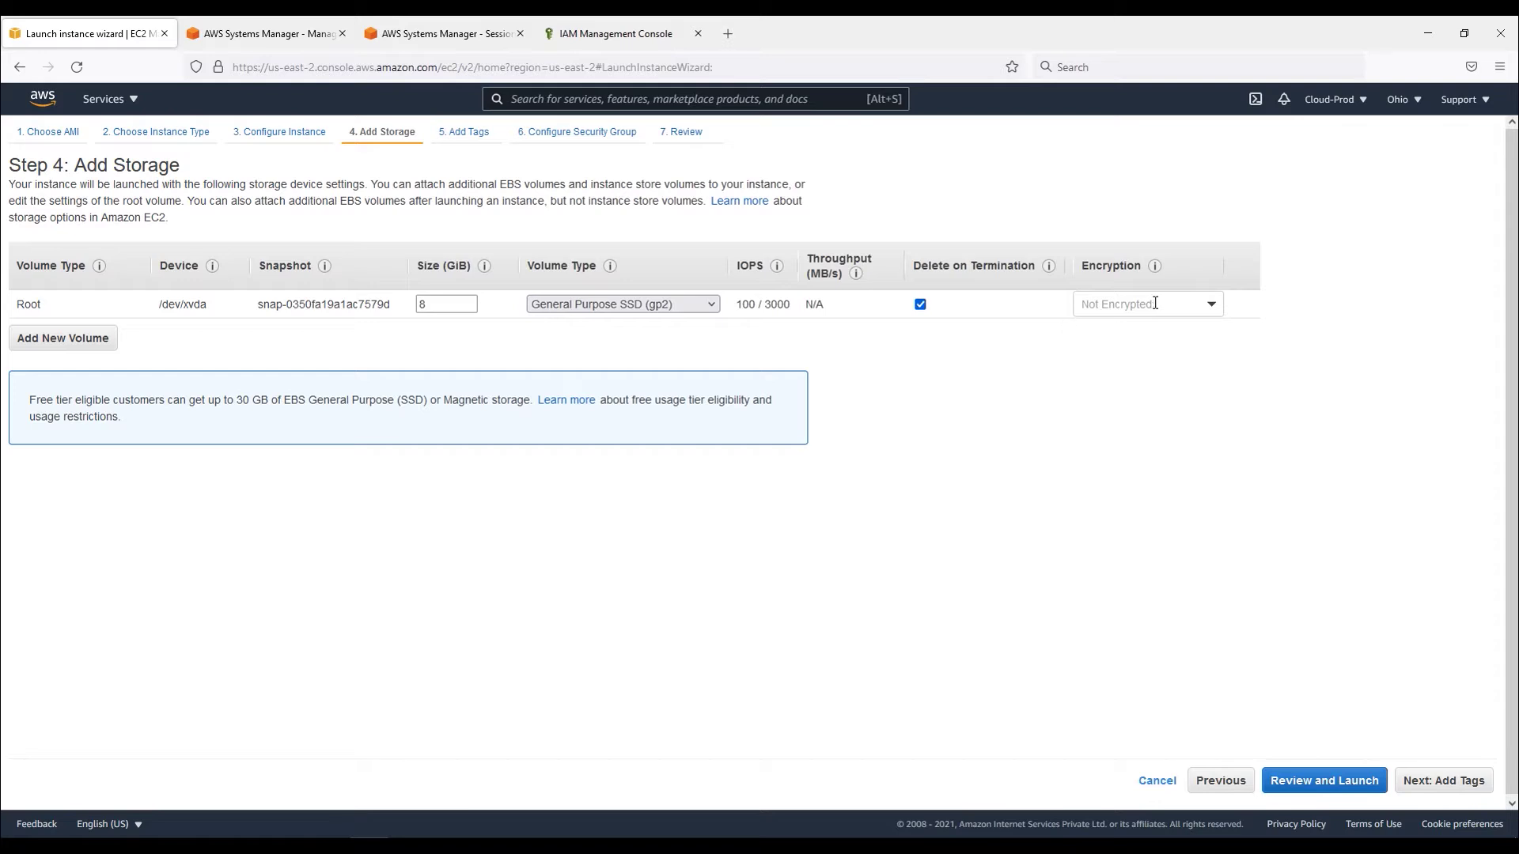
left_click(1211, 315)
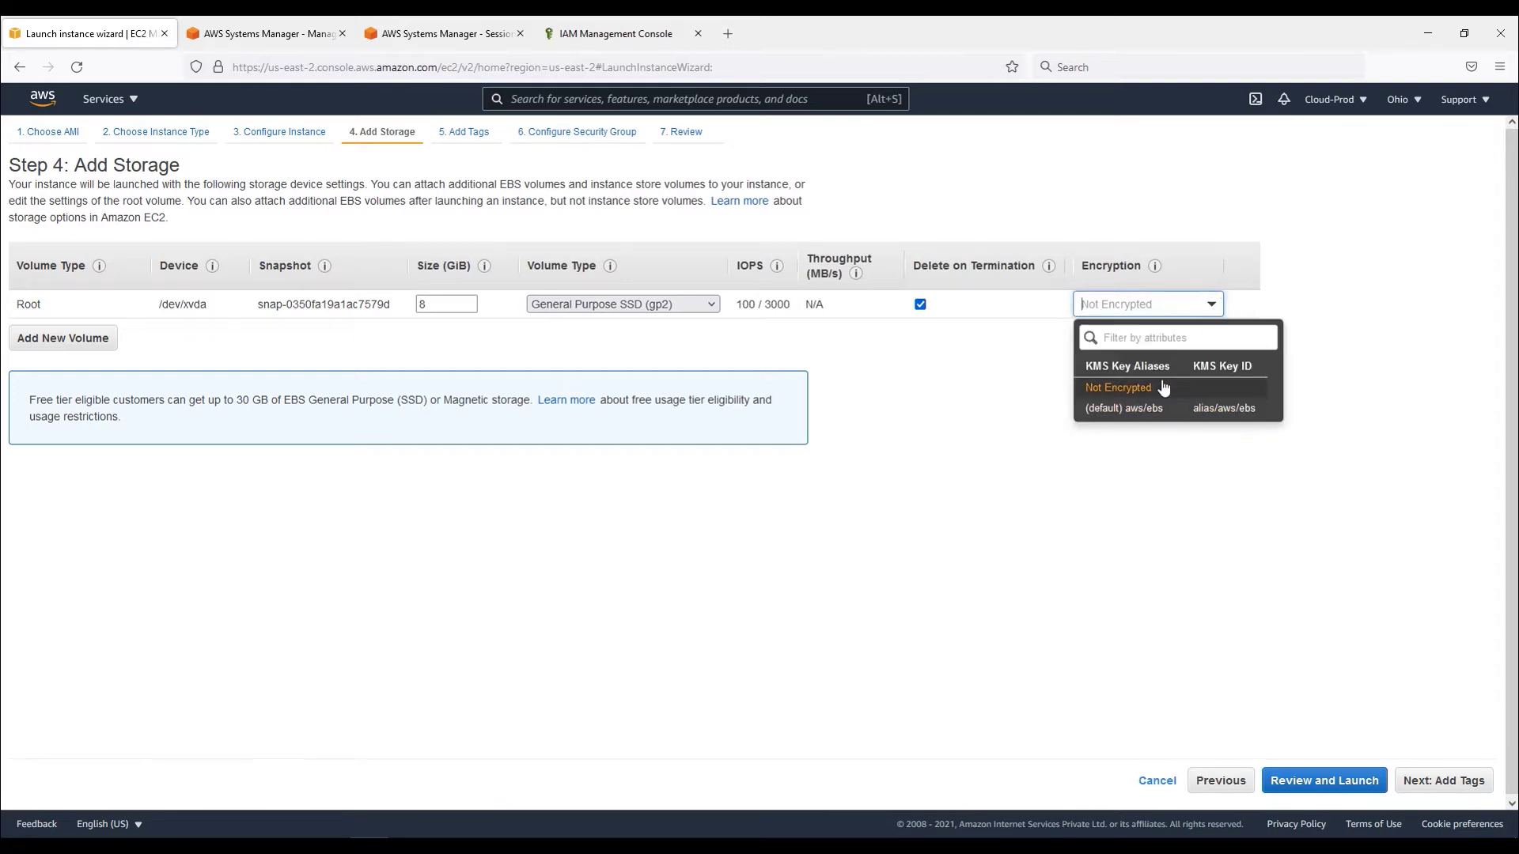
left_click(1136, 411)
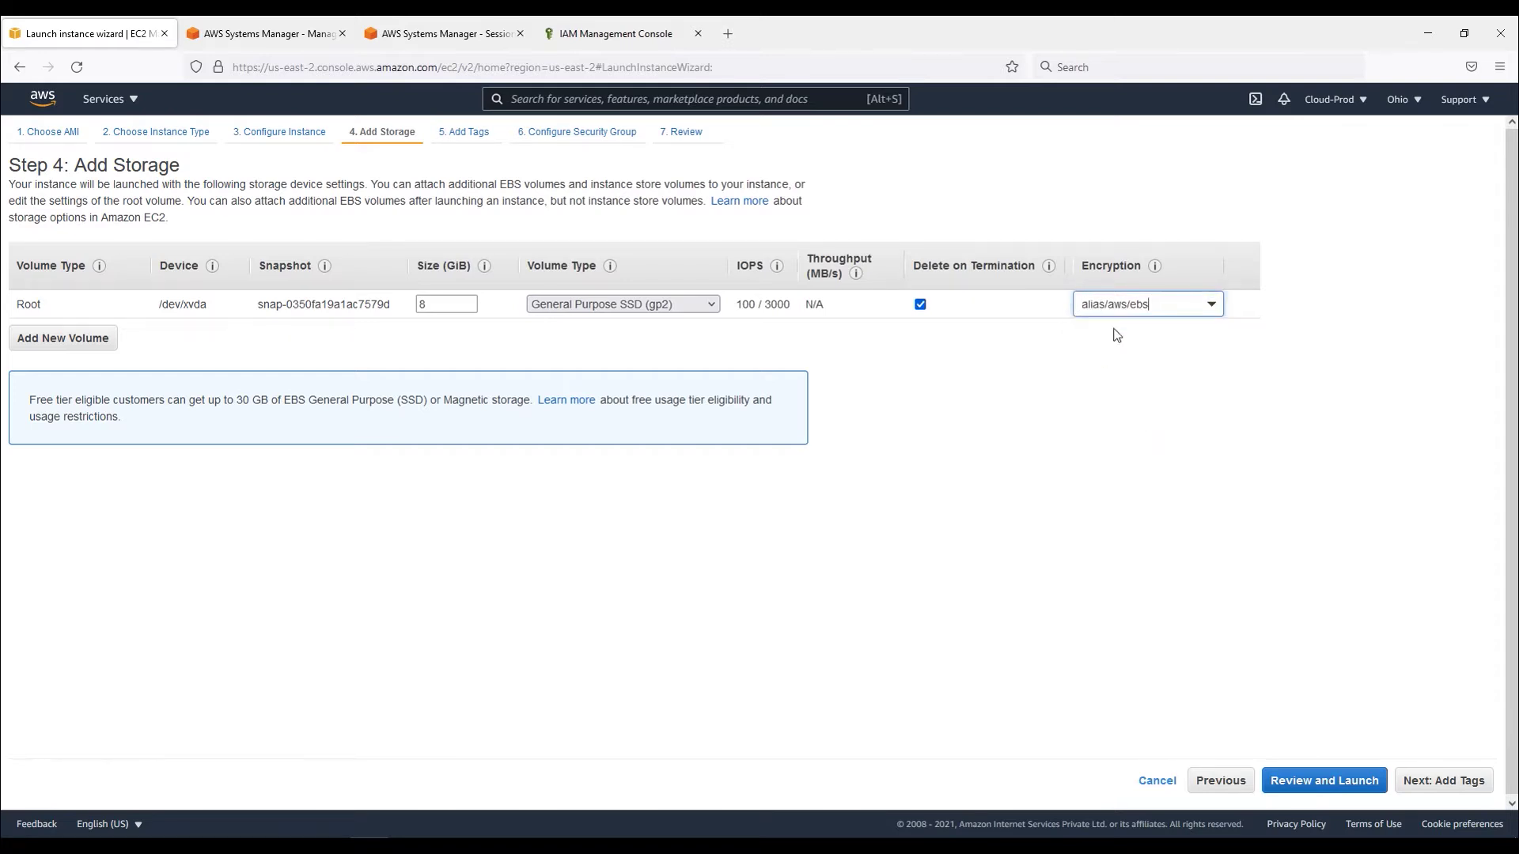
Examine the root volume's encryption in the launch review's storage details and cancel the launch wizard.
left_click(1357, 785)
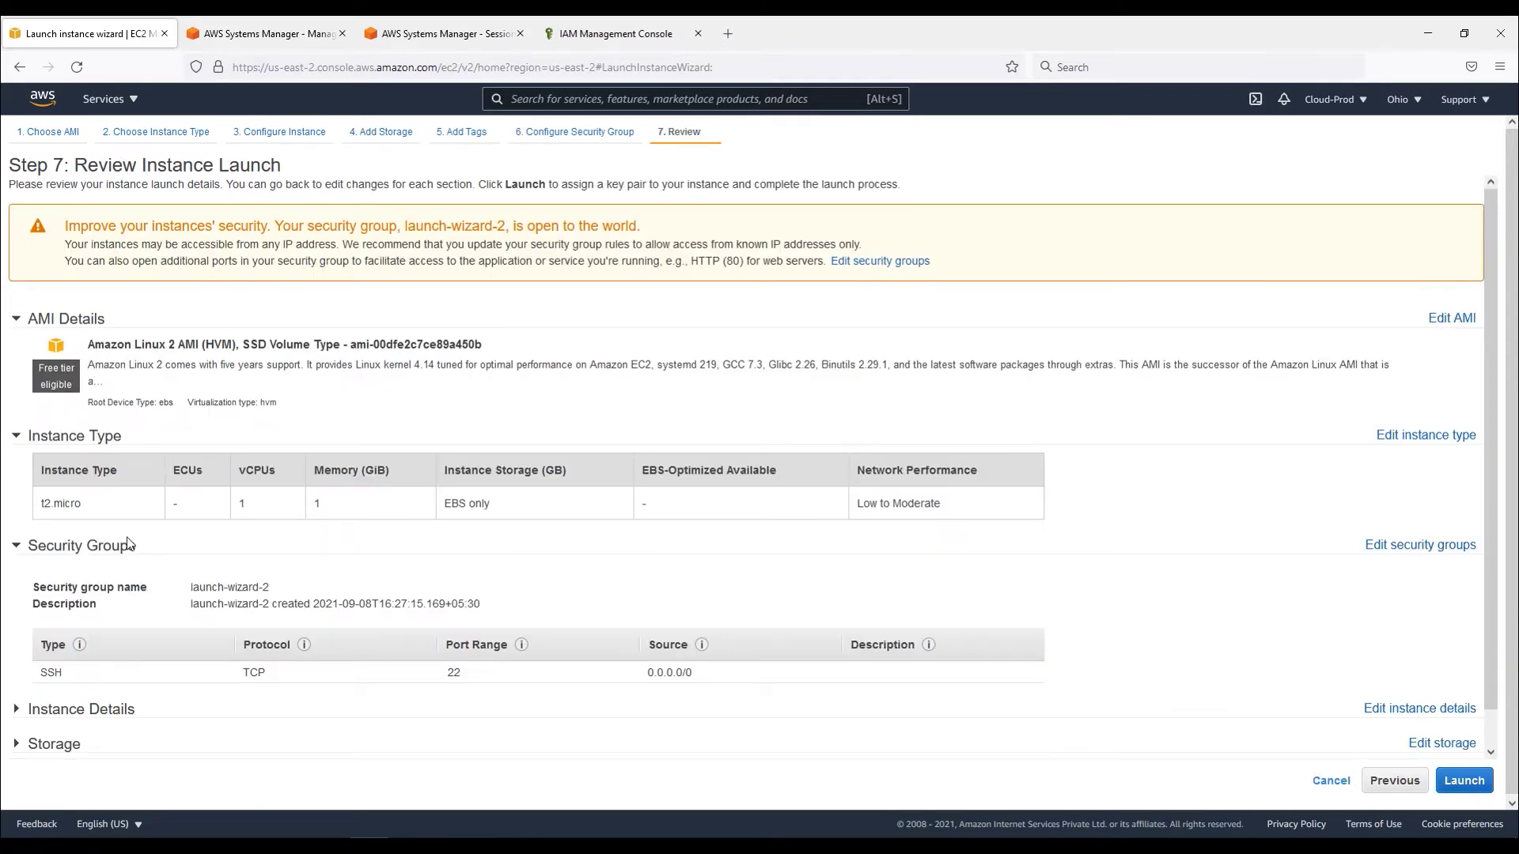
left_click(53, 743)
scroll(261, 712, "down", 2)
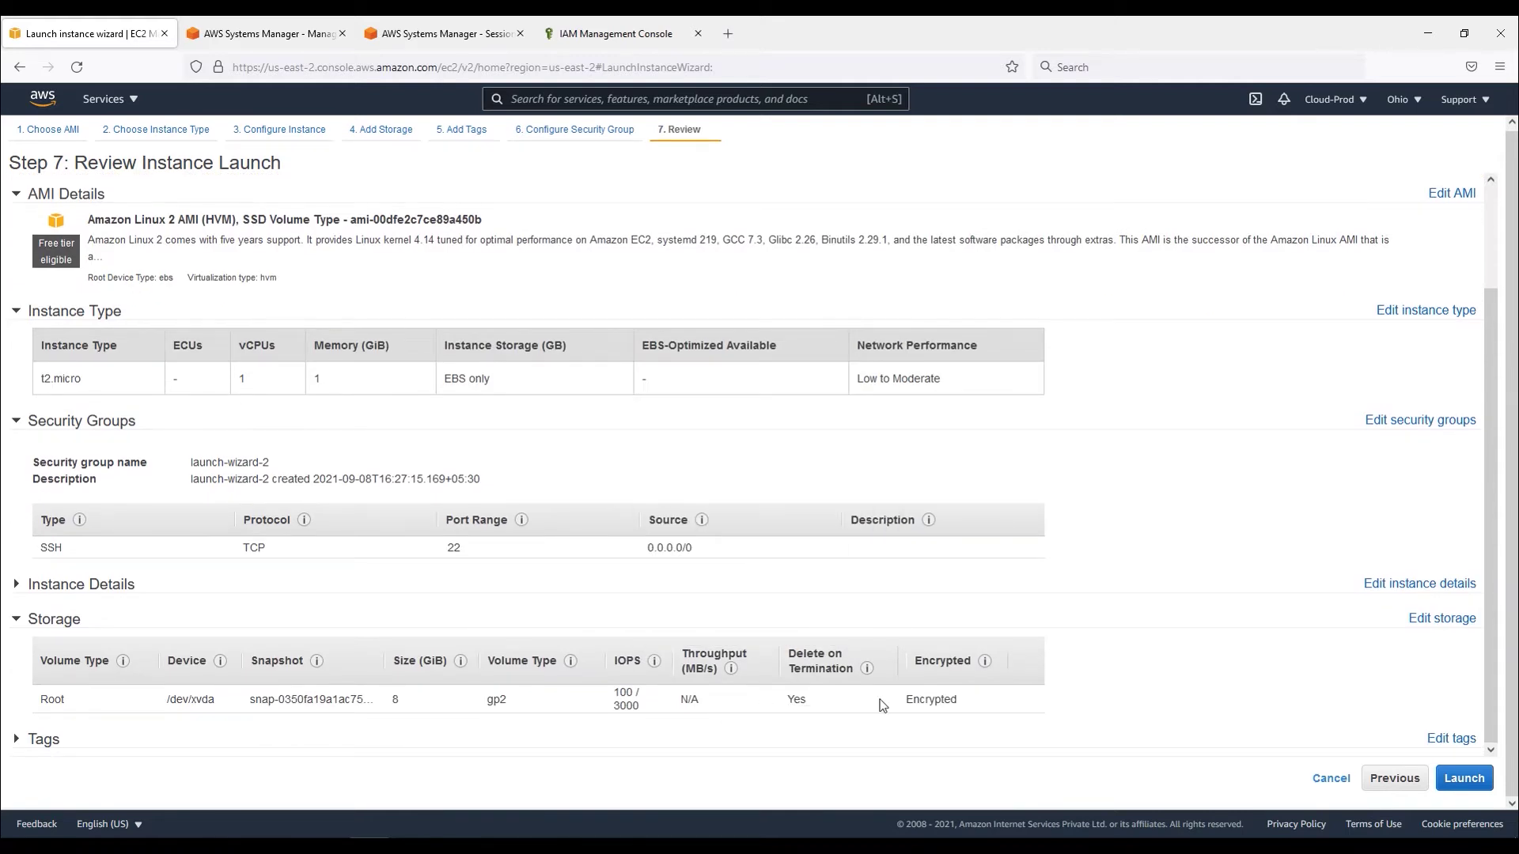
left_click_drag(960, 701, 904, 704)
left_click(1321, 783)
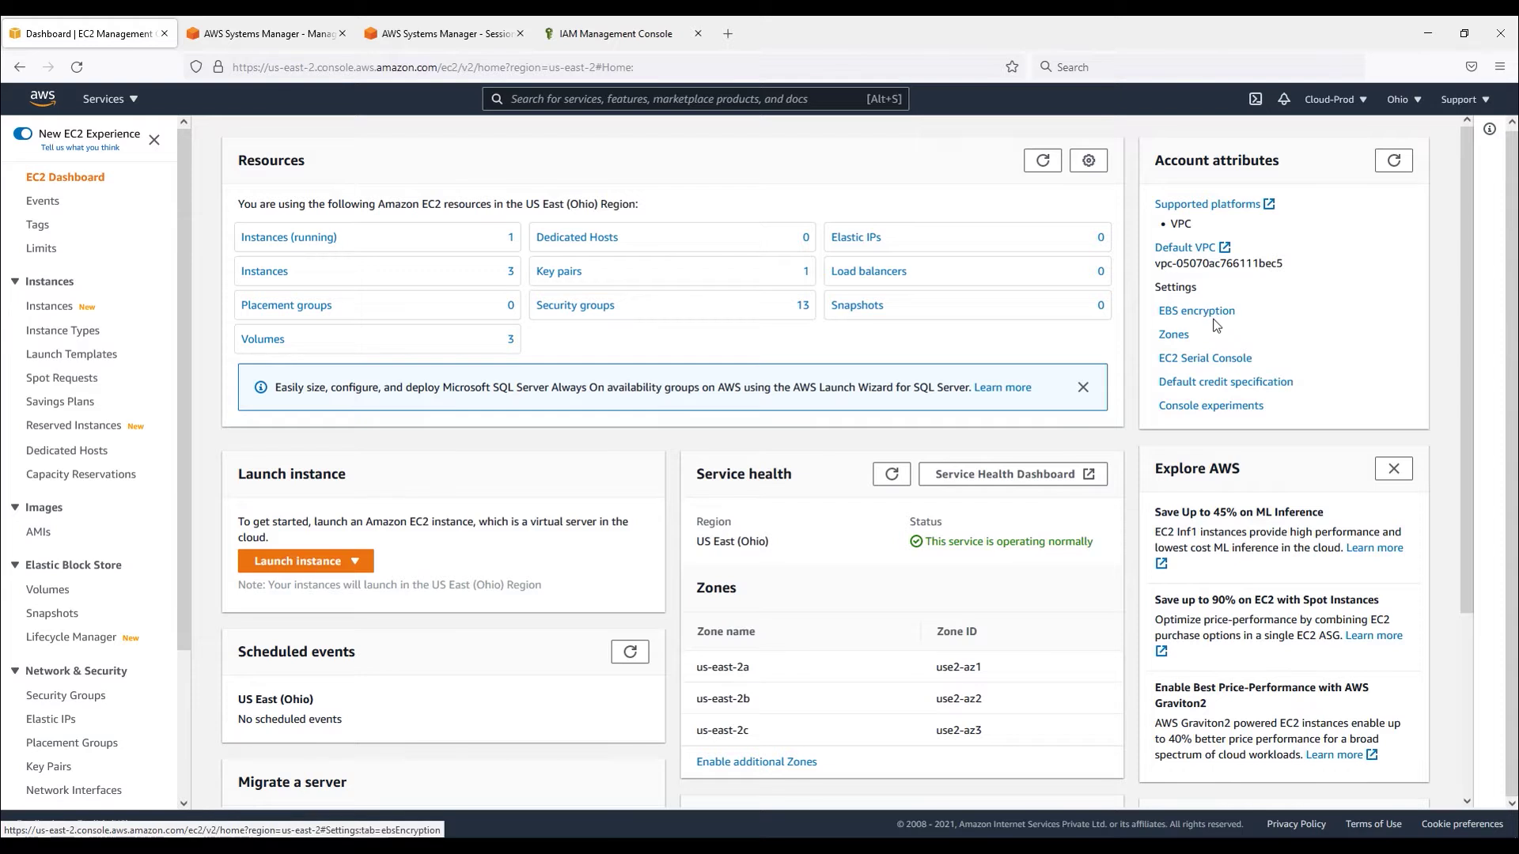
Open the EBS encryption settings from the account attributes and check the default encryption status for new volumes.
triple_click(1297, 164)
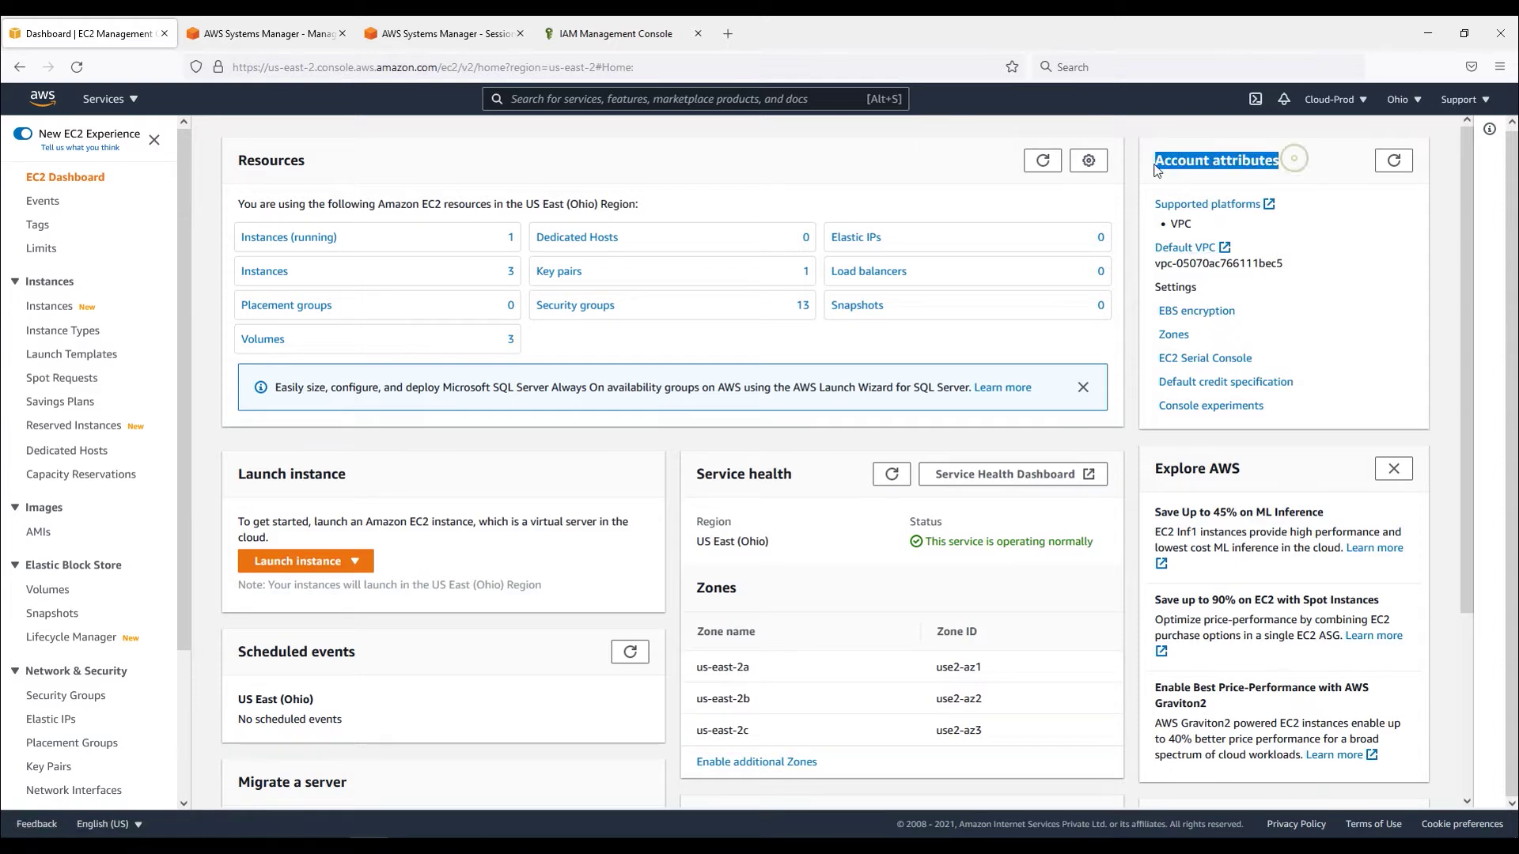
left_click(1185, 316)
left_click_drag(82, 310, 253, 311)
double_click(117, 322)
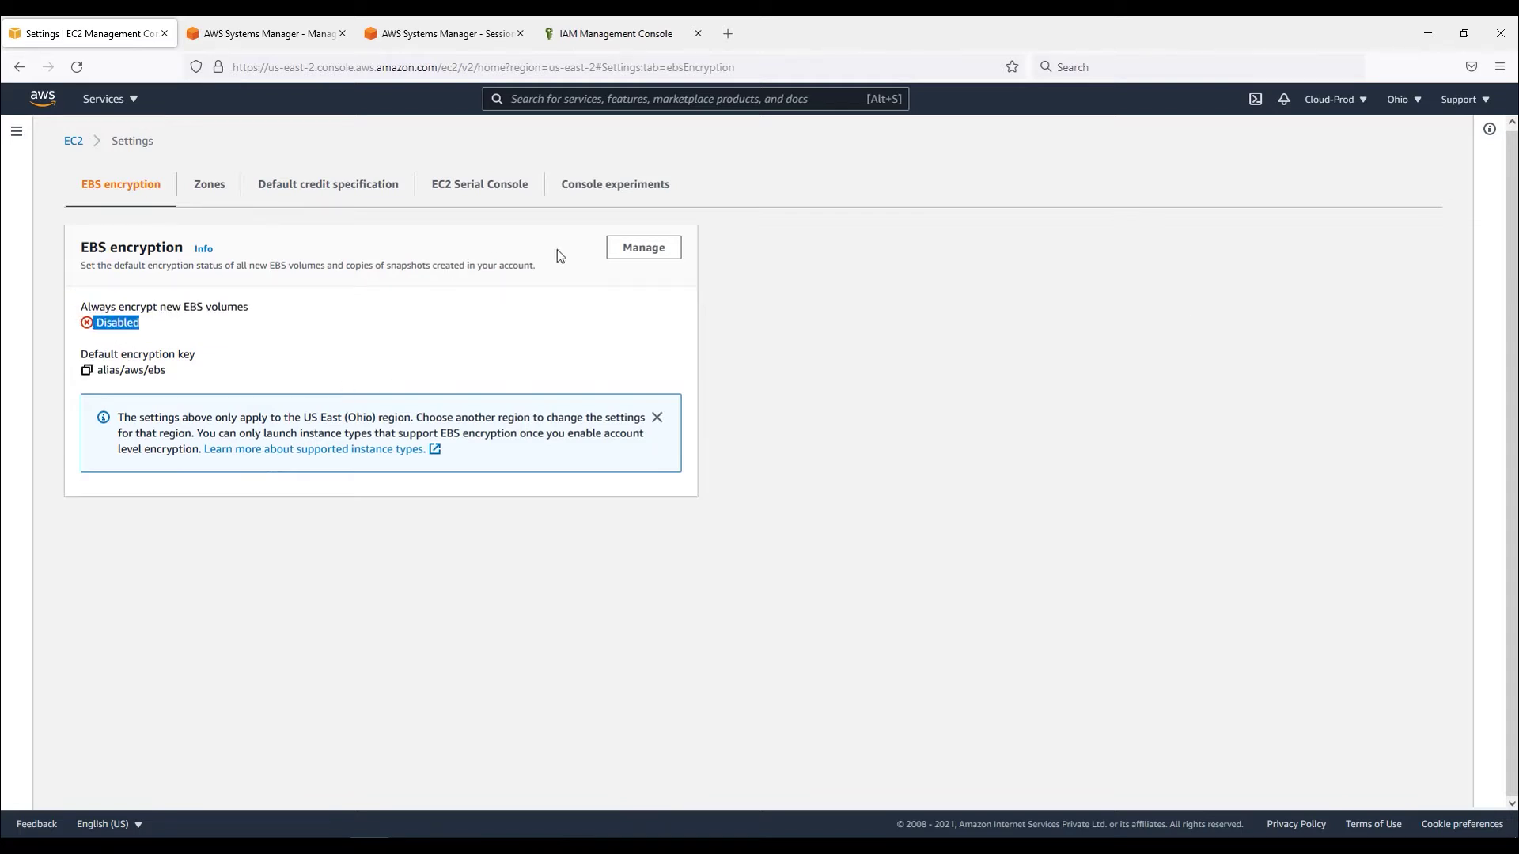
Try enabling default encryption for new EBS volumes, cancel without updating, and return to the EC2 dashboard.
left_click(645, 250)
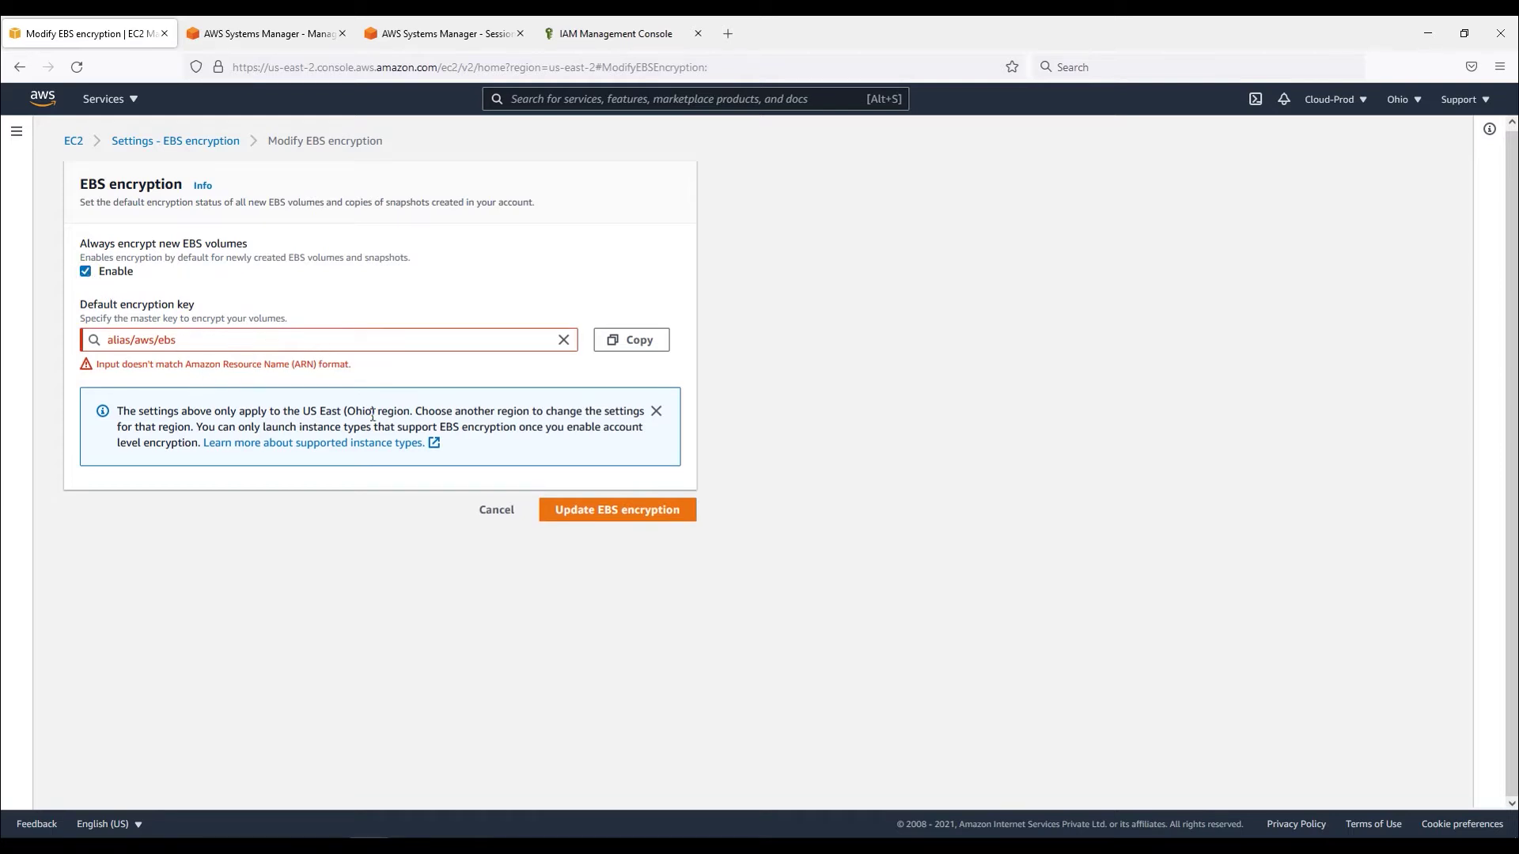
left_click(491, 522)
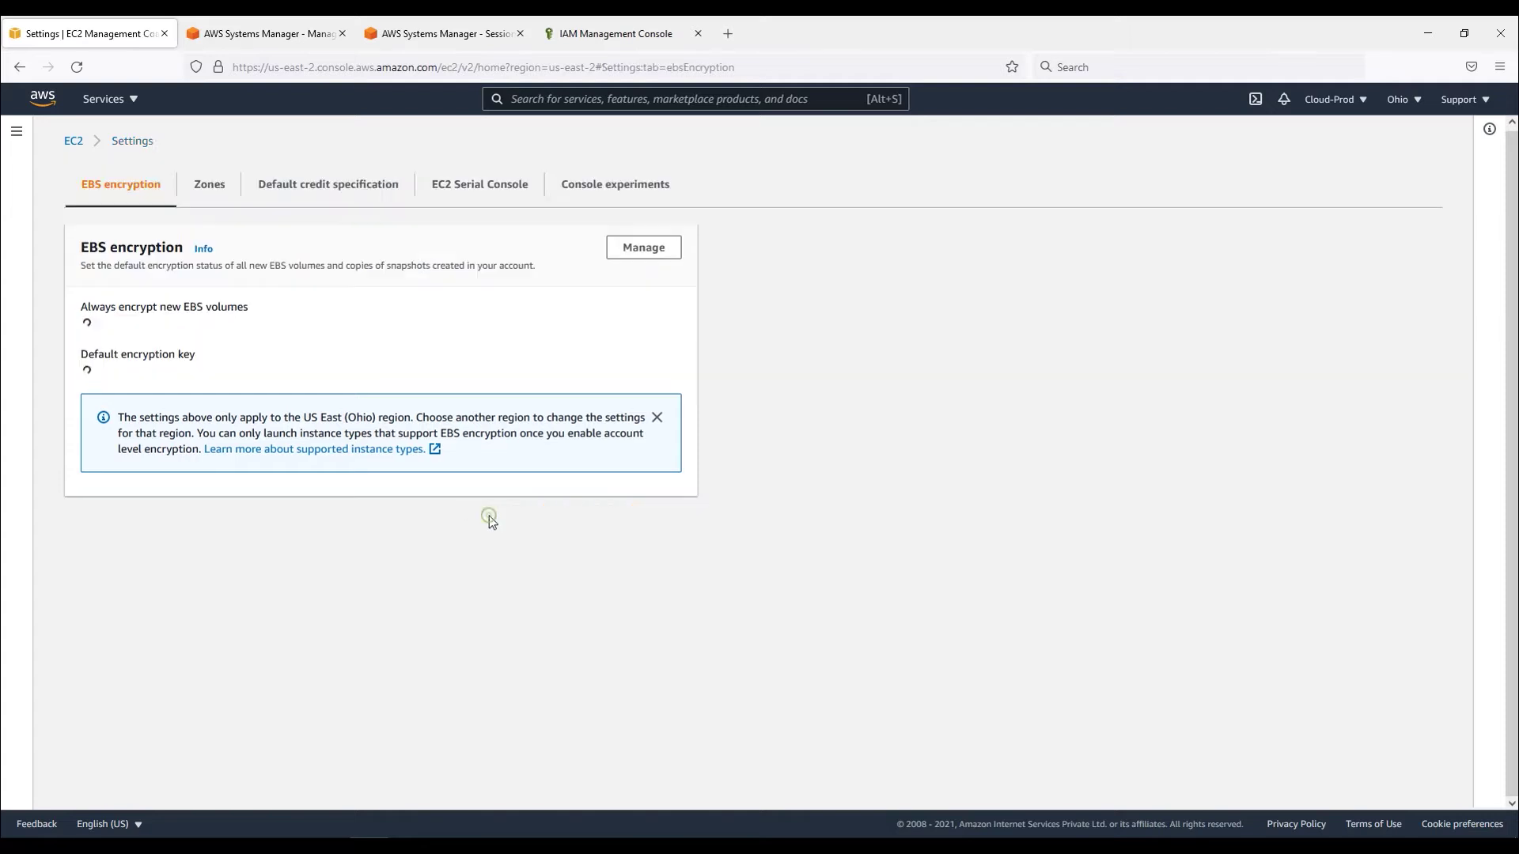
left_click(73, 142)
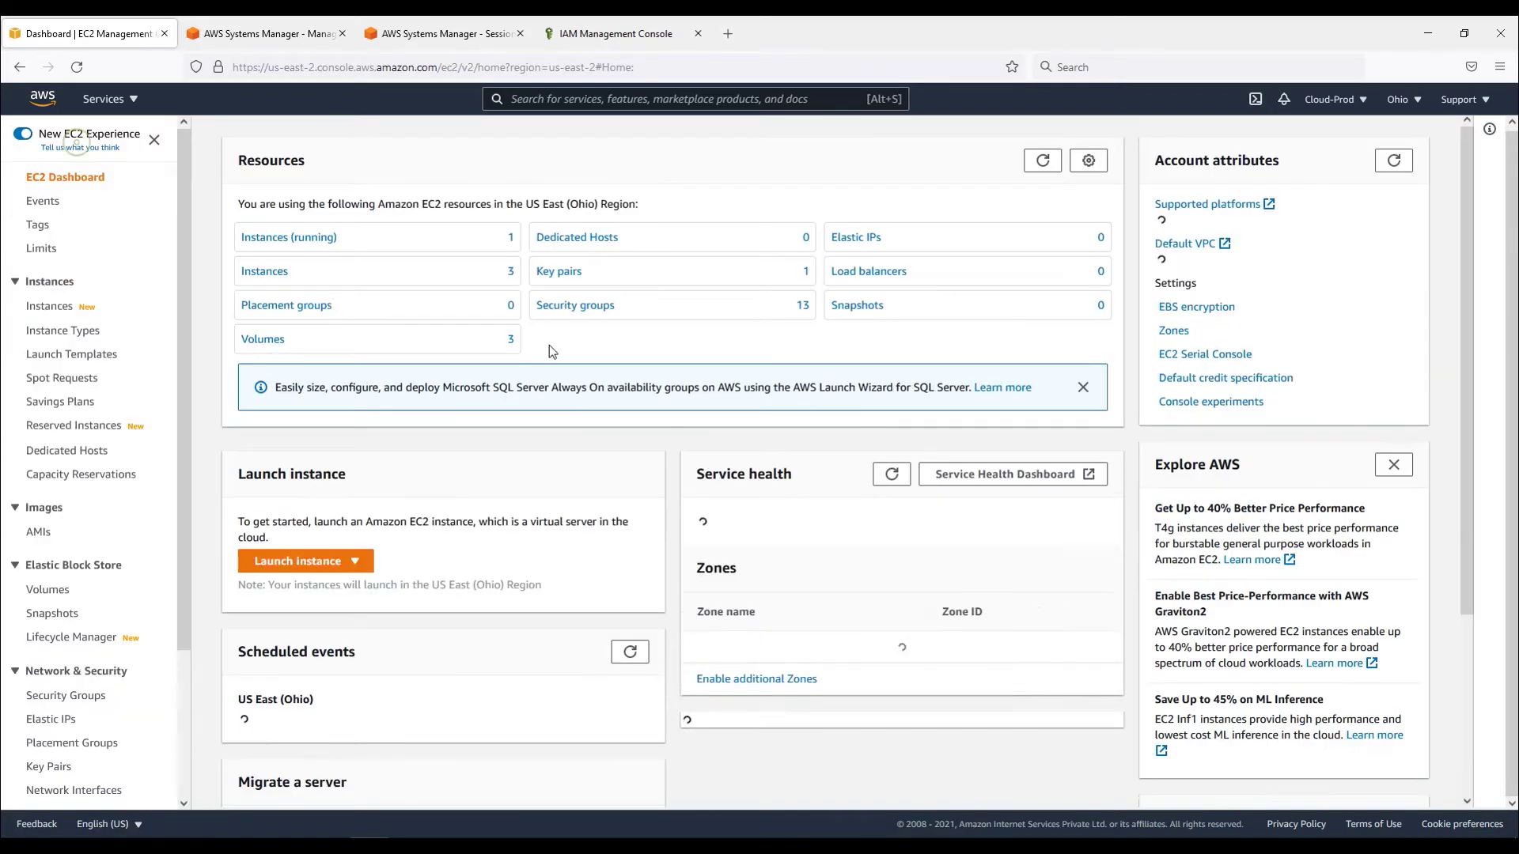
Open the running Windows2016 instance and examine its details, root volume size and volume encryption status.
left_click(269, 237)
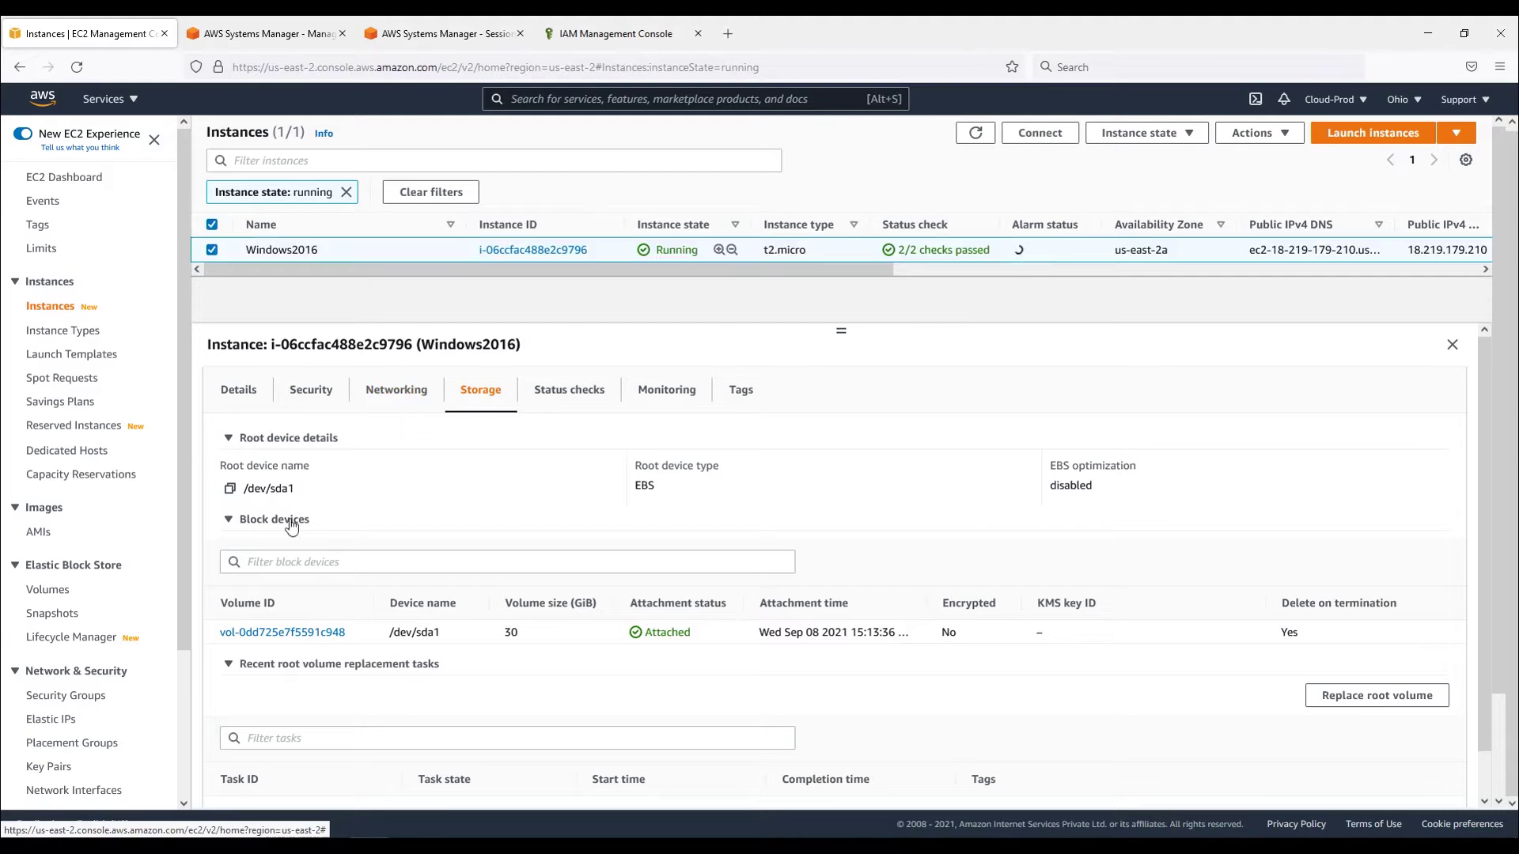
left_click(238, 389)
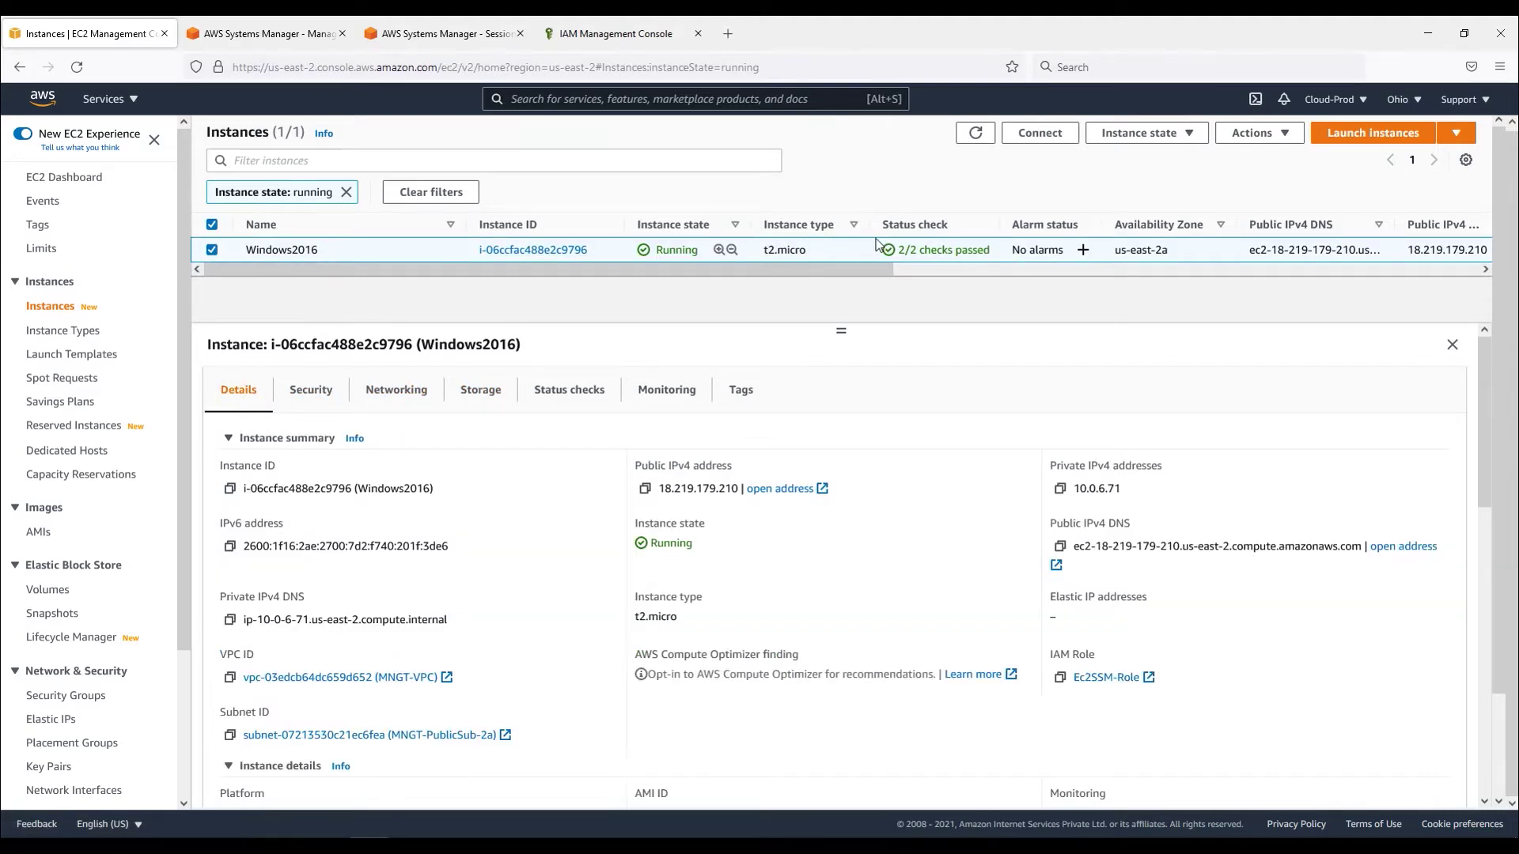
scroll(428, 526, "down", 3)
scroll(427, 525, "up", 3)
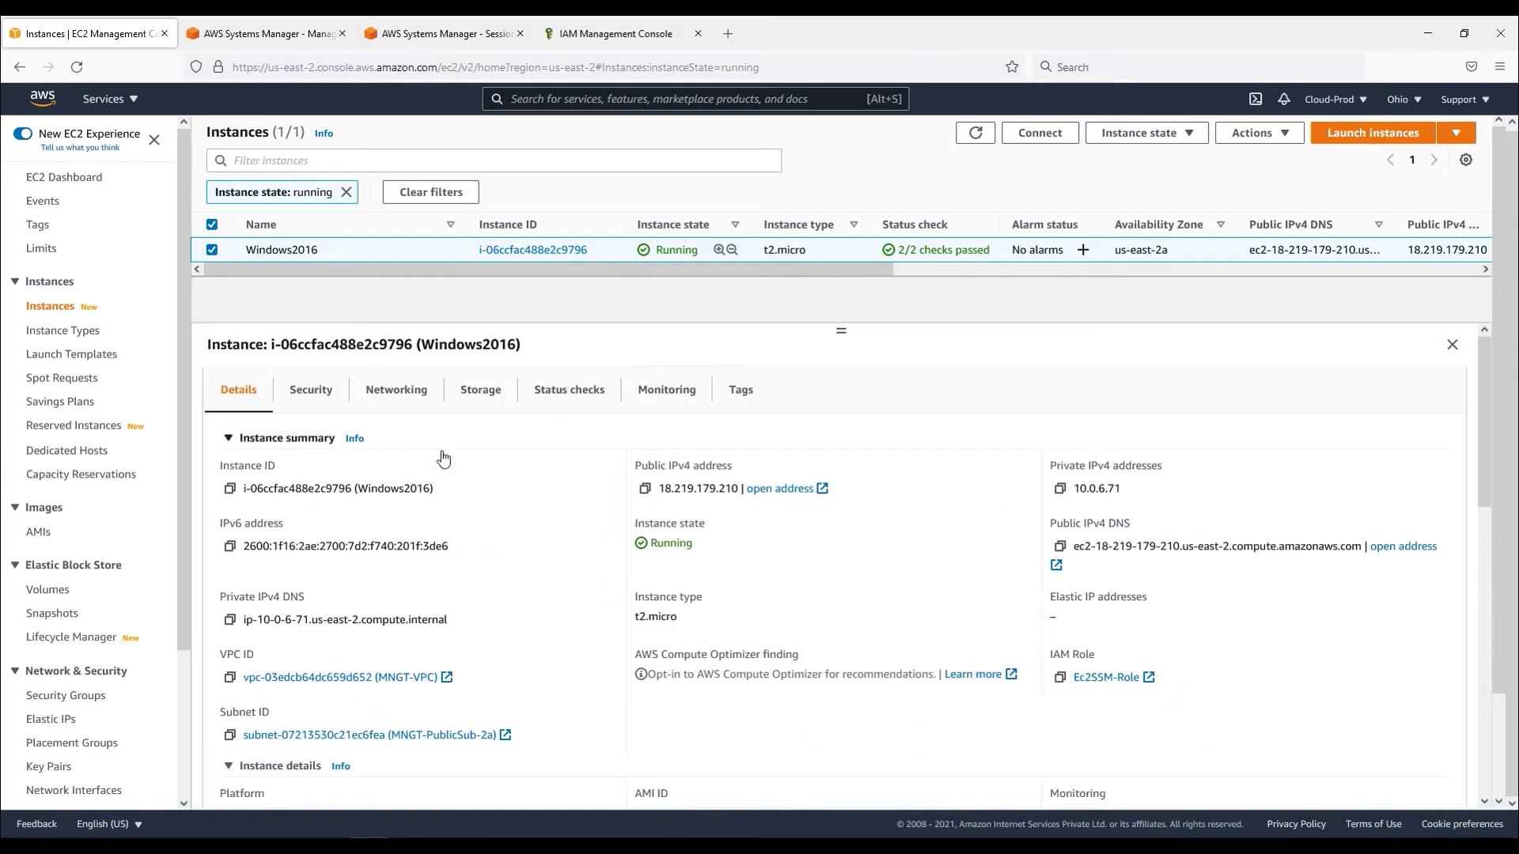
left_click(480, 391)
double_click(944, 603)
double_click(510, 632)
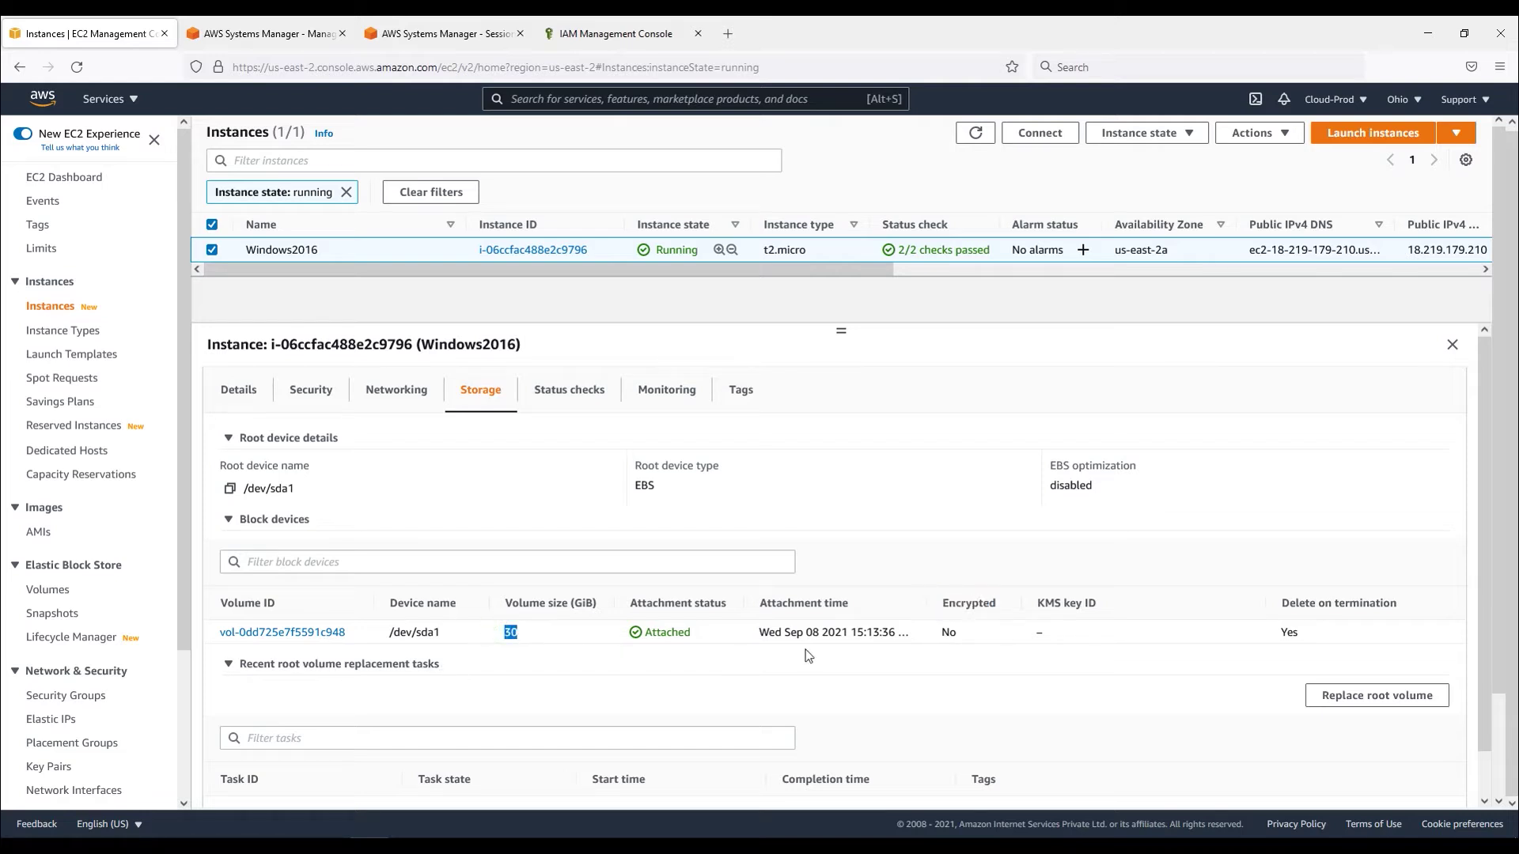
left_click_drag(962, 633, 948, 633)
left_click(1257, 133)
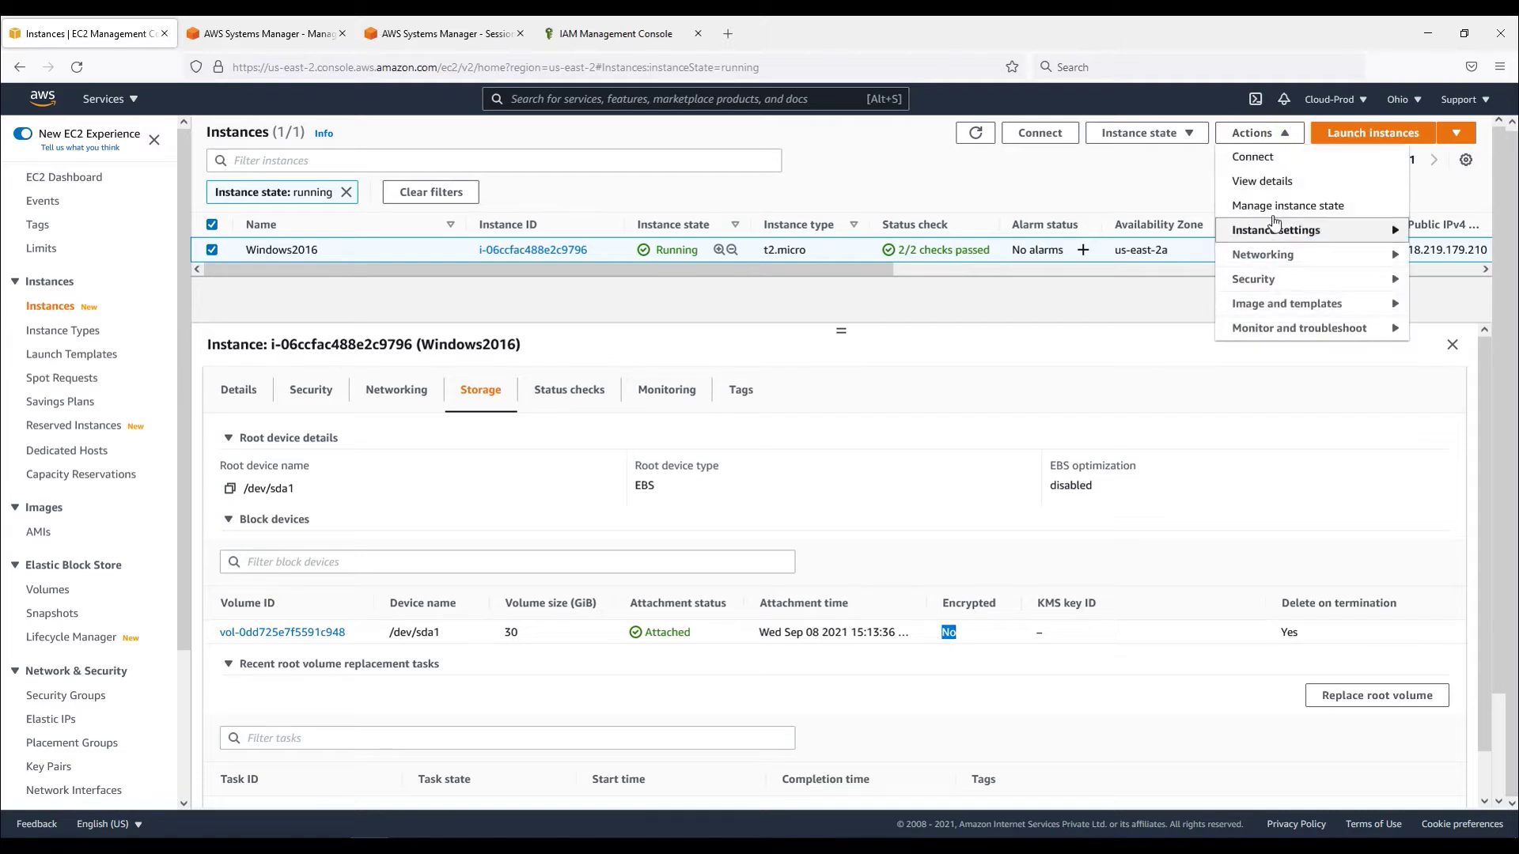
mouse_move(1292, 237)
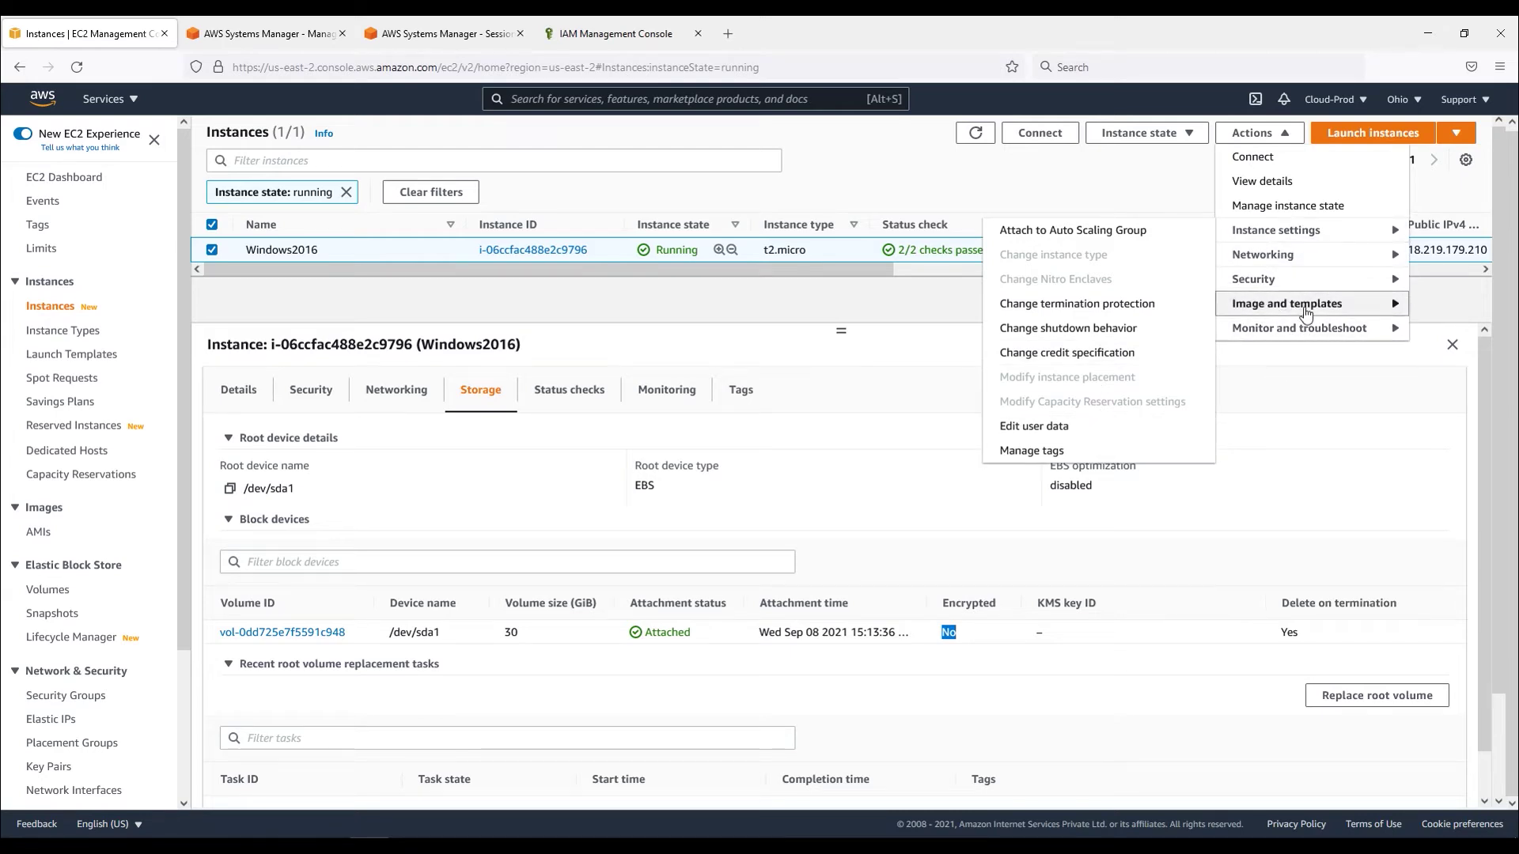
mouse_move(1313, 307)
left_click(1303, 369)
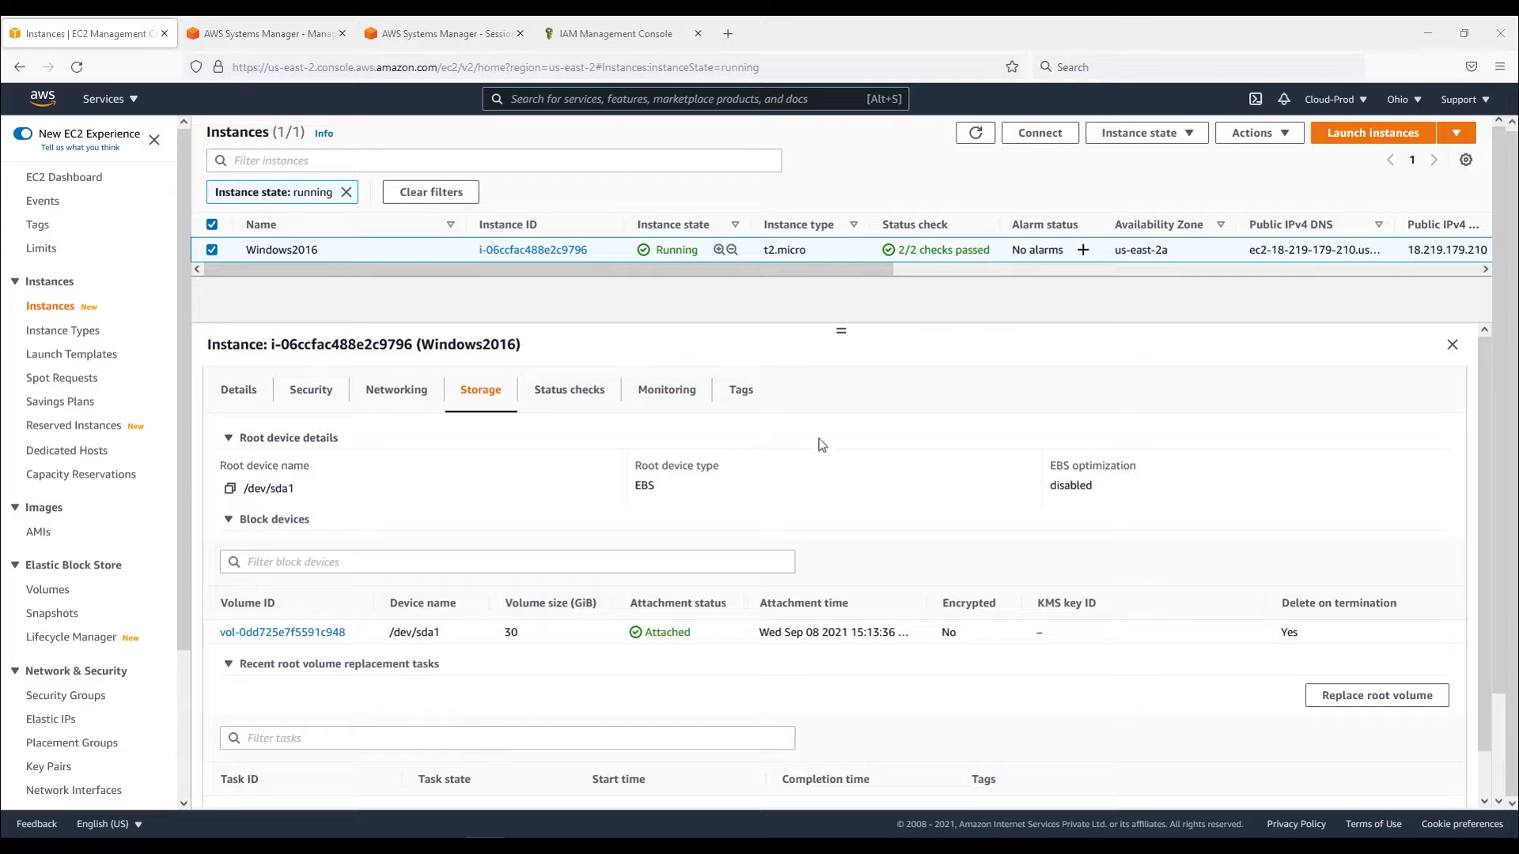
double_click(951, 633)
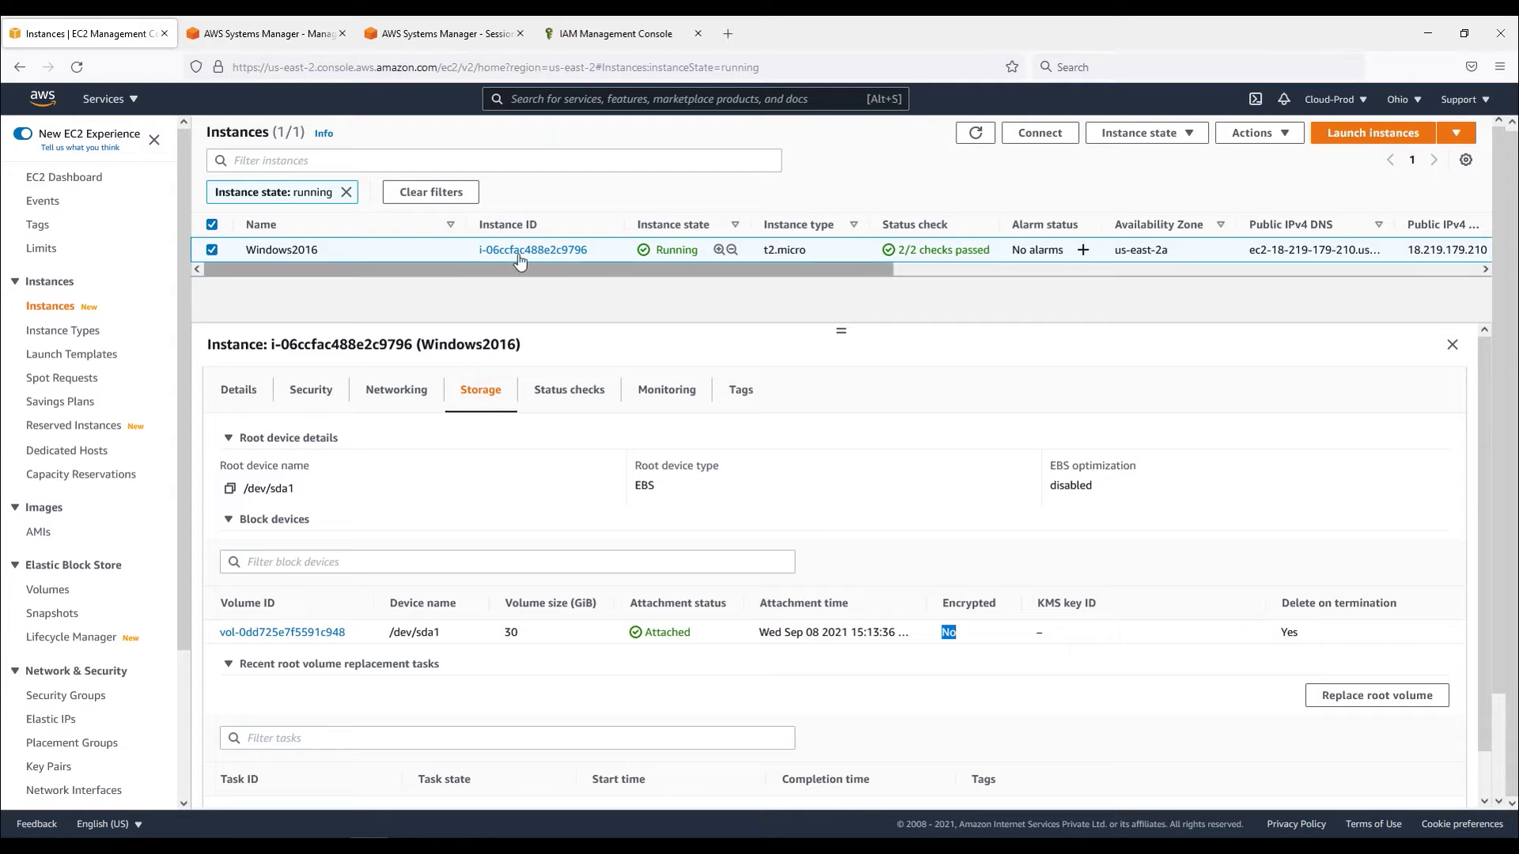
Delete the RDP inbound rule from the Windows2016 instance's security group, save the rules, and dismiss the Reachability Analyzer notice.
left_click(310, 390)
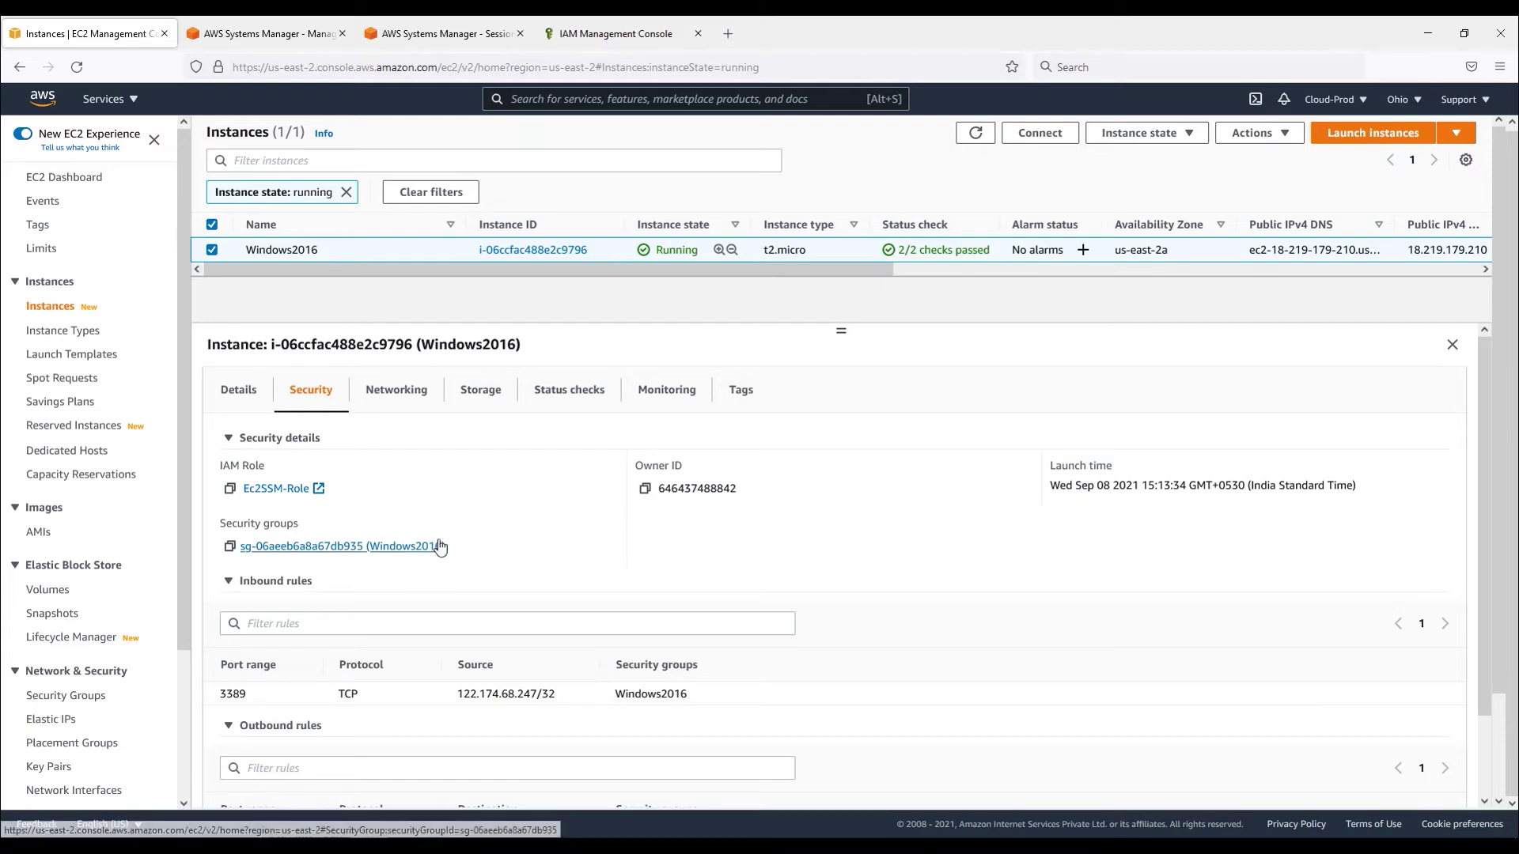
left_click(390, 547)
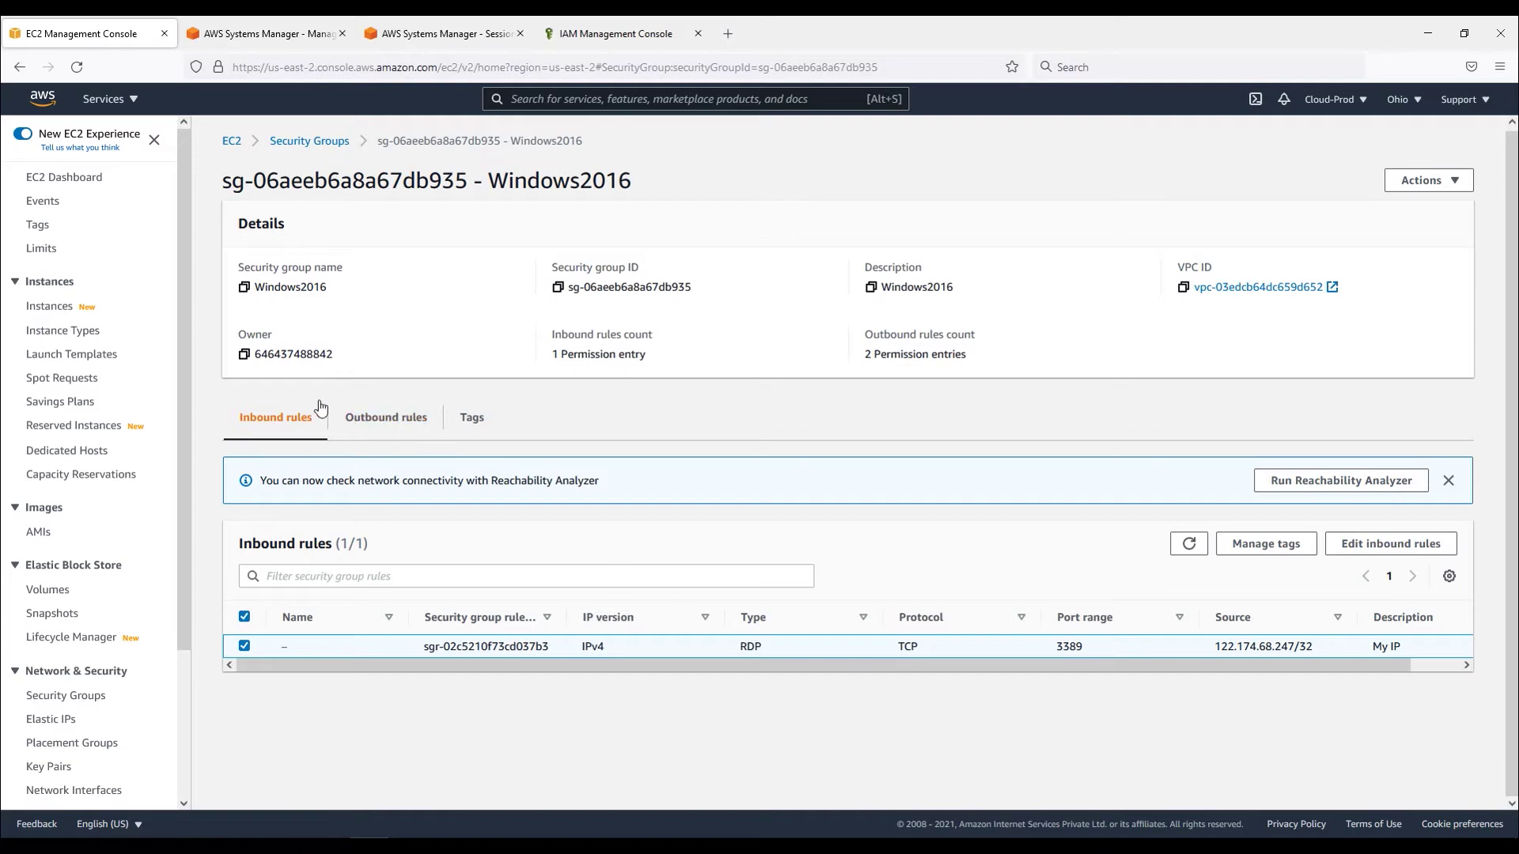
left_click(1380, 545)
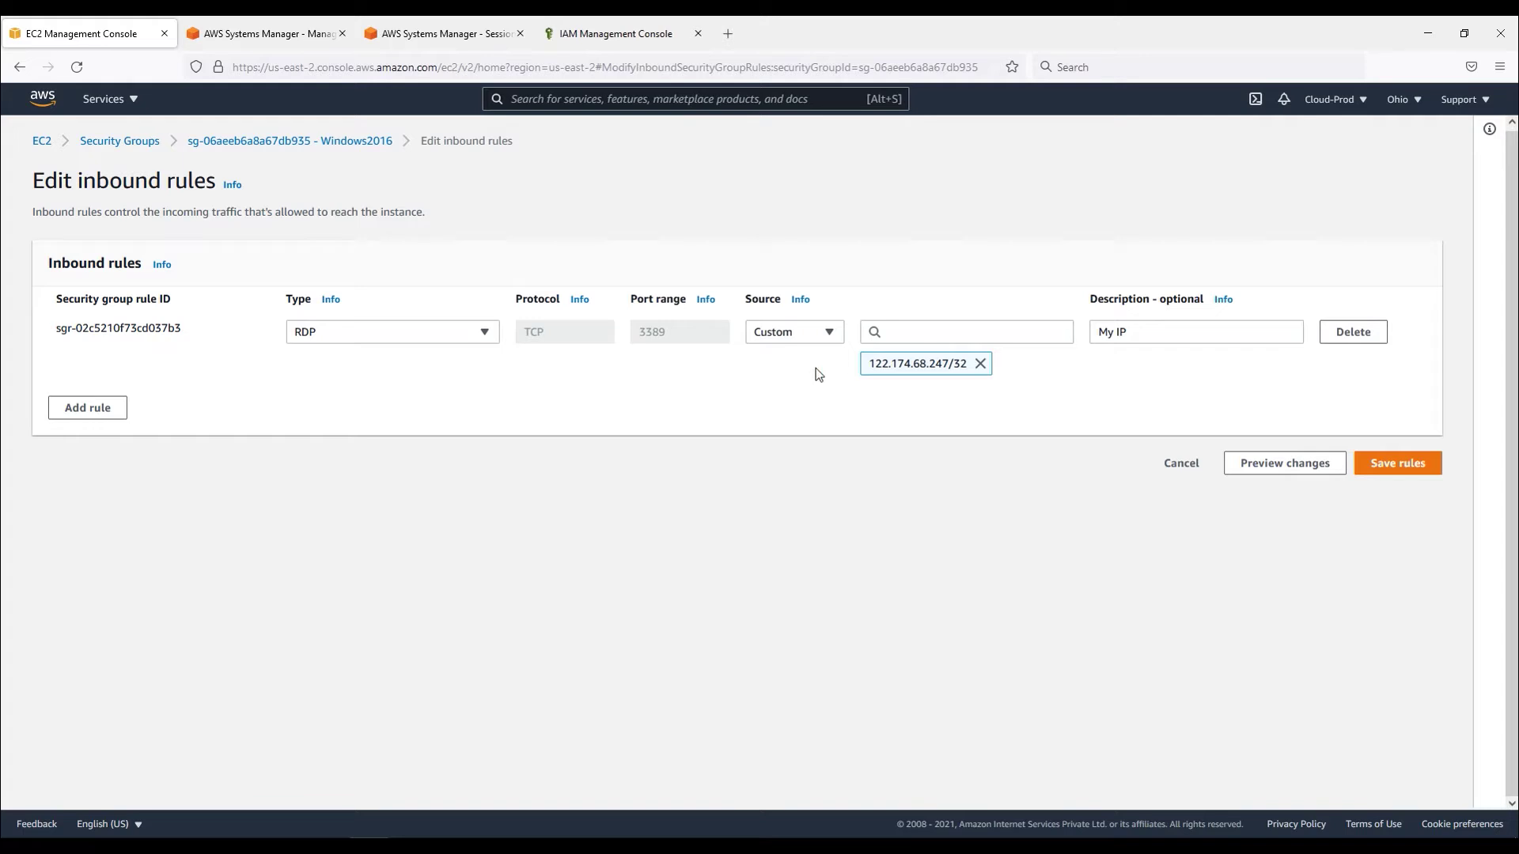
left_click(1359, 336)
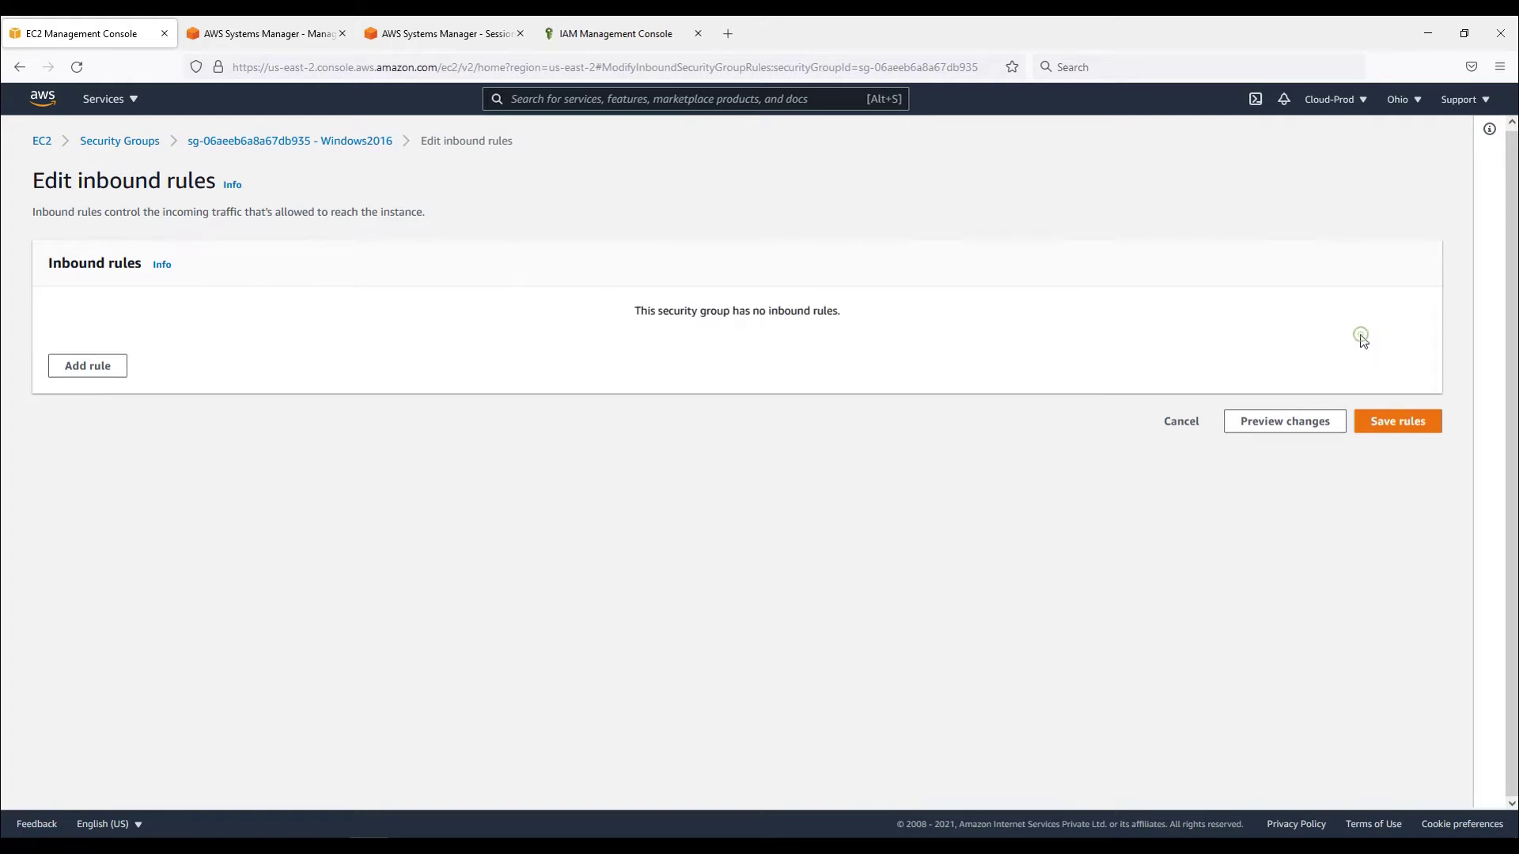
left_click(1383, 427)
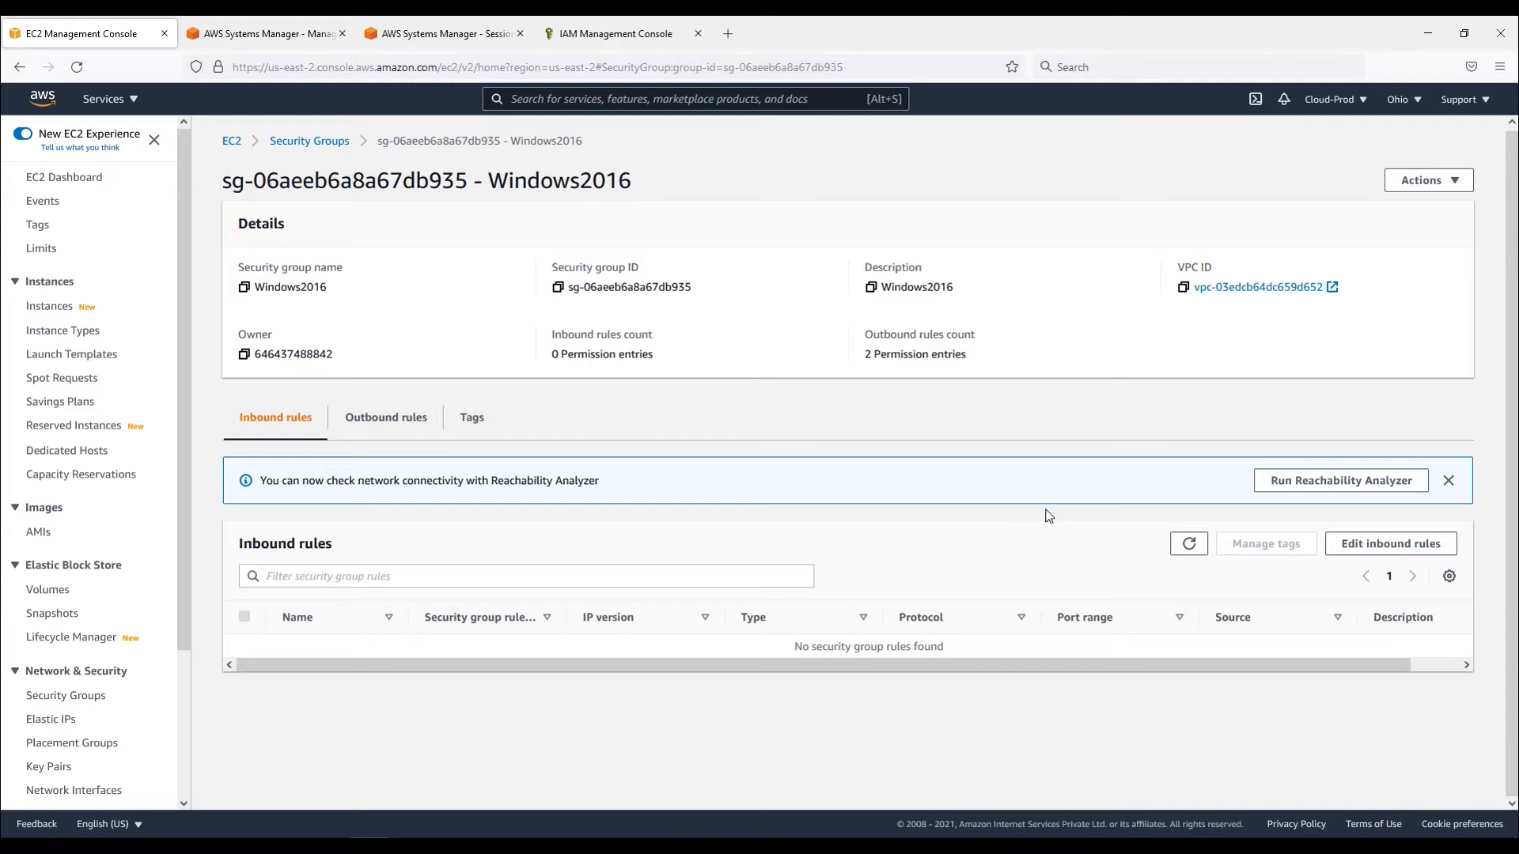
left_click(1448, 480)
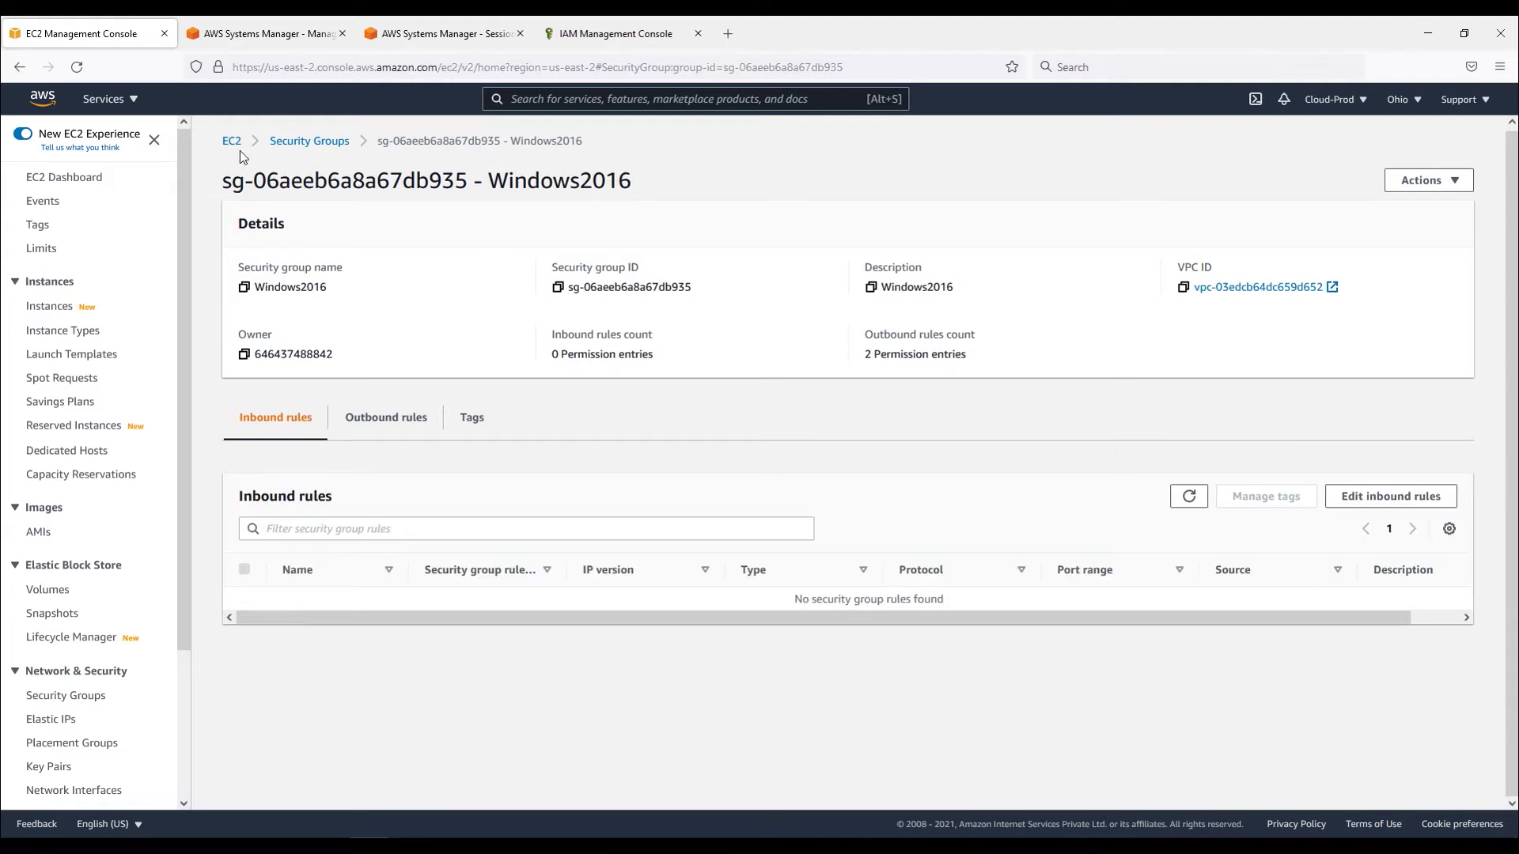
Return to the instance list and copy Windows2016's root device name /dev/sda1 into a Notepad note.
left_click(54, 309)
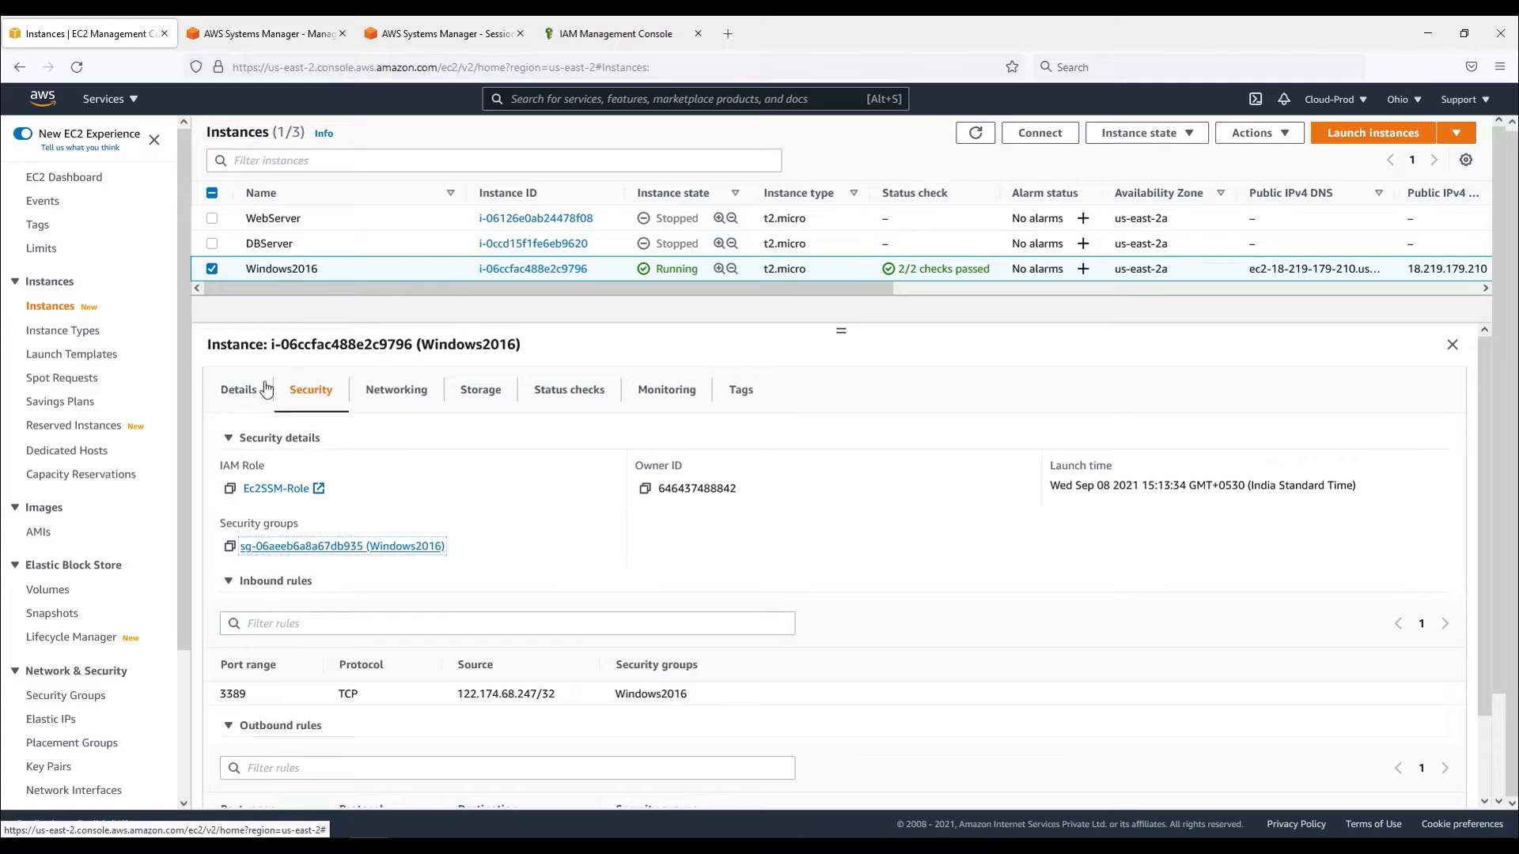
left_click(242, 393)
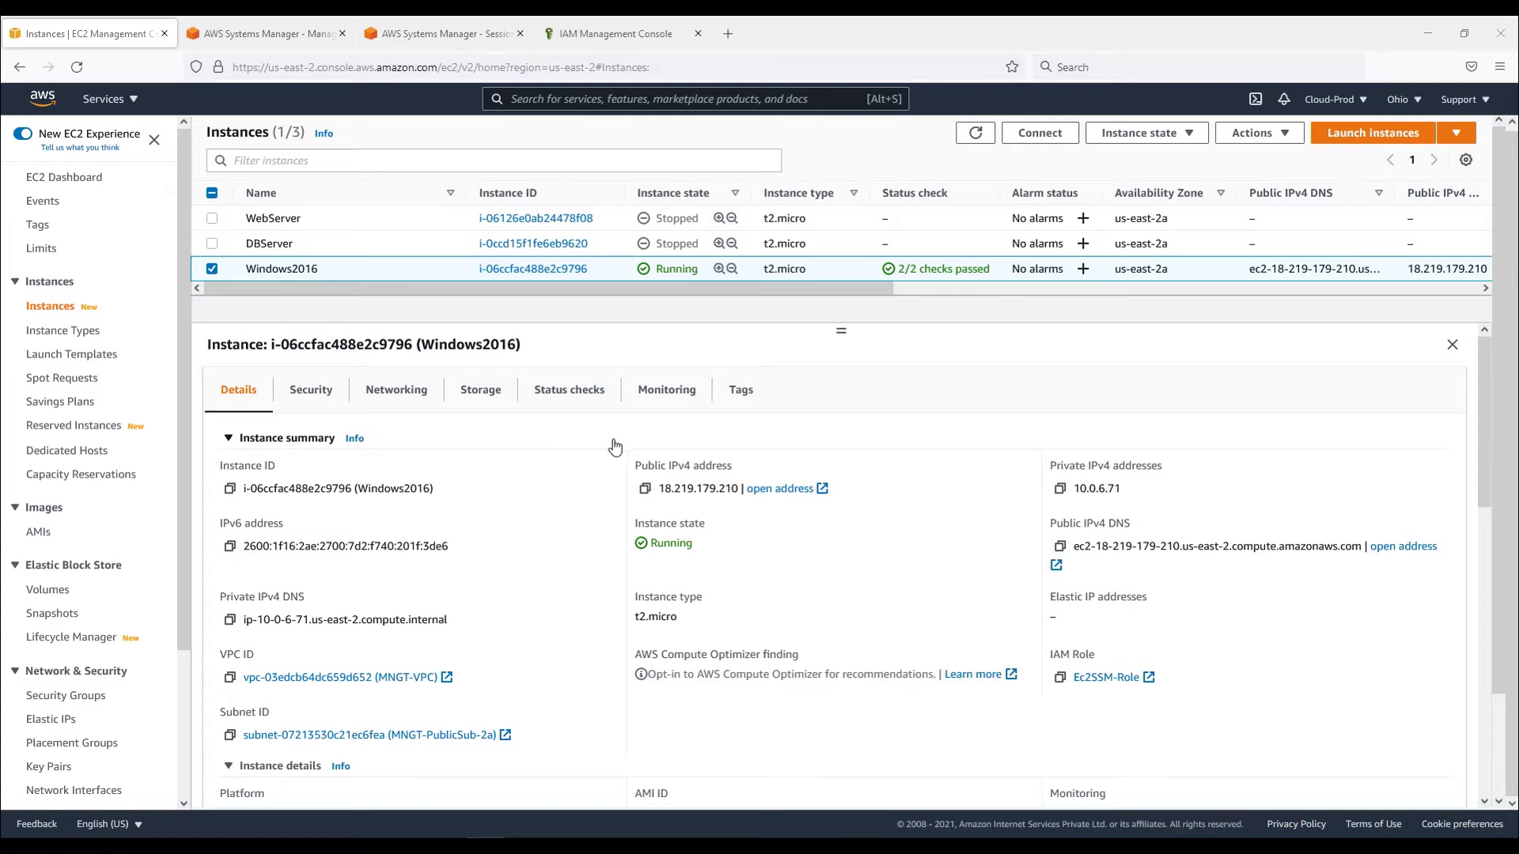
left_click(488, 395)
left_click_drag(300, 492, 241, 489)
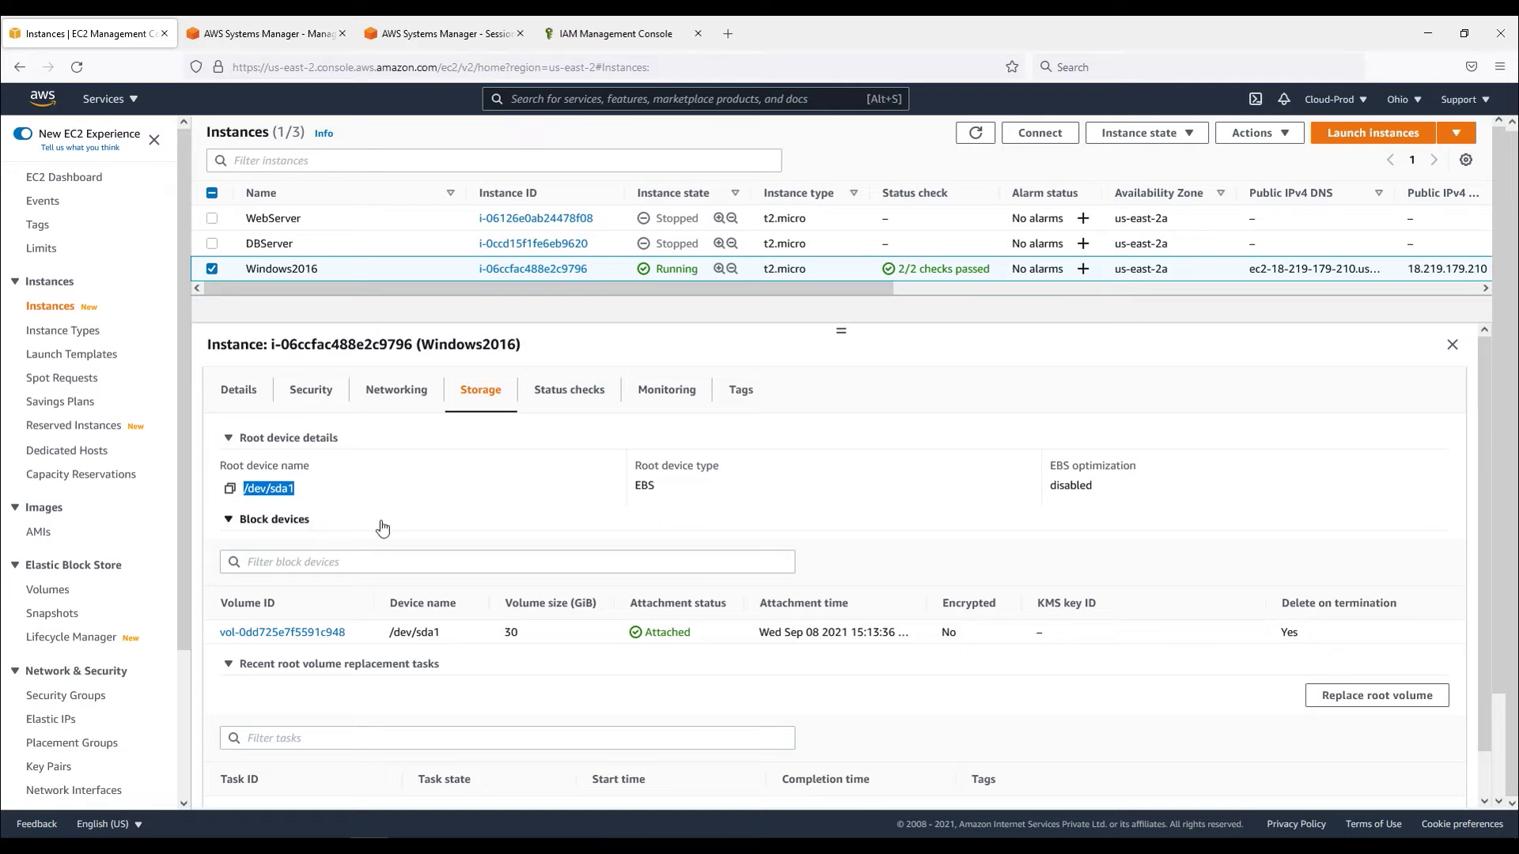
type("/dev/sda1")
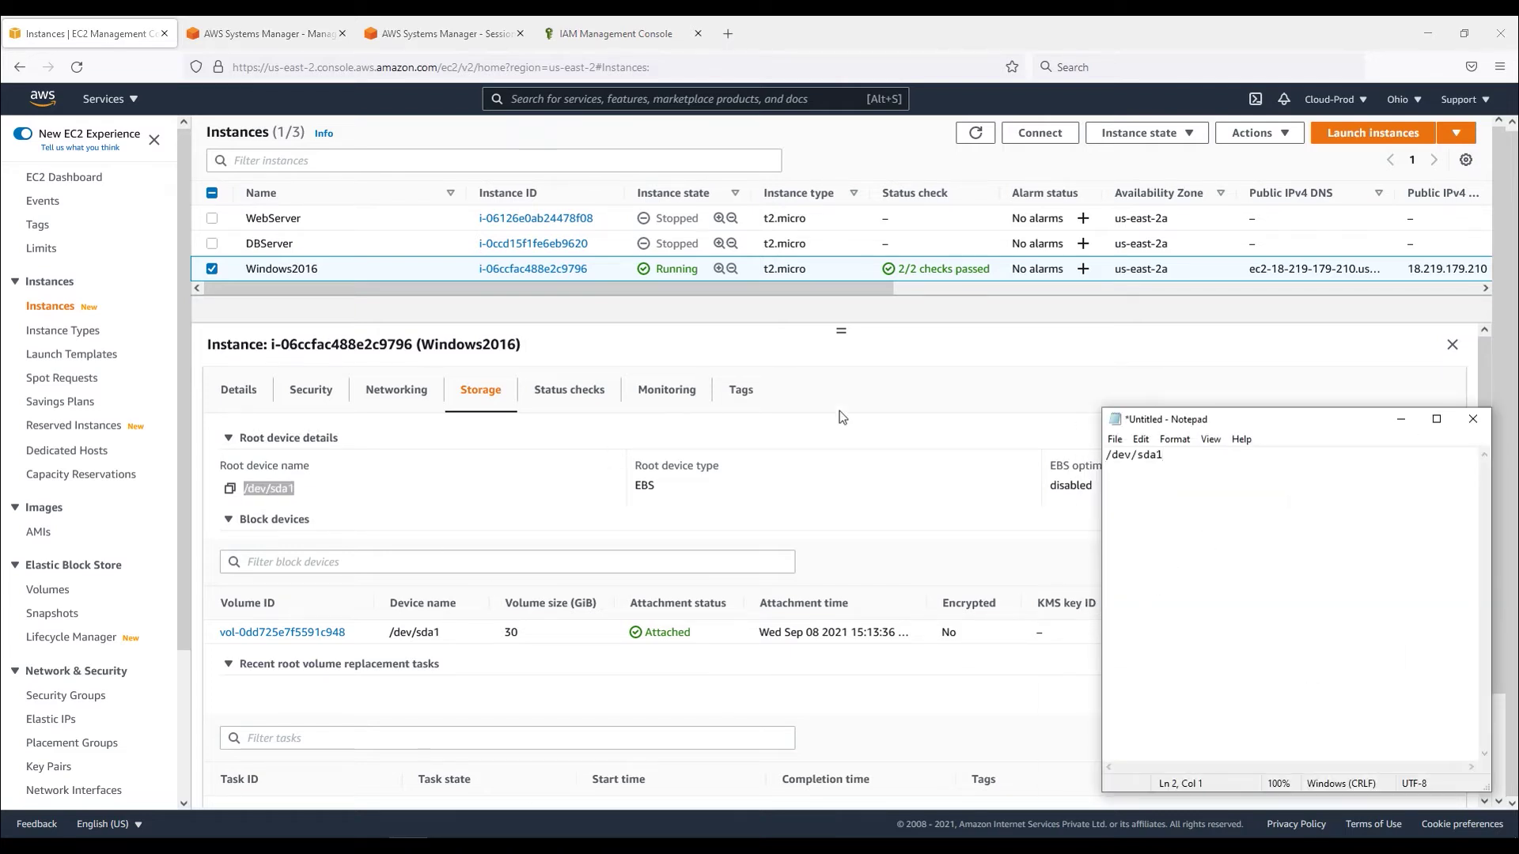
left_click(922, 392)
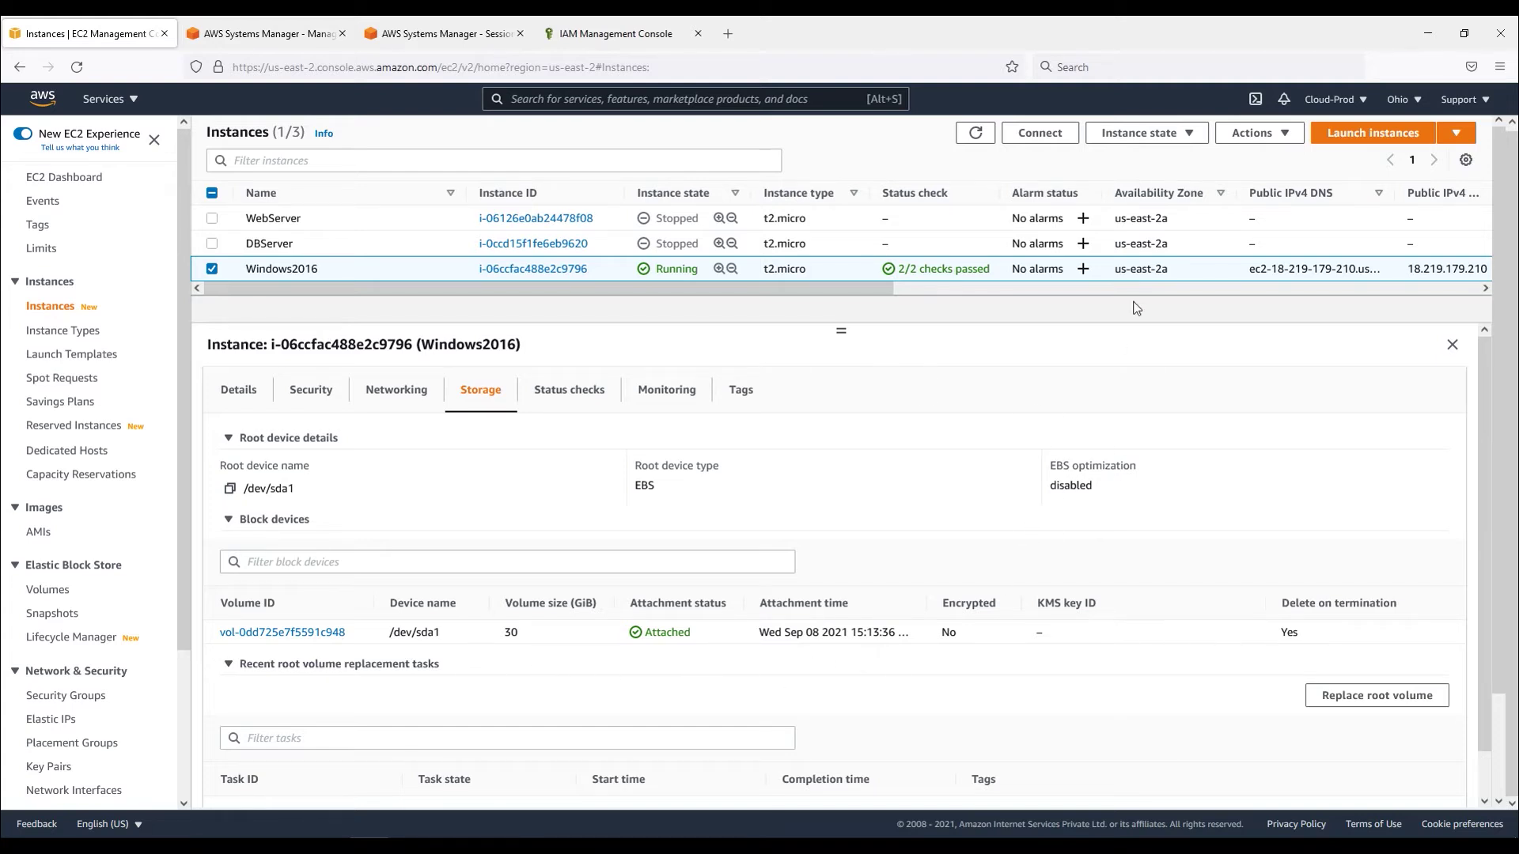
Copy the Windows2016 instance's availability zone us-east-2a onto the next line of the Notepad note.
left_click_drag(1182, 275, 1121, 273)
key("alt+Tab")
type("us-east-2a")
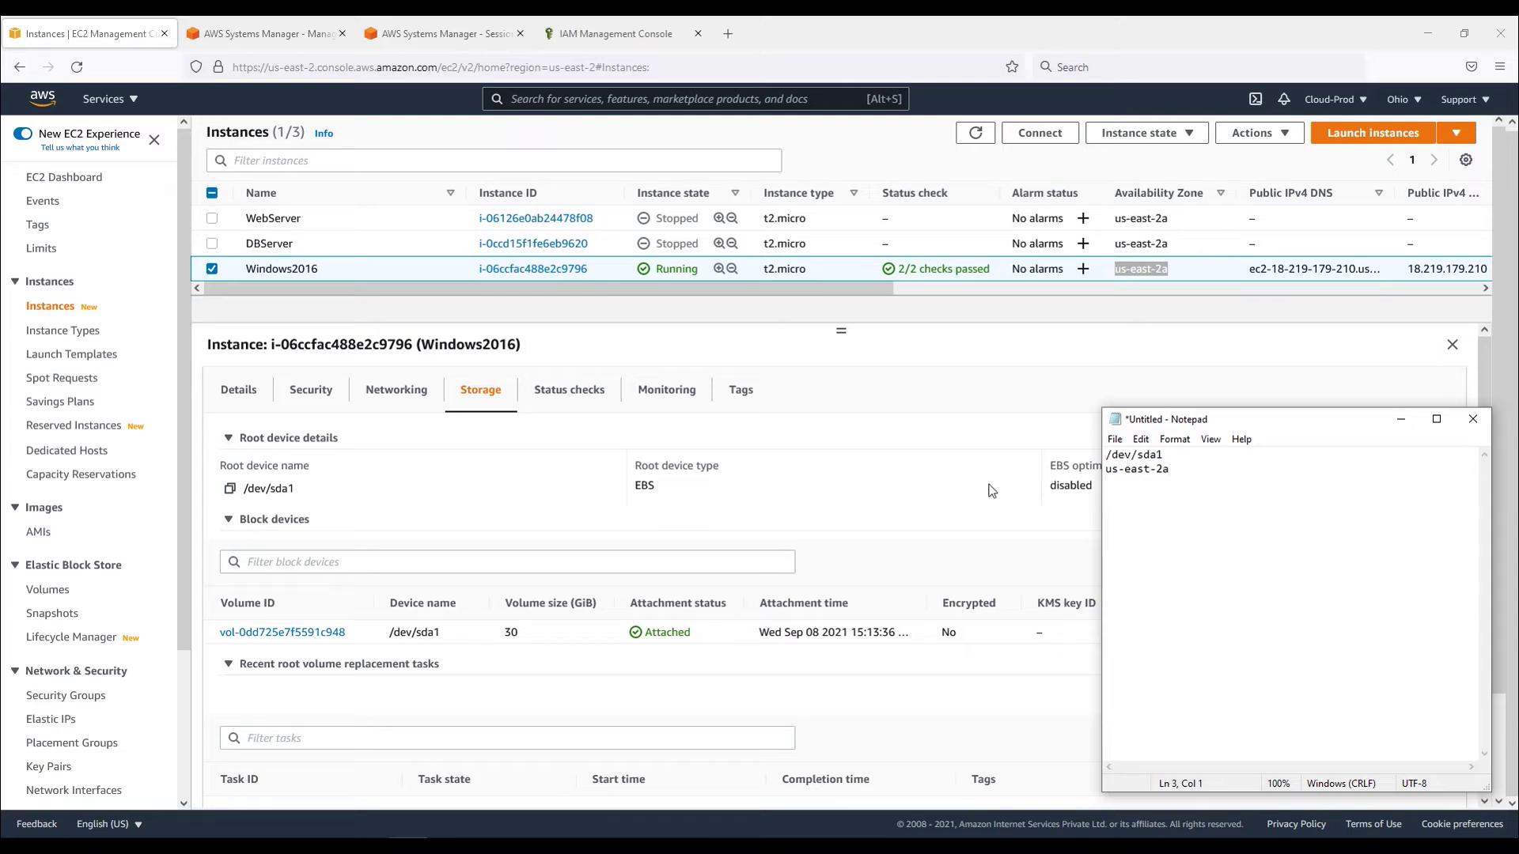
left_click(927, 383)
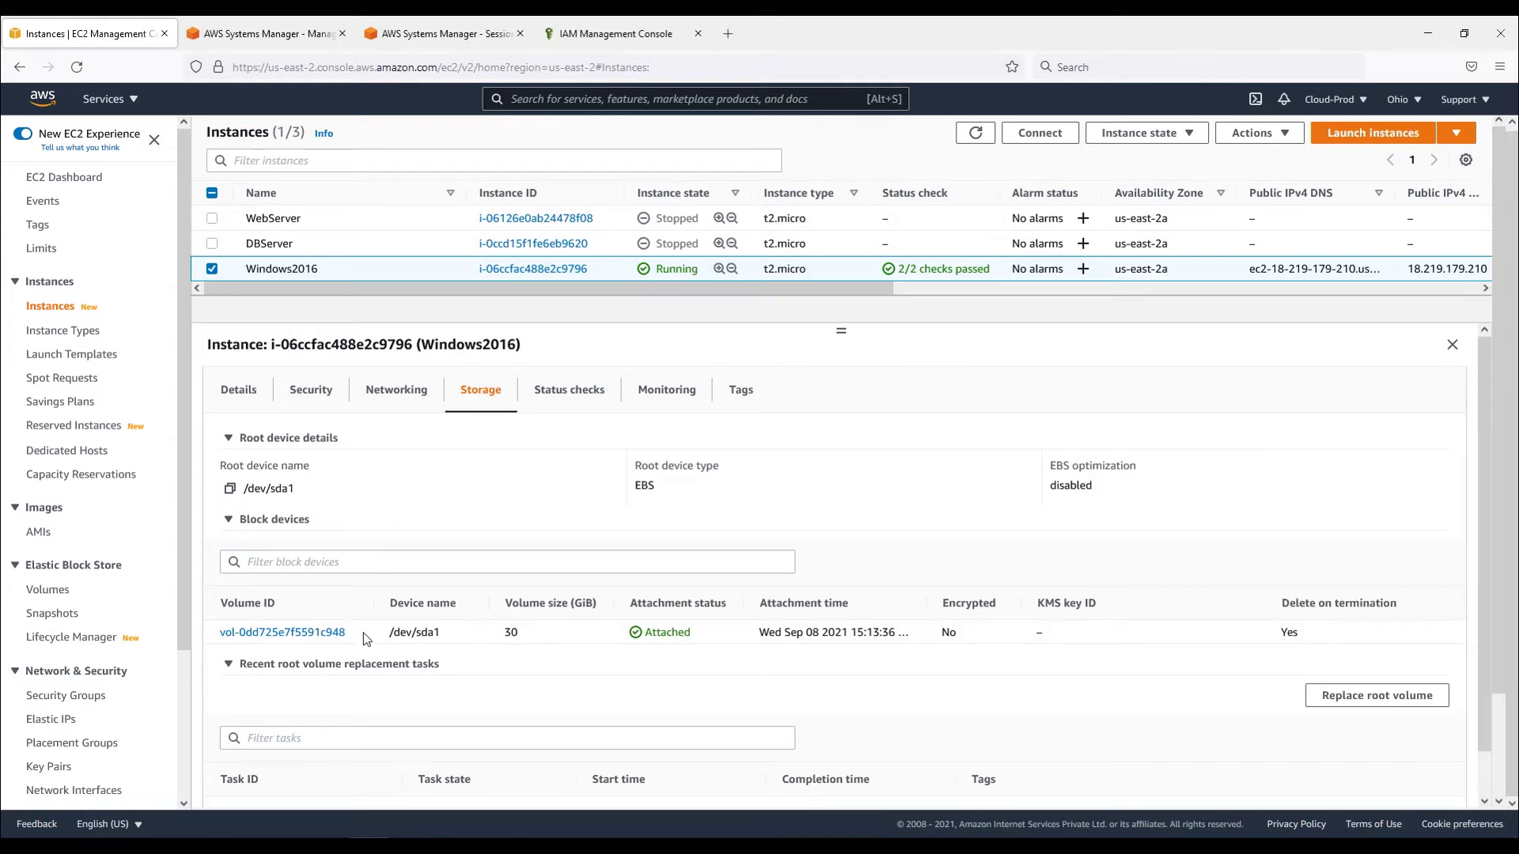
Copy the Windows2016 root volume ID vol-0dd725e7f5591c948 onto the third line of the Notepad note and return to the browser.
left_click_drag(366, 635, 225, 637)
key("ctrl+c")
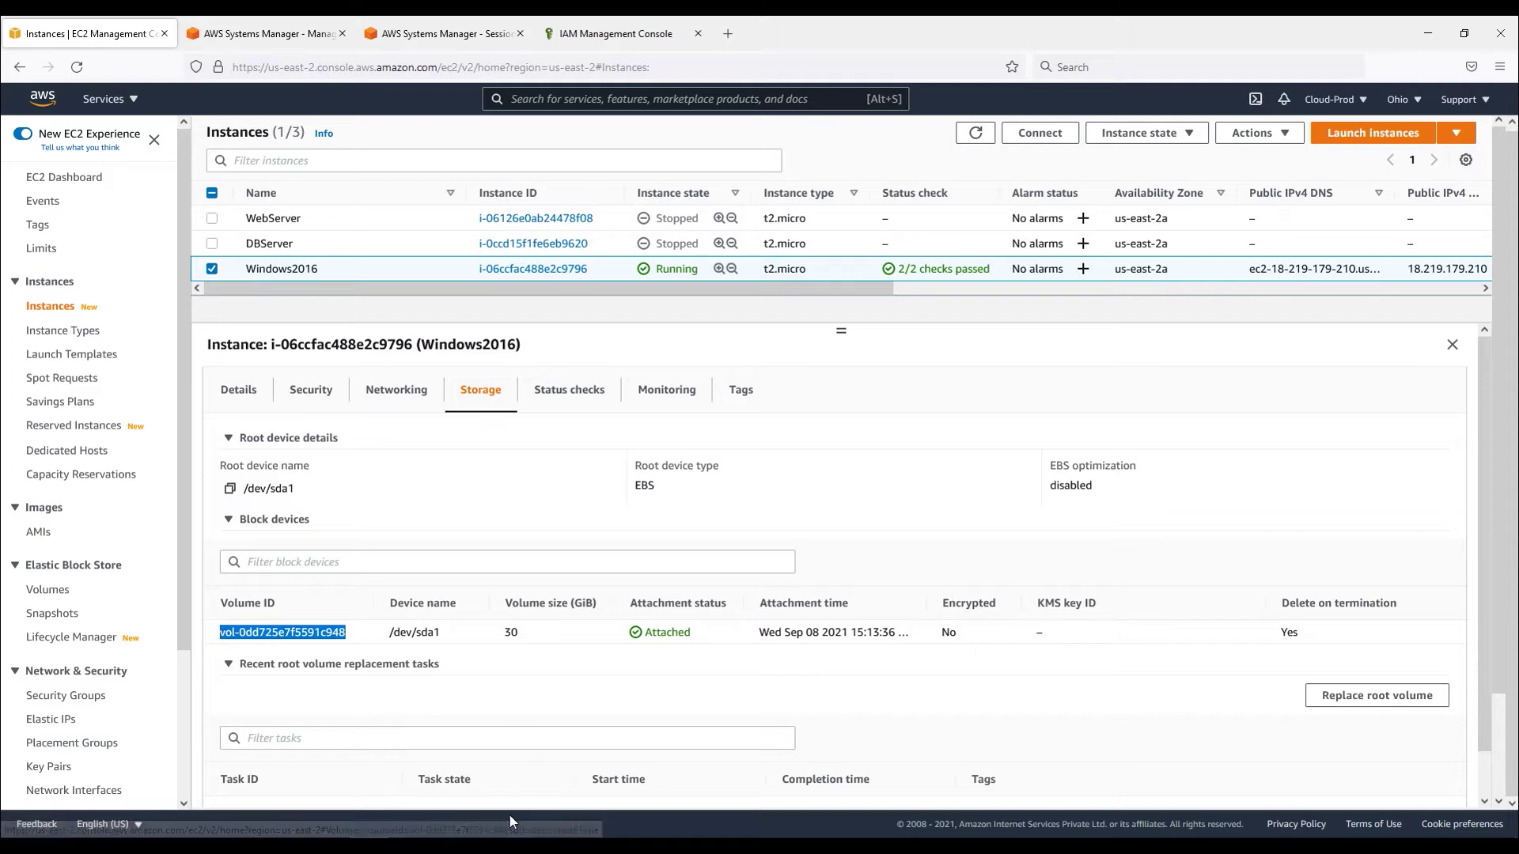
key("alt+Tab")
key("ctrl+v")
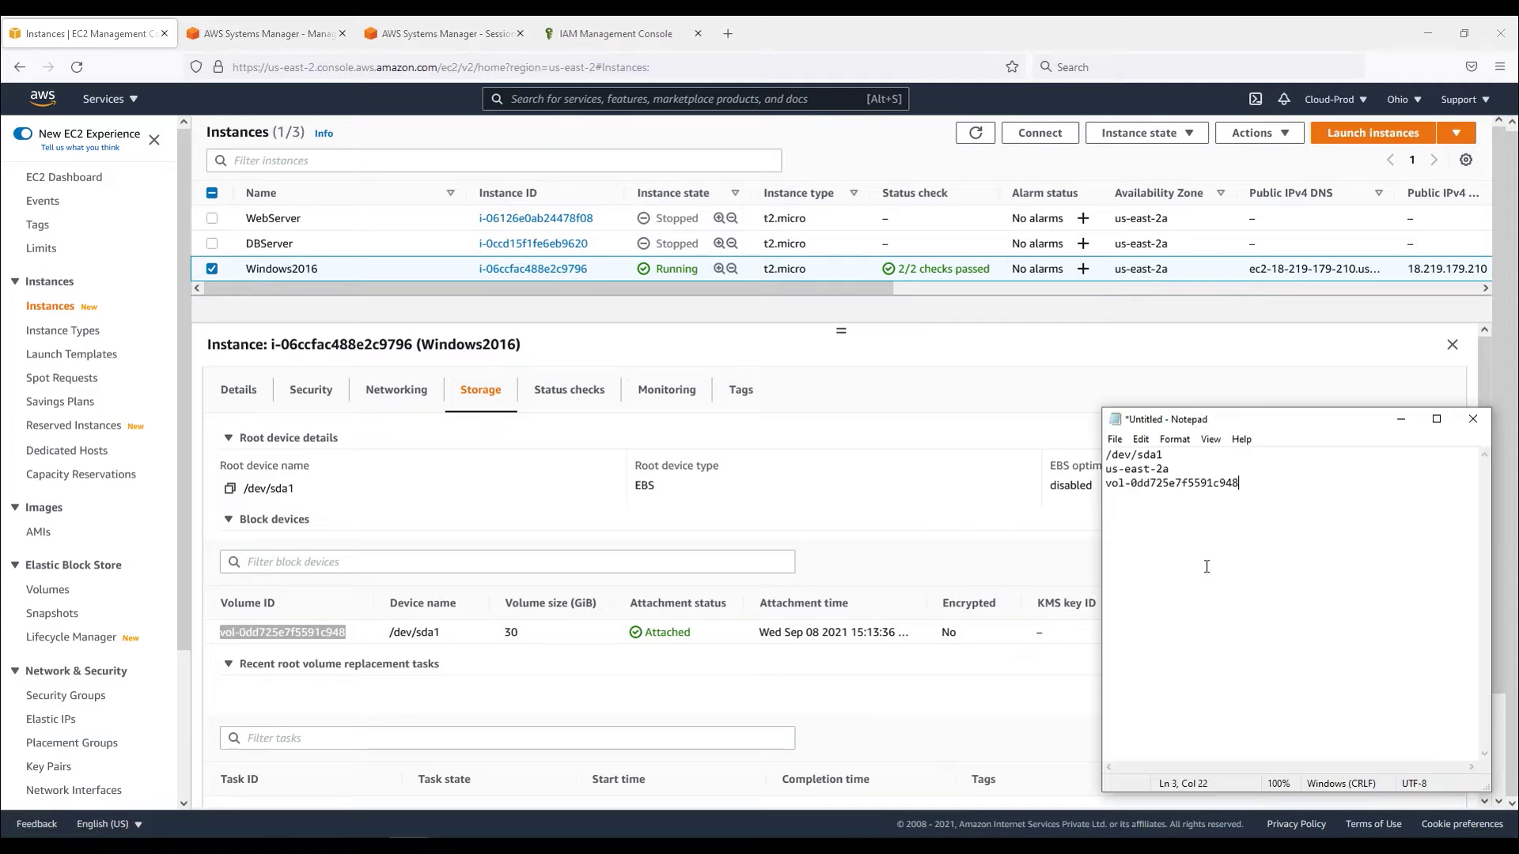
left_click(898, 383)
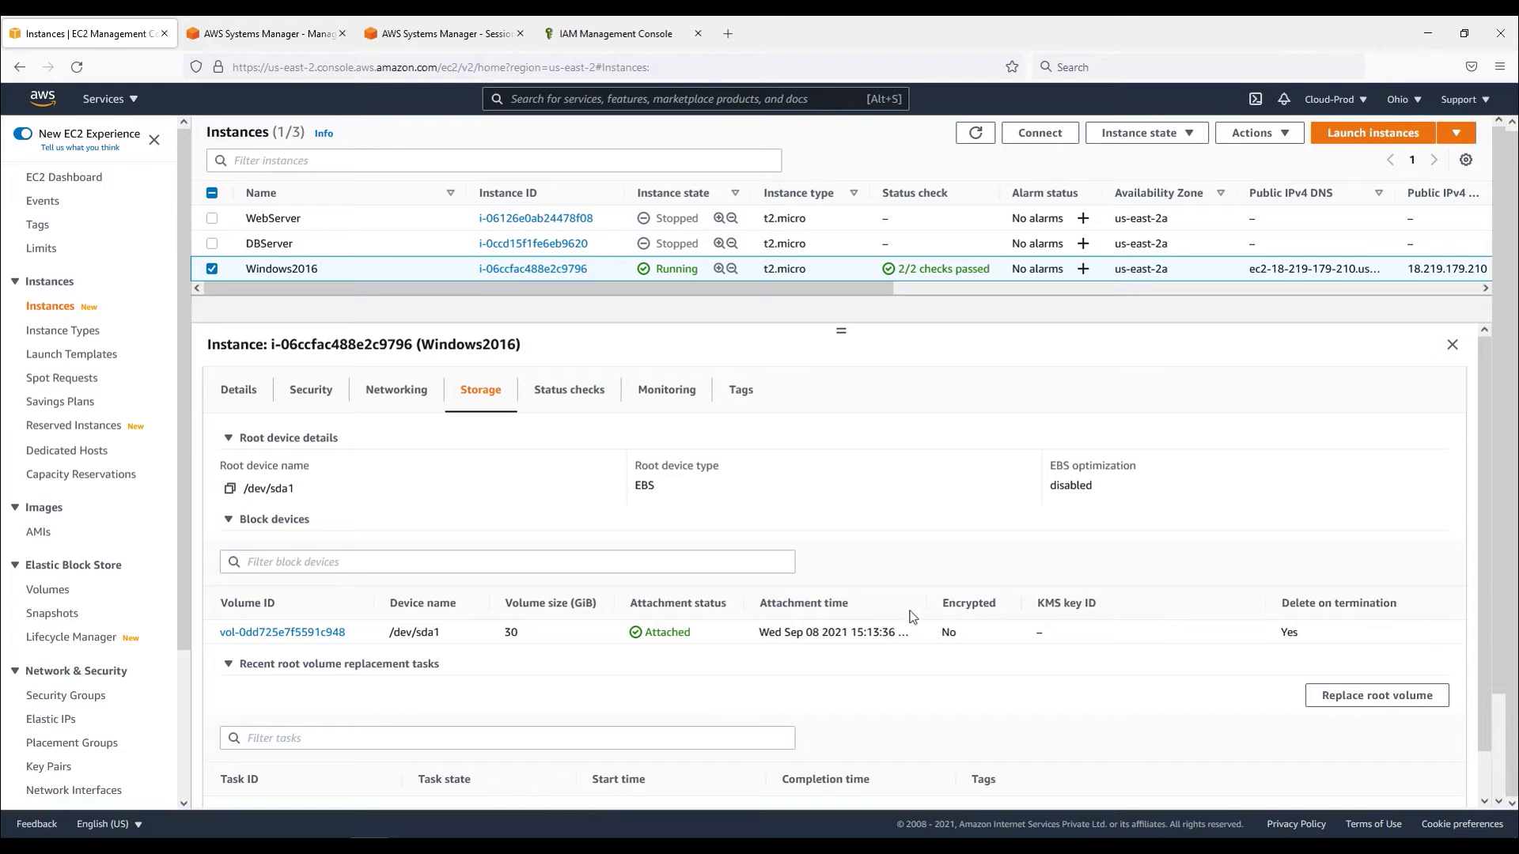
Open the Windows2016 root volume from the instance's block devices in a new browser tab and switch to it.
scroll(912, 616, "down", 2)
scroll(912, 616, "up", 2)
right_click(320, 642)
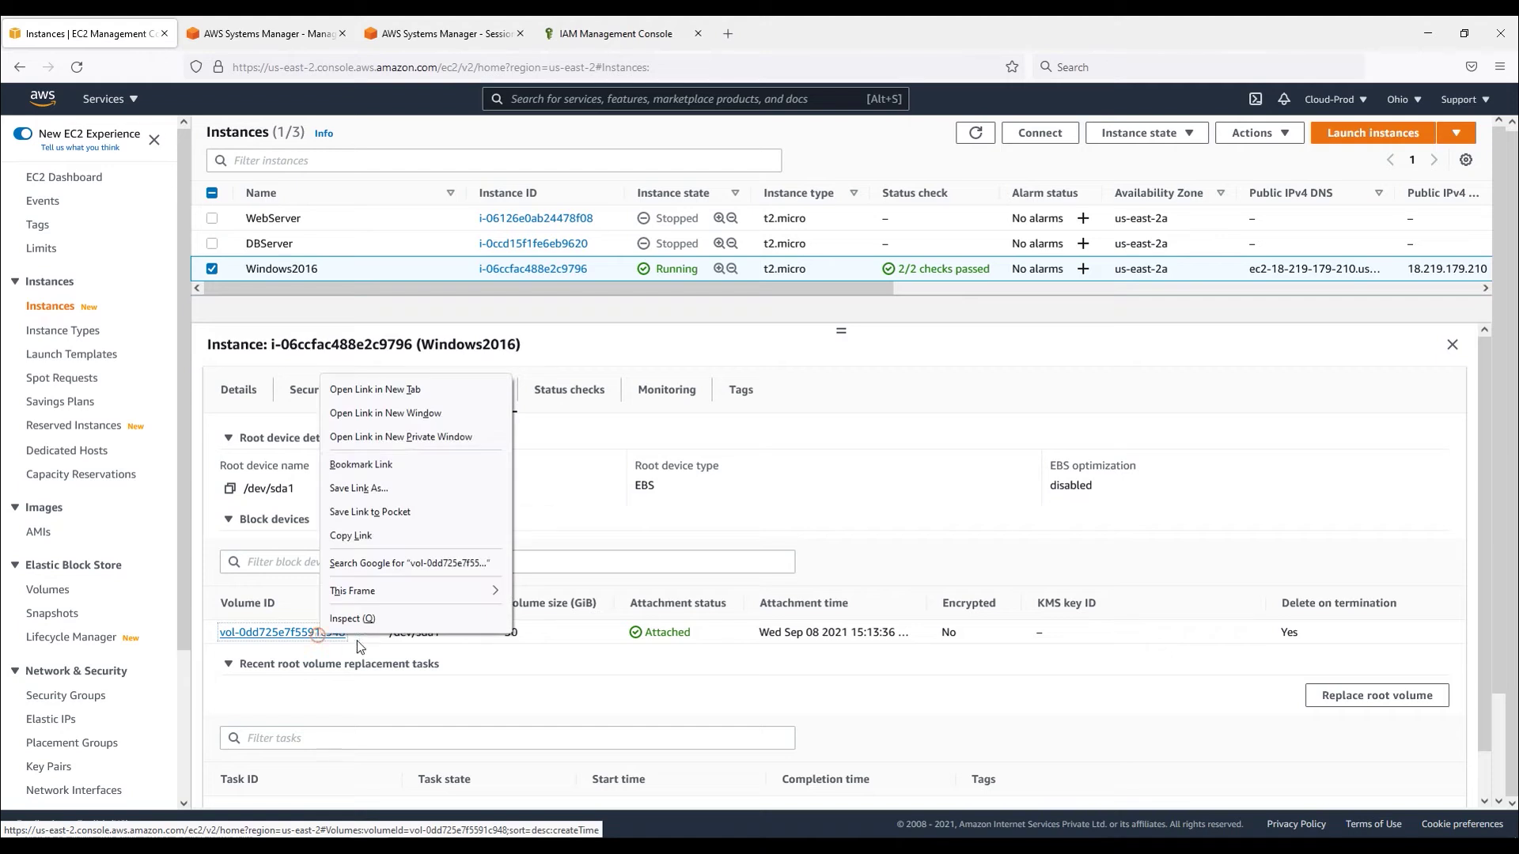
left_click(376, 395)
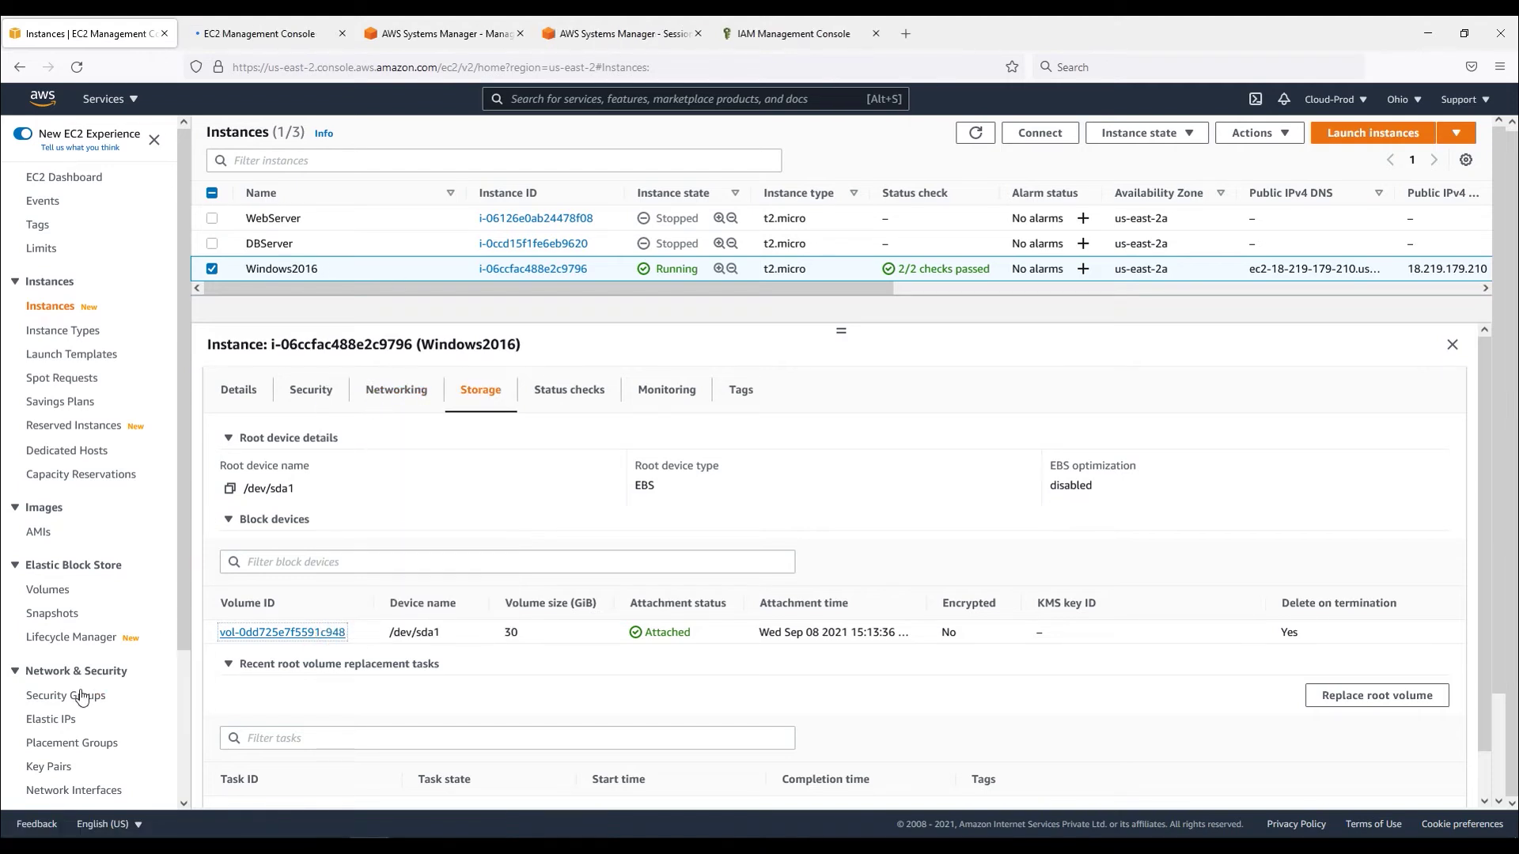
scroll(82, 575, "down", 1)
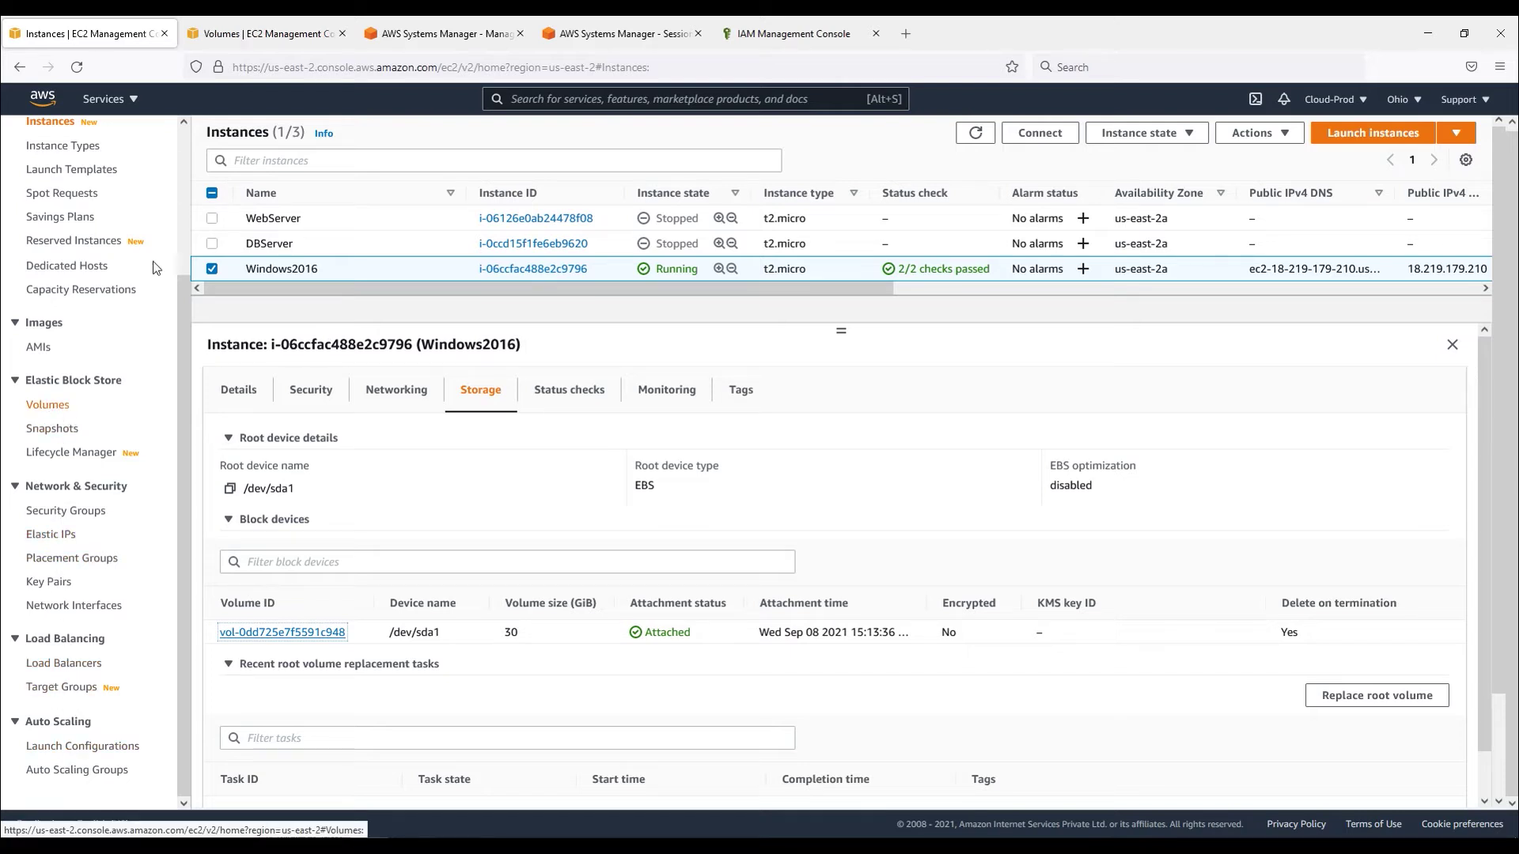
left_click(226, 37)
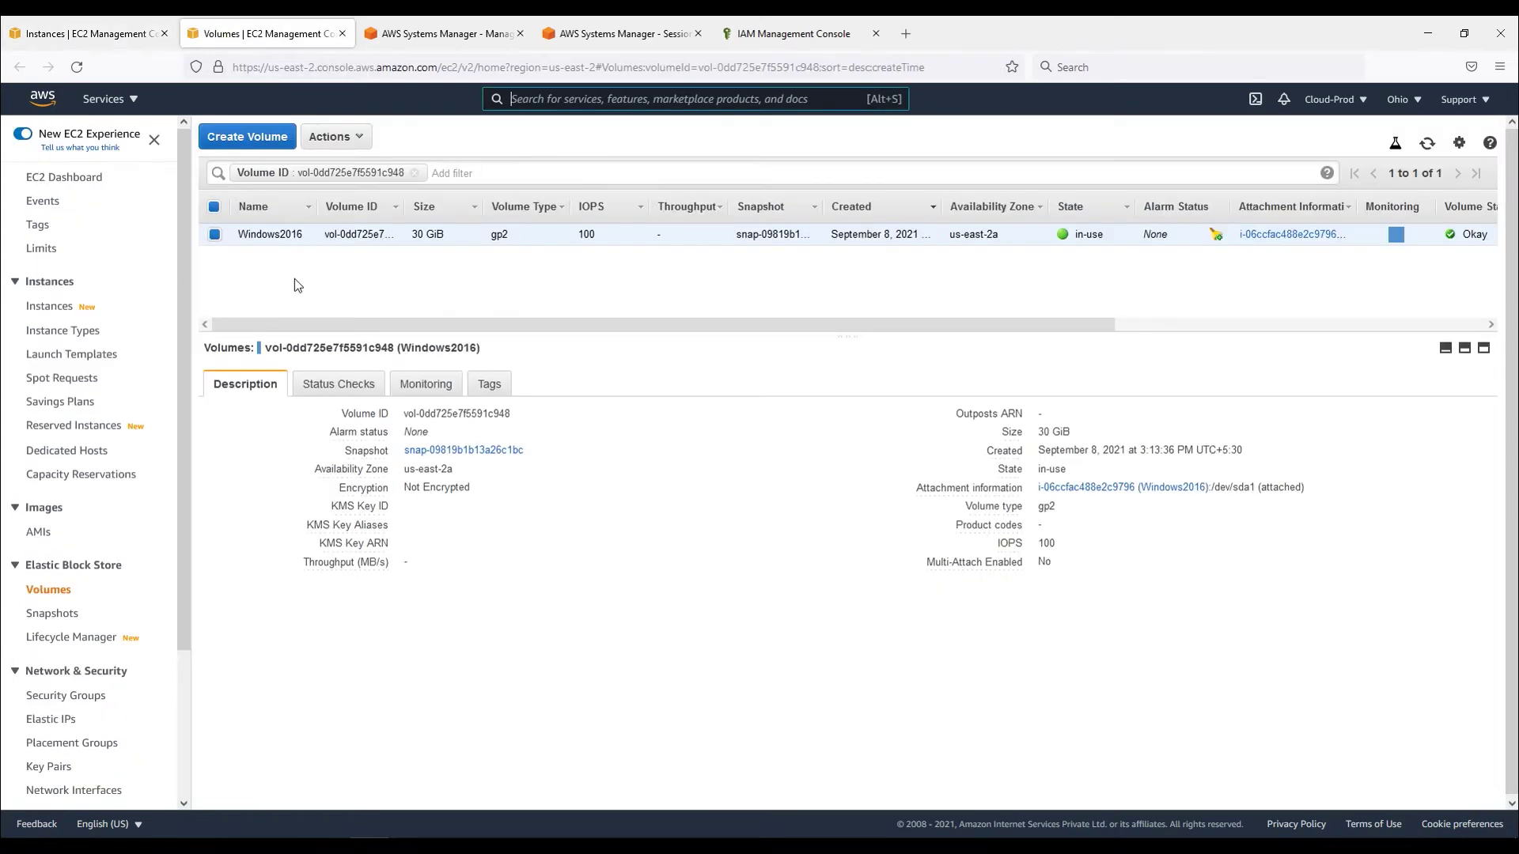
Examine the Windows2016 volume's encryption, availability zone, attachment device and state, and check which volume actions are available.
left_click(478, 488)
left_click(466, 470)
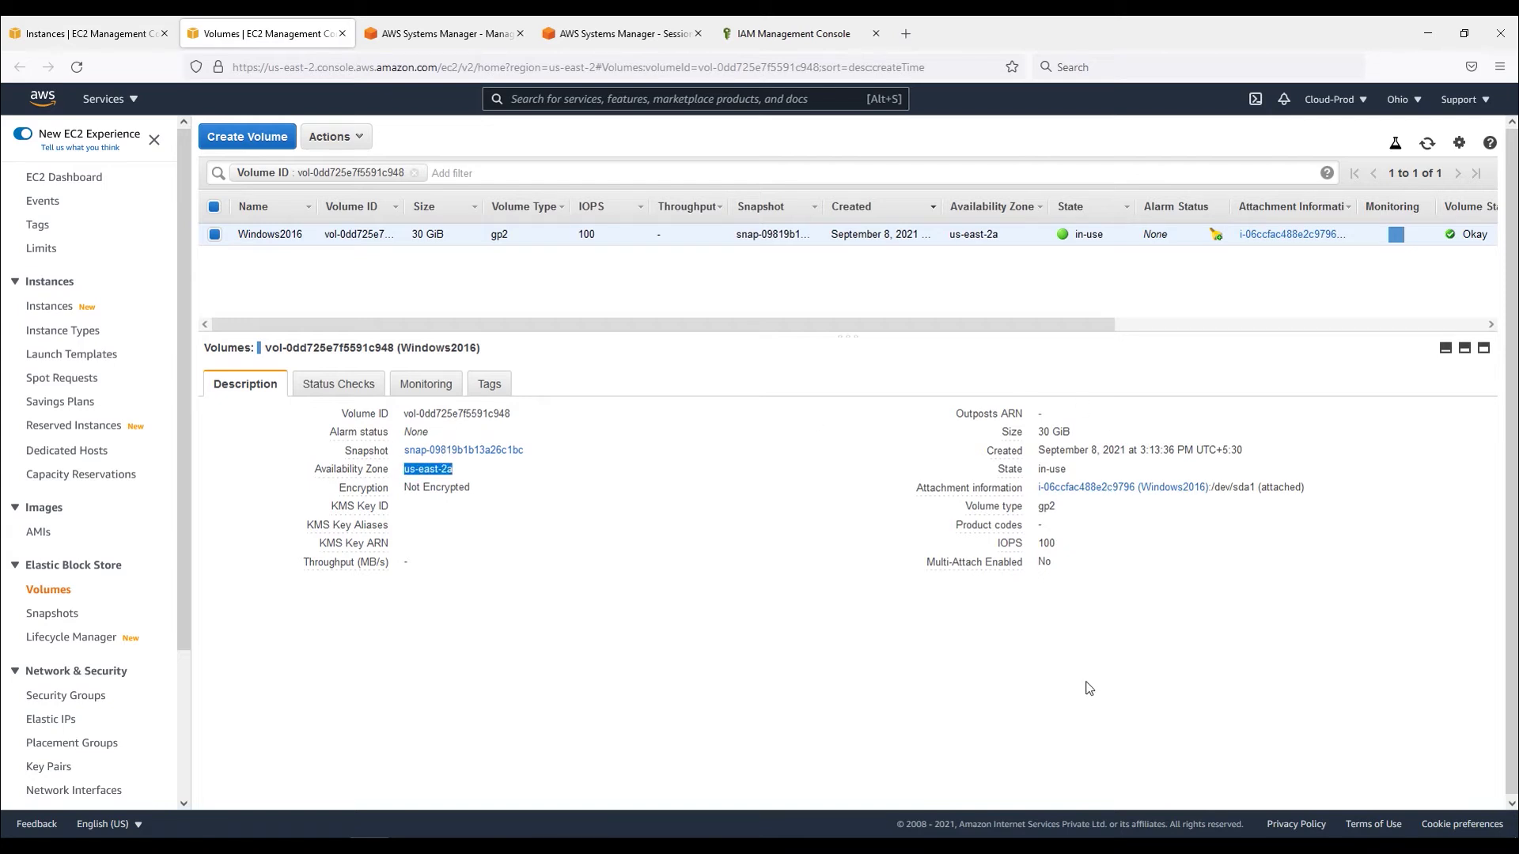
left_click_drag(1253, 491, 1219, 488)
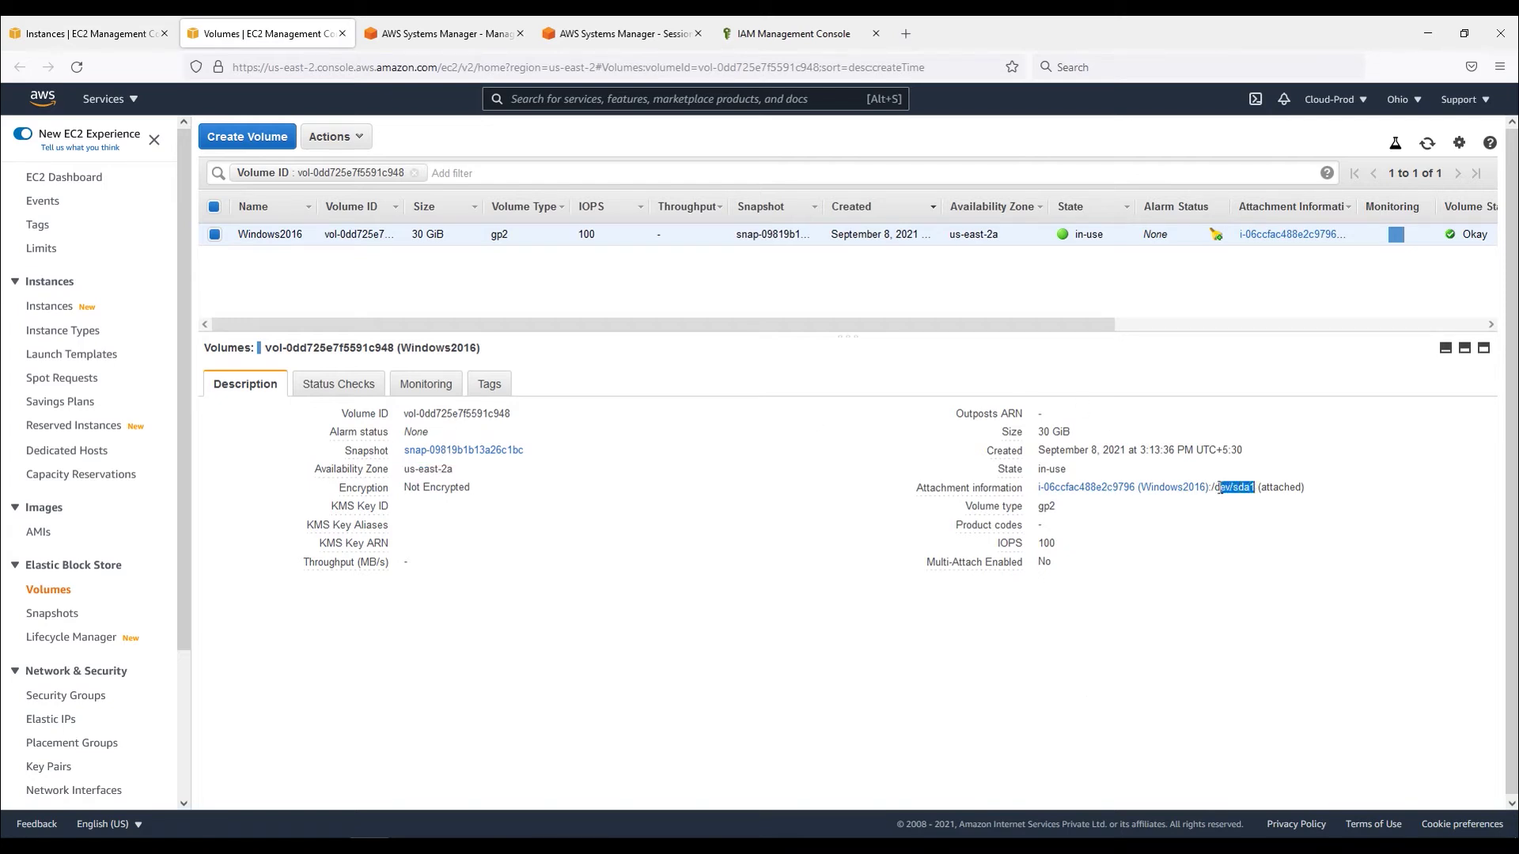
left_click(1036, 649)
left_click(346, 143)
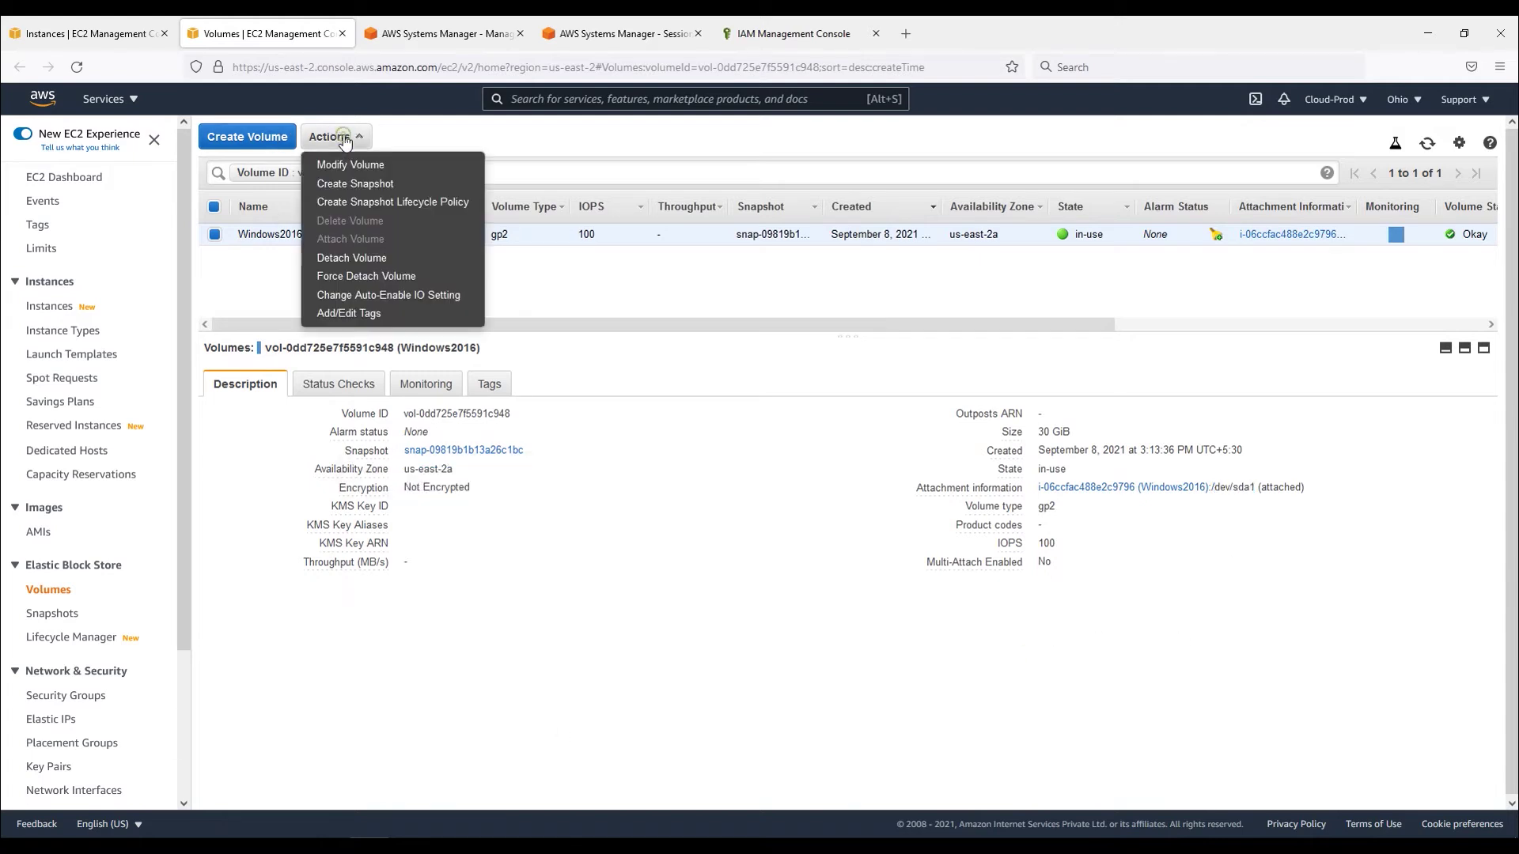
double_click(662, 265)
left_click_drag(1105, 235, 1073, 234)
left_click(434, 264)
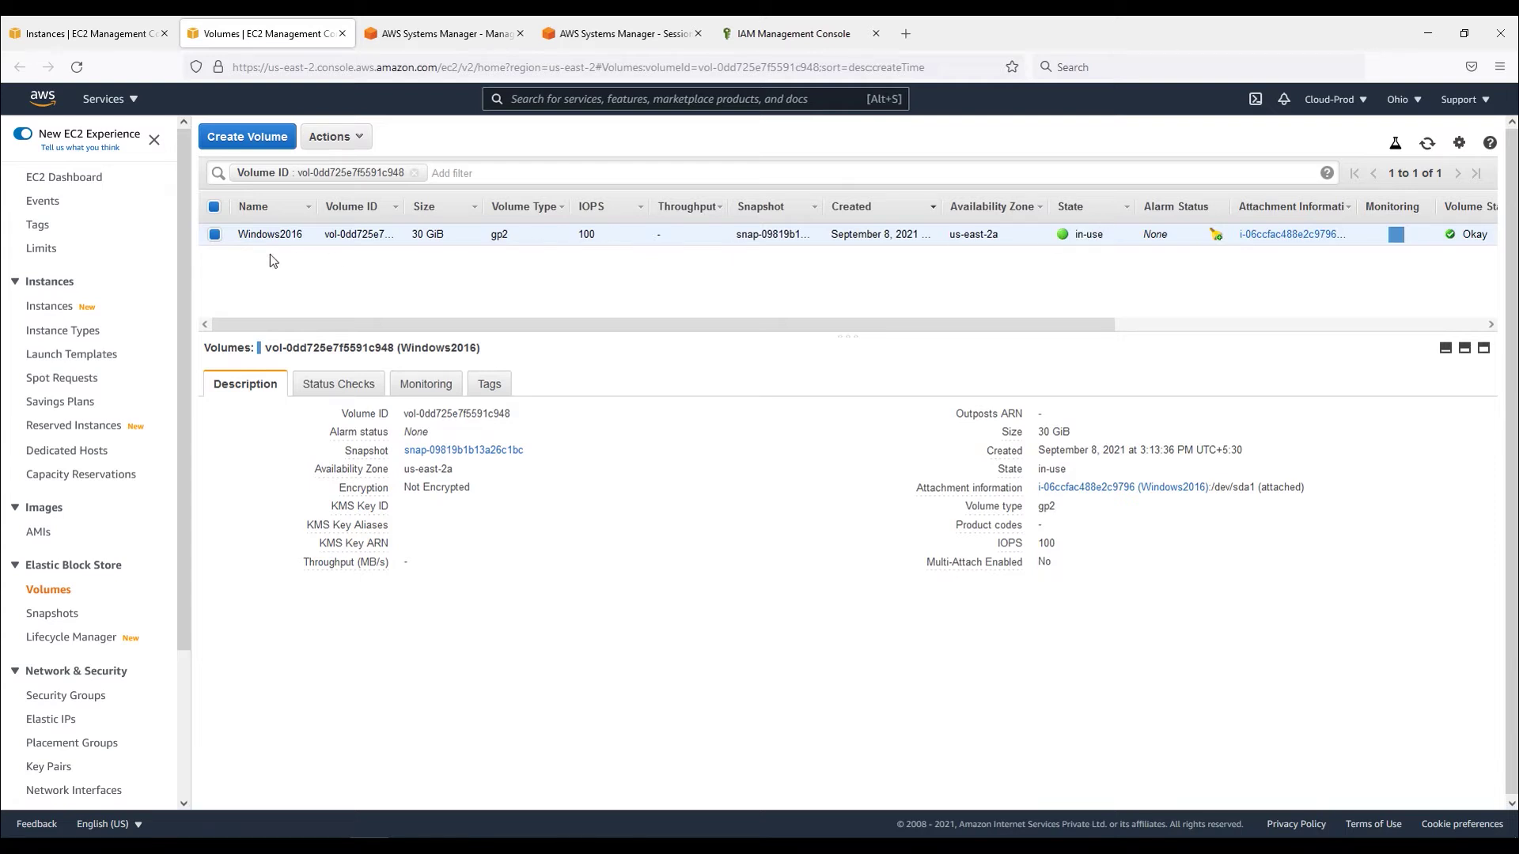
Start creating a snapshot of the Windows2016 volume with the description Win-UnEncrypted.
left_click(331, 138)
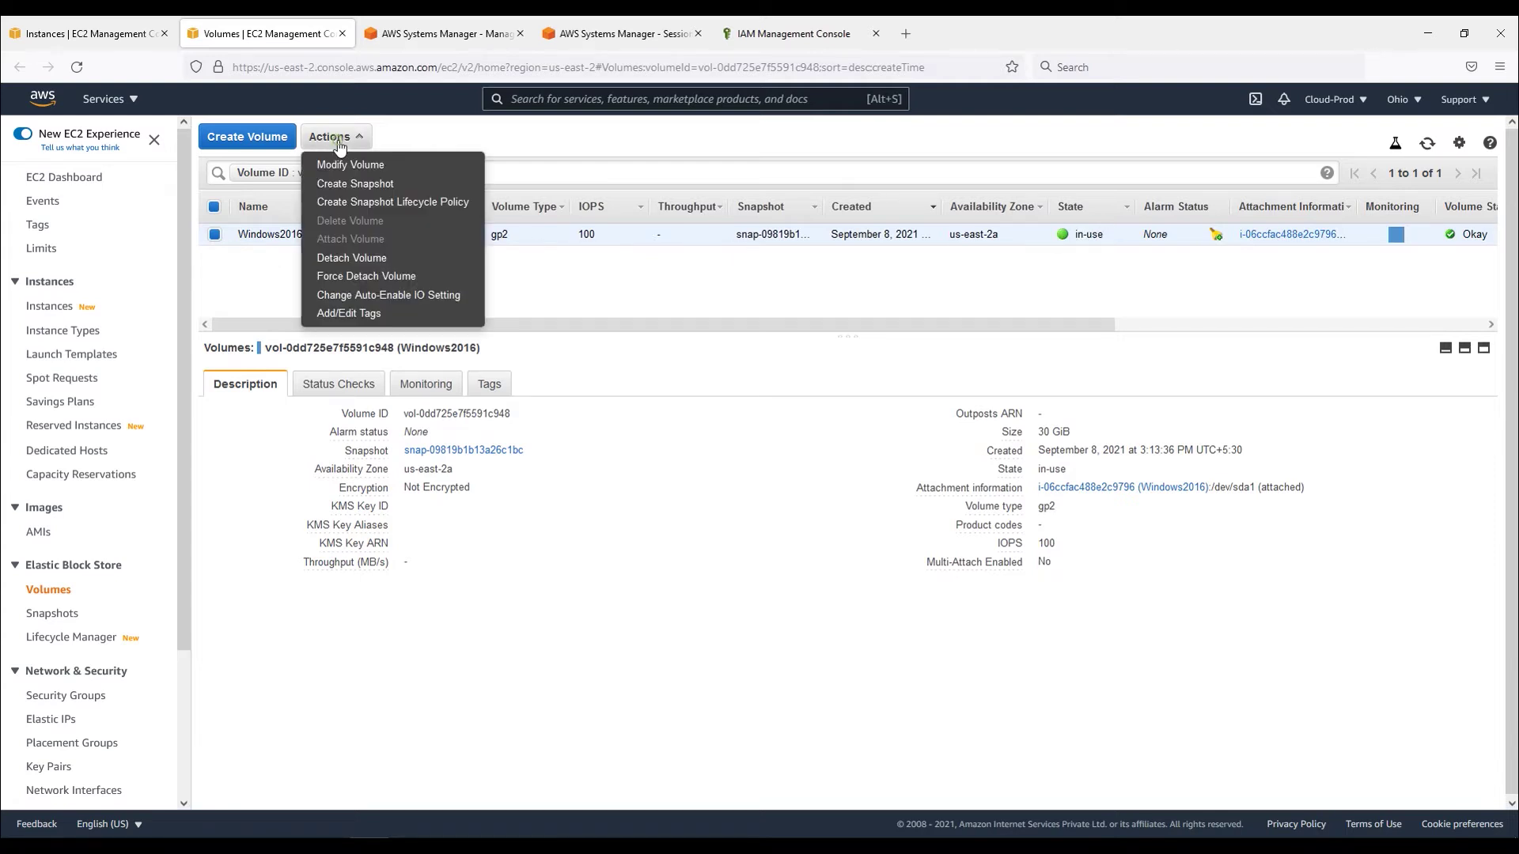
left_click(370, 183)
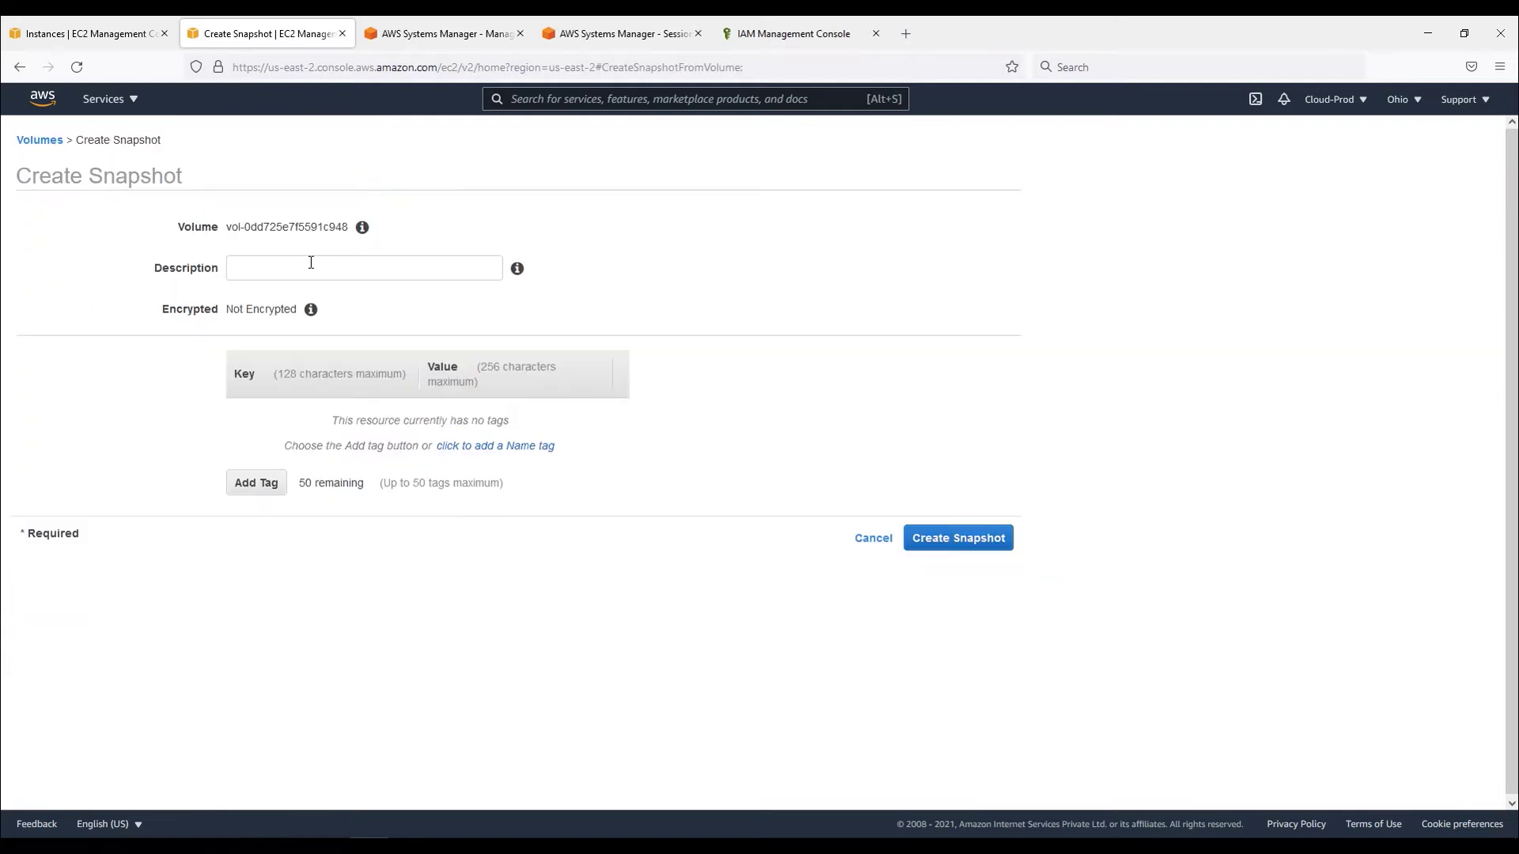
left_click_drag(254, 326, 249, 271)
left_click(262, 267)
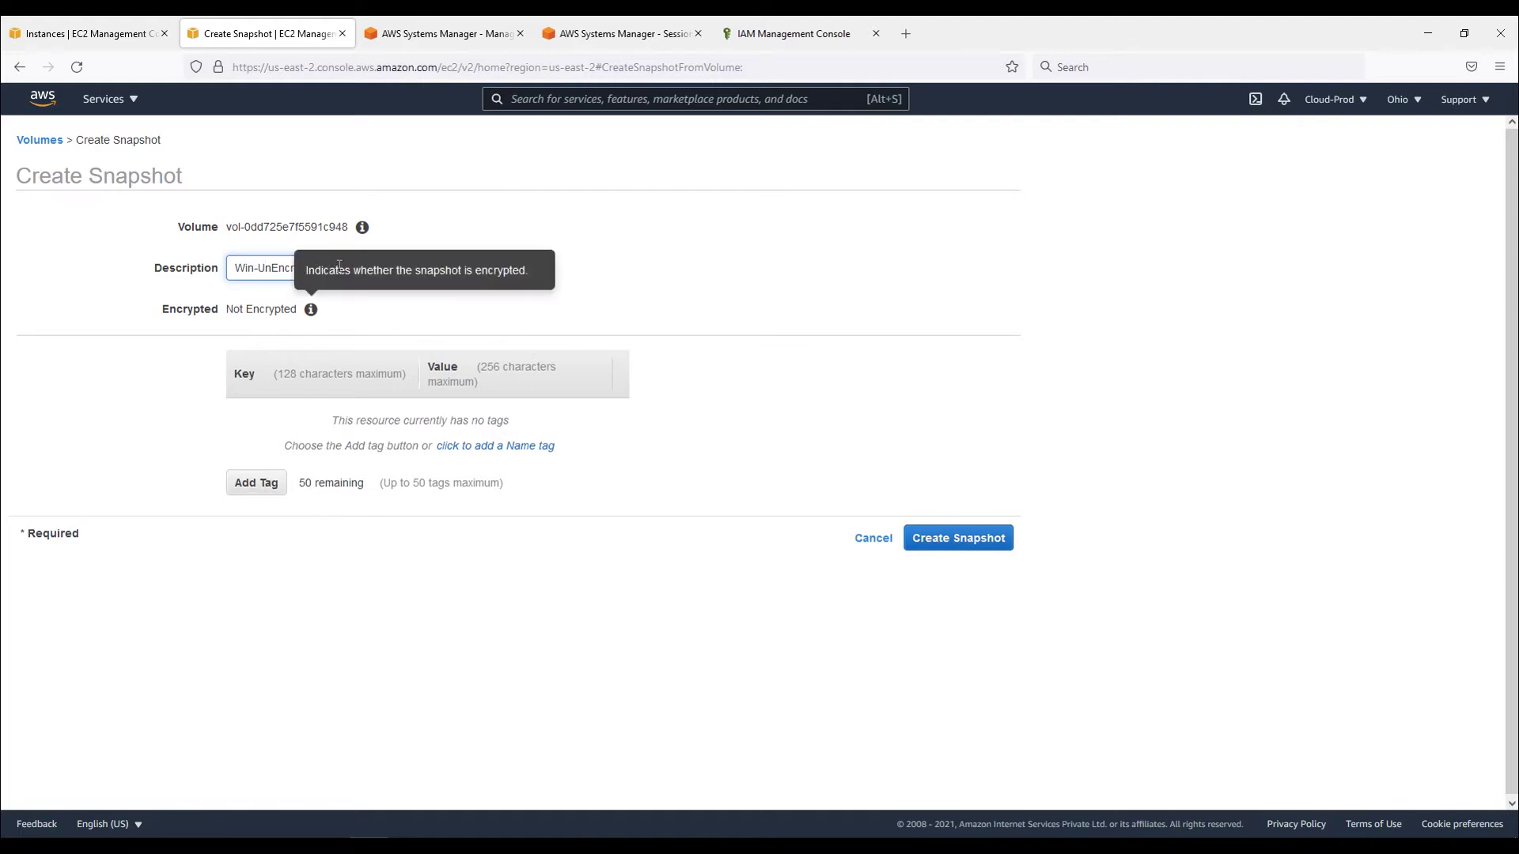
Add a Name tag with the value Win-UnEncrypted, create the snapshot, and close the confirmation.
triple_click(255, 273)
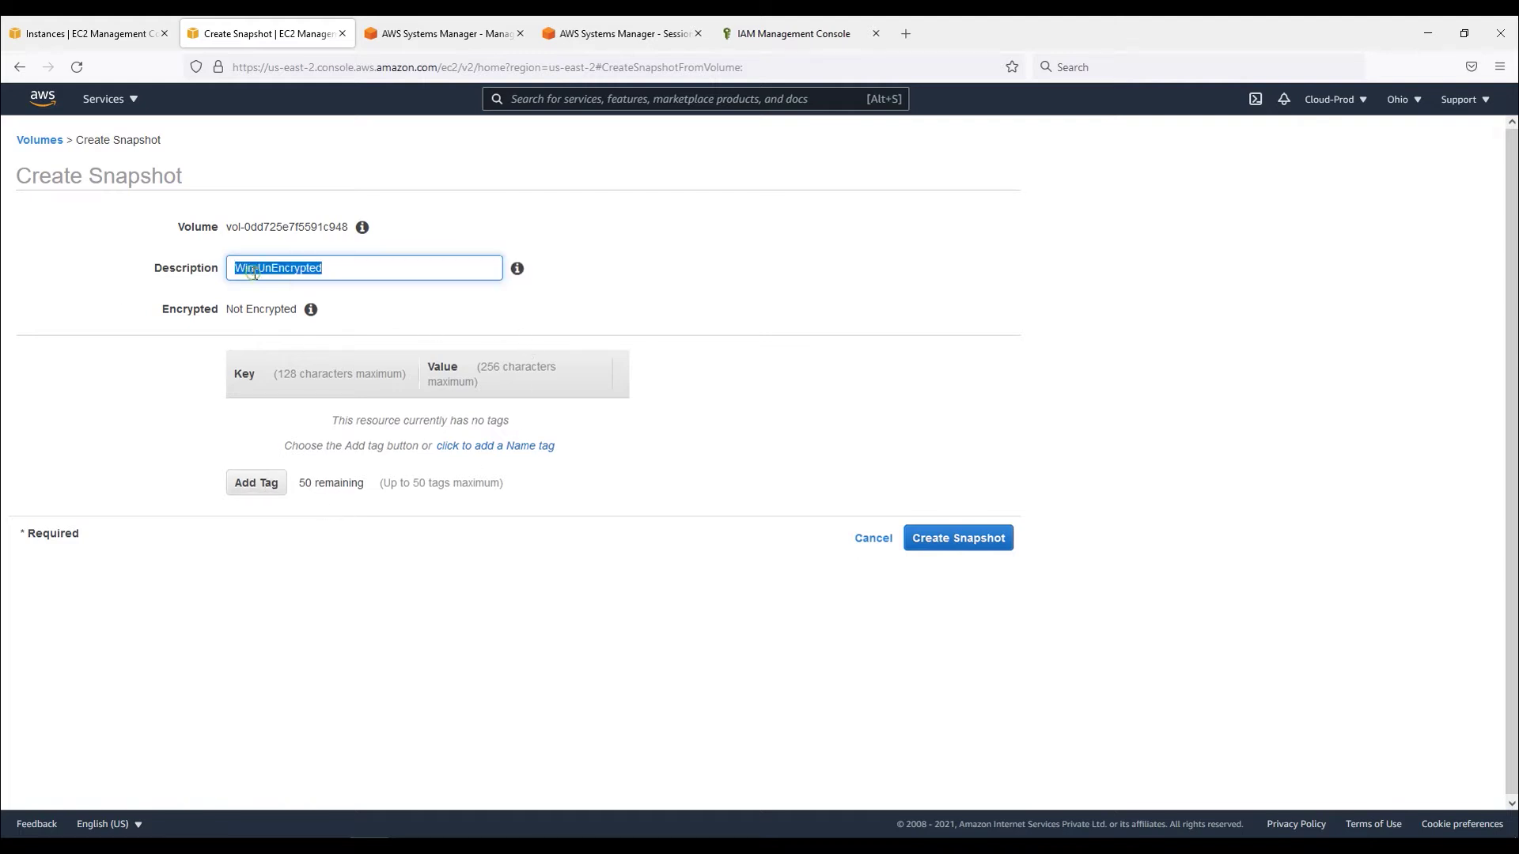
left_click(255, 482)
type("Name")
key("Tab")
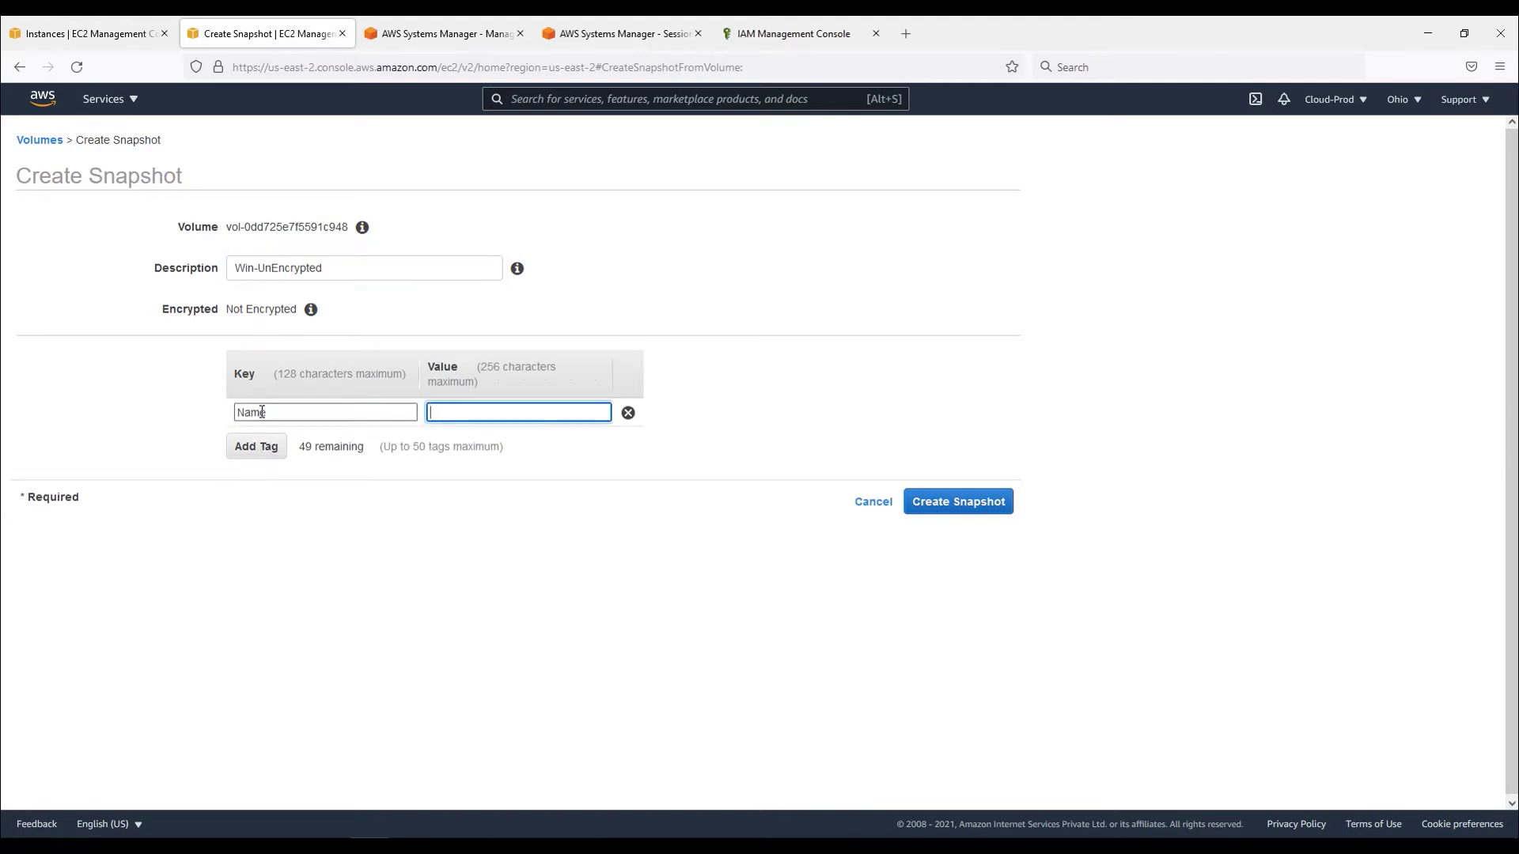
key("ctrl+v")
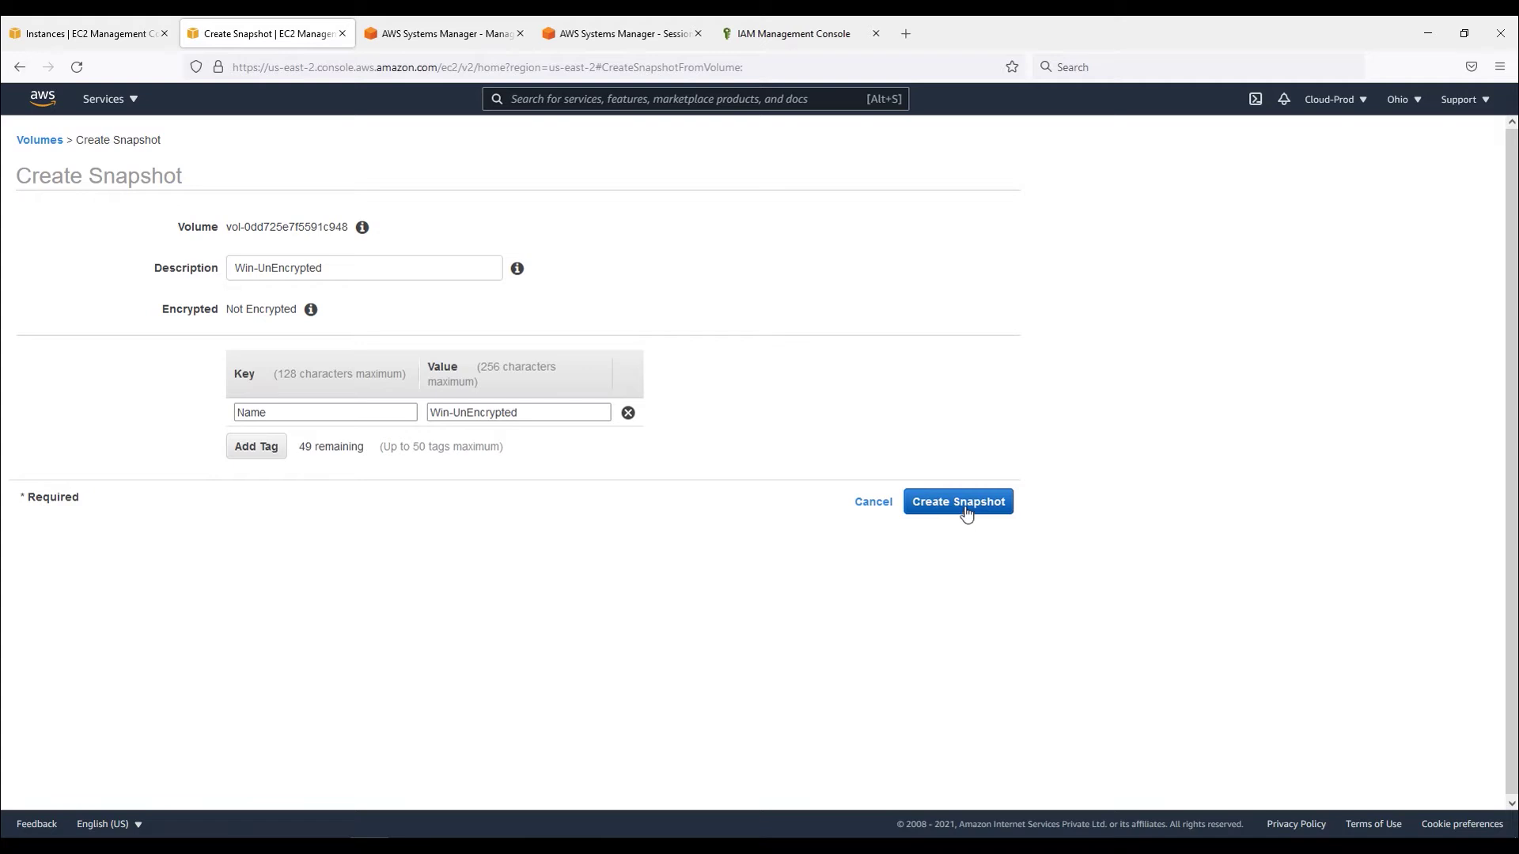
left_click(964, 512)
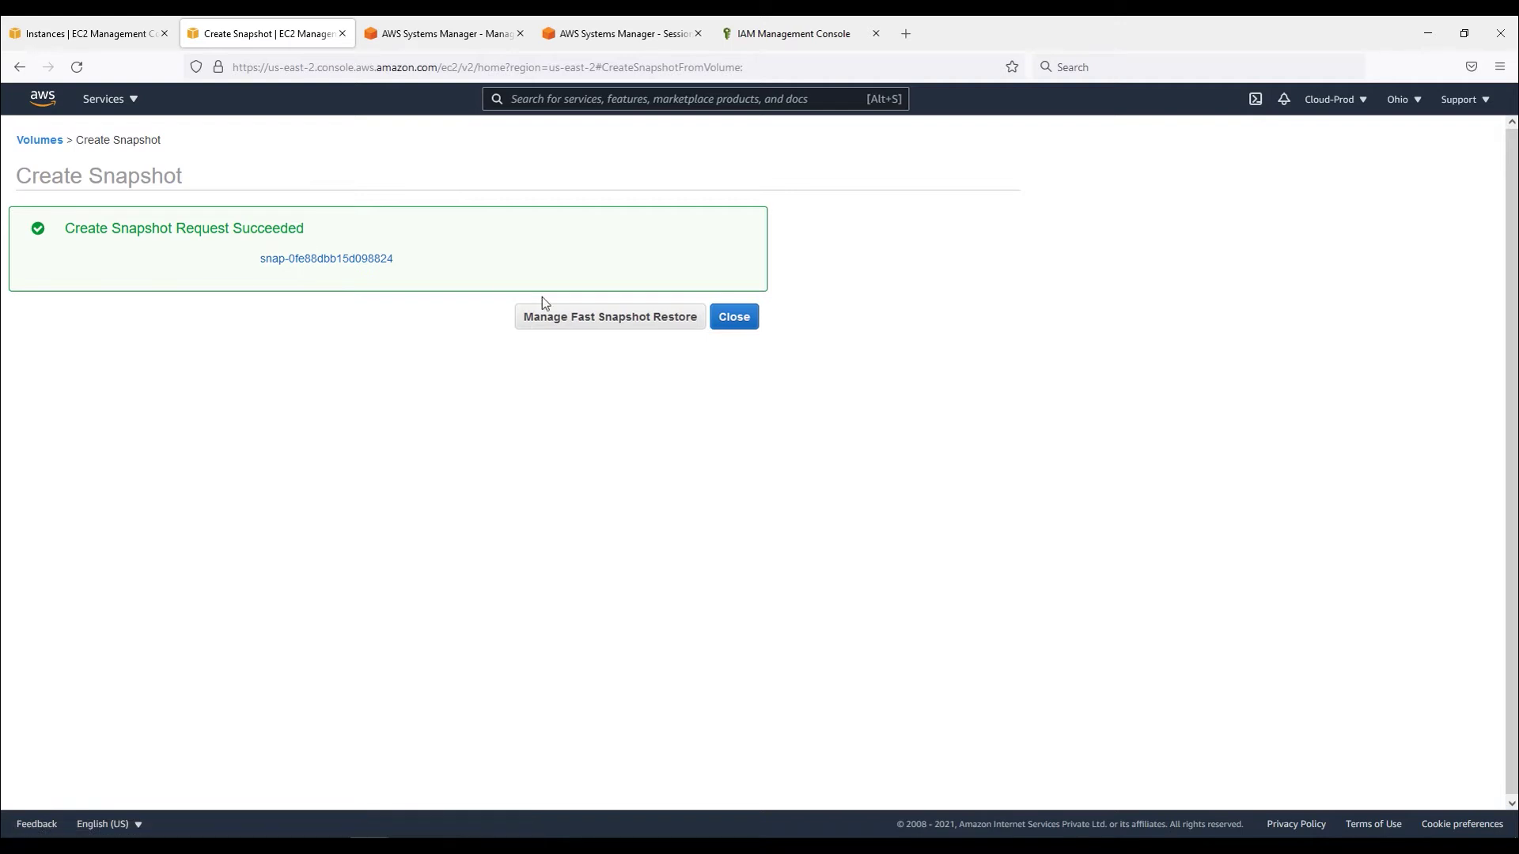
left_click(742, 321)
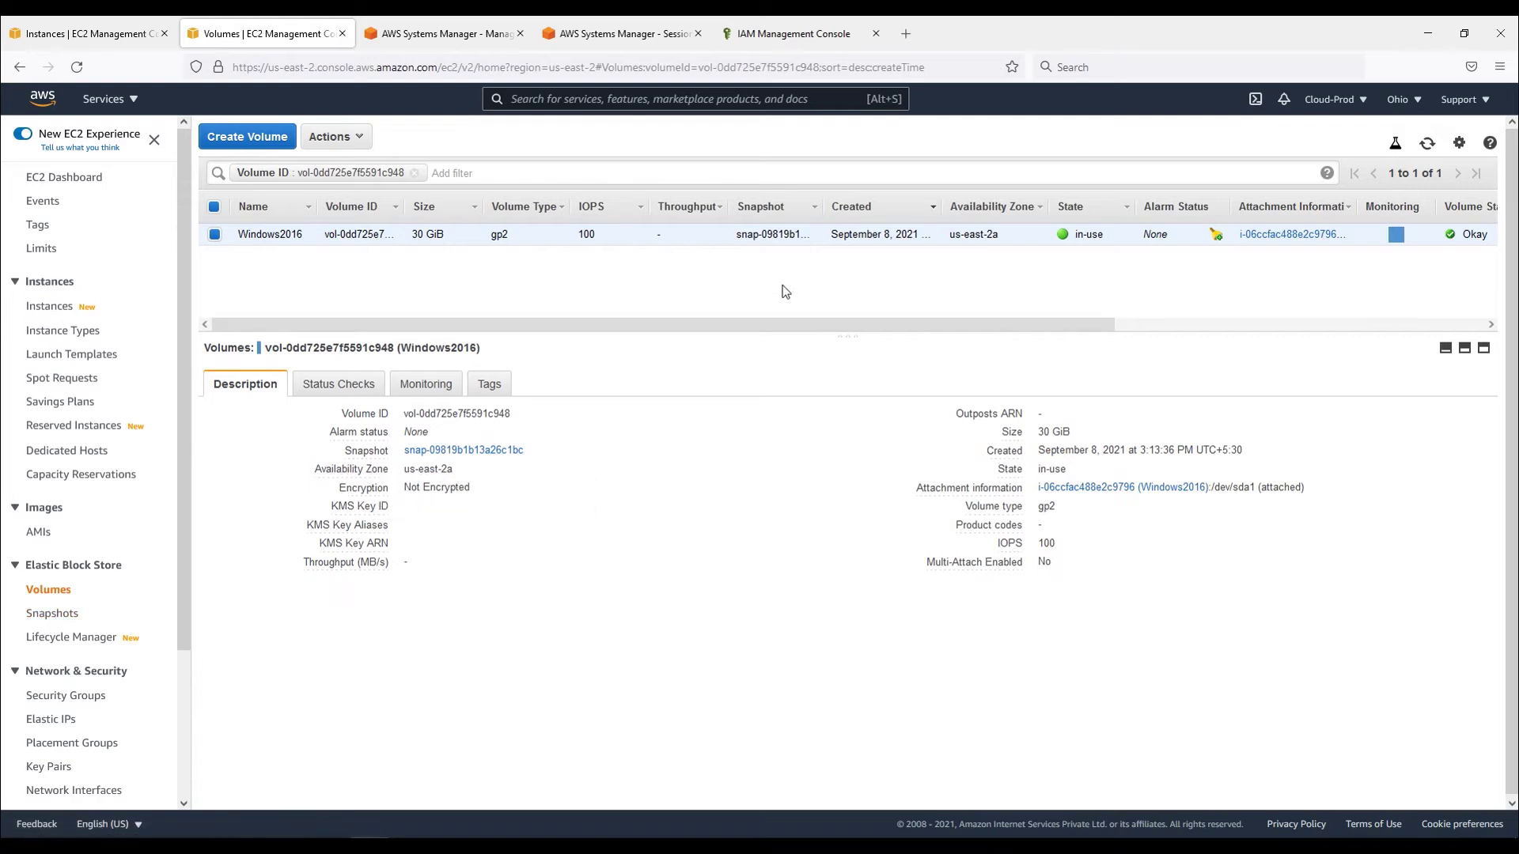
Open the snapshot list, enlarge the details area and Name column, and examine the Win-UnEncrypted snapshot's status, encryption and description.
left_click(53, 614)
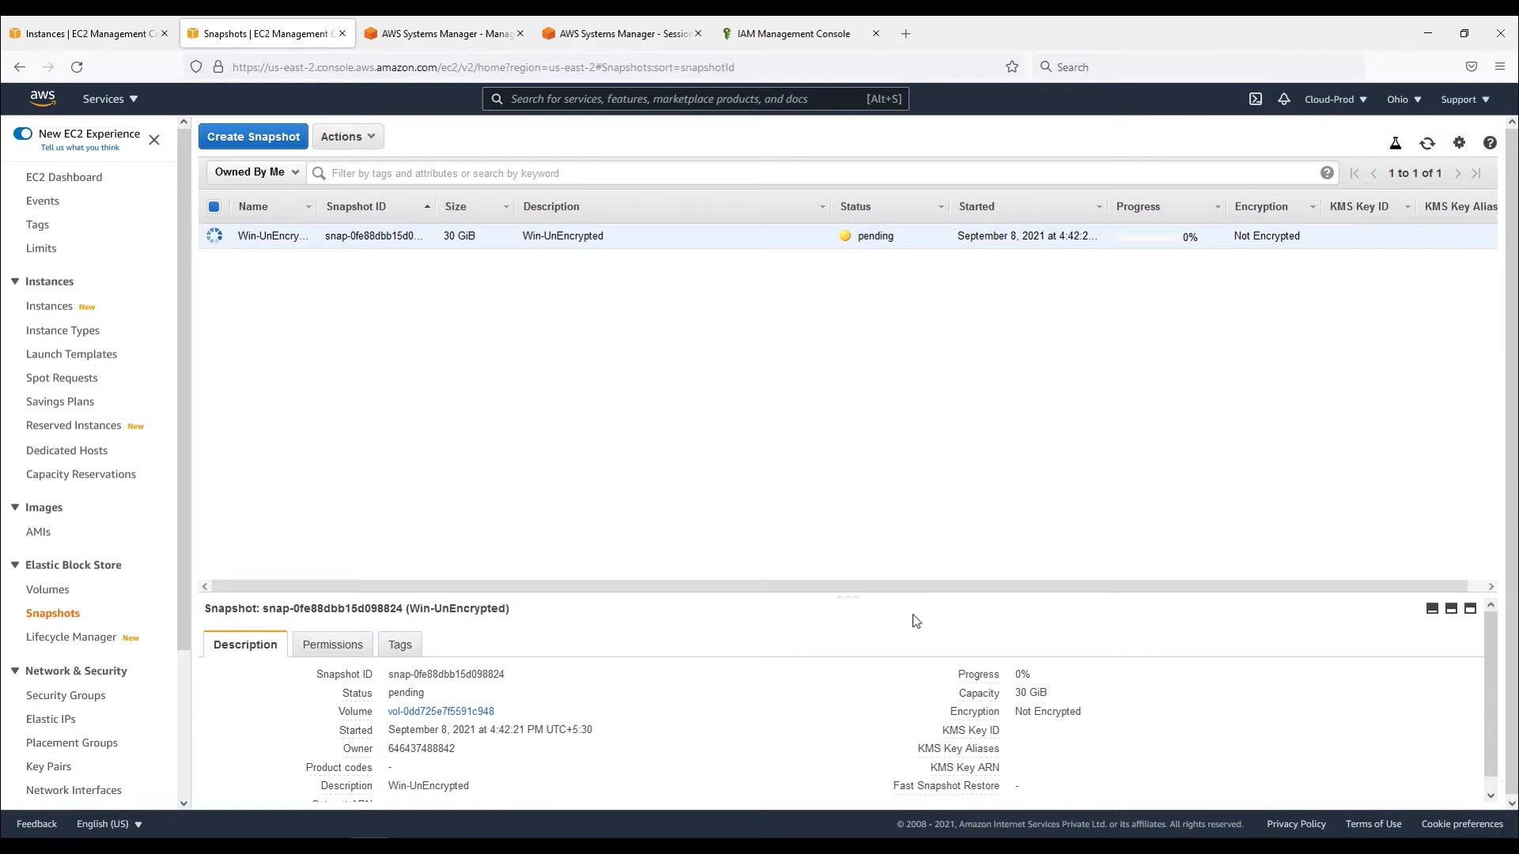
left_click_drag(847, 596, 856, 237)
left_click(890, 249)
left_click_drag(1305, 240, 1242, 239)
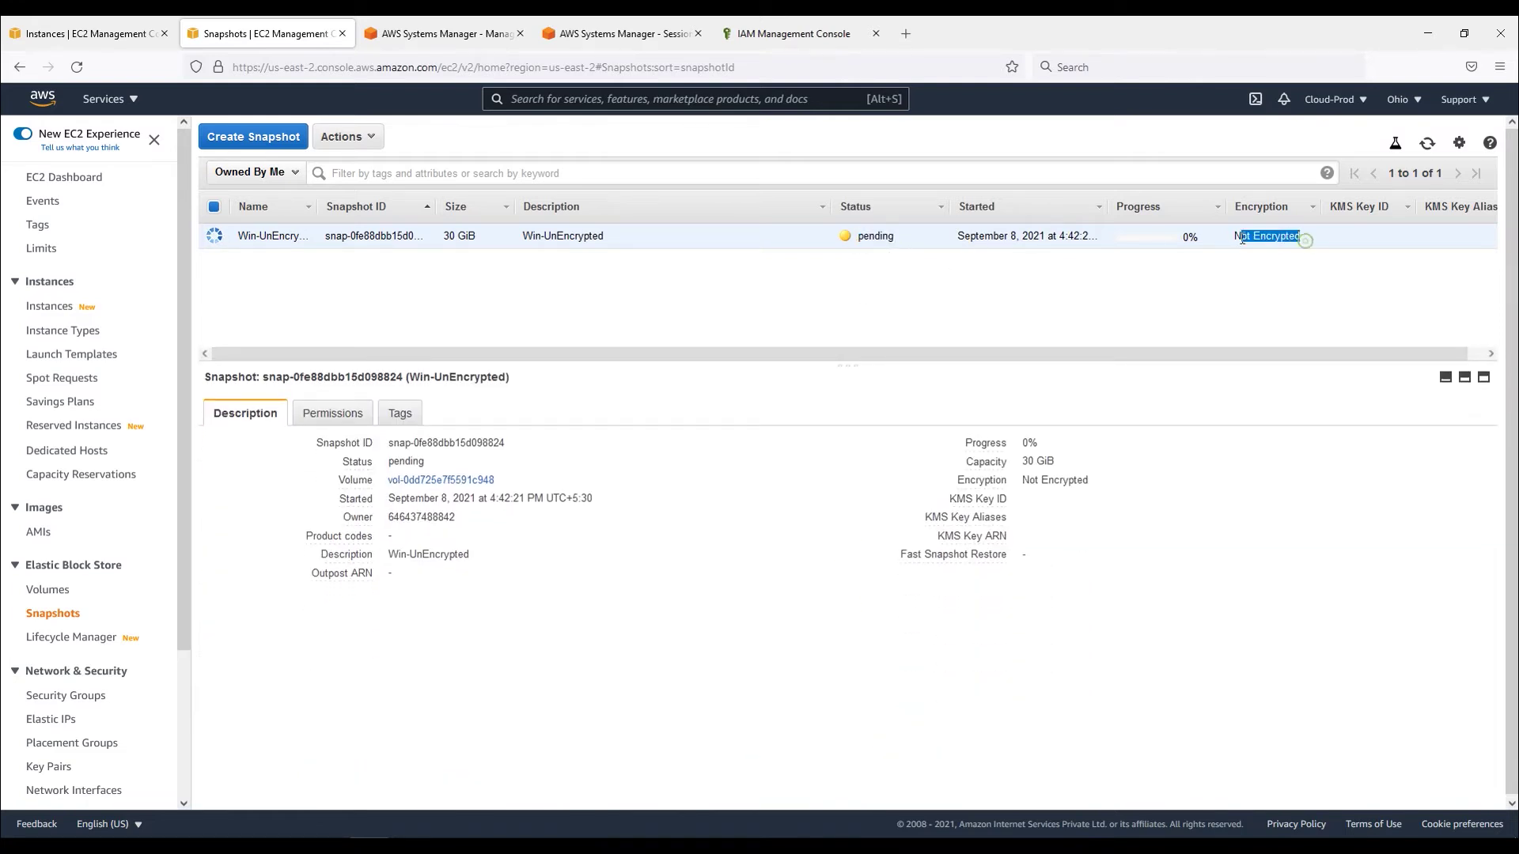
left_click(847, 363)
left_click_drag(314, 206, 368, 207)
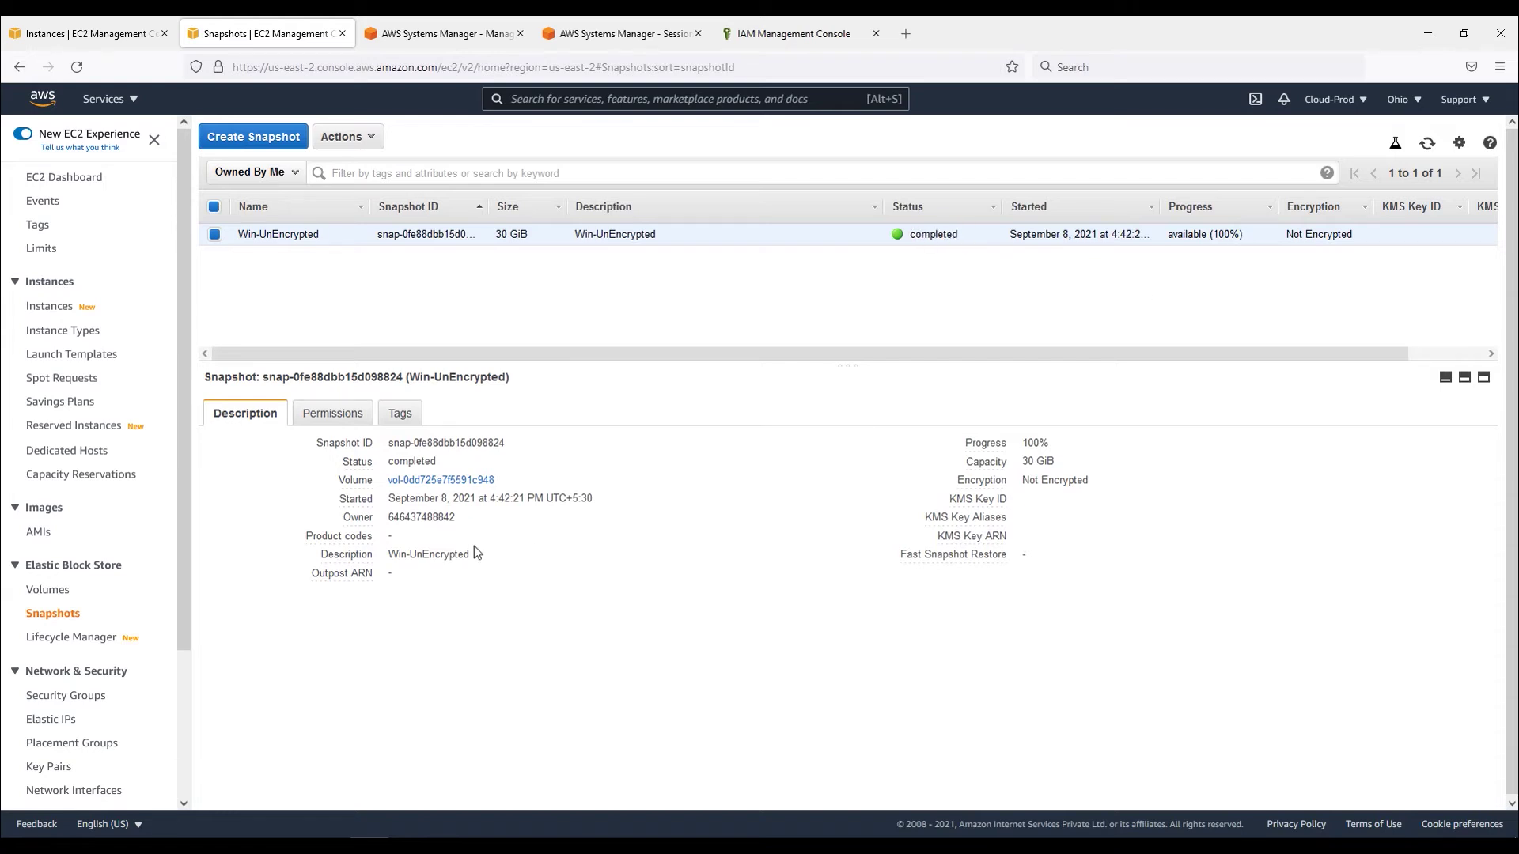
left_click_drag(502, 563, 391, 559)
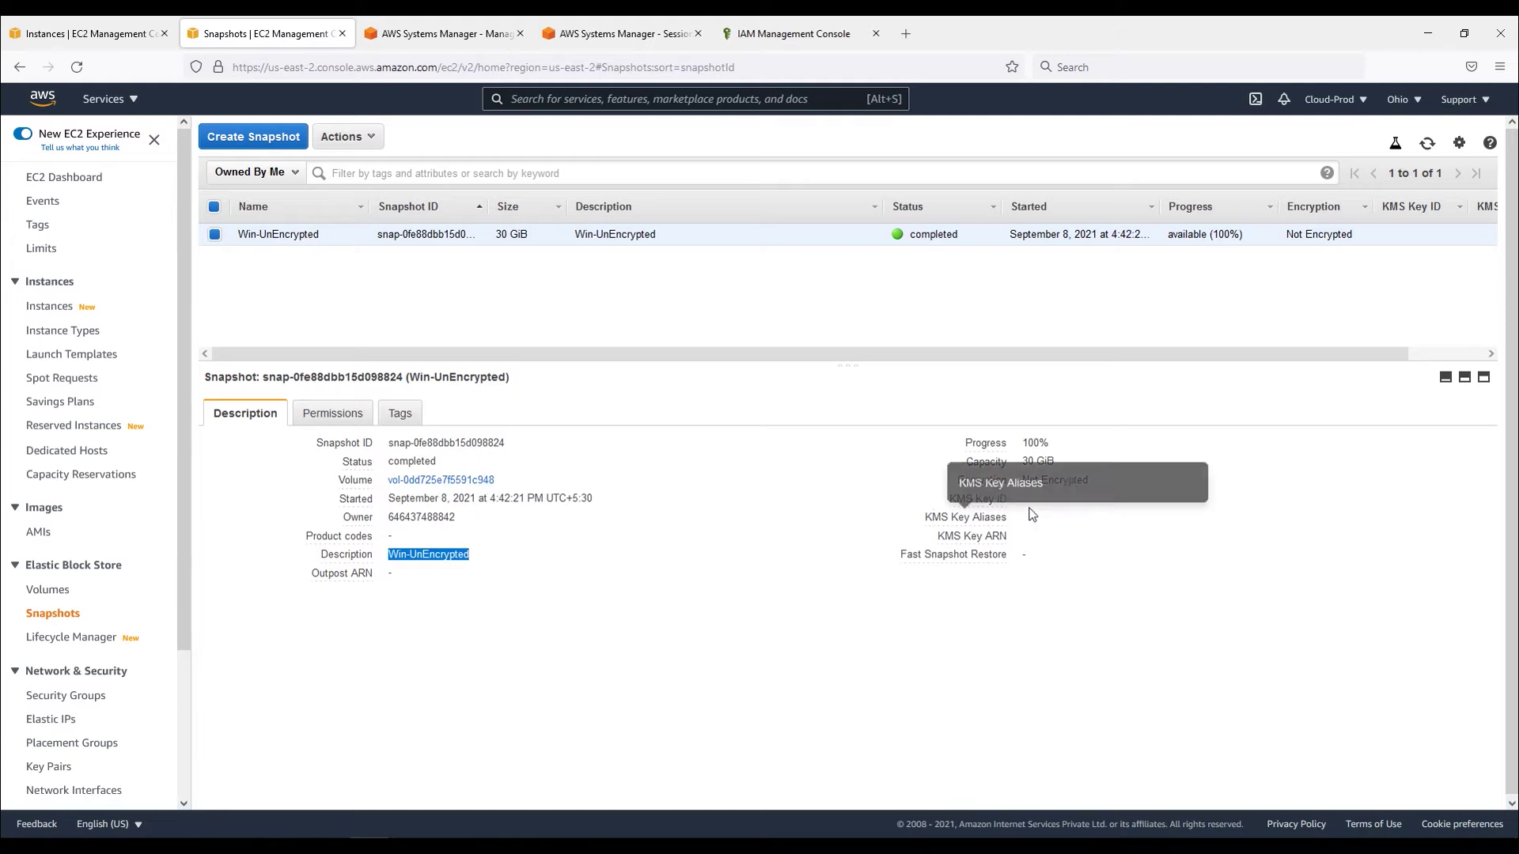
left_click(1099, 599)
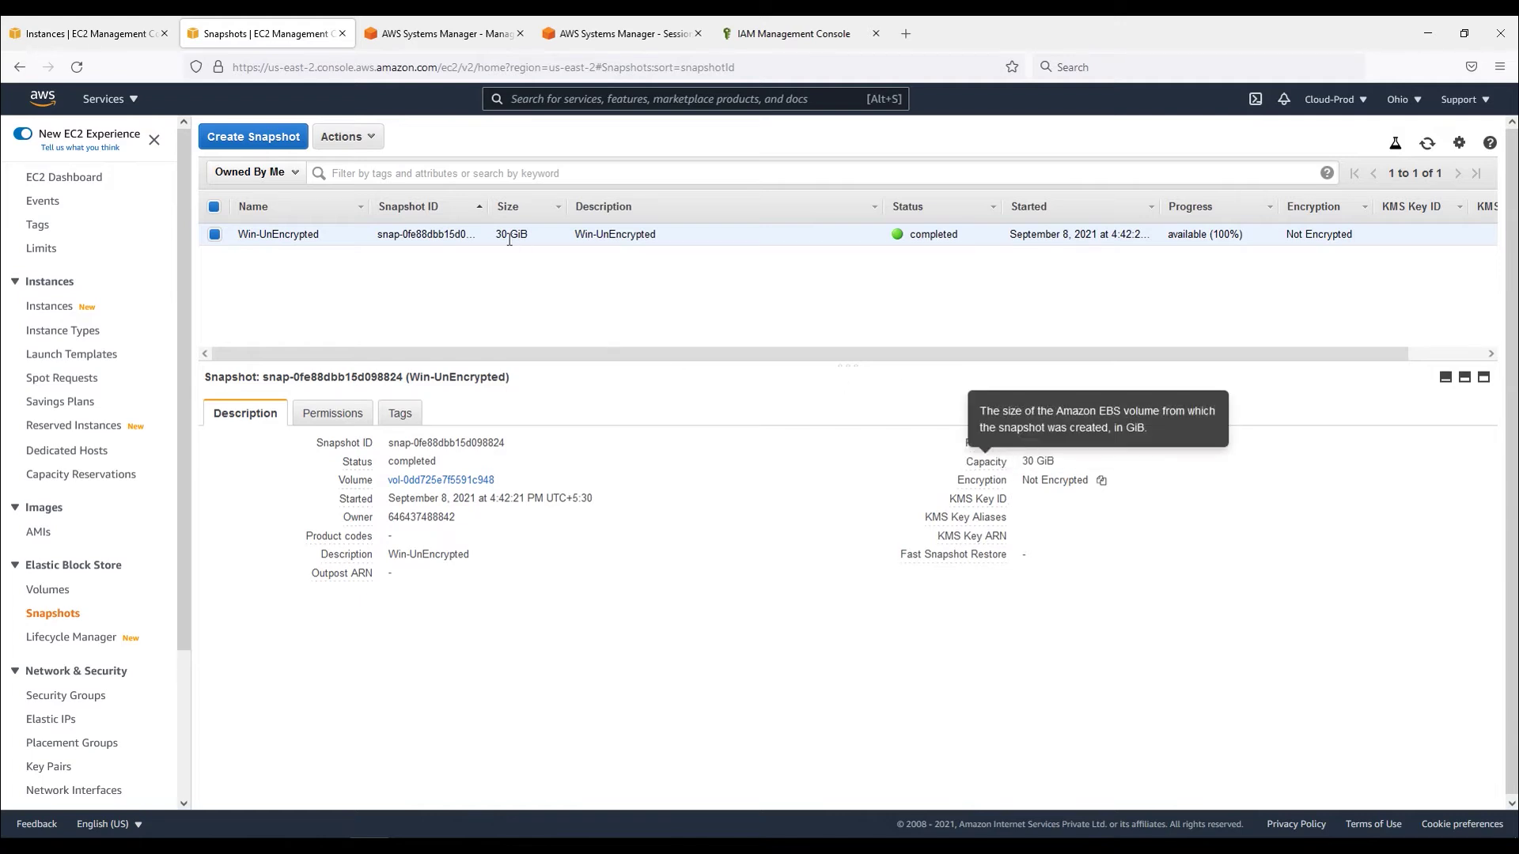
Set up a copy of the Win-UnEncrypted snapshot with encryption enabled and the description Win-Encrypted.
left_click(352, 143)
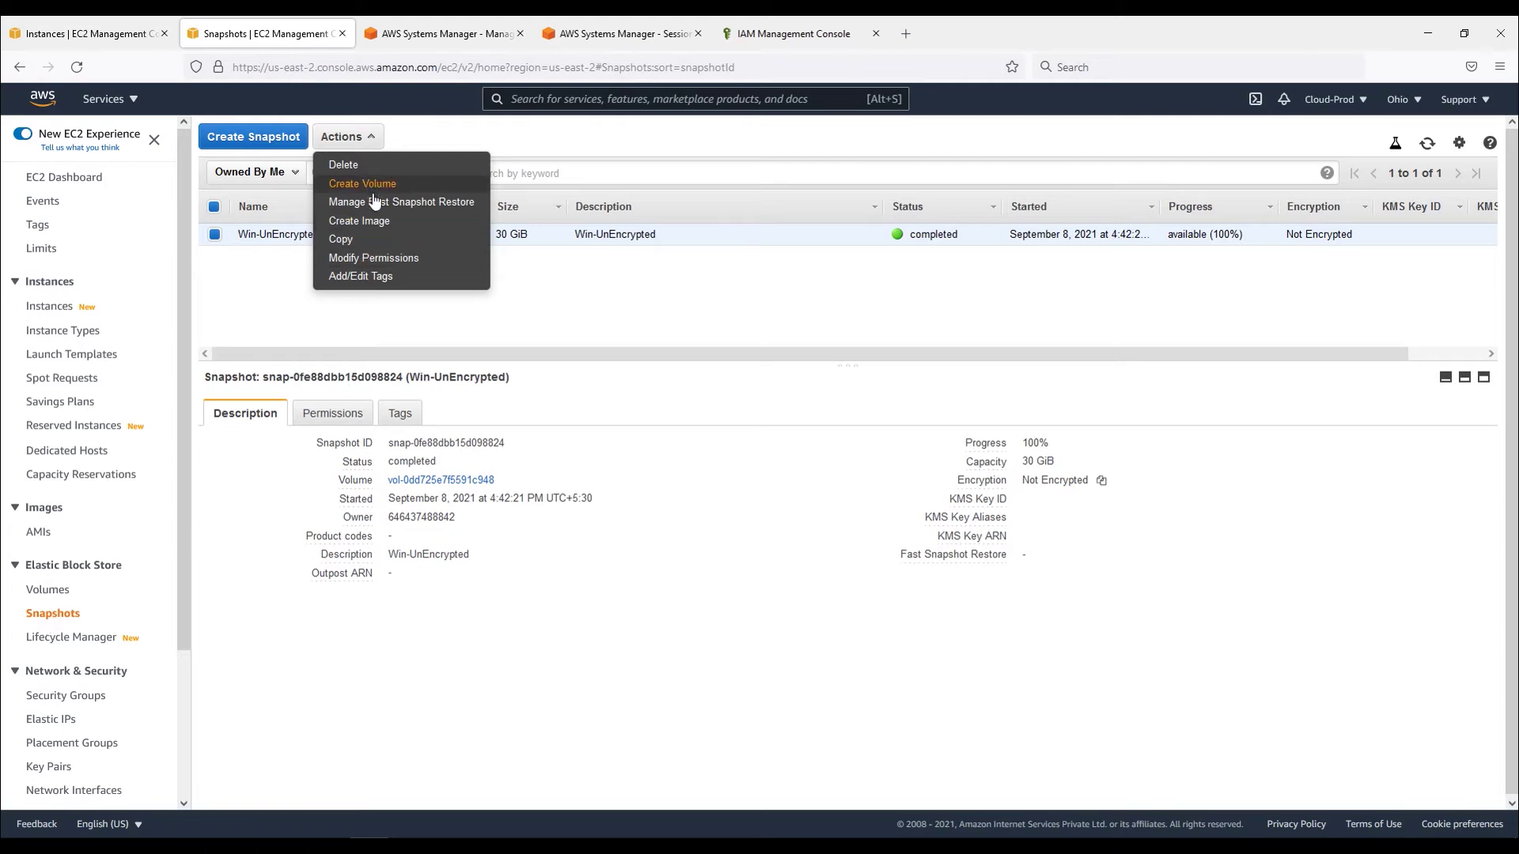
left_click(377, 241)
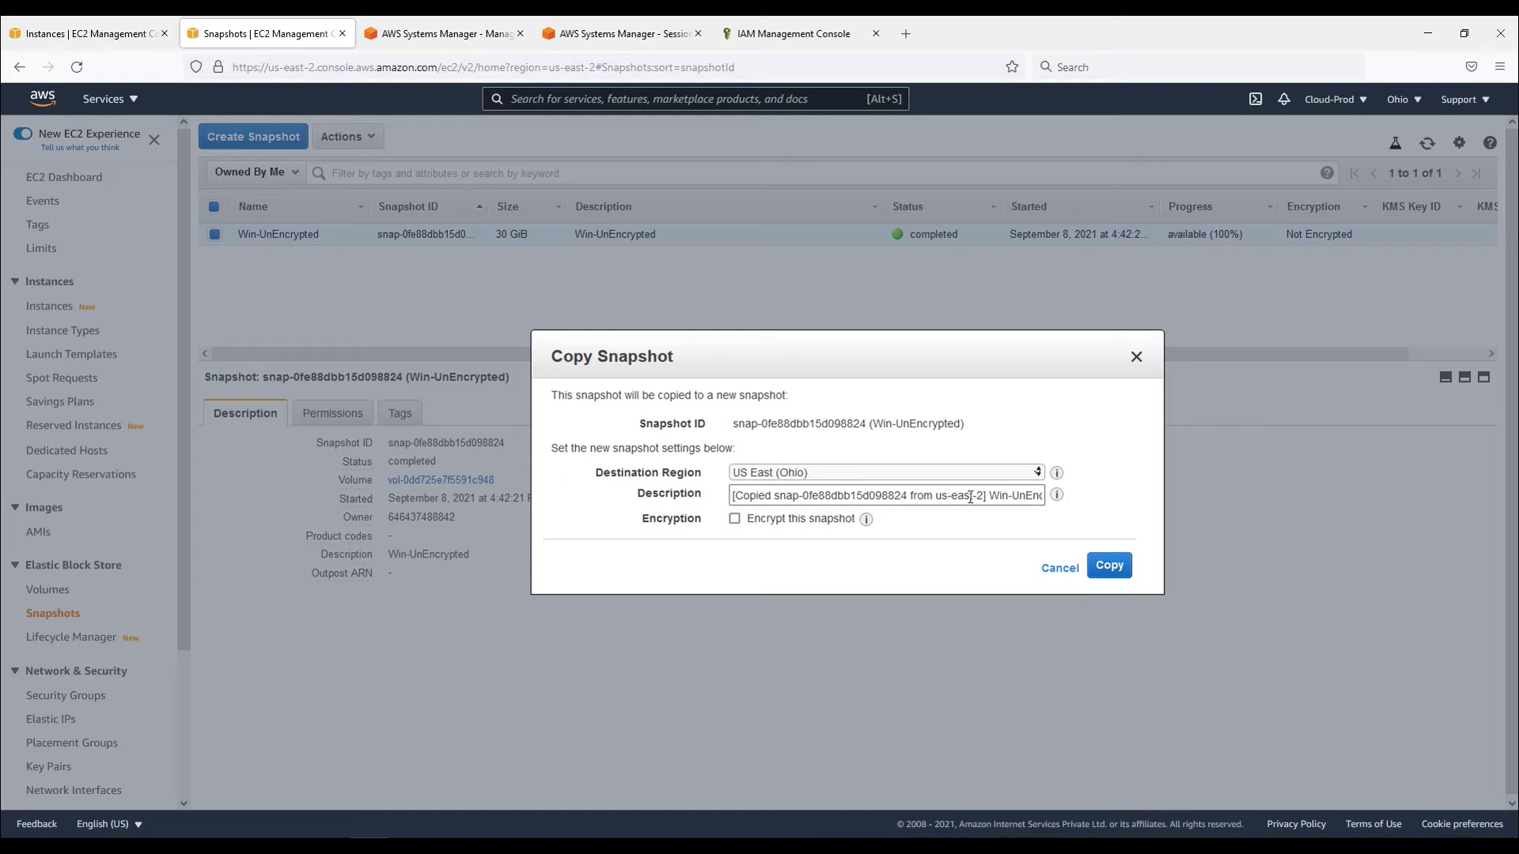
left_click(735, 520)
left_click(990, 495)
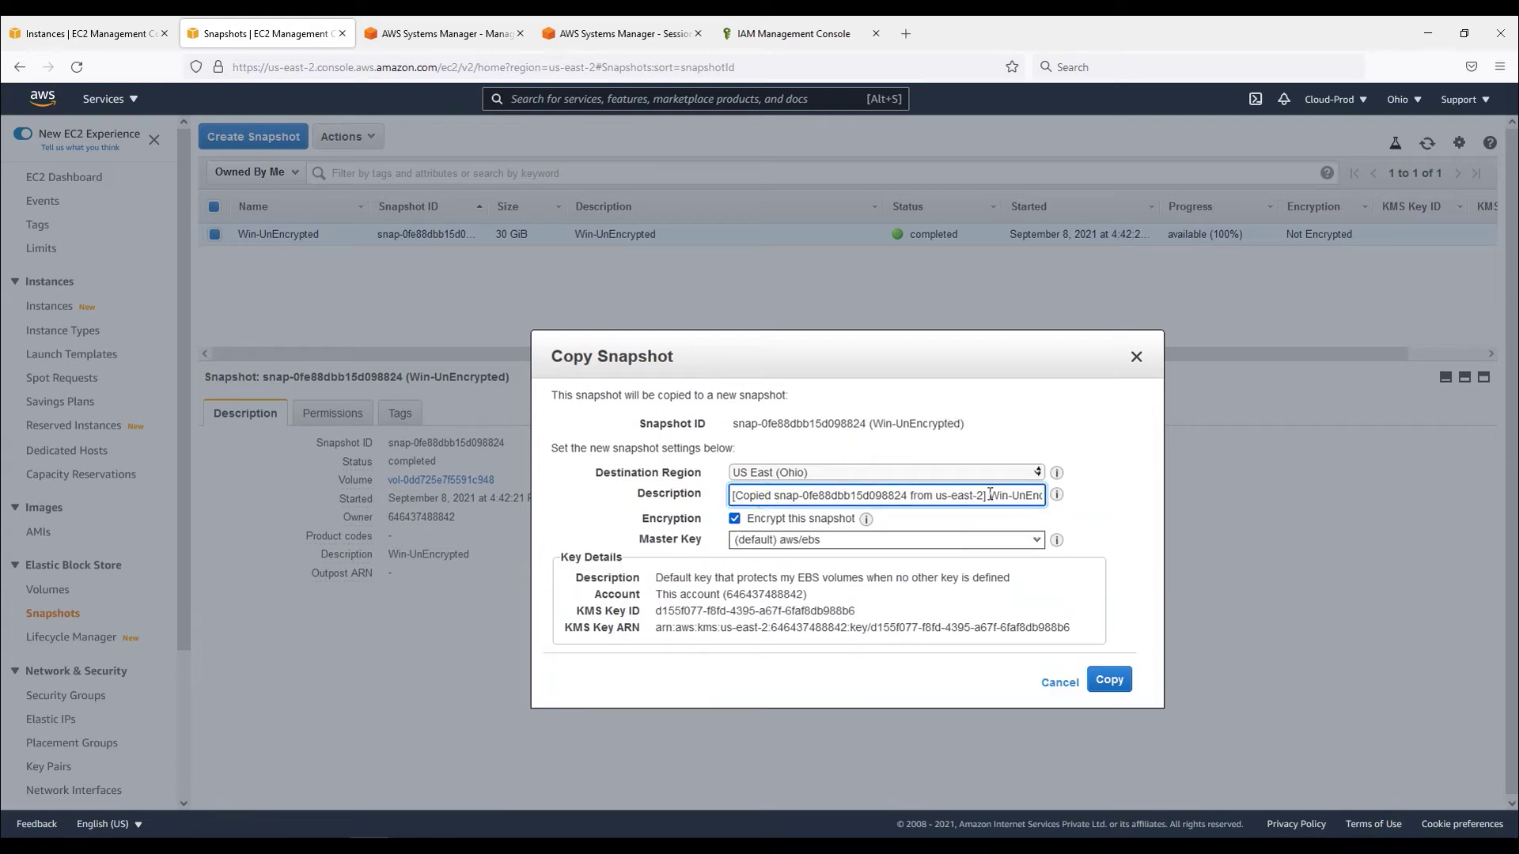
left_click_drag(985, 495, 695, 497)
key("BackSpace")
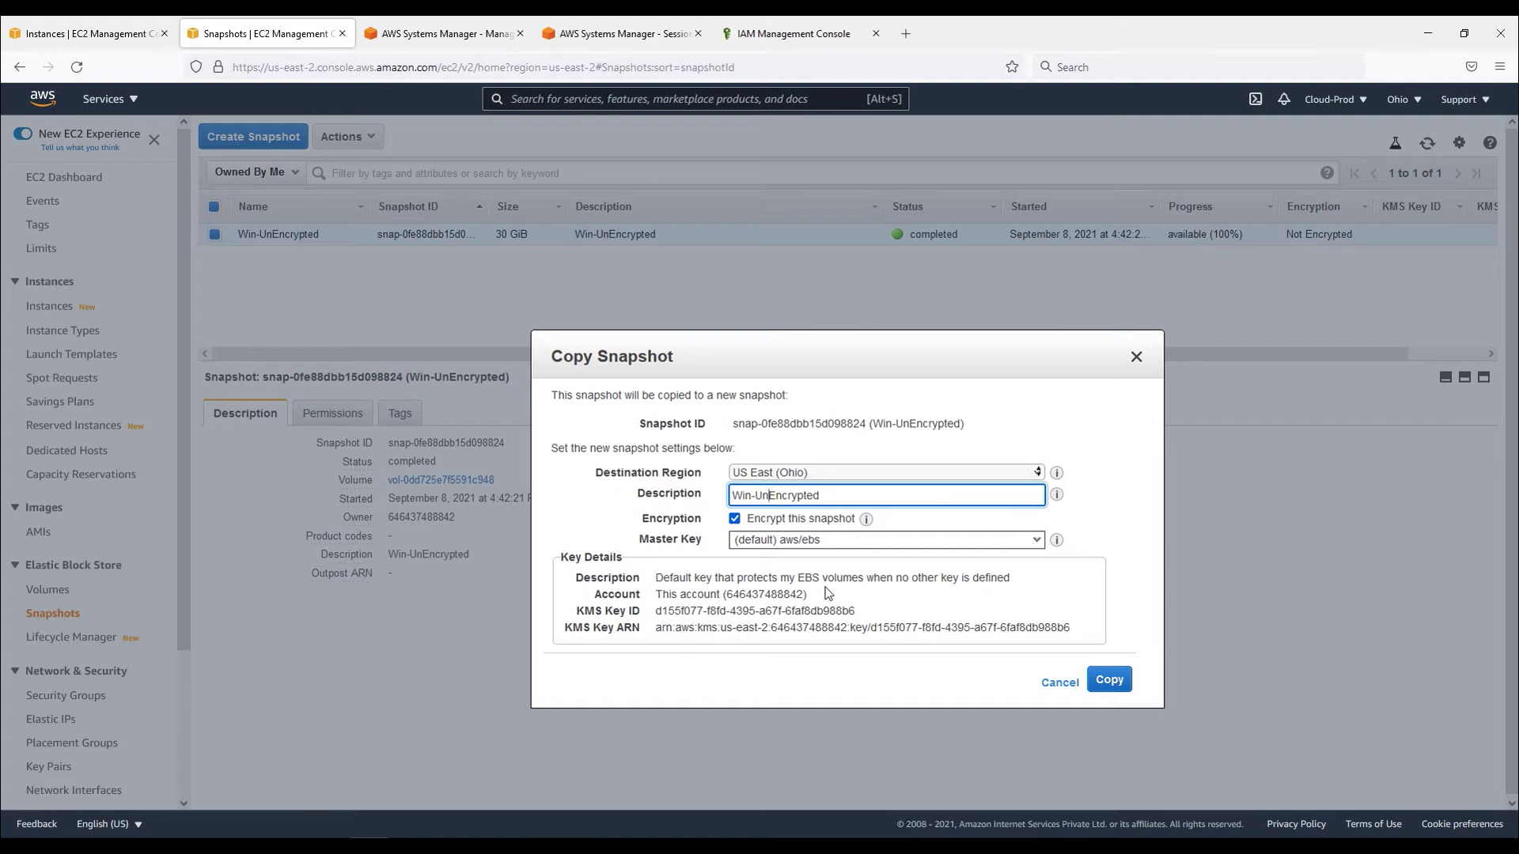
key("BackSpace")
key("BackSpace")
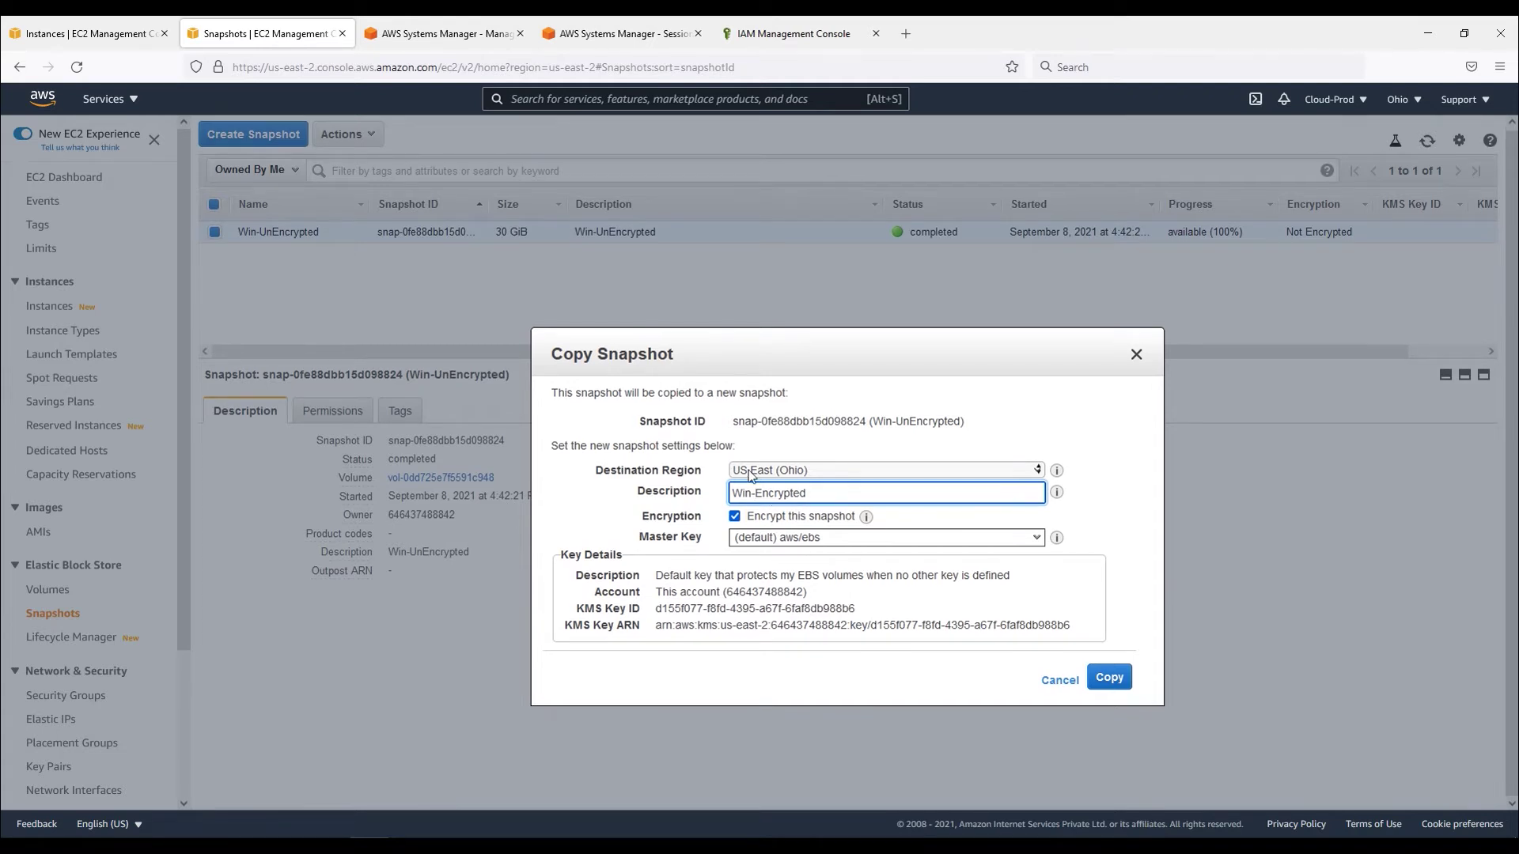
Review the default aws/ebs master key details, submit the encrypted snapshot copy, and close the confirmation.
left_click_drag(672, 592, 807, 626)
left_click(945, 625)
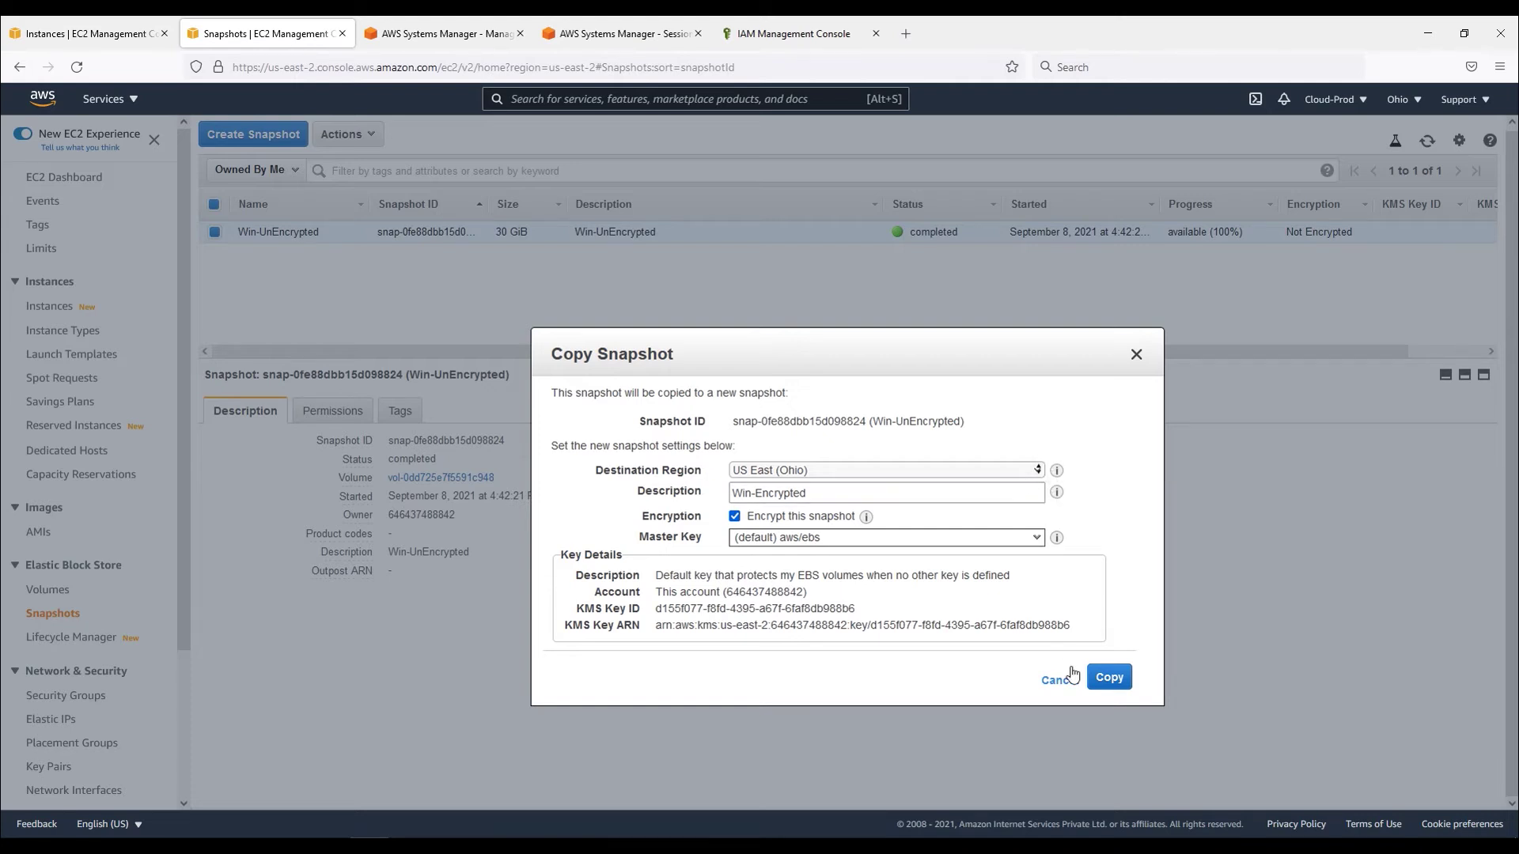
left_click(1110, 679)
left_click(1044, 499)
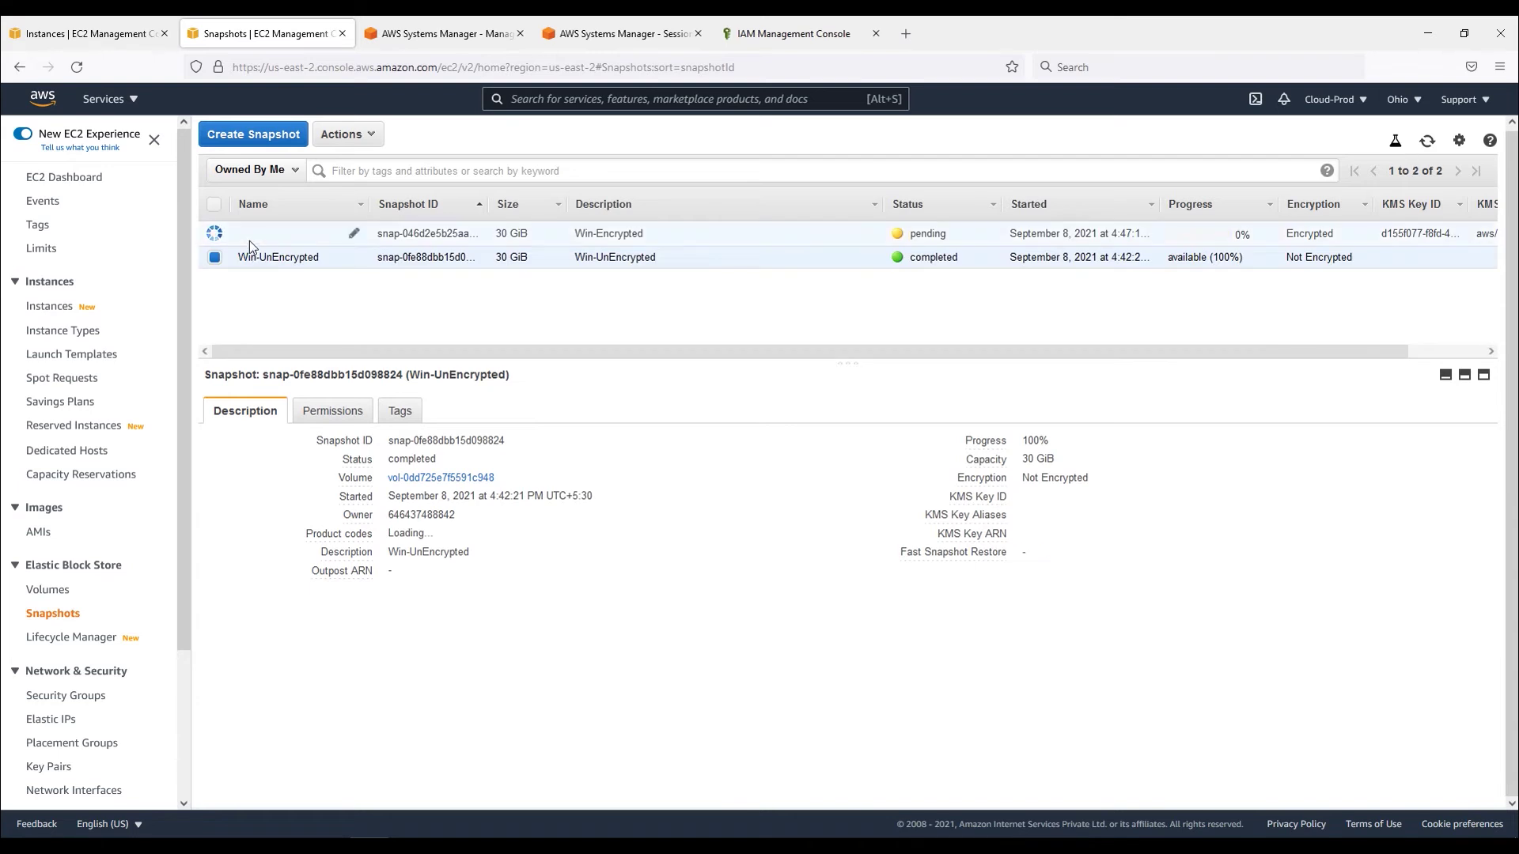
Name the new encrypted snapshot Win-Encrypted and refresh the snapshot list to check its status.
double_click(617, 233)
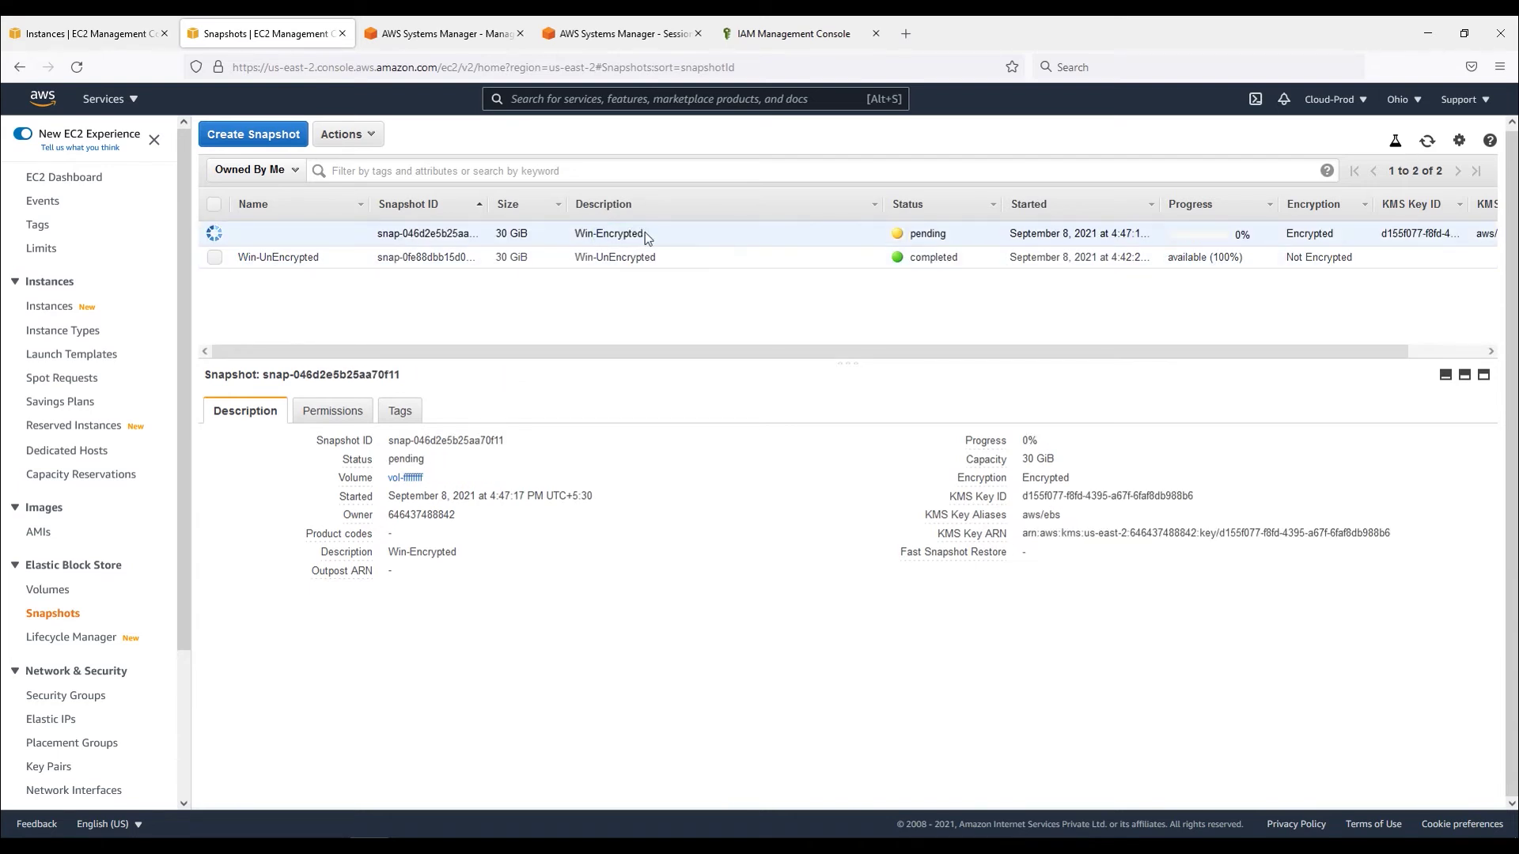
triple_click(616, 235)
left_click(355, 235)
key("ctrl+v")
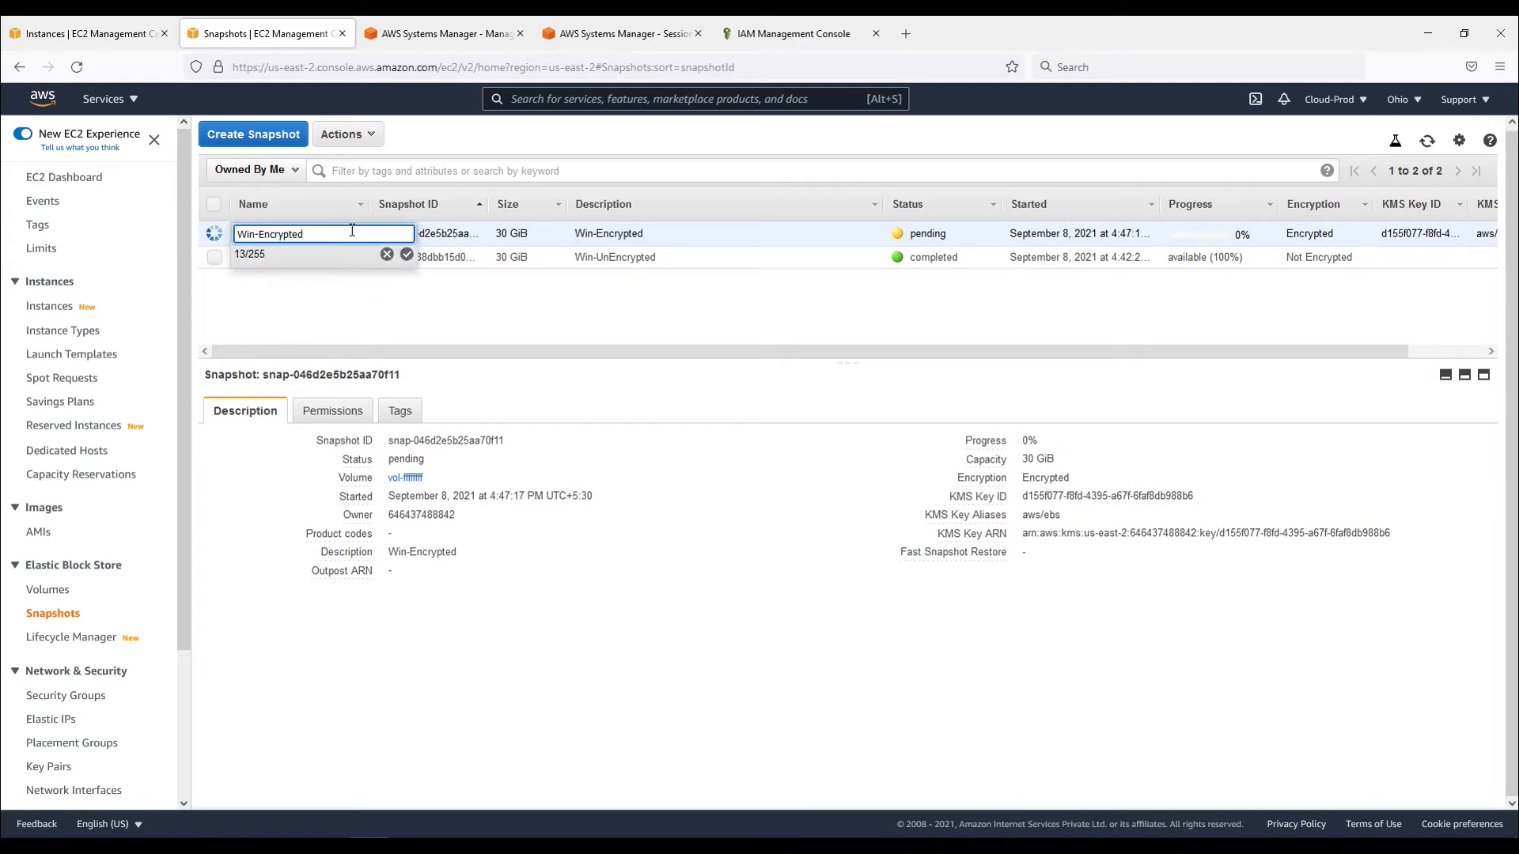
left_click(407, 255)
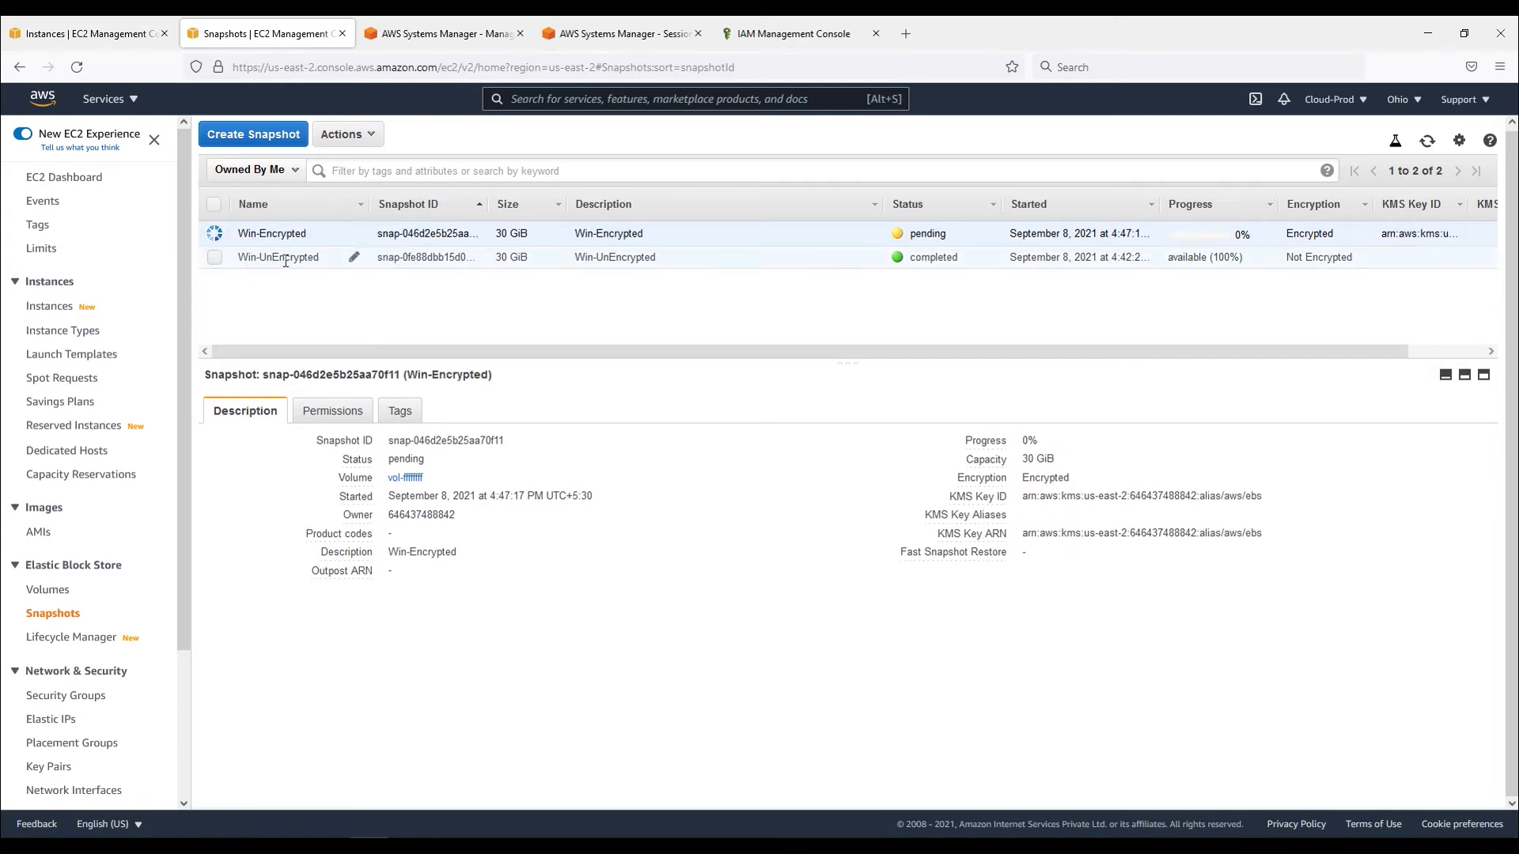
left_click_drag(908, 234, 952, 244)
left_click(1430, 145)
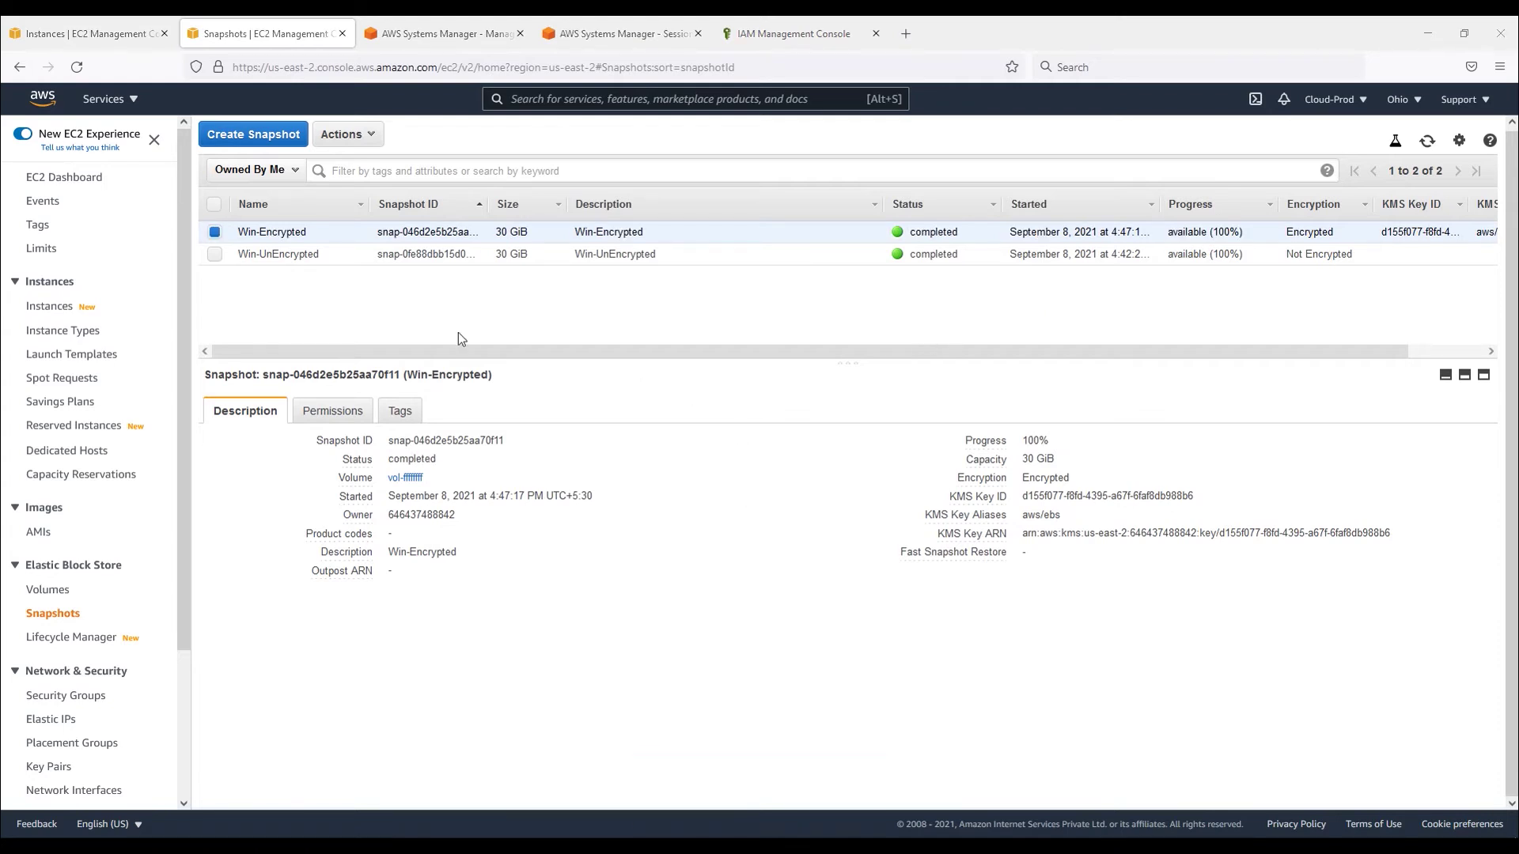
Compare the names and encryption status of the Win-Encrypted and Win-UnEncrypted snapshots.
left_click_drag(266, 236, 292, 259)
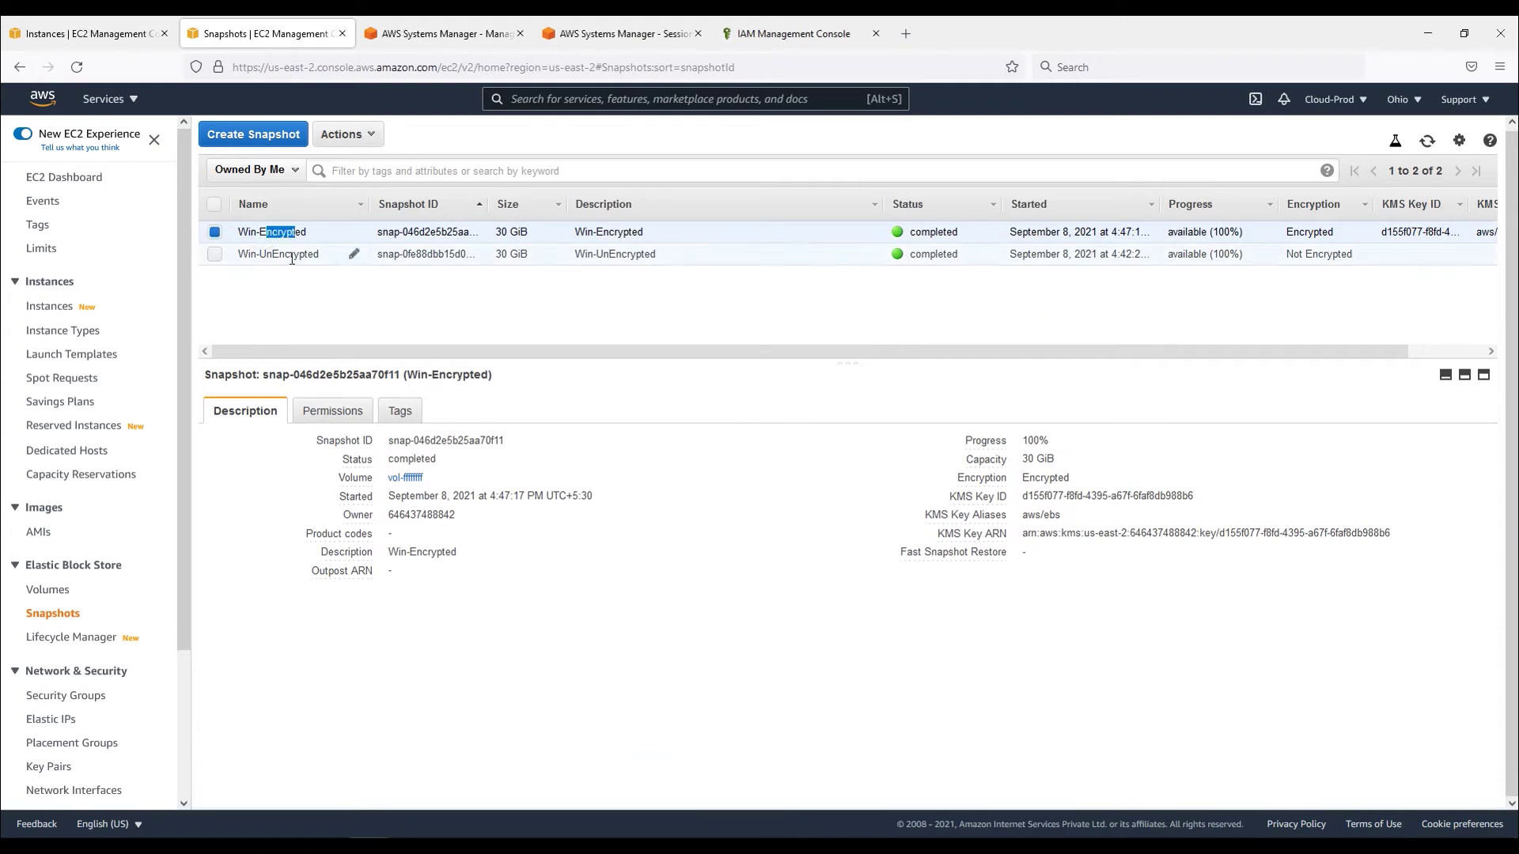
left_click(299, 253)
left_click(752, 232)
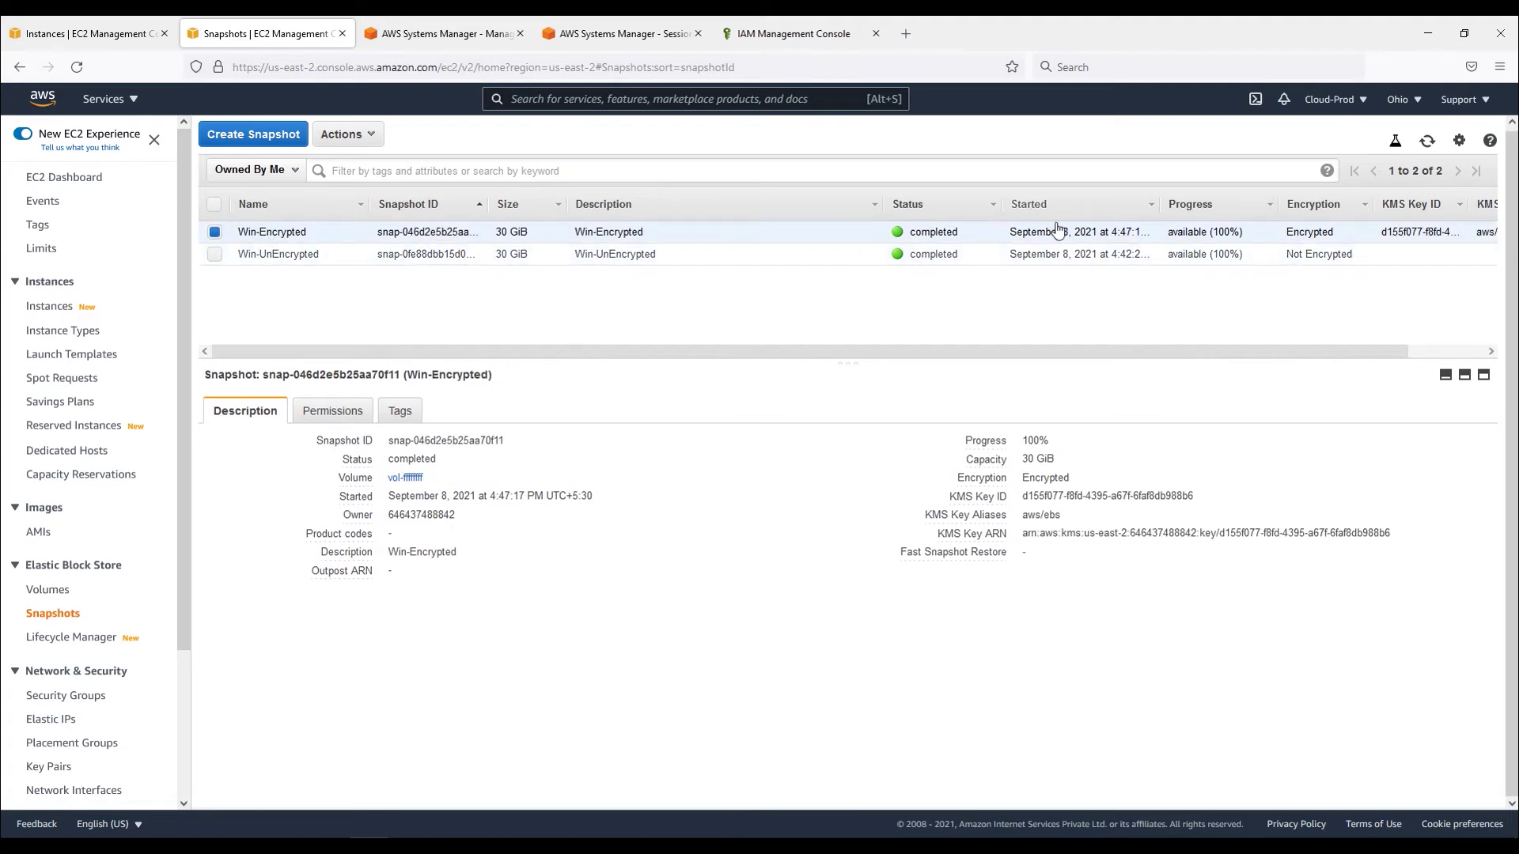
left_click_drag(1341, 235, 1286, 233)
left_click(1311, 229)
left_click_drag(1355, 254, 1289, 259)
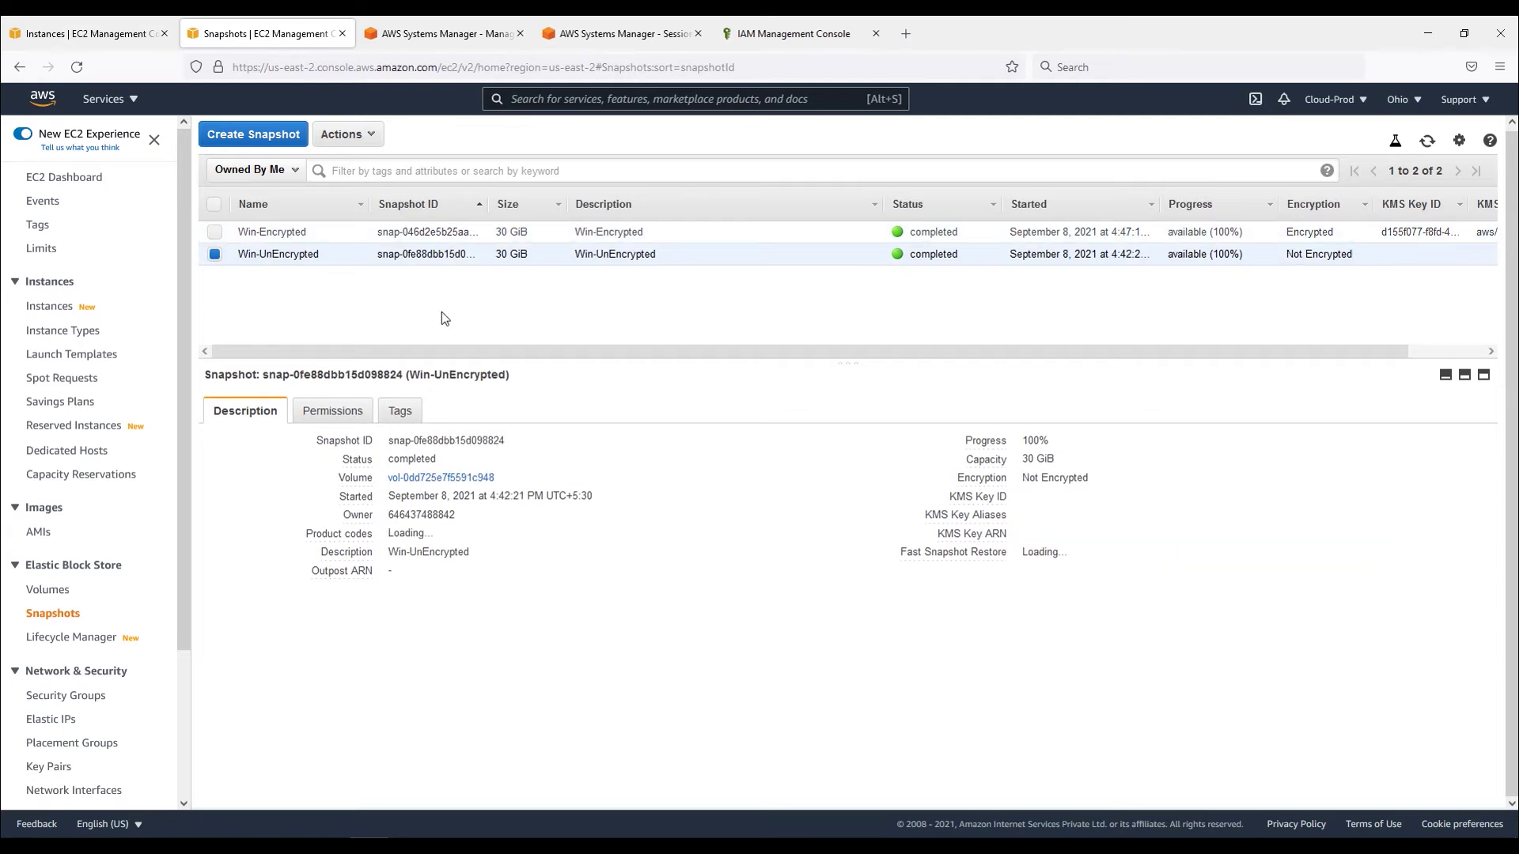
Start a new volume from the Win-Encrypted snapshot, checking its availability zone against the Notepad notes and reviewing its encryption setting.
left_click(269, 233)
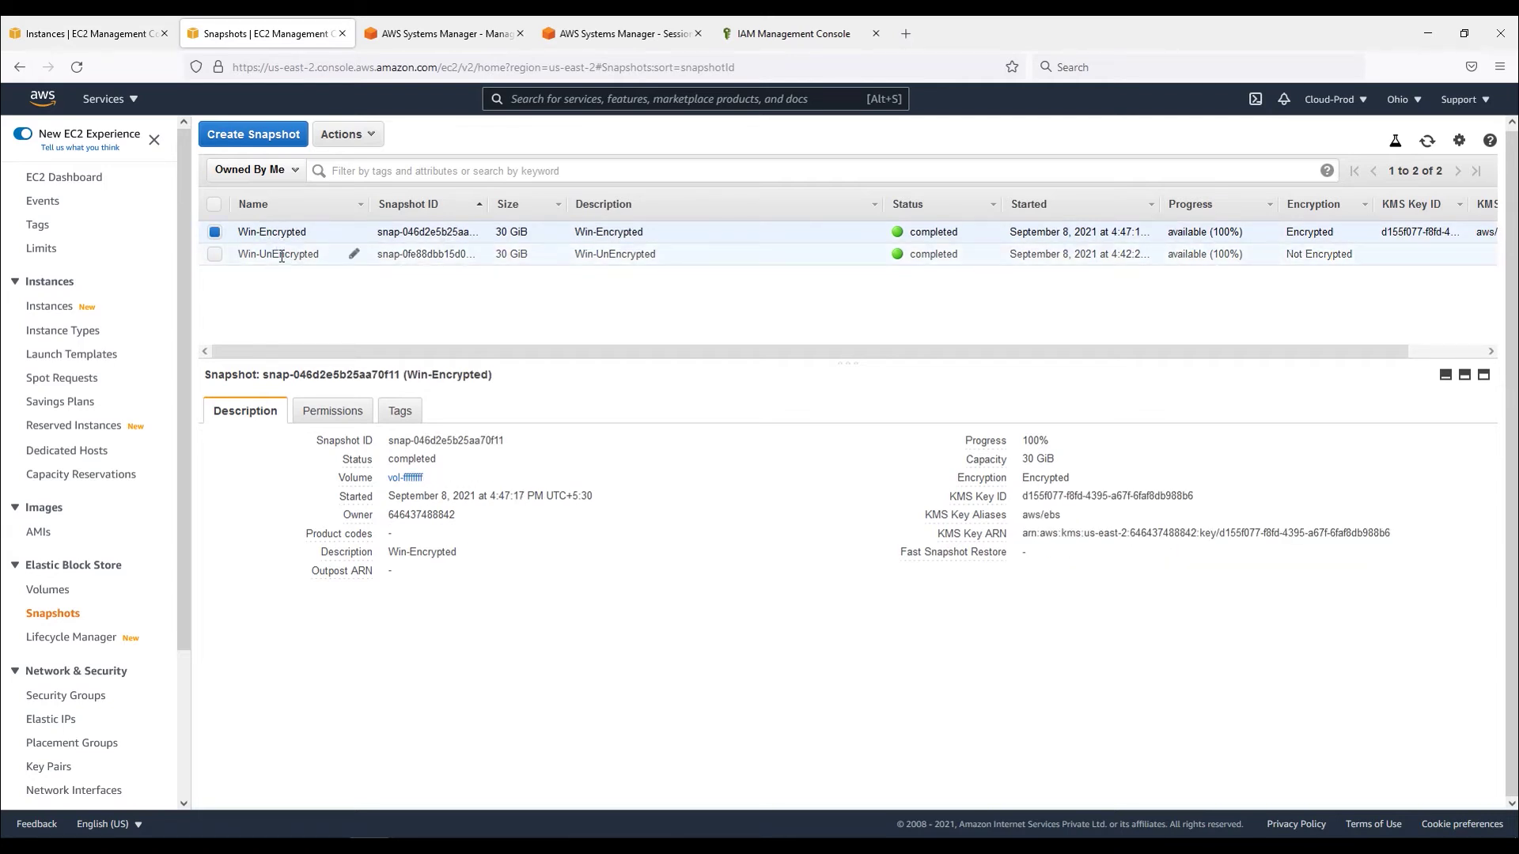
left_click(368, 137)
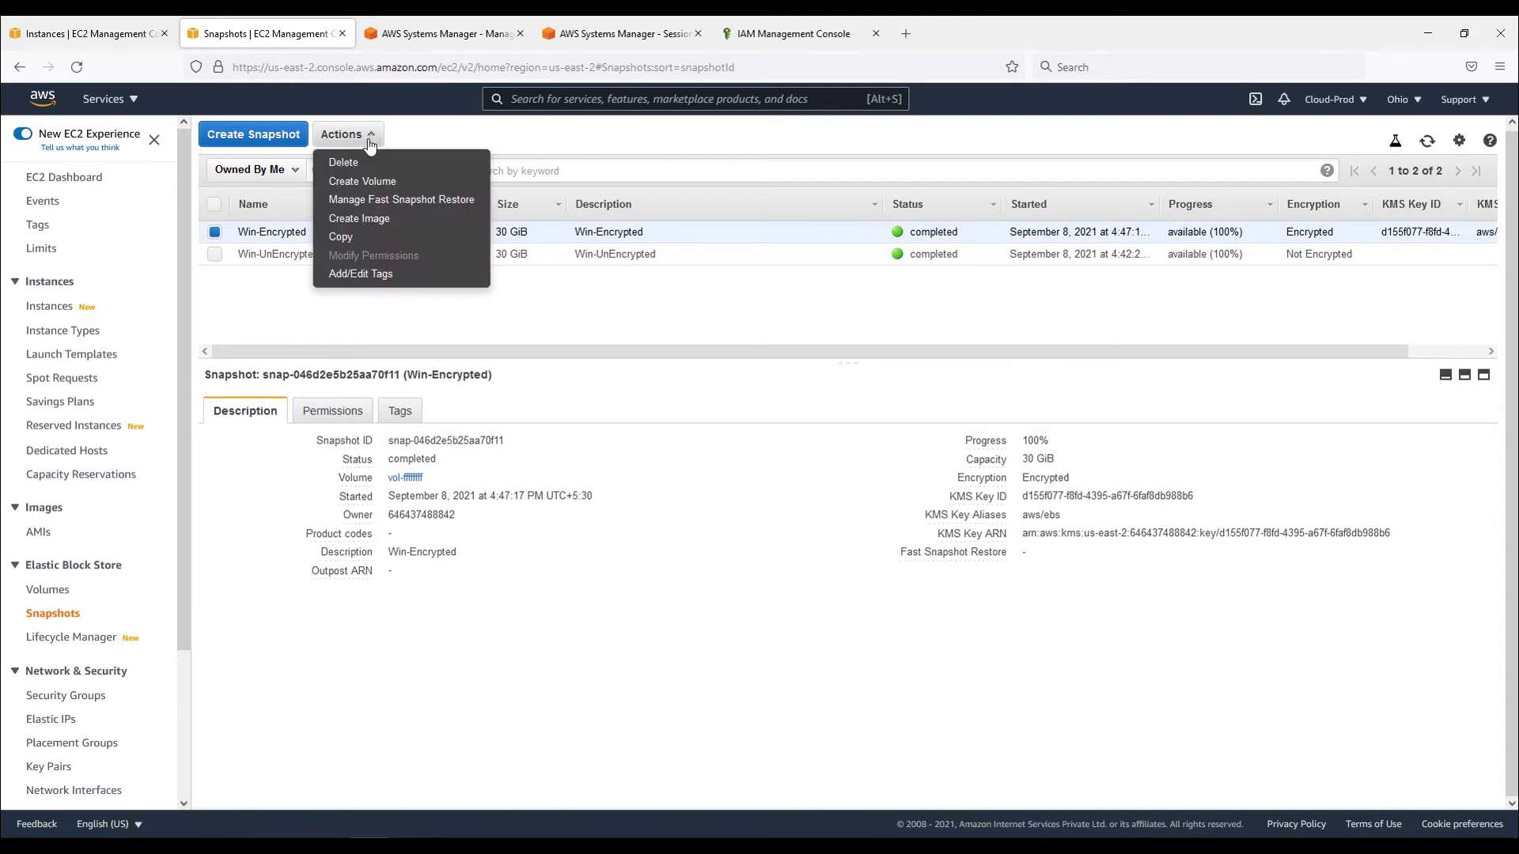
left_click(375, 185)
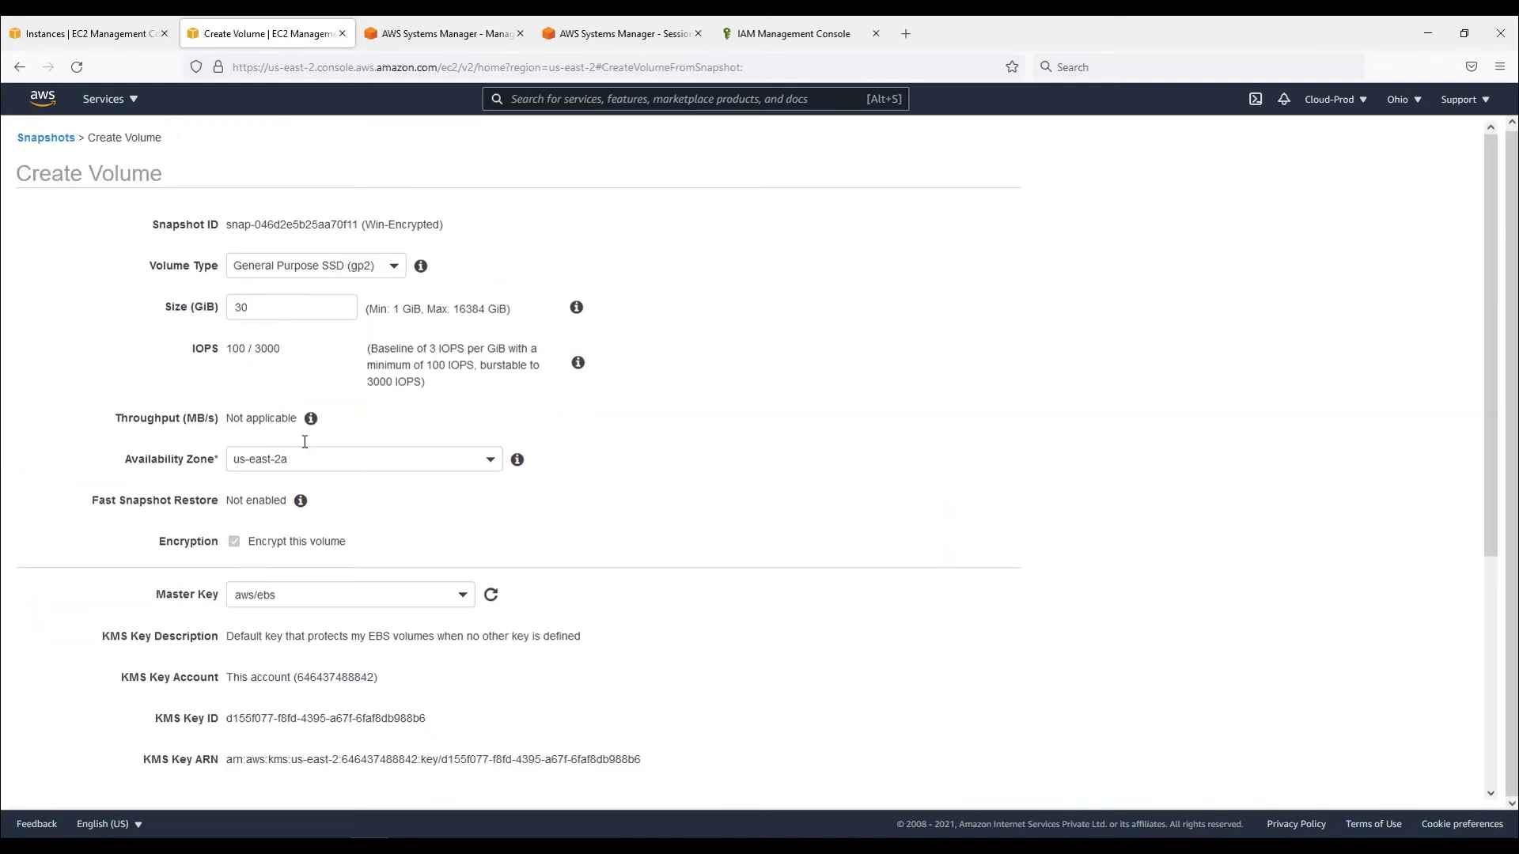
left_click(429, 831)
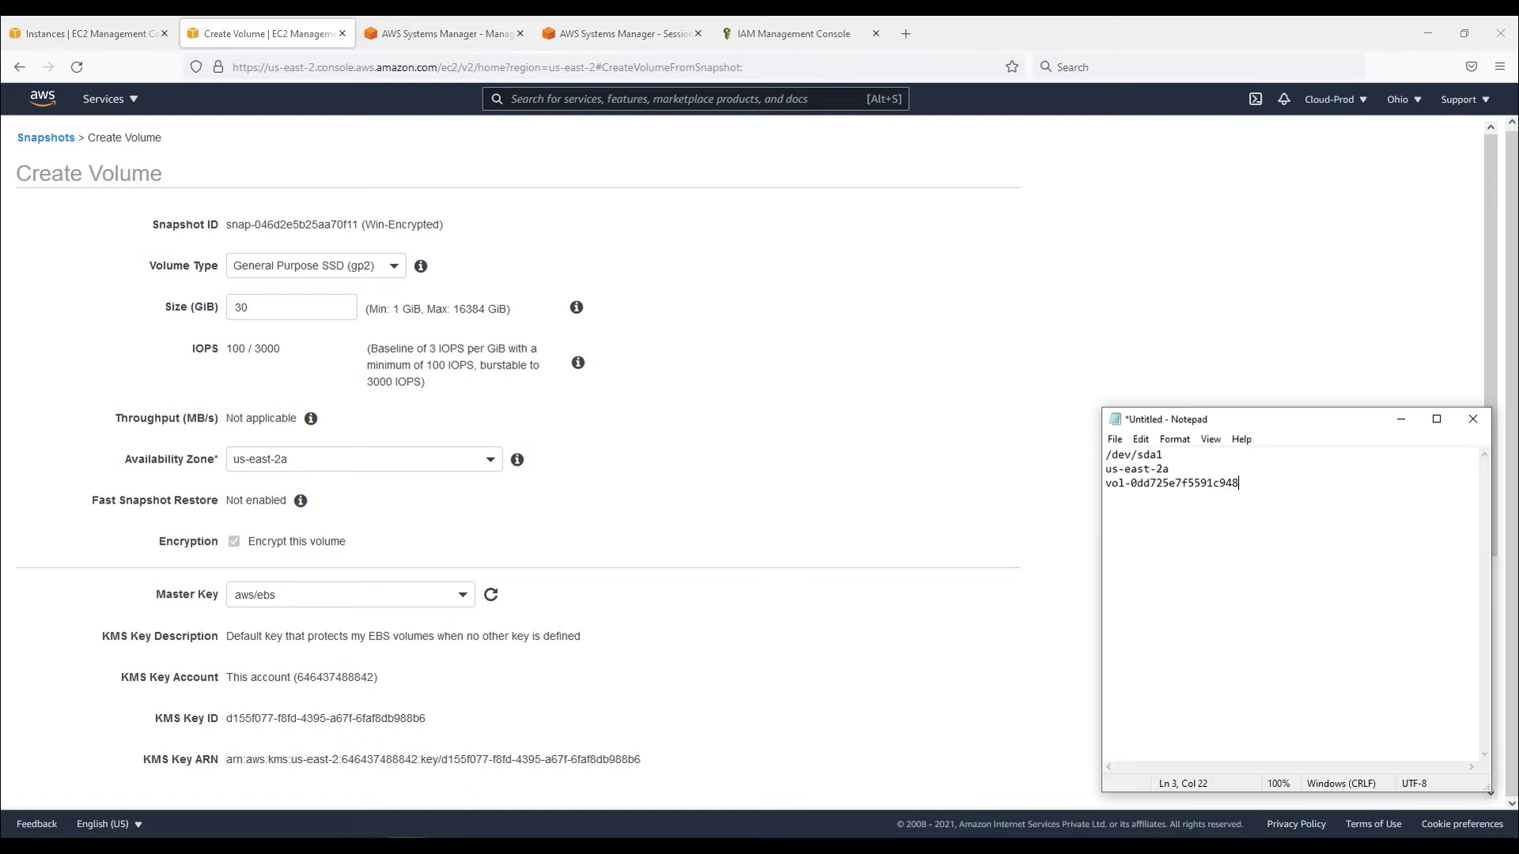
left_click_drag(1170, 469, 1105, 469)
mouse_move(301, 501)
left_click_drag(174, 544, 314, 542)
left_click(373, 532)
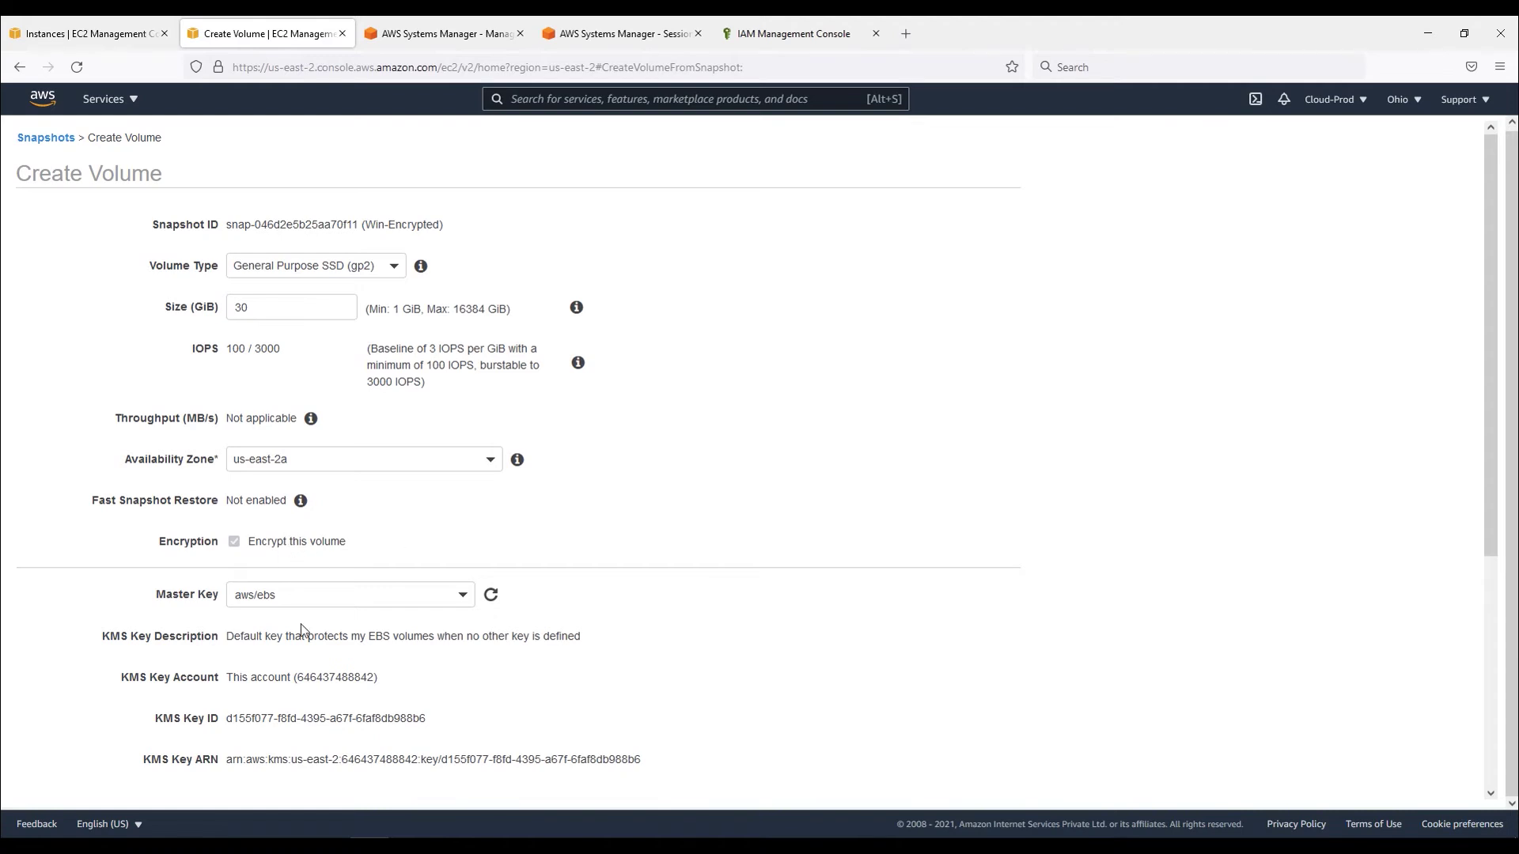
Add a Name tag with the value Win2016Encrypted, create the volume, and close the confirmation.
scroll(304, 630, "down", 2)
left_click(459, 445)
left_click(715, 484)
scroll(500, 528, "down", 2)
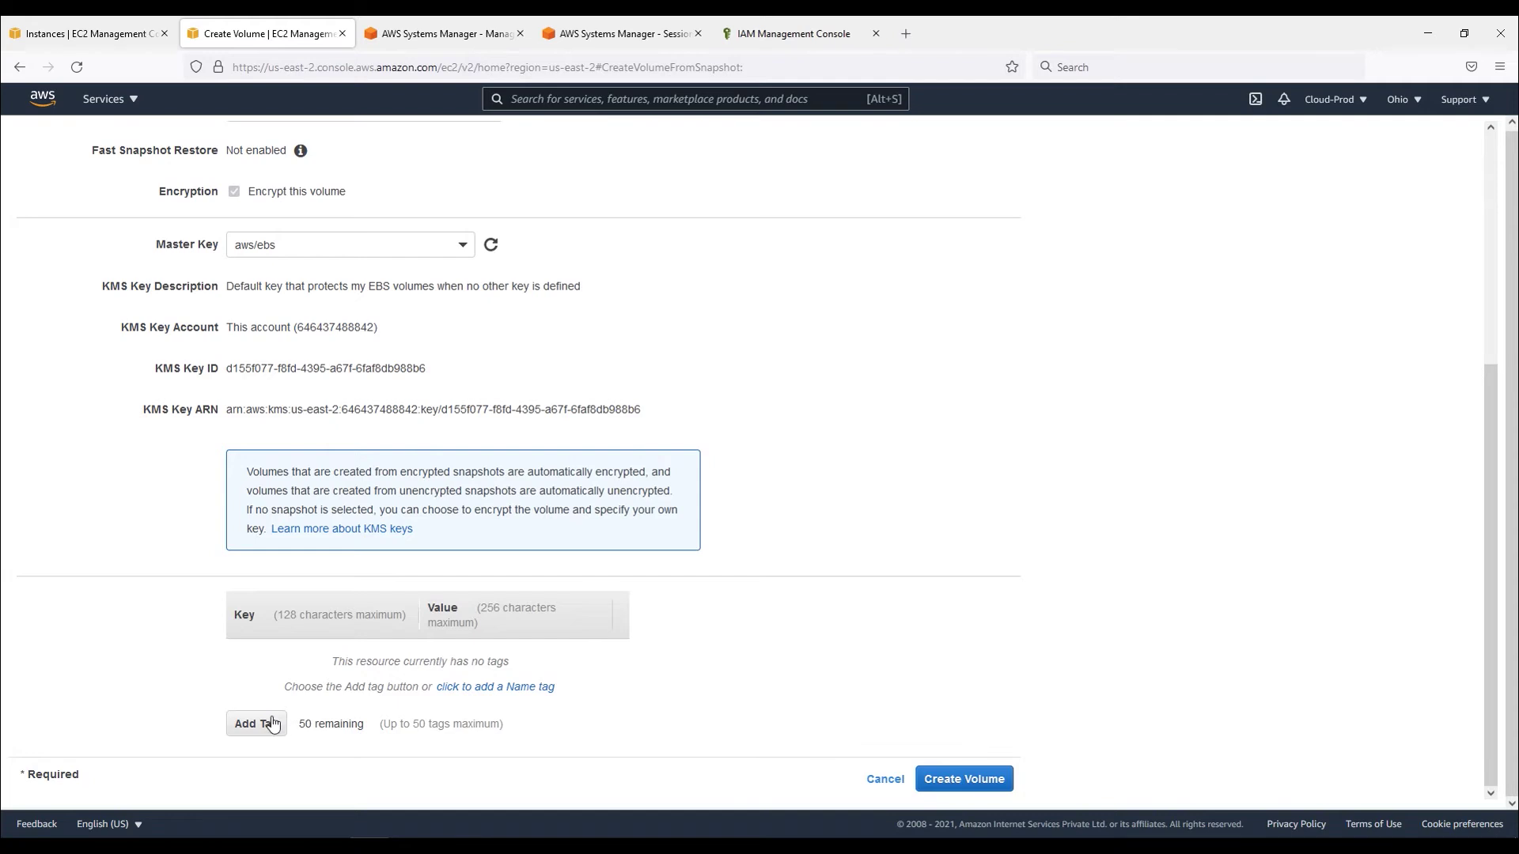
left_click(265, 722)
key("Tab")
type("Win2016")
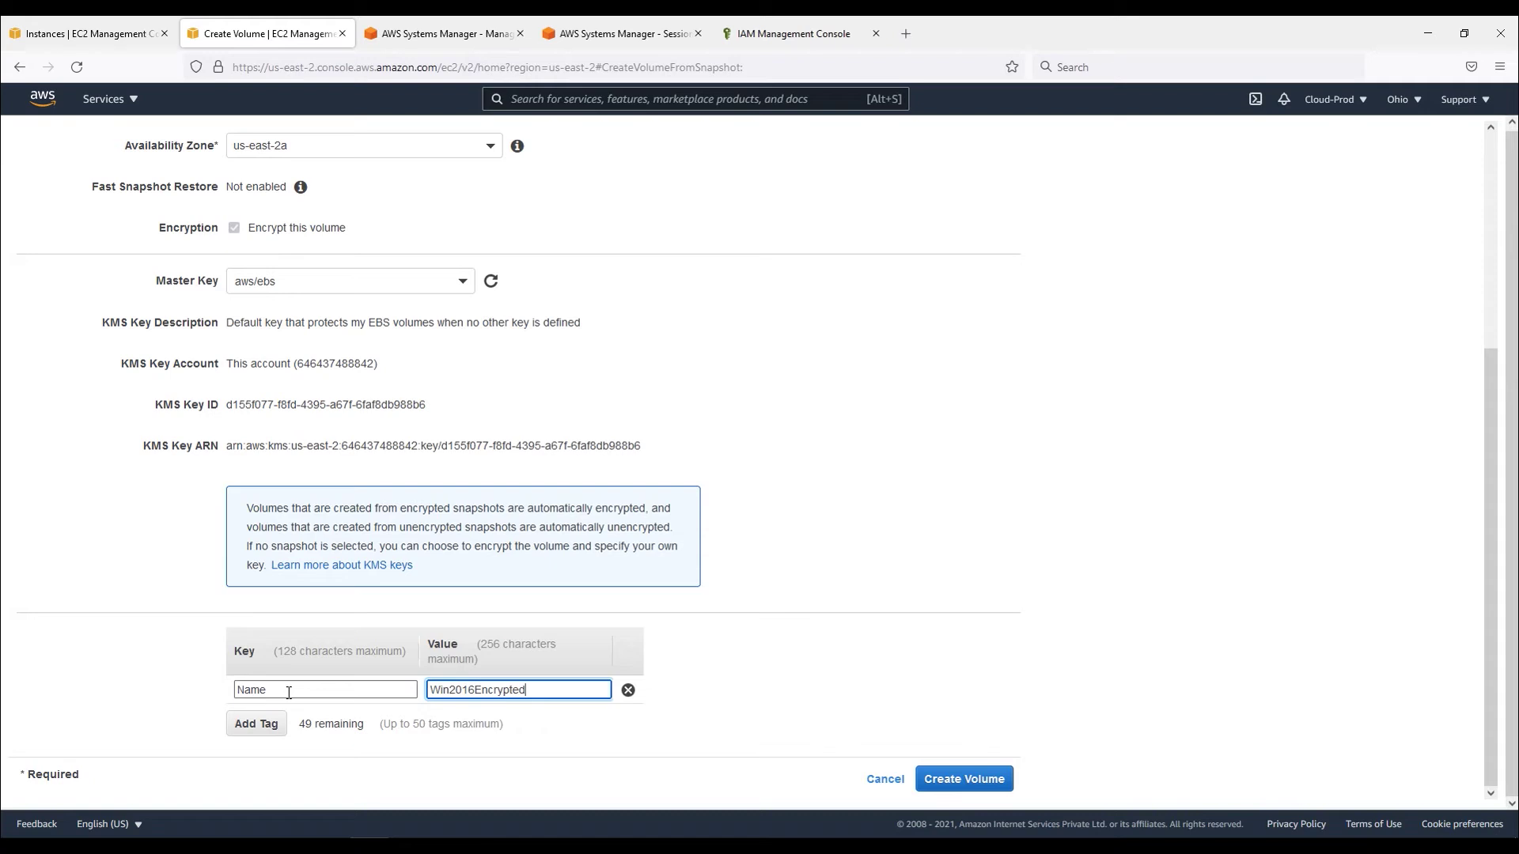
left_click(954, 781)
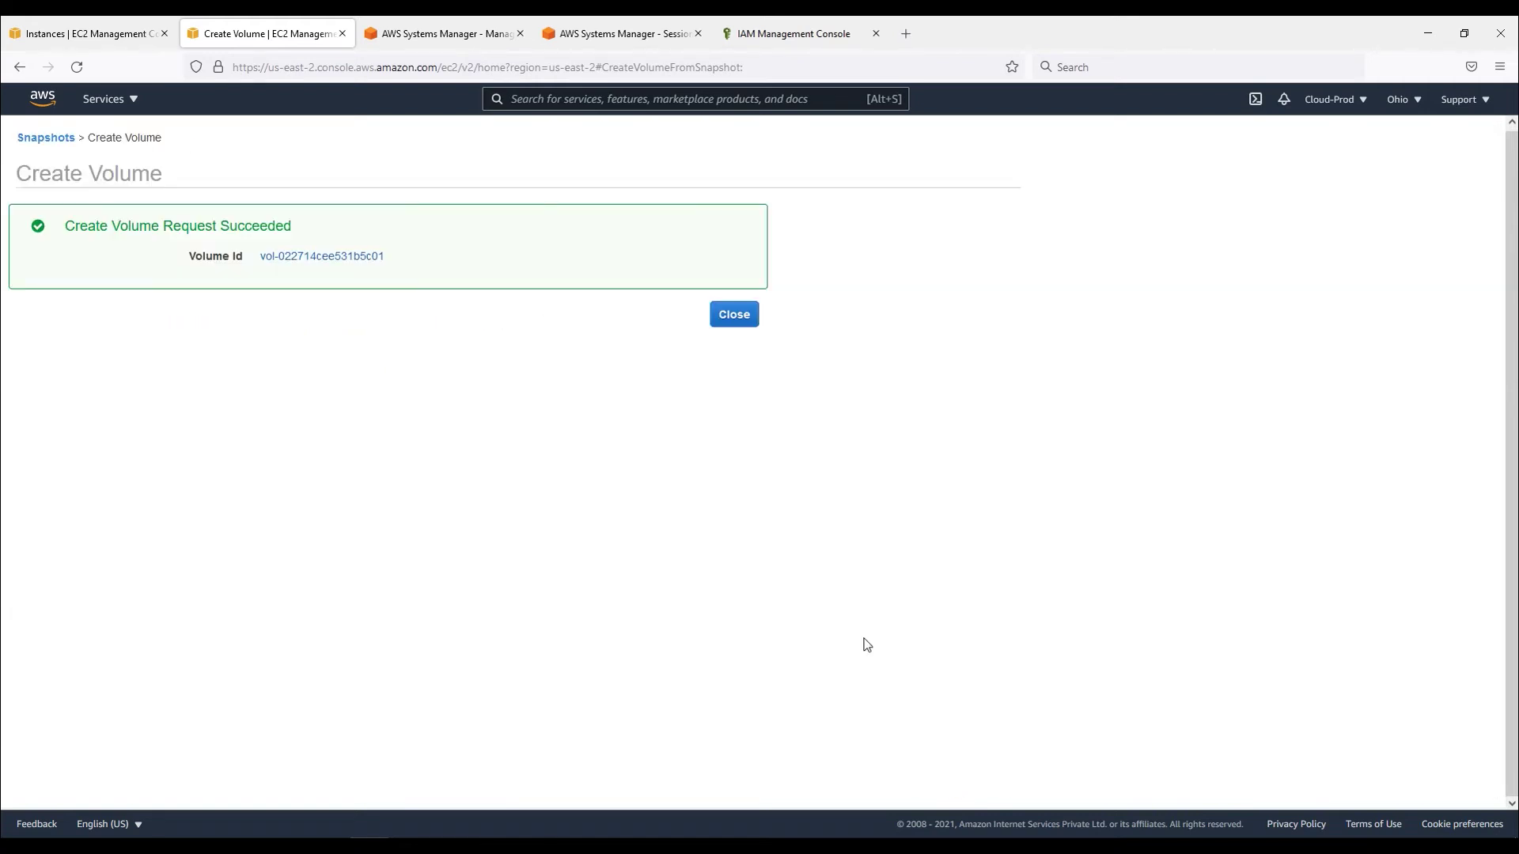
left_click(725, 318)
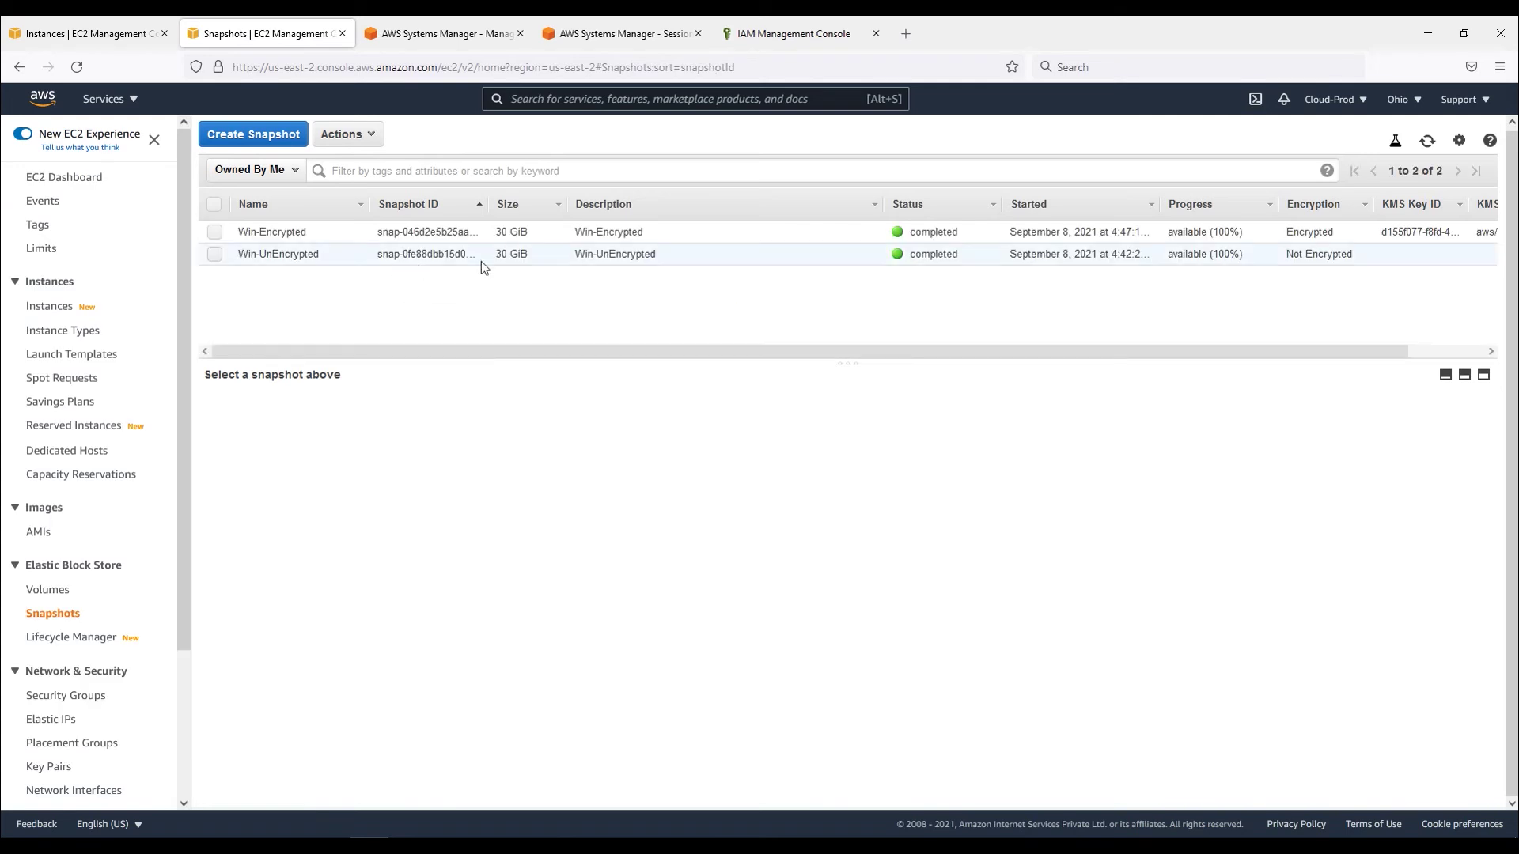
Open the volume list, enlarge the list area and Name column, and refresh to check the Win2016Encrypted volume's state.
left_click(49, 589)
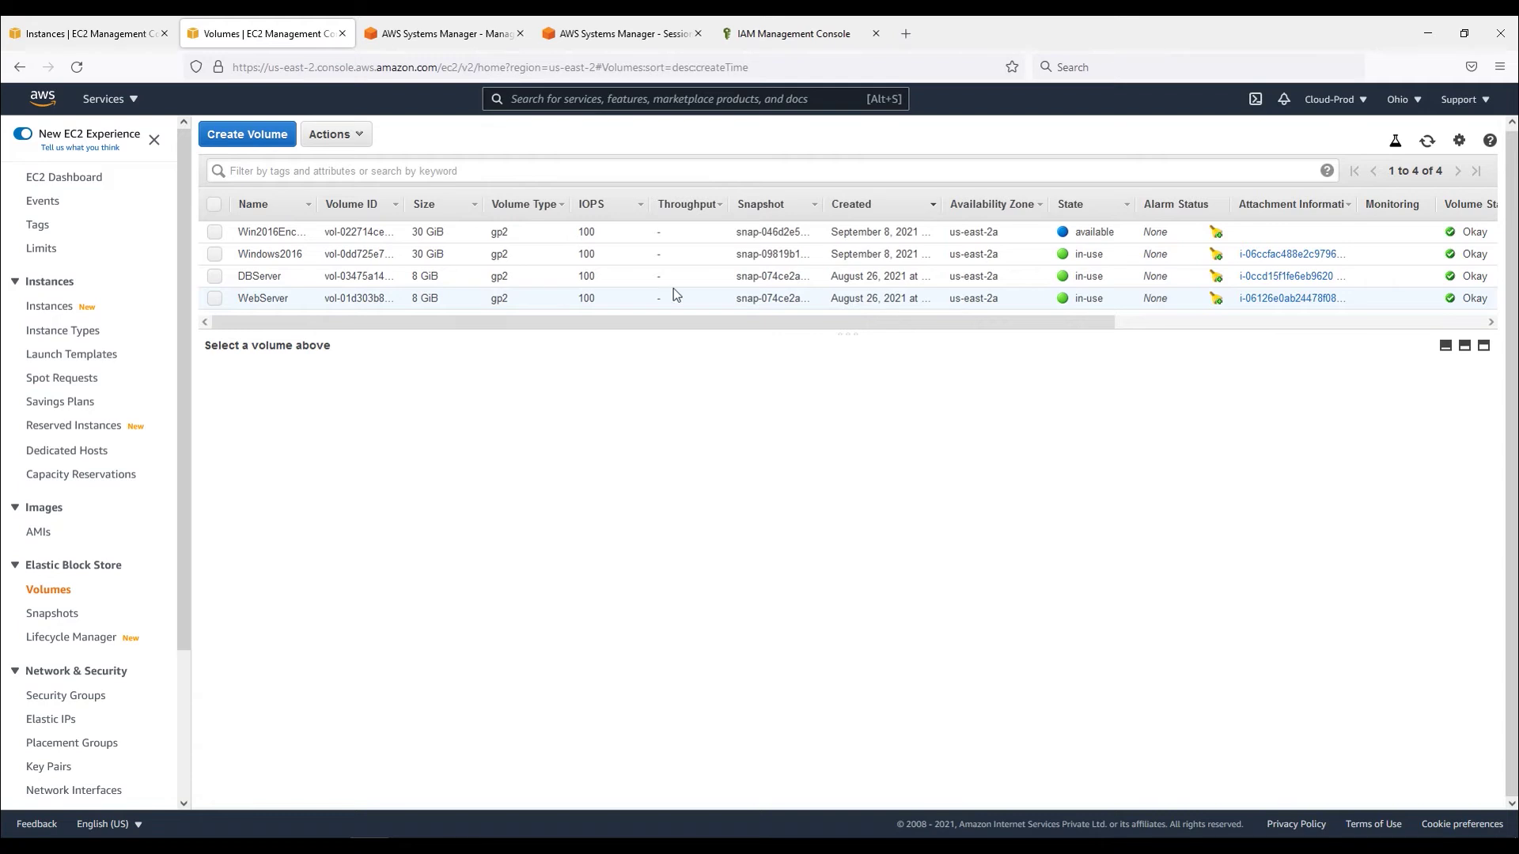
left_click_drag(844, 334, 850, 405)
left_click(257, 232)
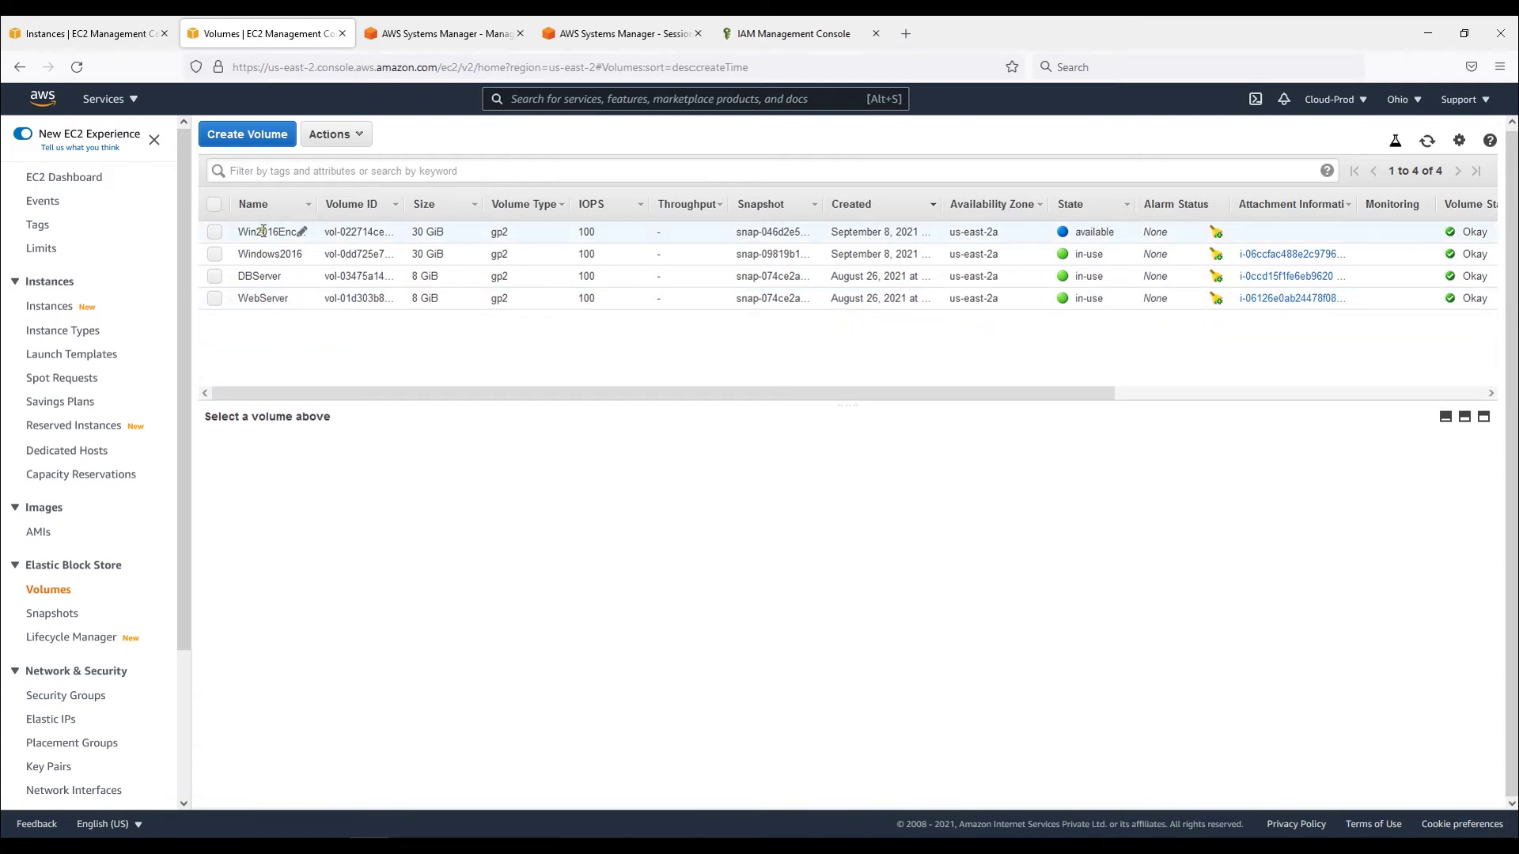
left_click(1426, 142)
left_click_drag(1123, 232, 1071, 234)
left_click(1071, 234)
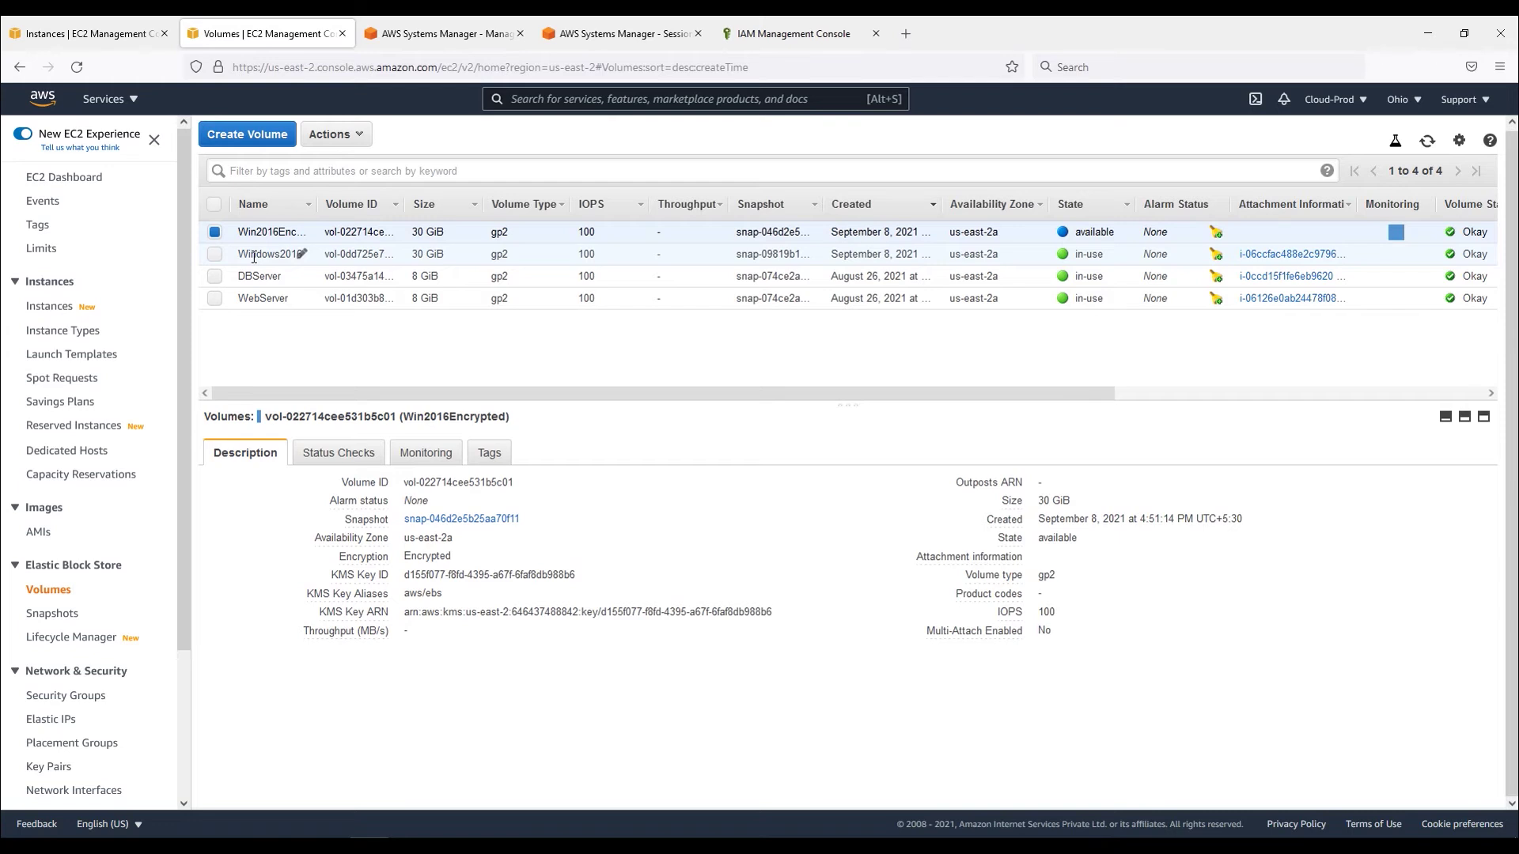
left_click_drag(315, 206, 439, 205)
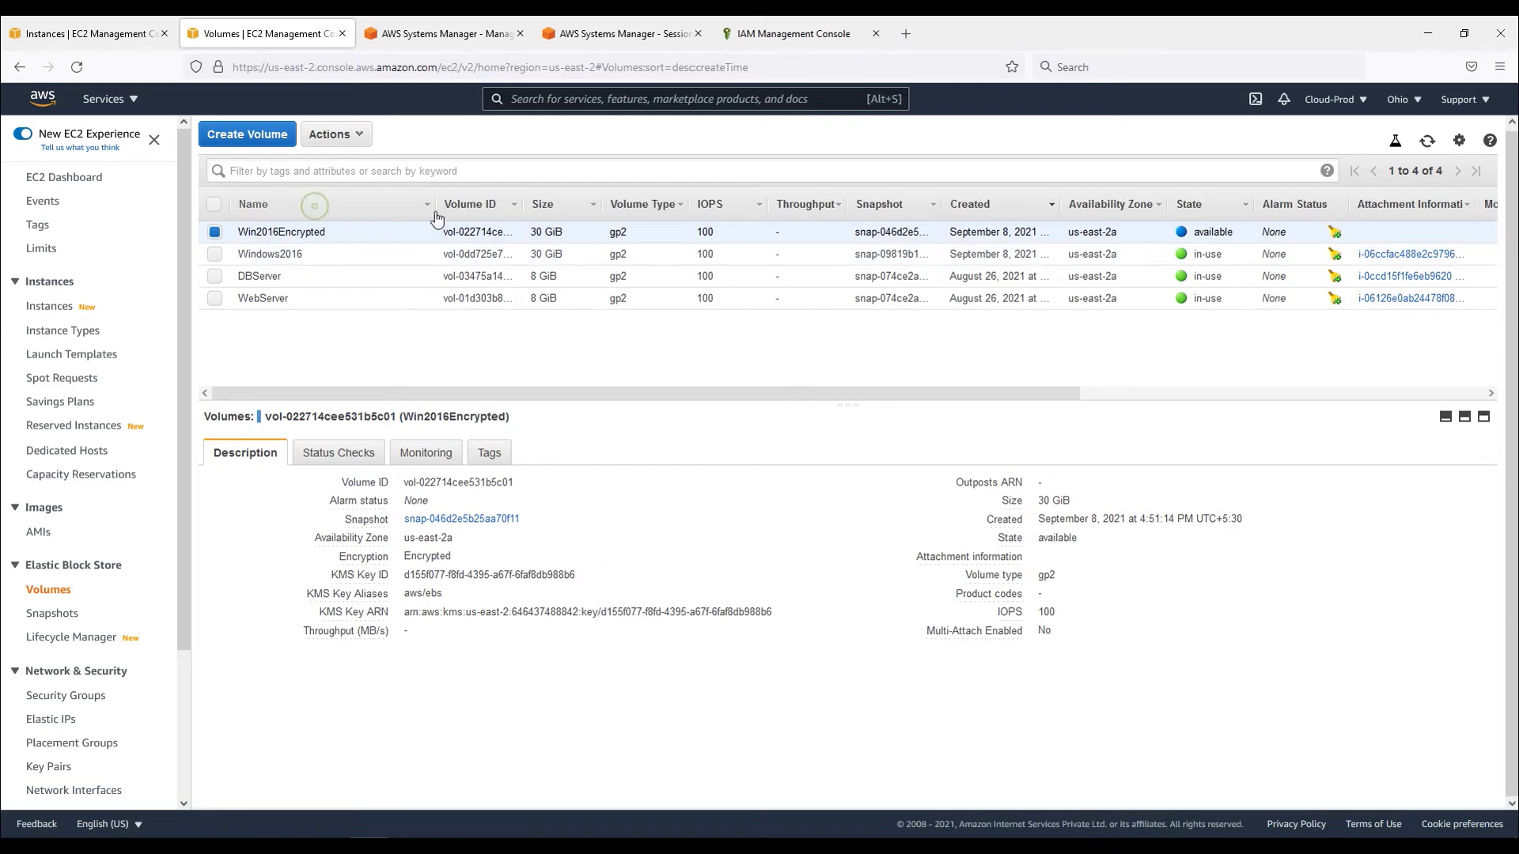
Compare the state, encryption and attachment information of the Windows2016 and Win2016Encrypted volumes.
left_click(310, 257)
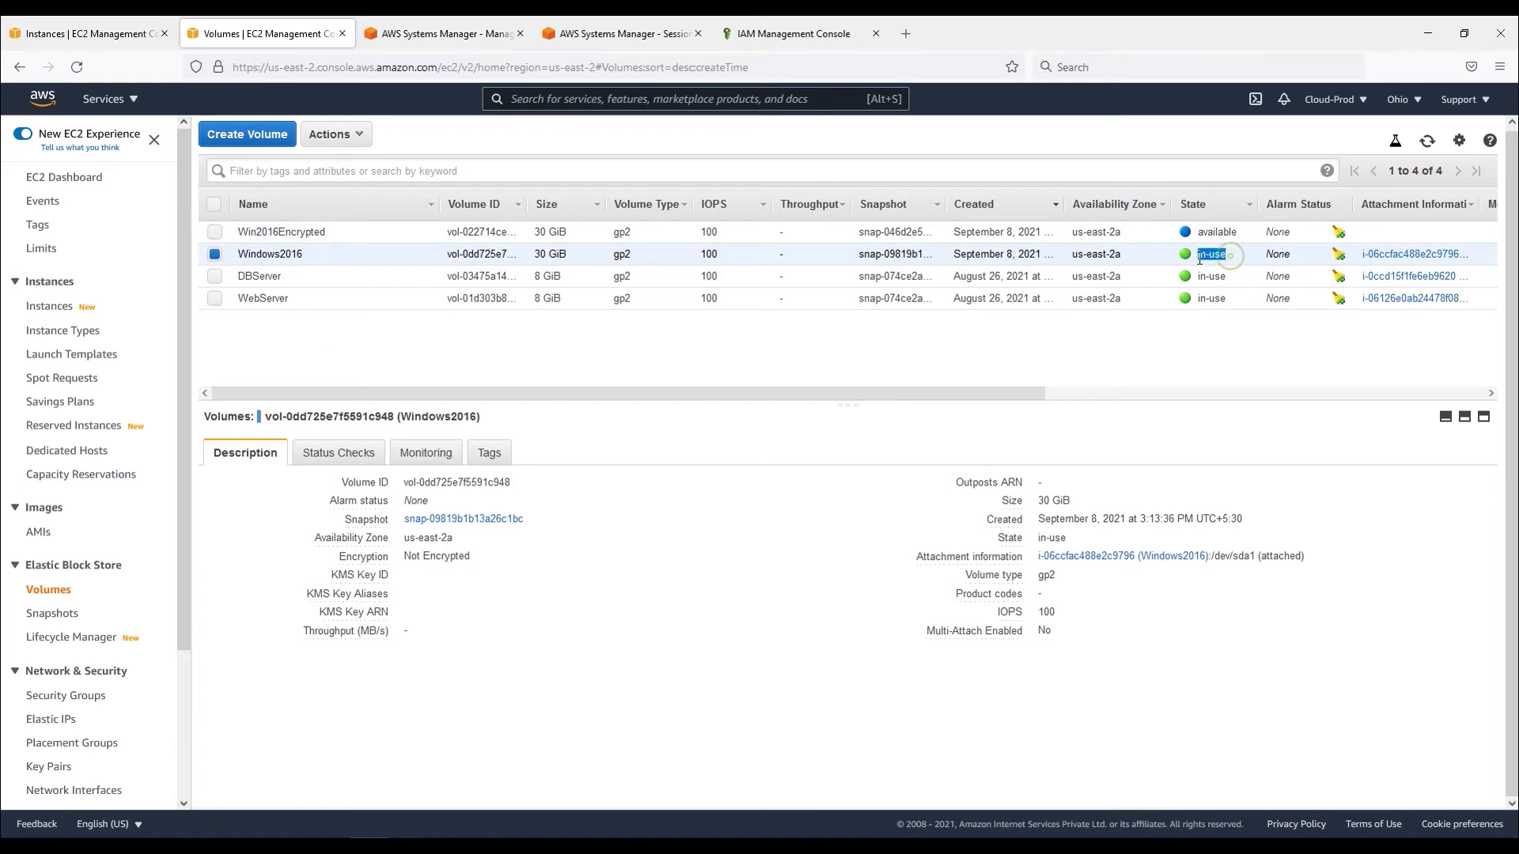
left_click_drag(1244, 236, 1204, 232)
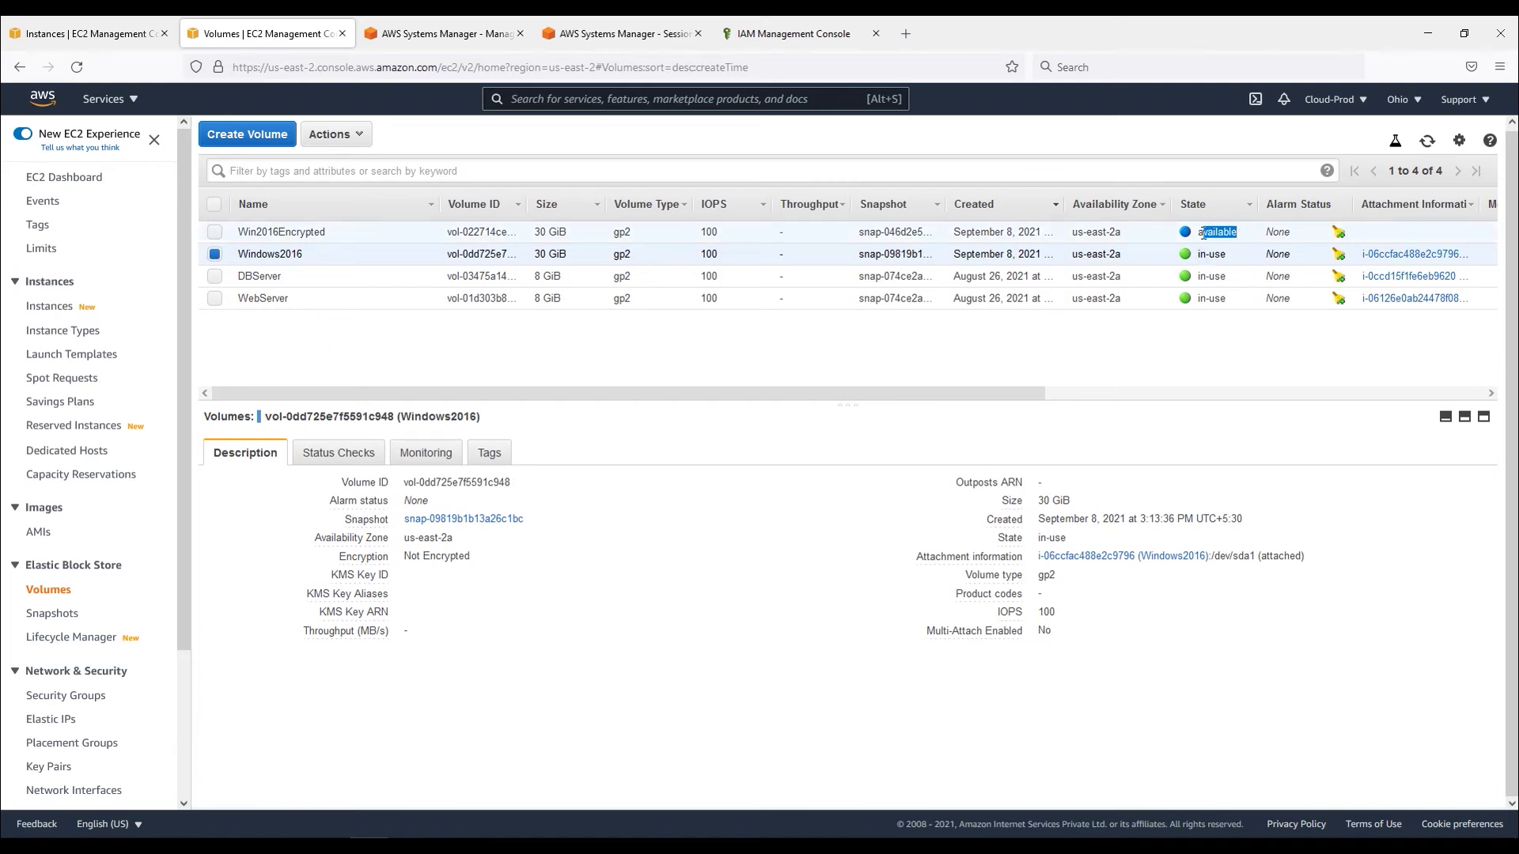
left_click(1203, 234)
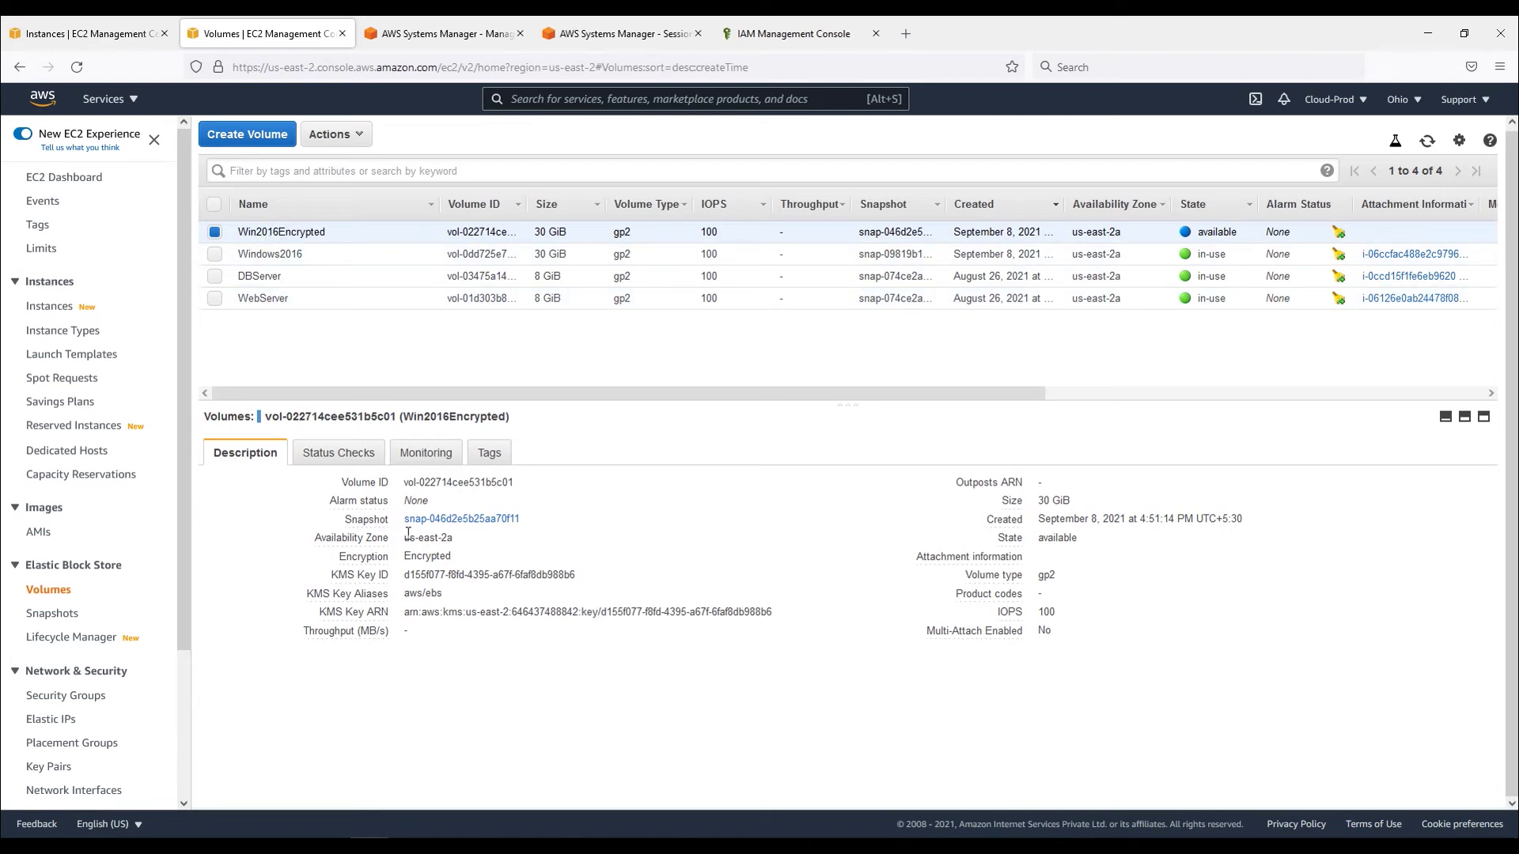
left_click_drag(336, 556, 452, 557)
left_click(372, 254)
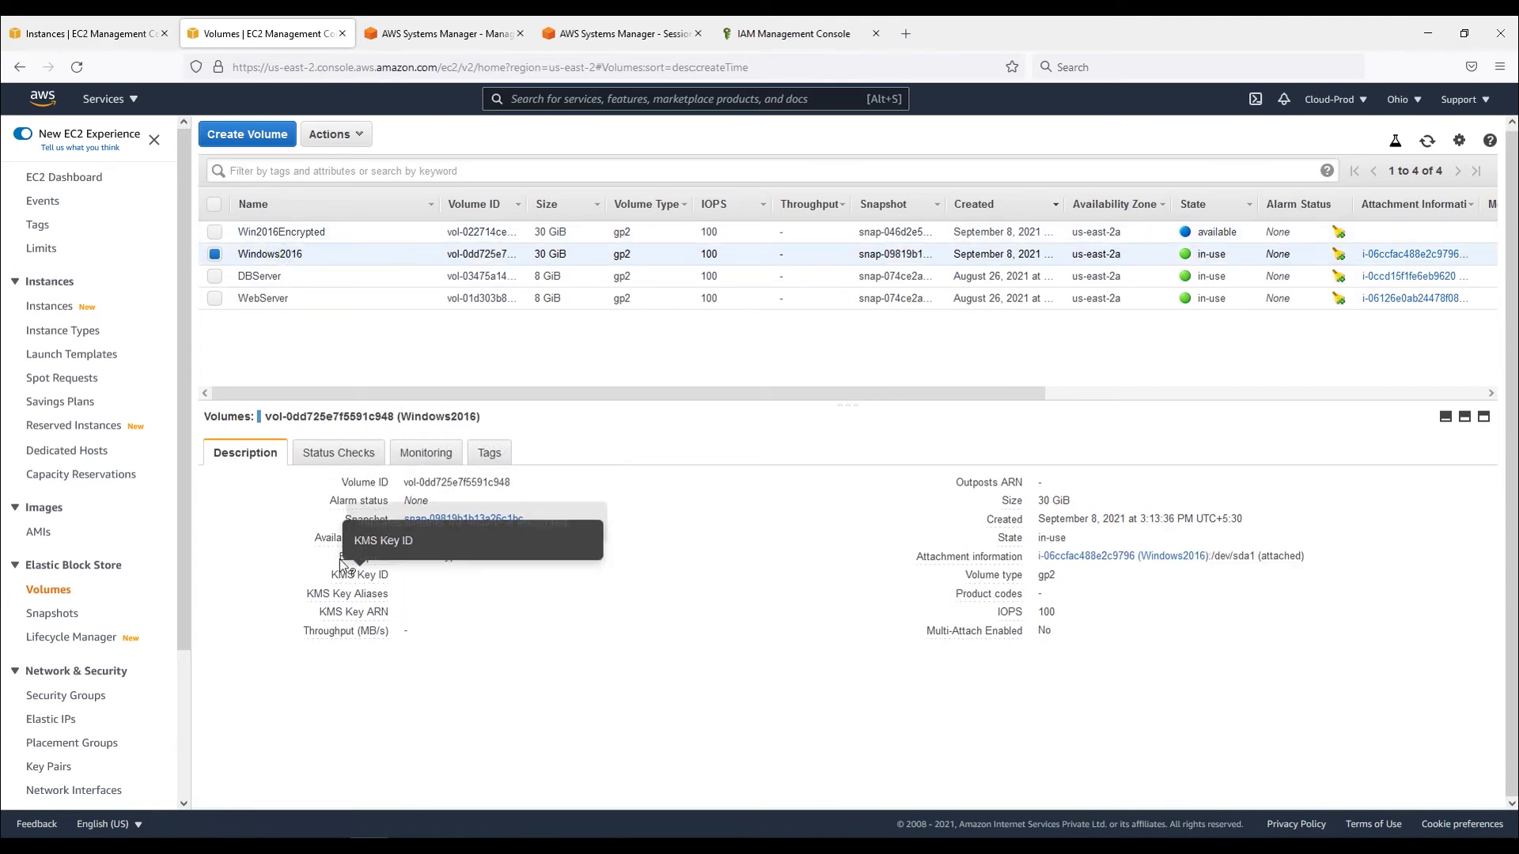
left_click_drag(338, 558, 468, 557)
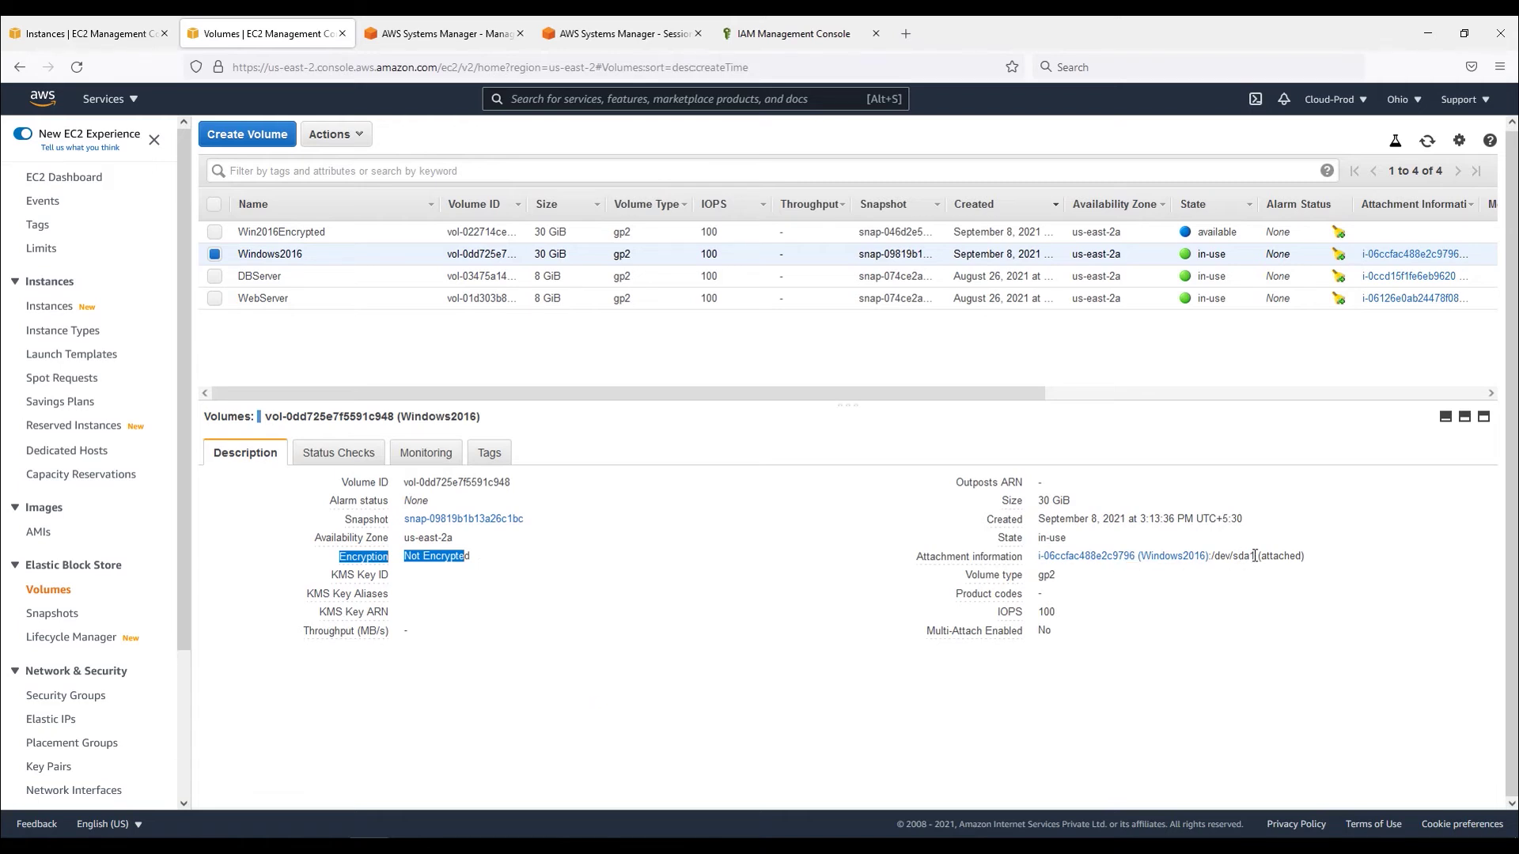
left_click_drag(1254, 556, 1214, 556)
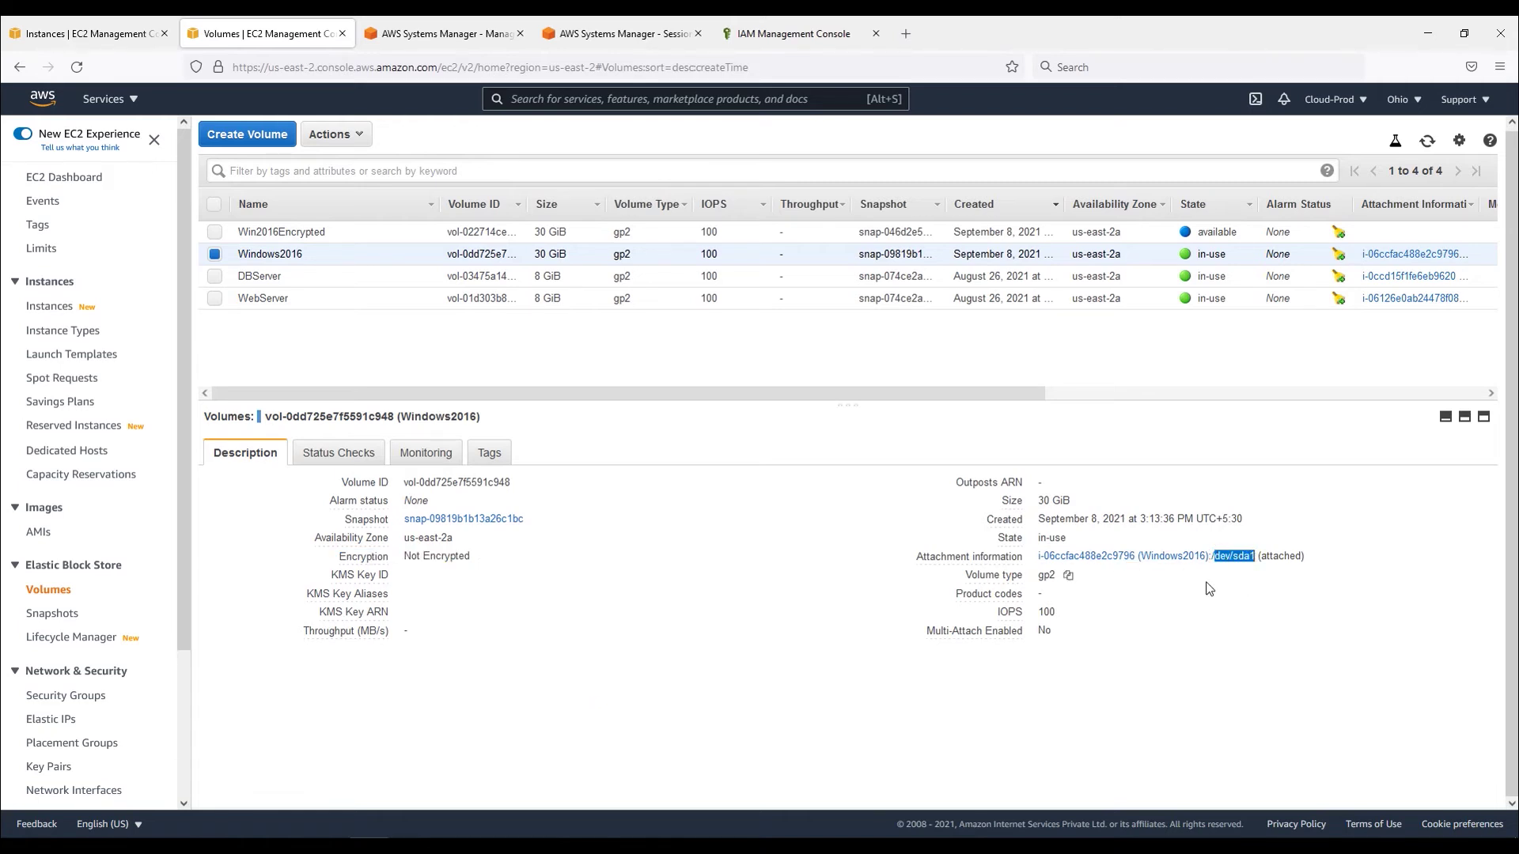
left_click(284, 234)
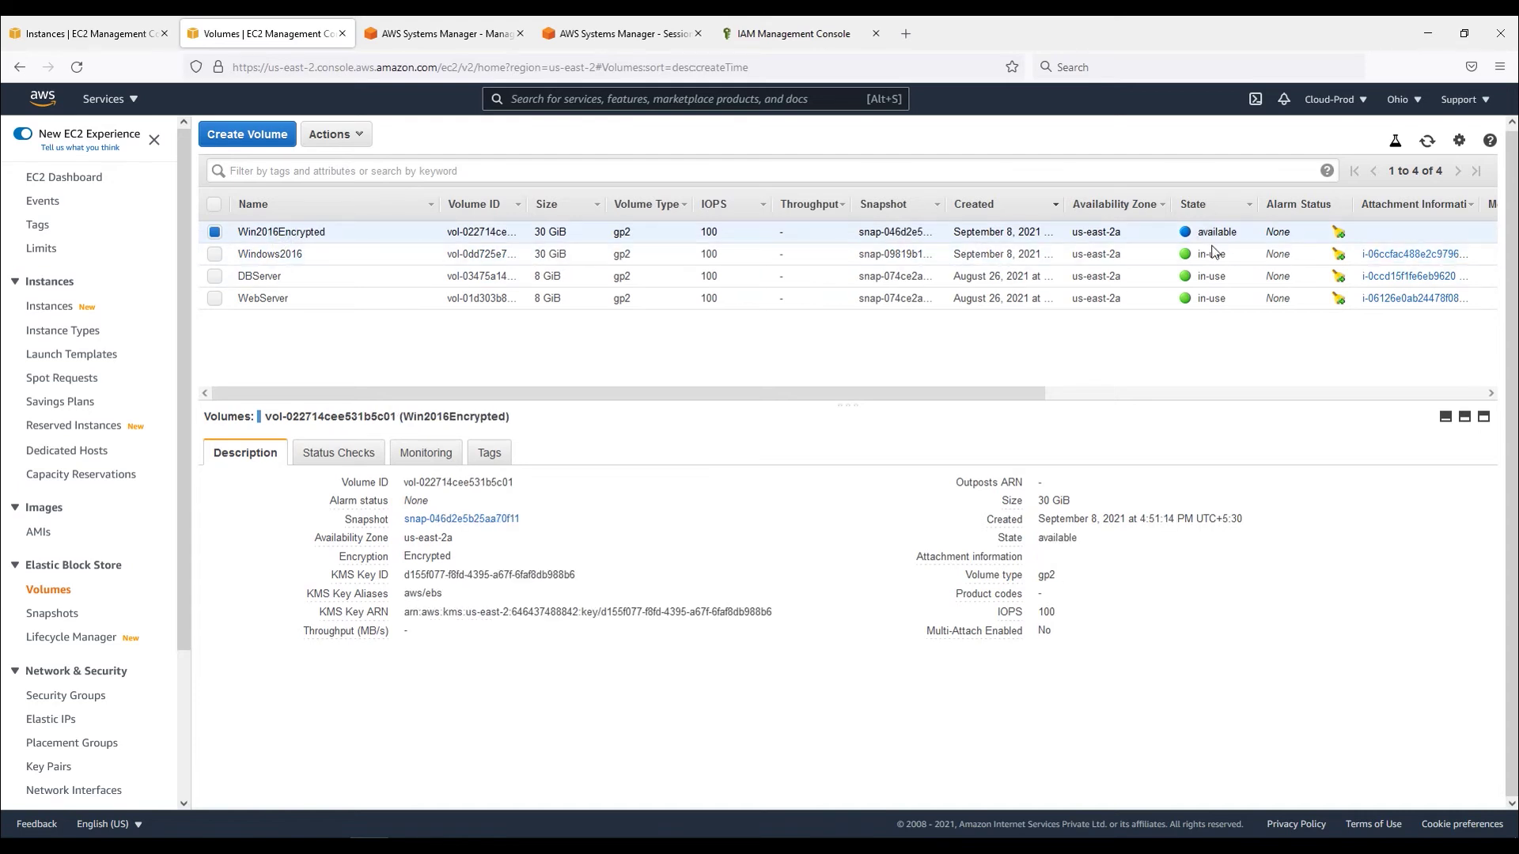
left_click_drag(942, 396, 878, 413)
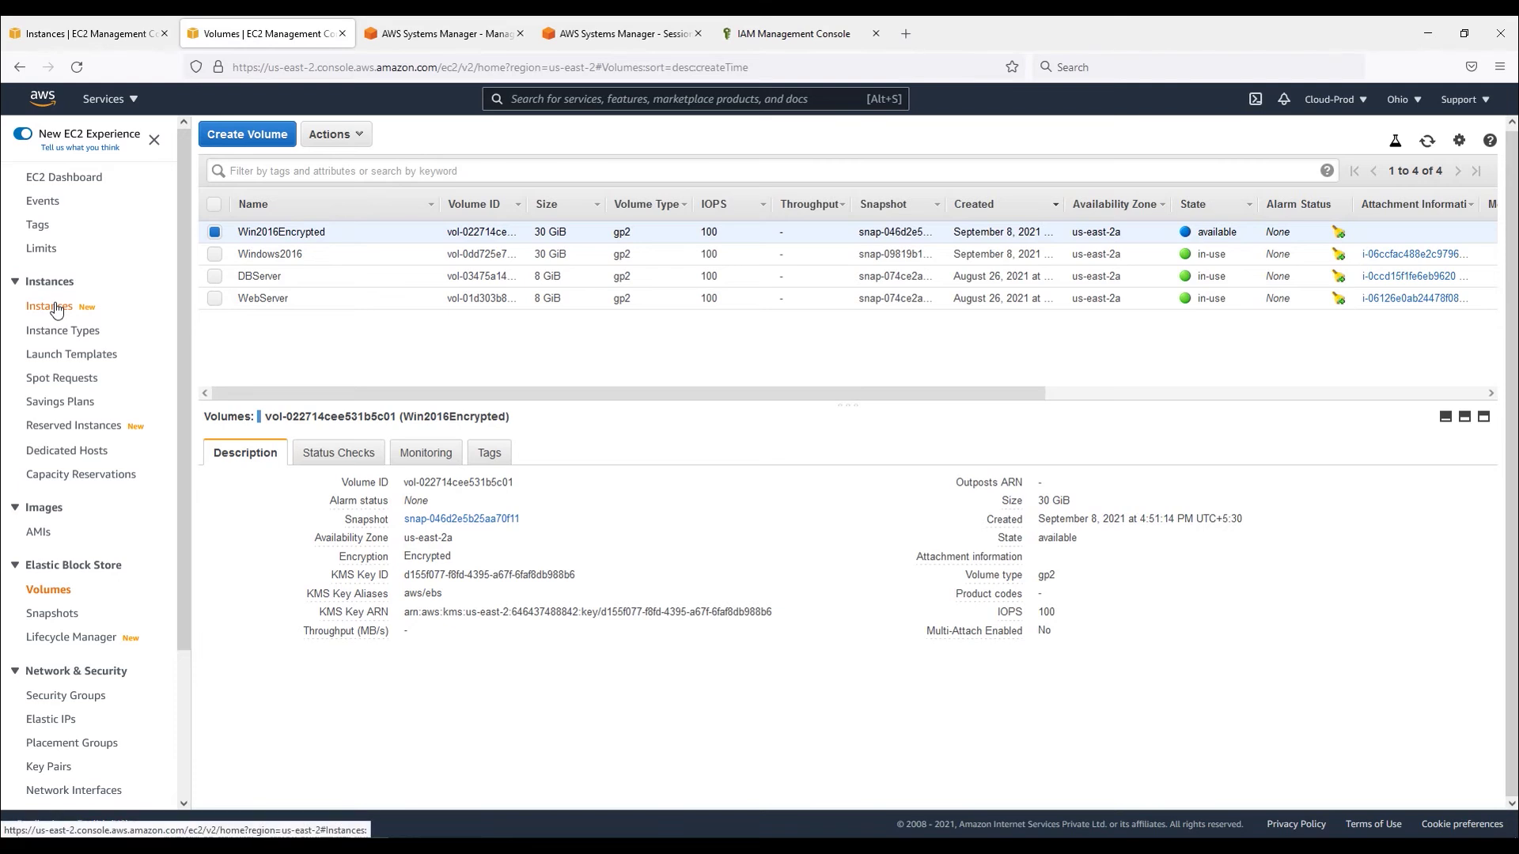
Stop the Windows2016 instance, dismiss the notification, and refresh the instance list.
left_click(87, 34)
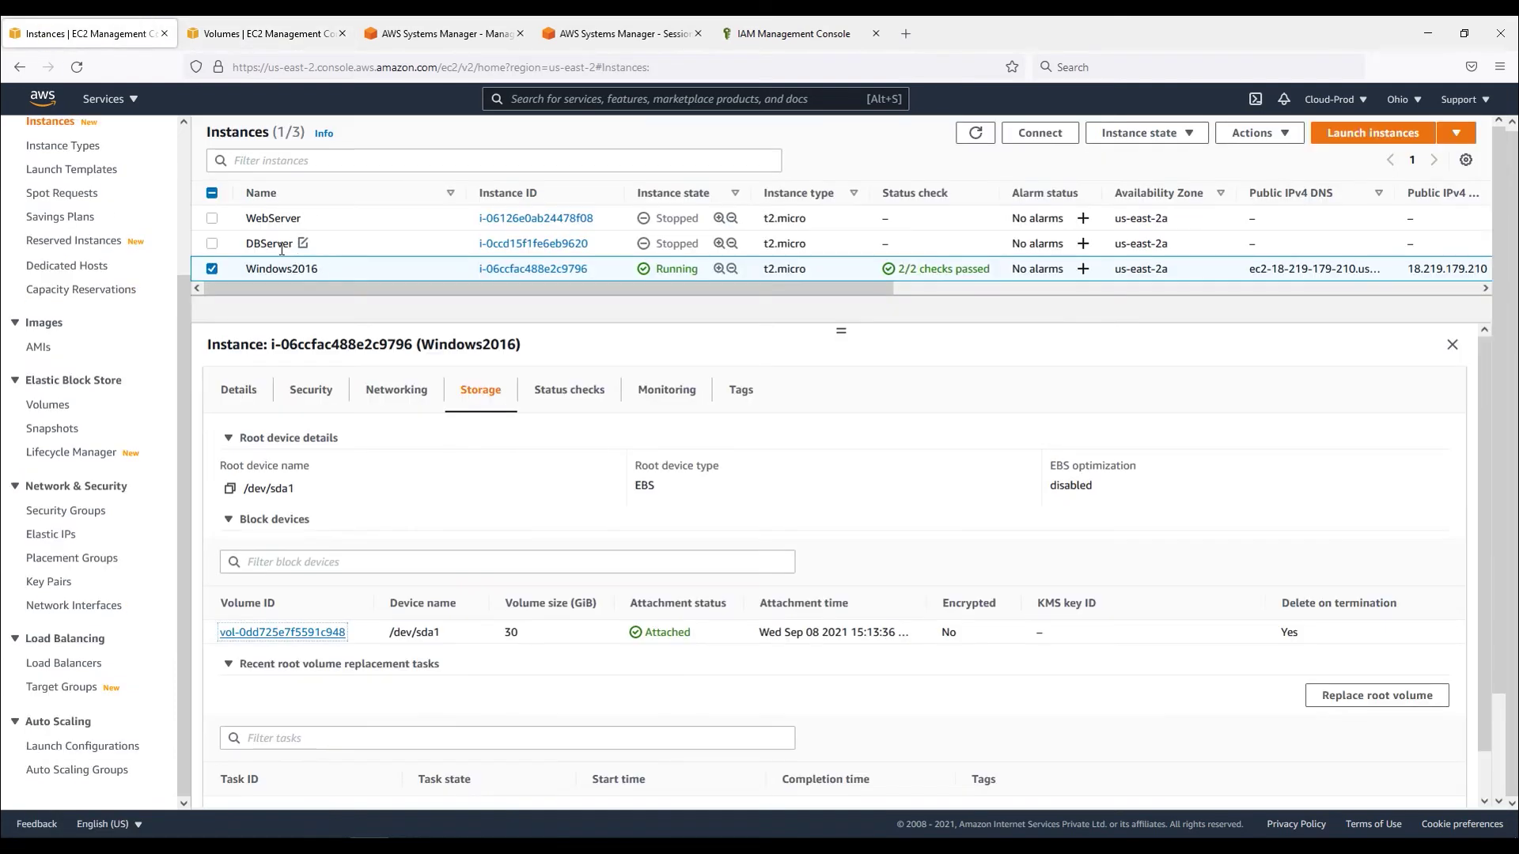
left_click(975, 133)
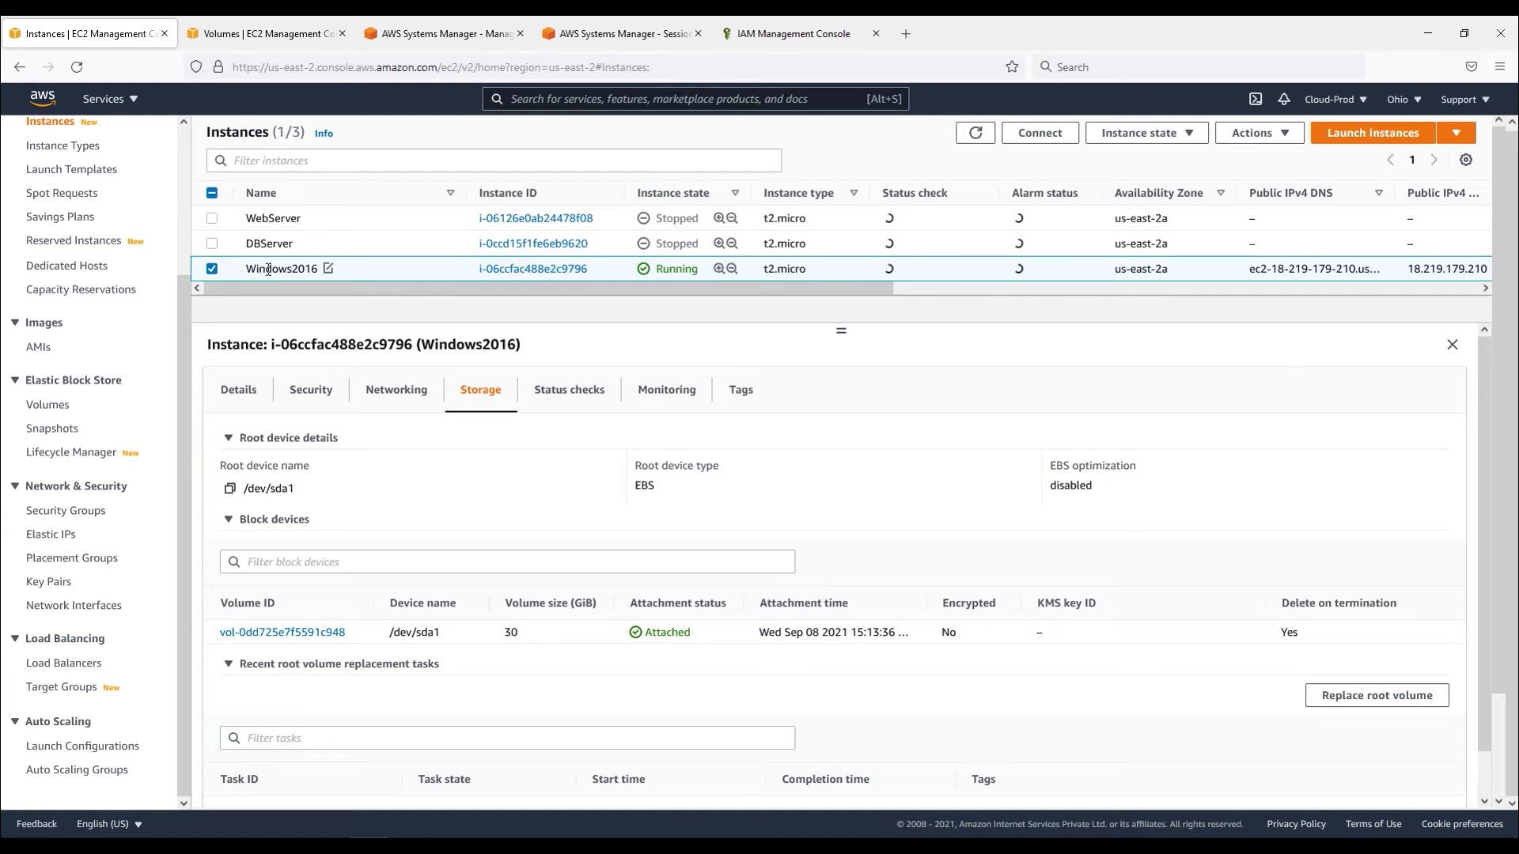
left_click(1146, 133)
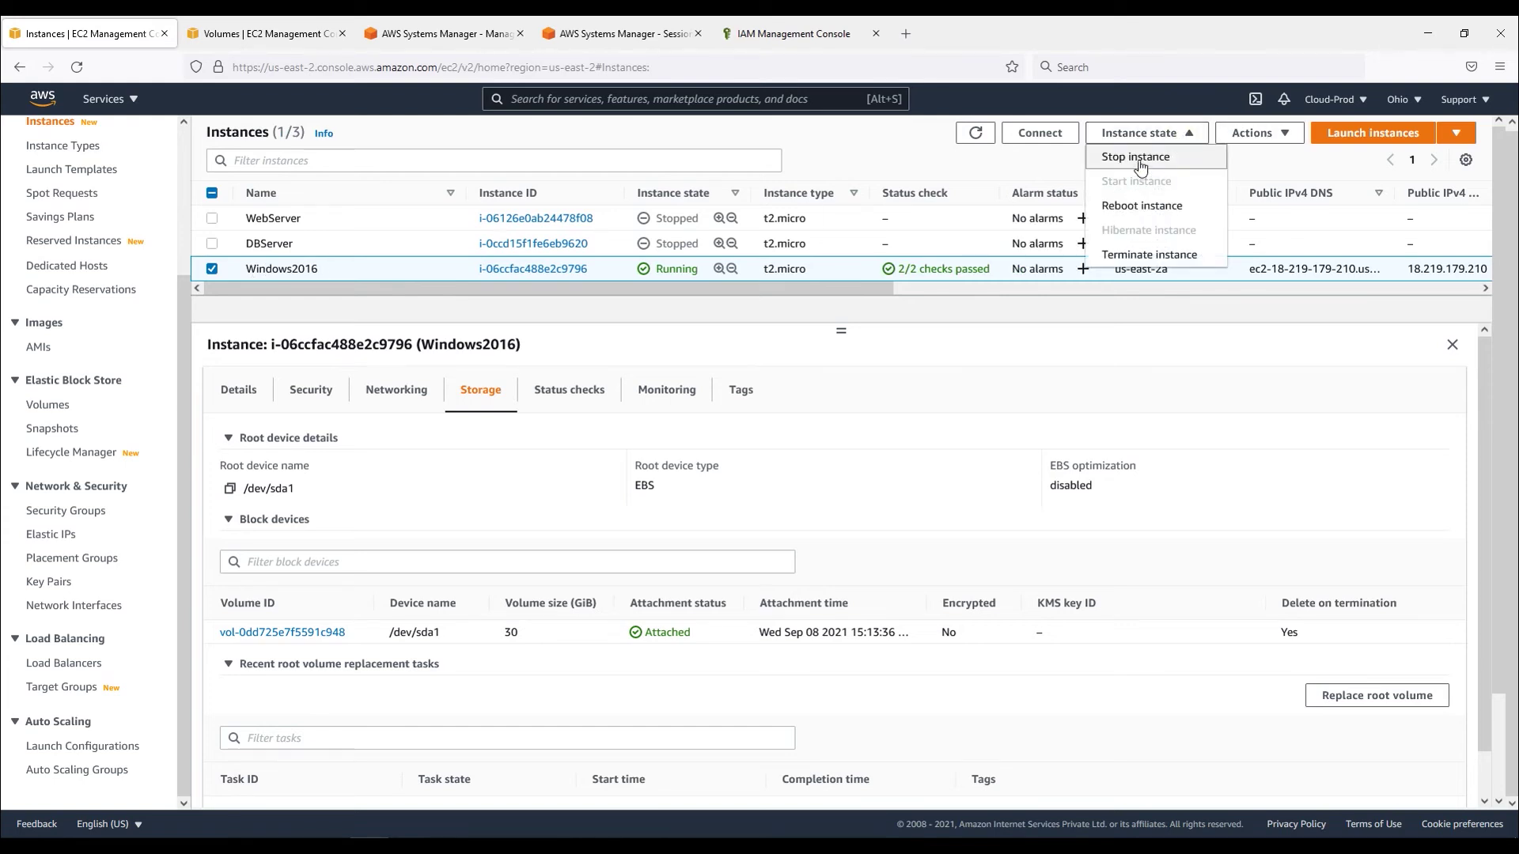
left_click(1136, 158)
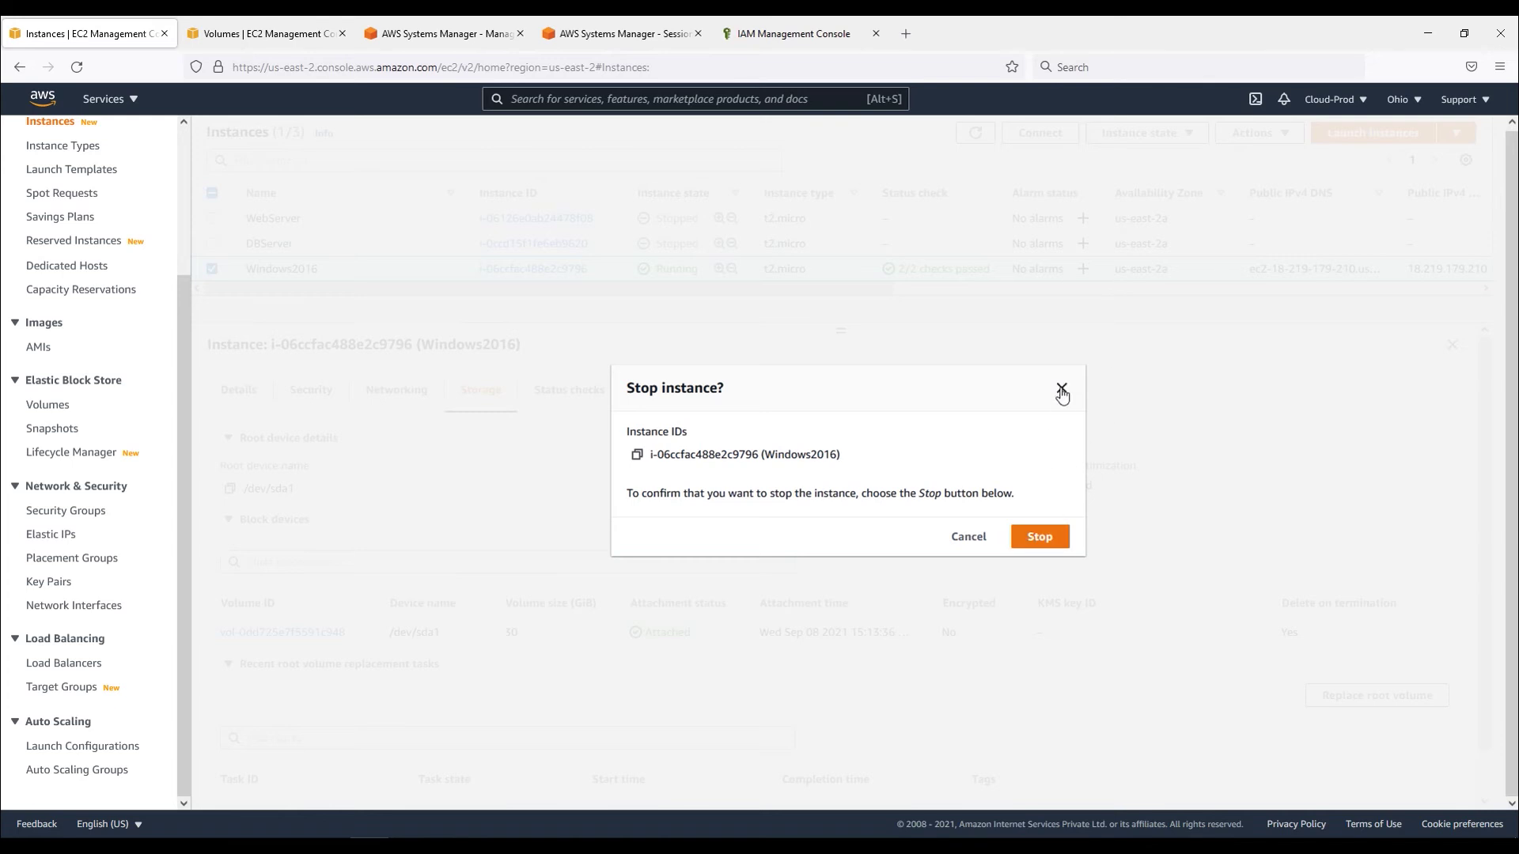
left_click(1044, 537)
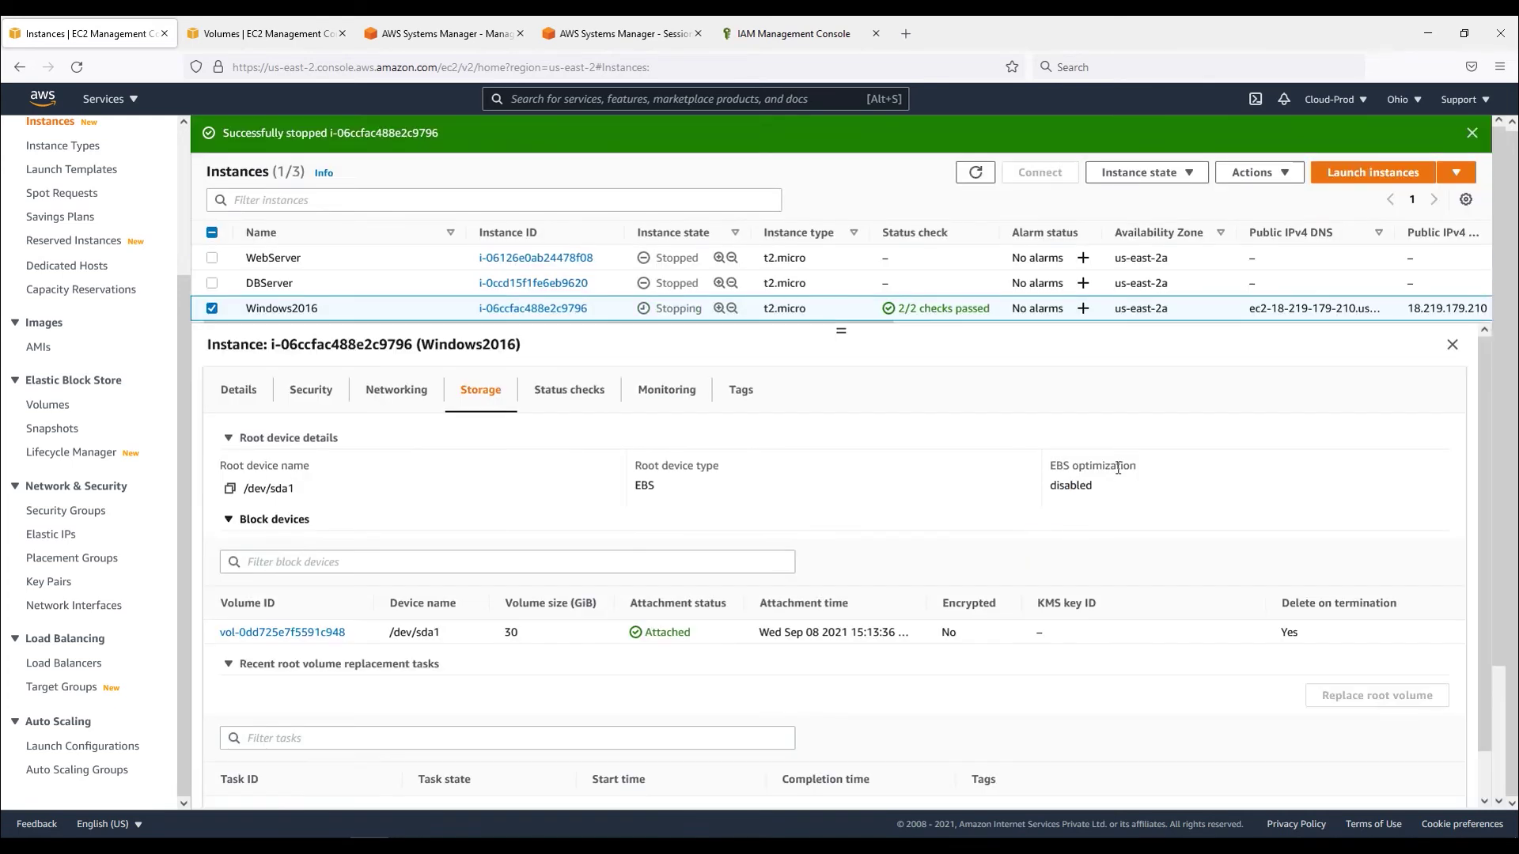
left_click(1471, 134)
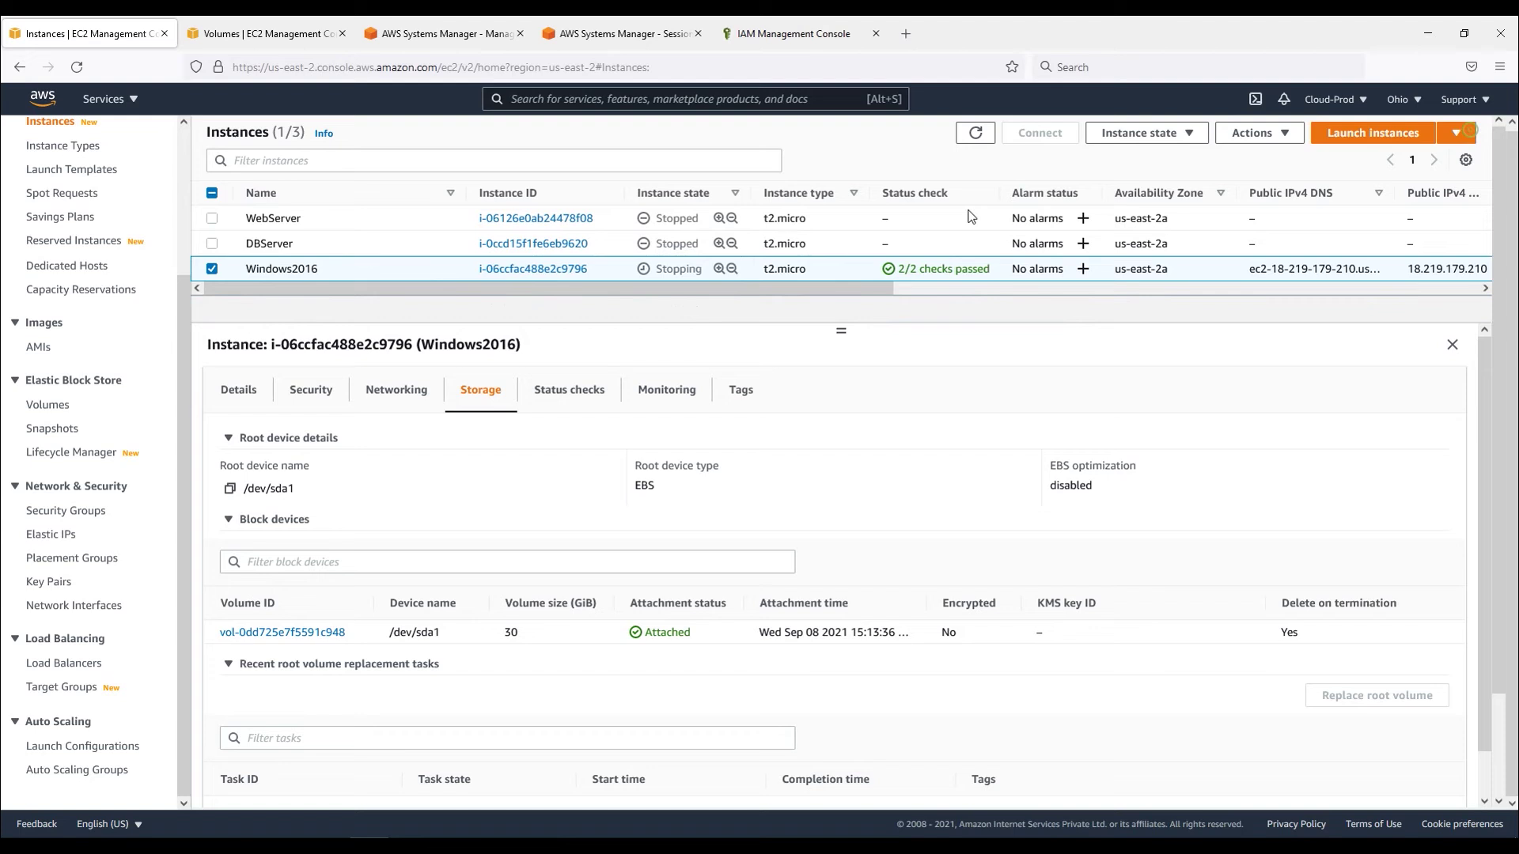
left_click(975, 132)
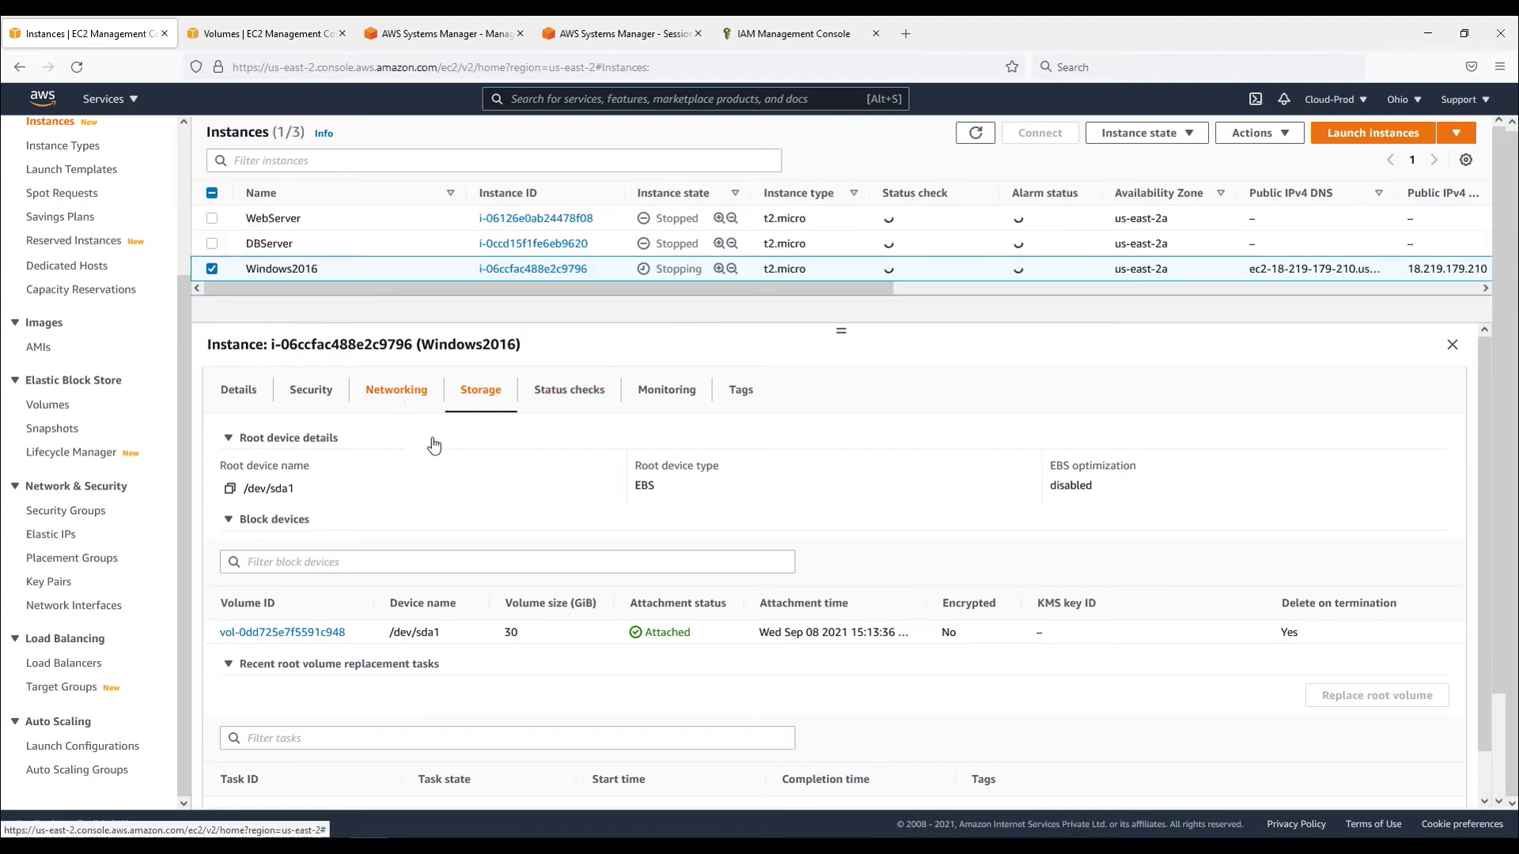
Check the device name, encryption status and volume ID of the root volume attached to the Windows2016 instance.
left_click_drag(457, 632, 361, 637)
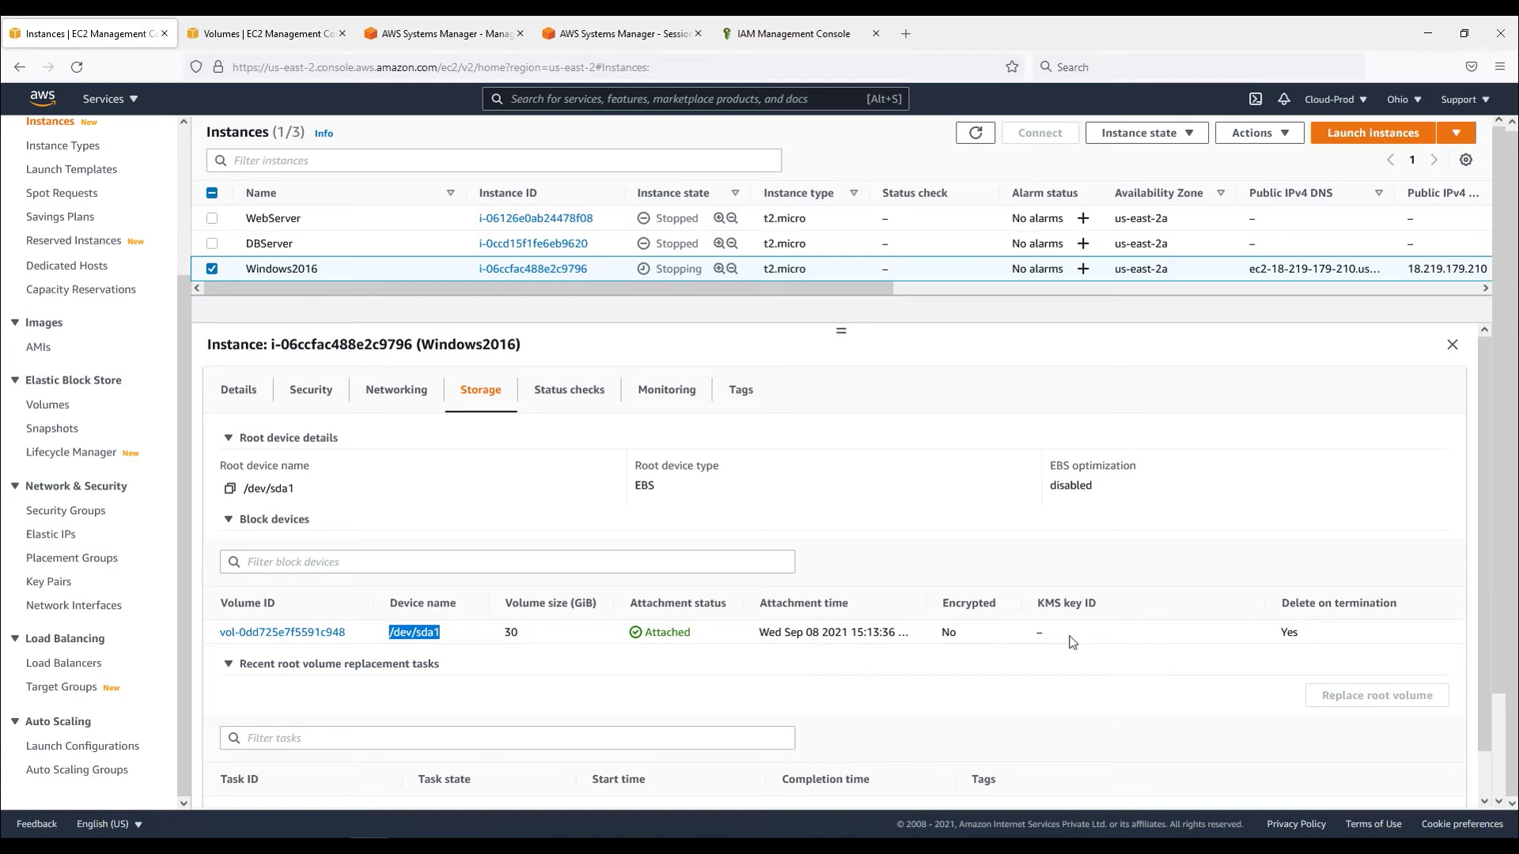
left_click(942, 635)
left_click_drag(349, 635, 330, 639)
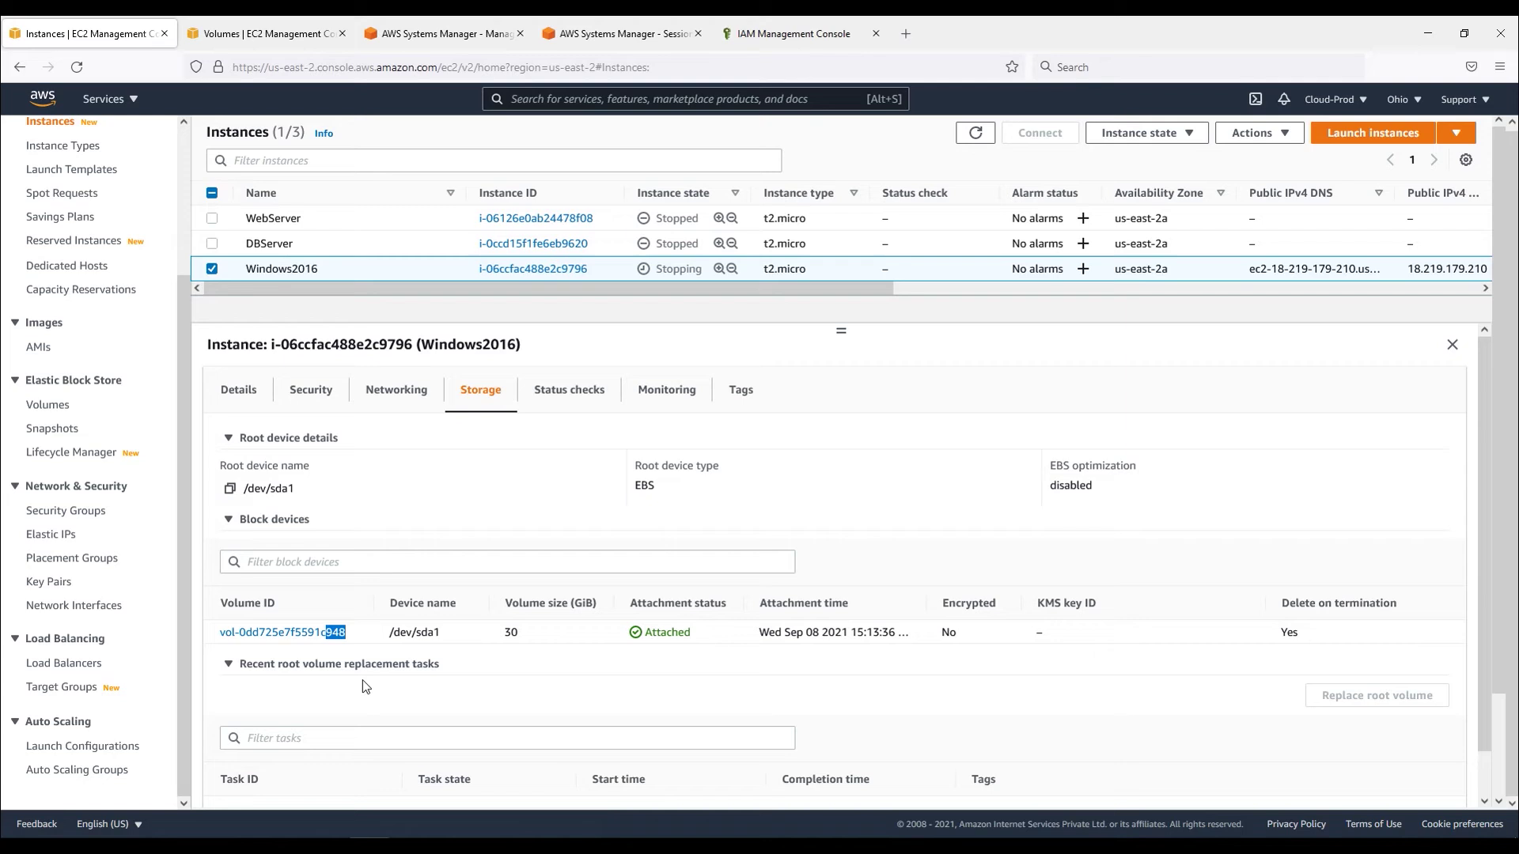
Return to the volume list, sort it by volume ID, and view the WebServer volume's details.
left_click(234, 35)
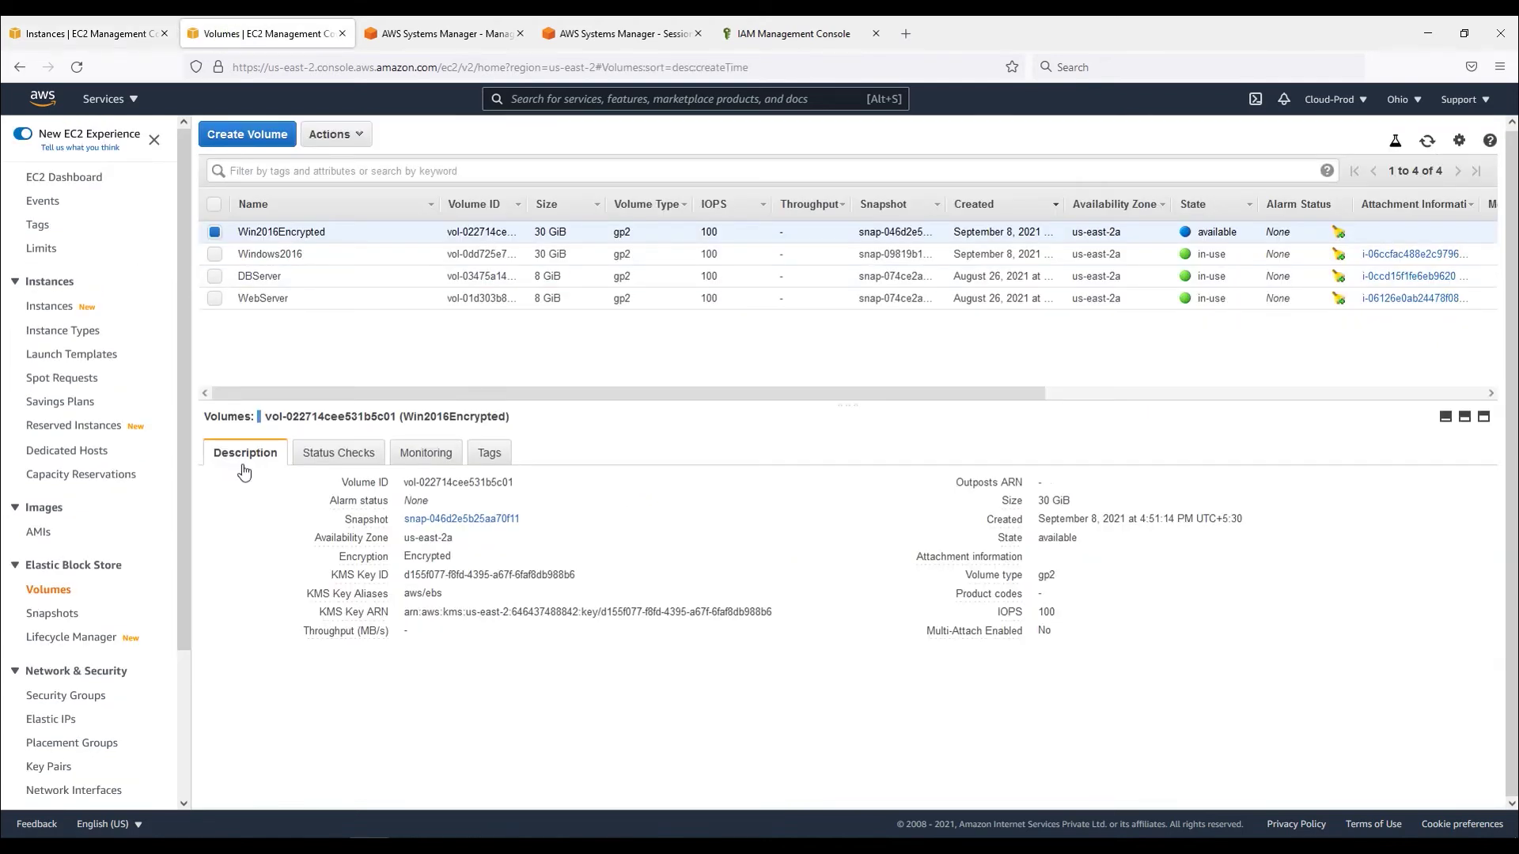
left_click(512, 207)
left_click(272, 233)
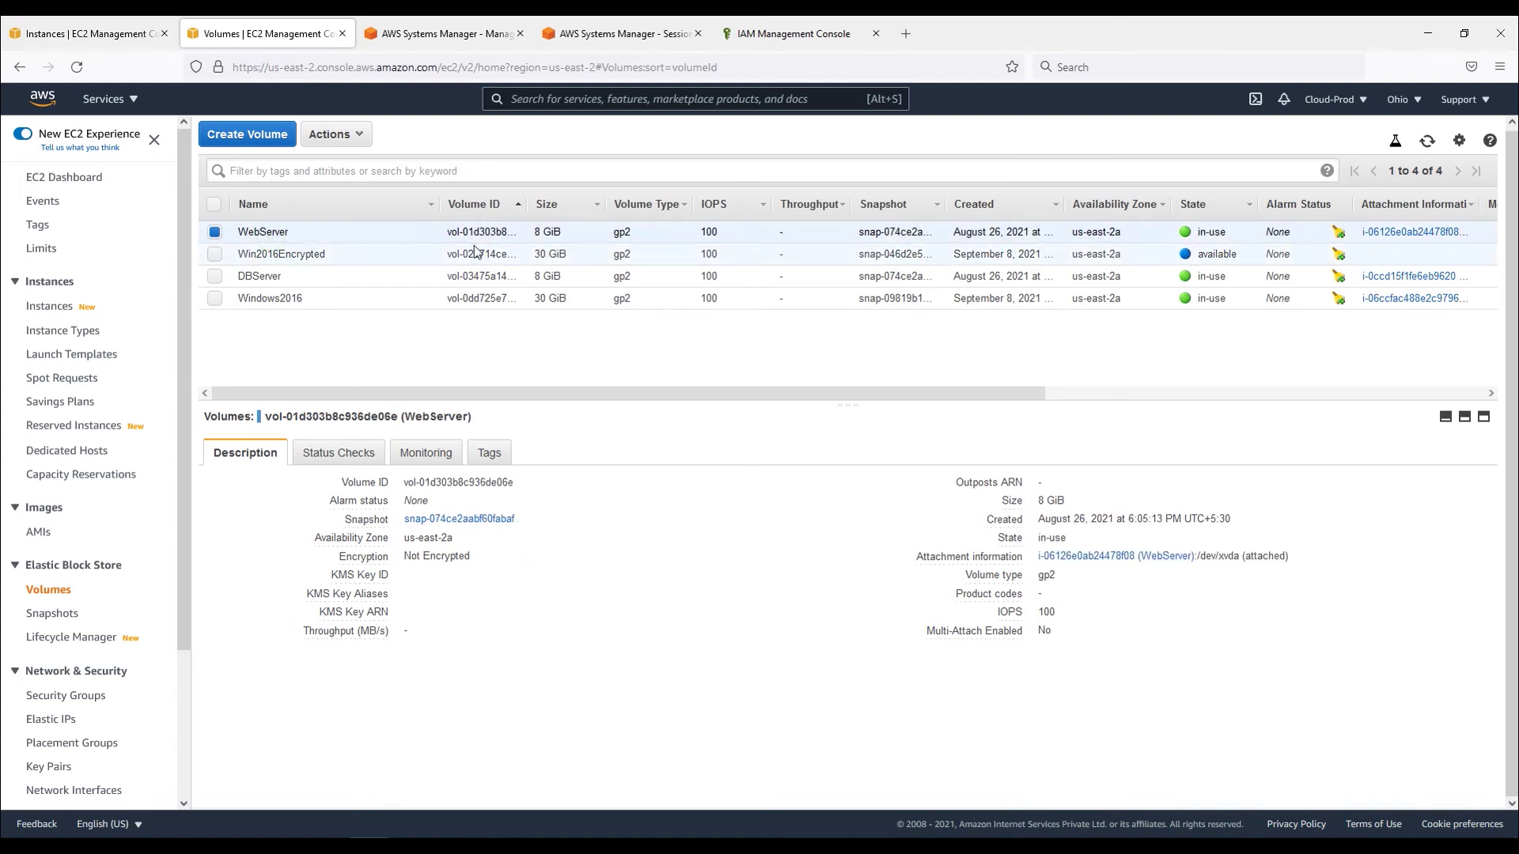
Compare the volume IDs of the Win2016Encrypted, WebServer and Windows2016 volumes, and sort the volume list by name.
left_click(245, 255)
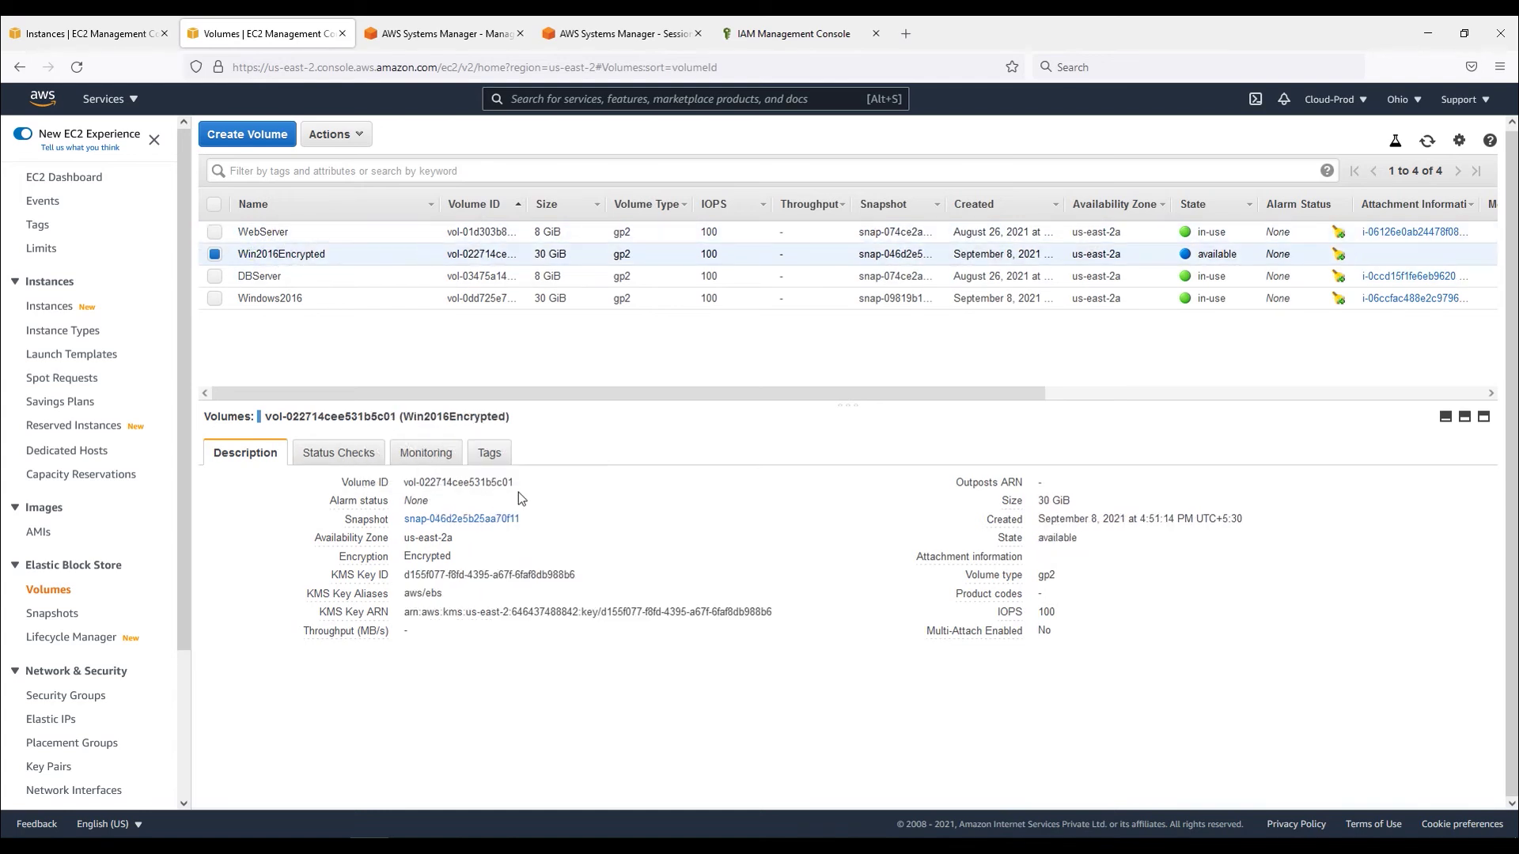
left_click_drag(514, 483, 492, 483)
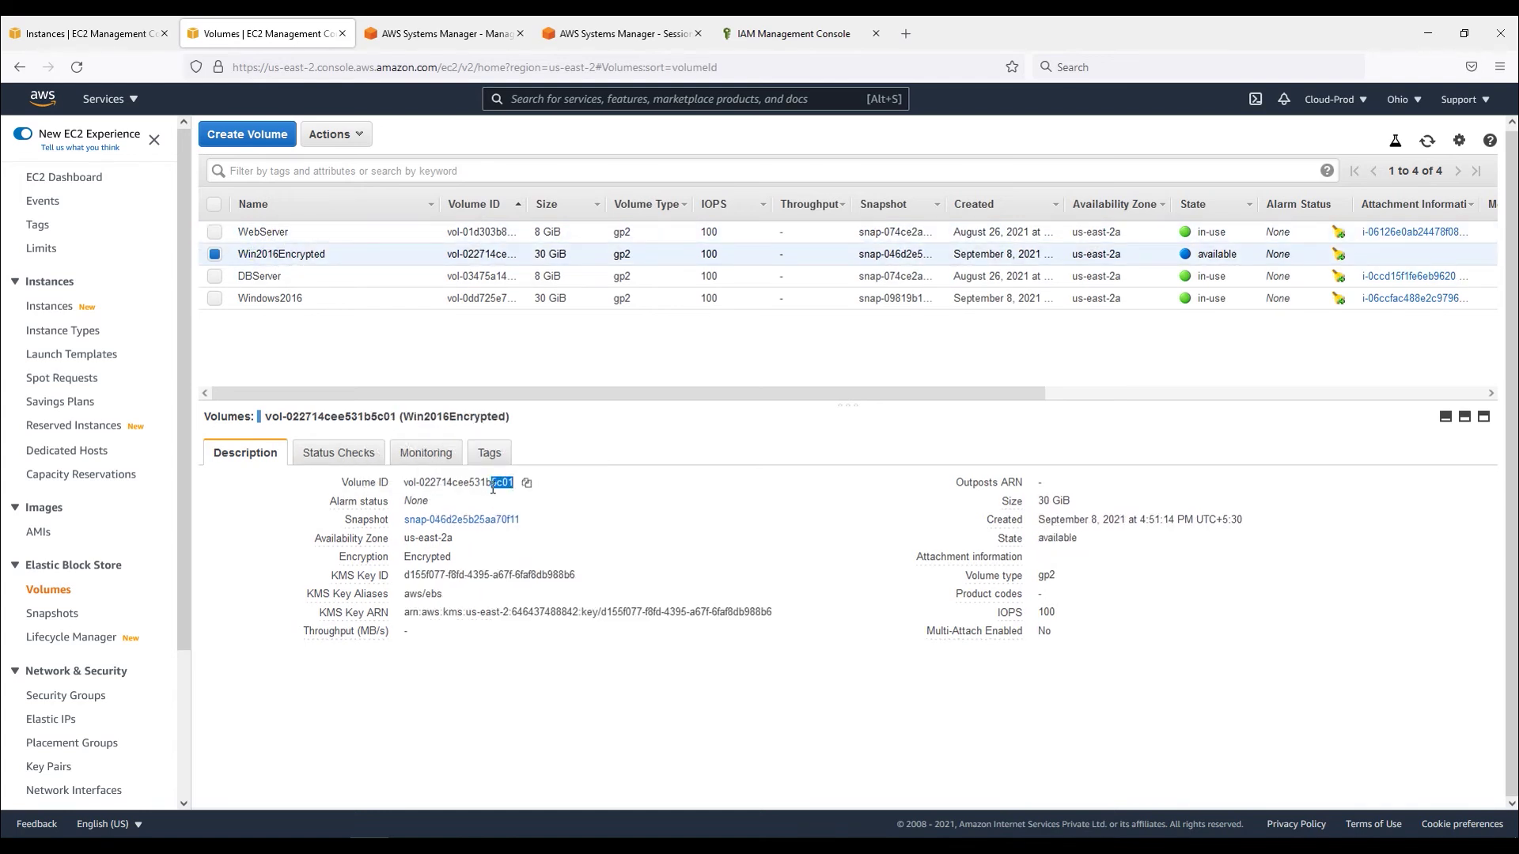
left_click(291, 233)
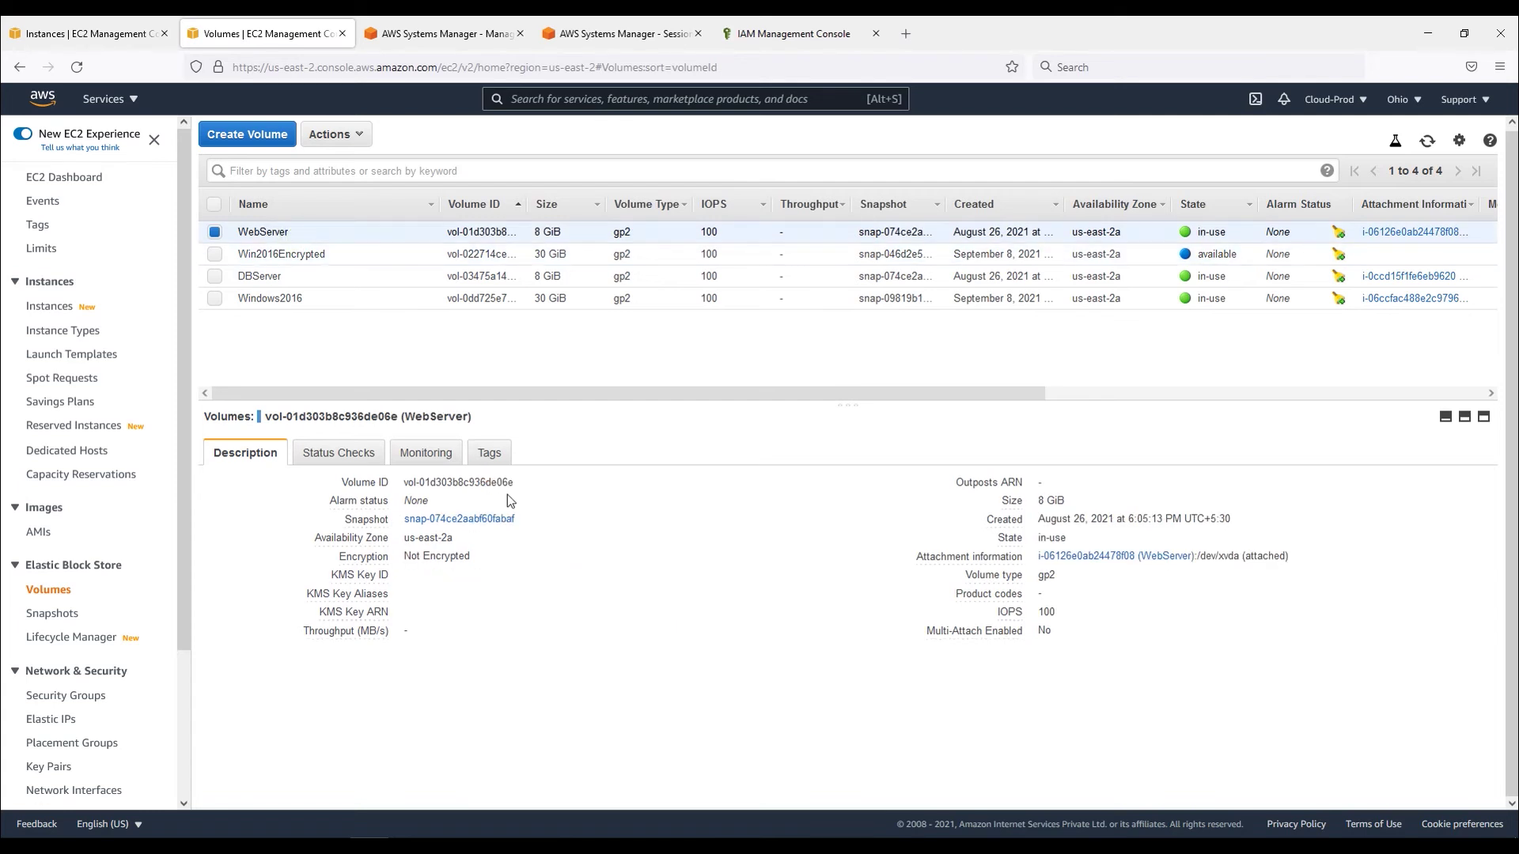
left_click_drag(515, 485, 498, 488)
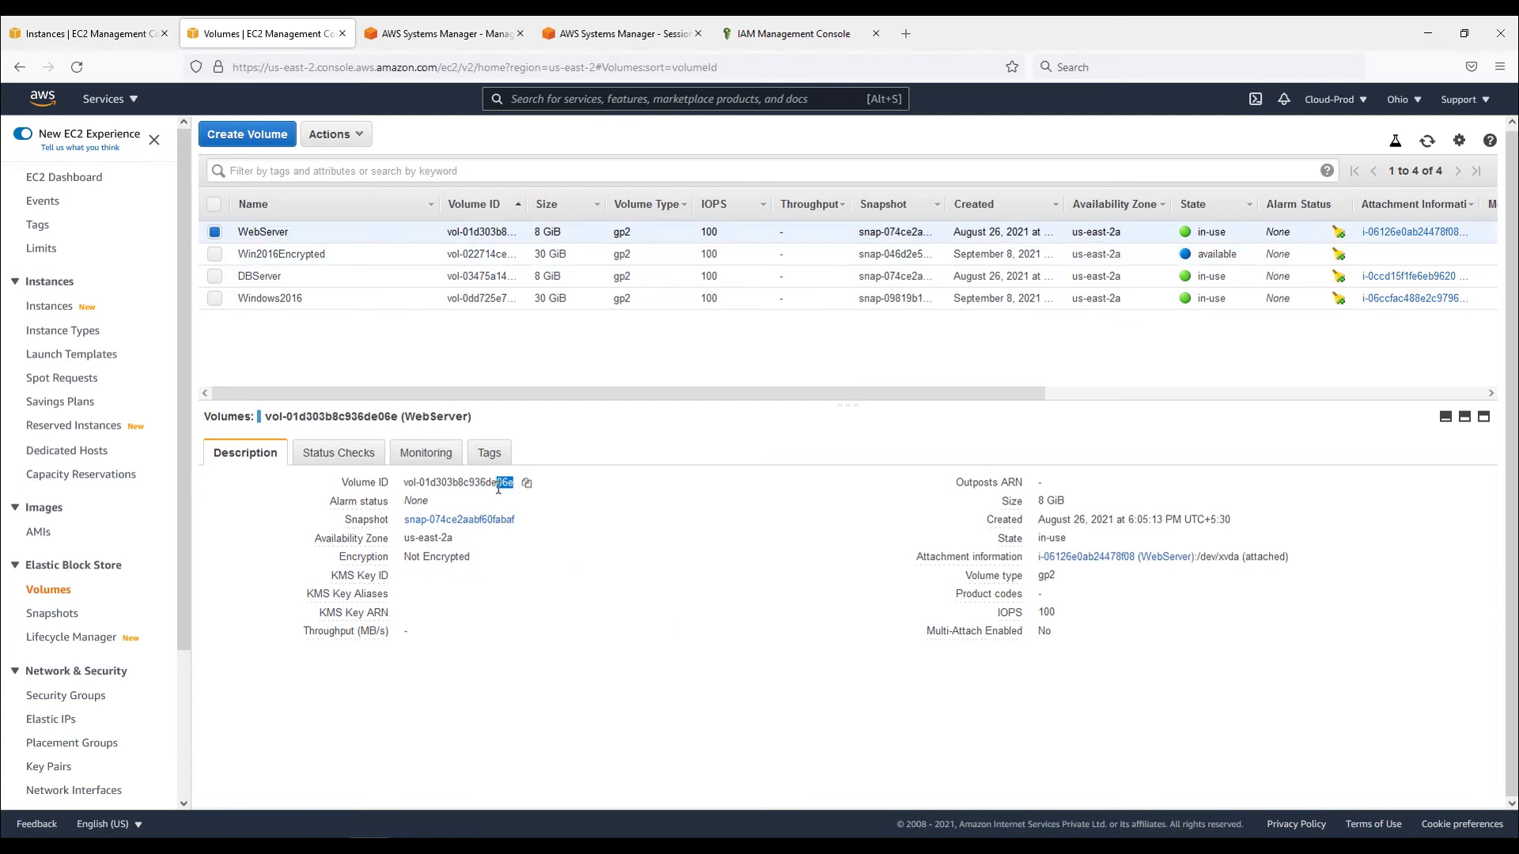
left_click(315, 300)
left_click_drag(510, 486, 490, 486)
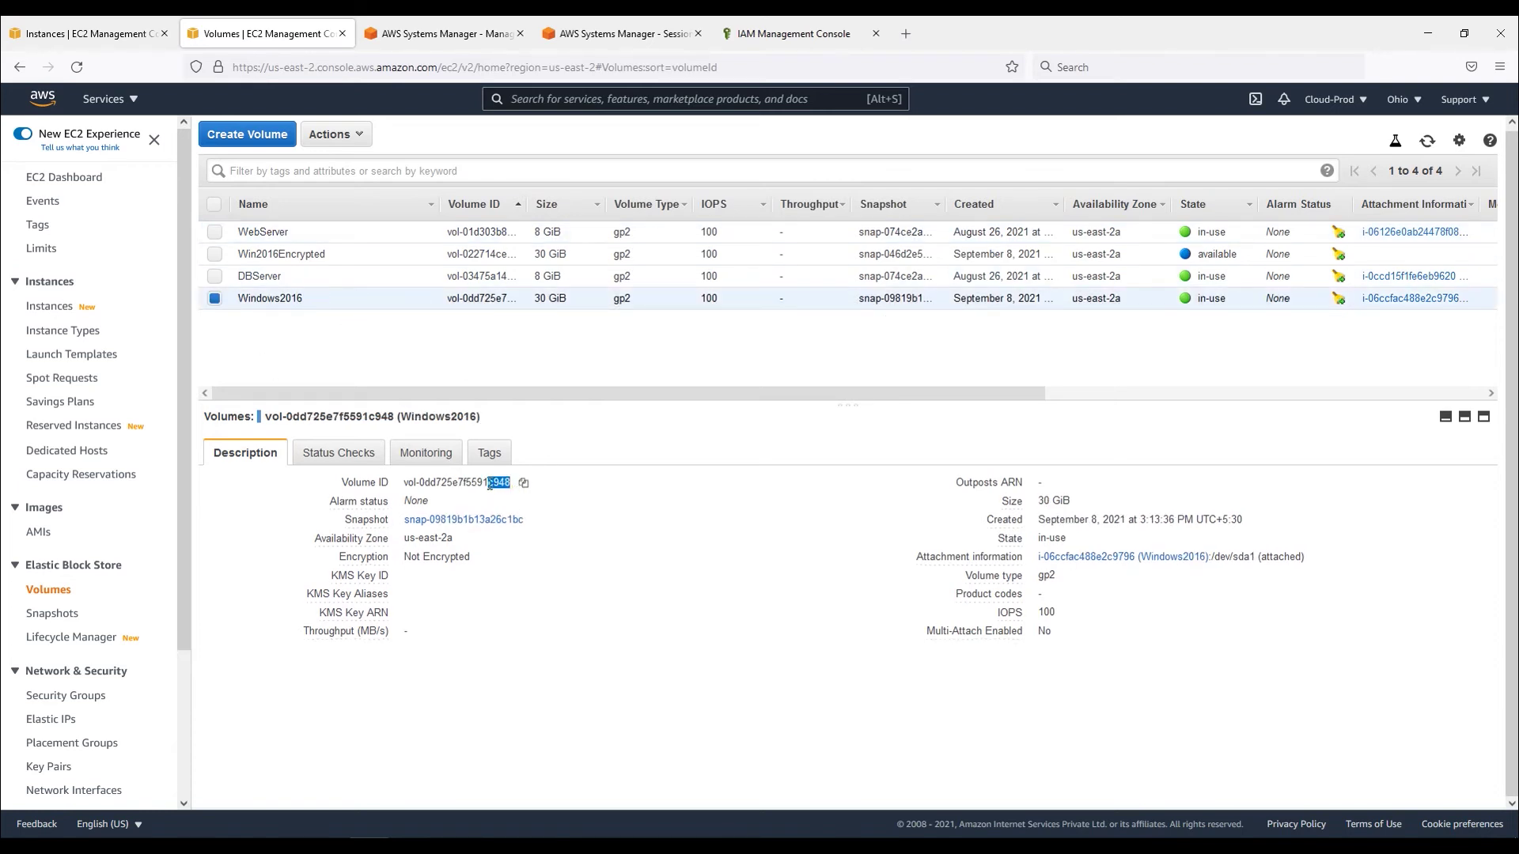
left_click(360, 211)
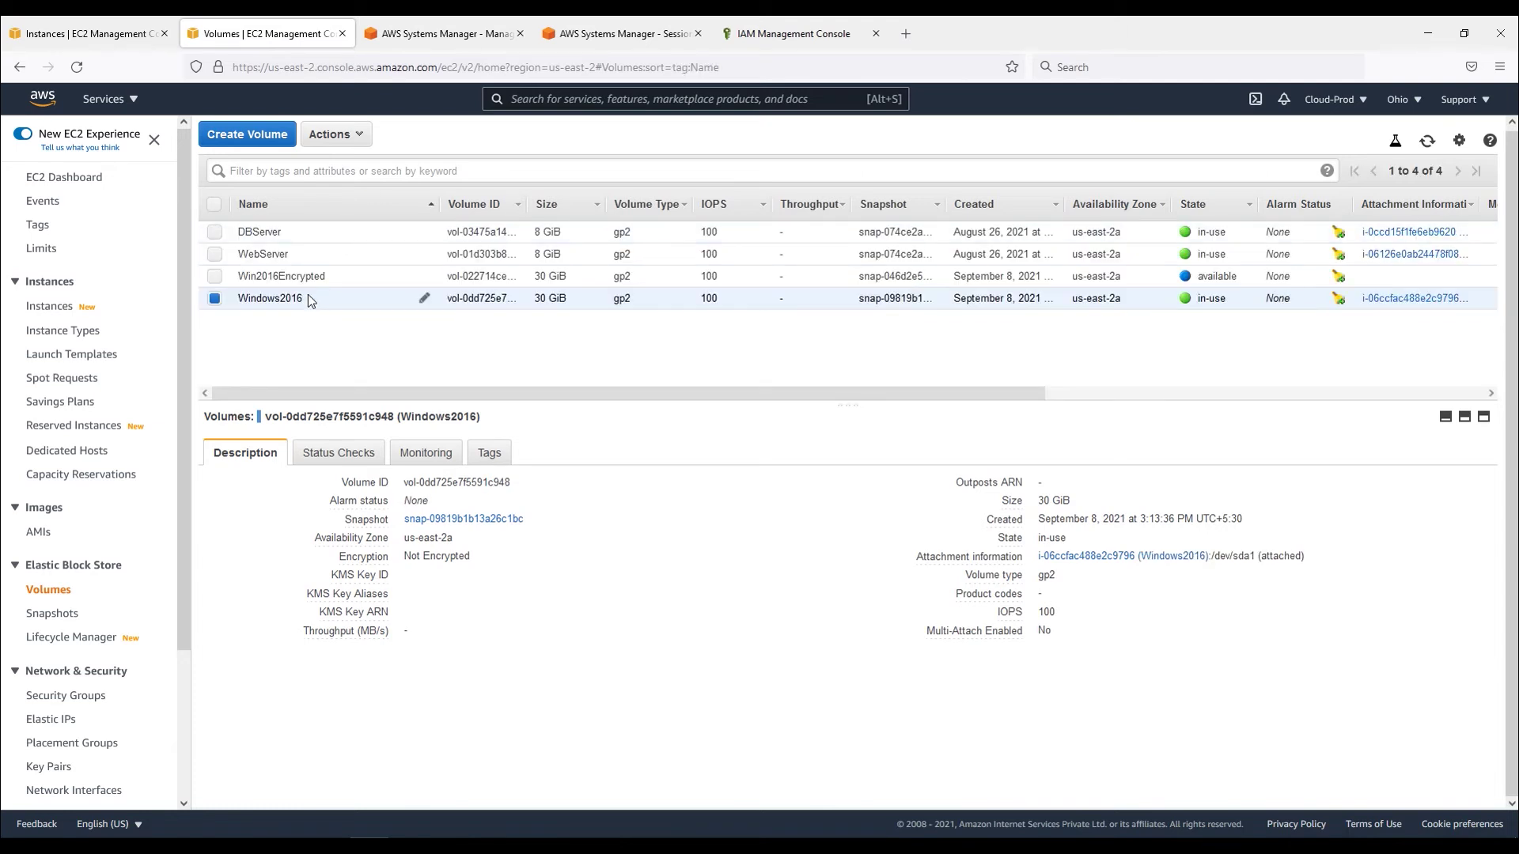
Refresh the instance list, detach the Windows2016 volume from its instance, and refresh the volume list.
left_click(87, 33)
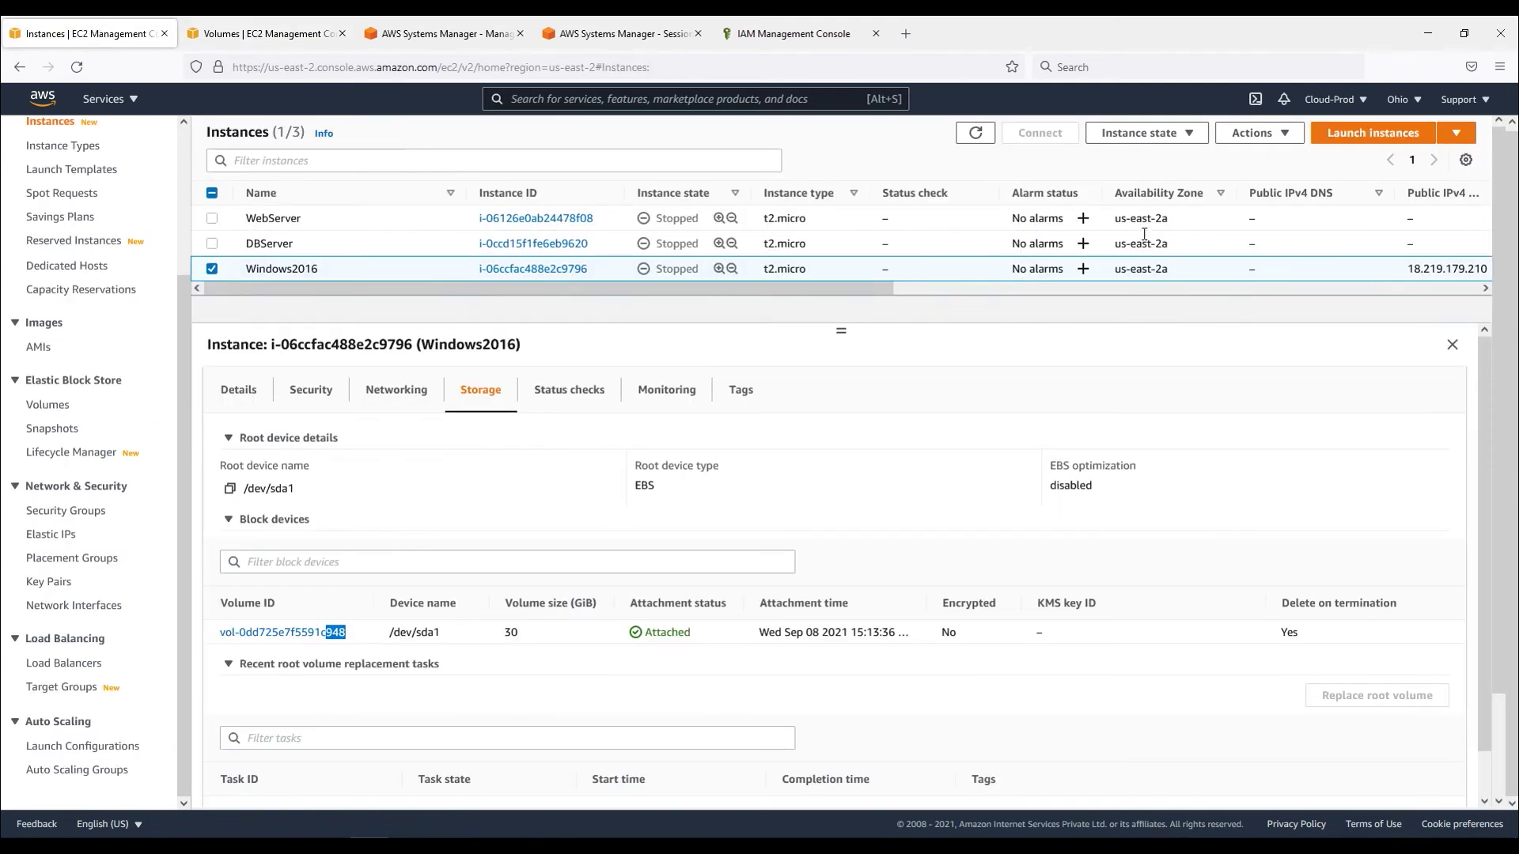
left_click(983, 134)
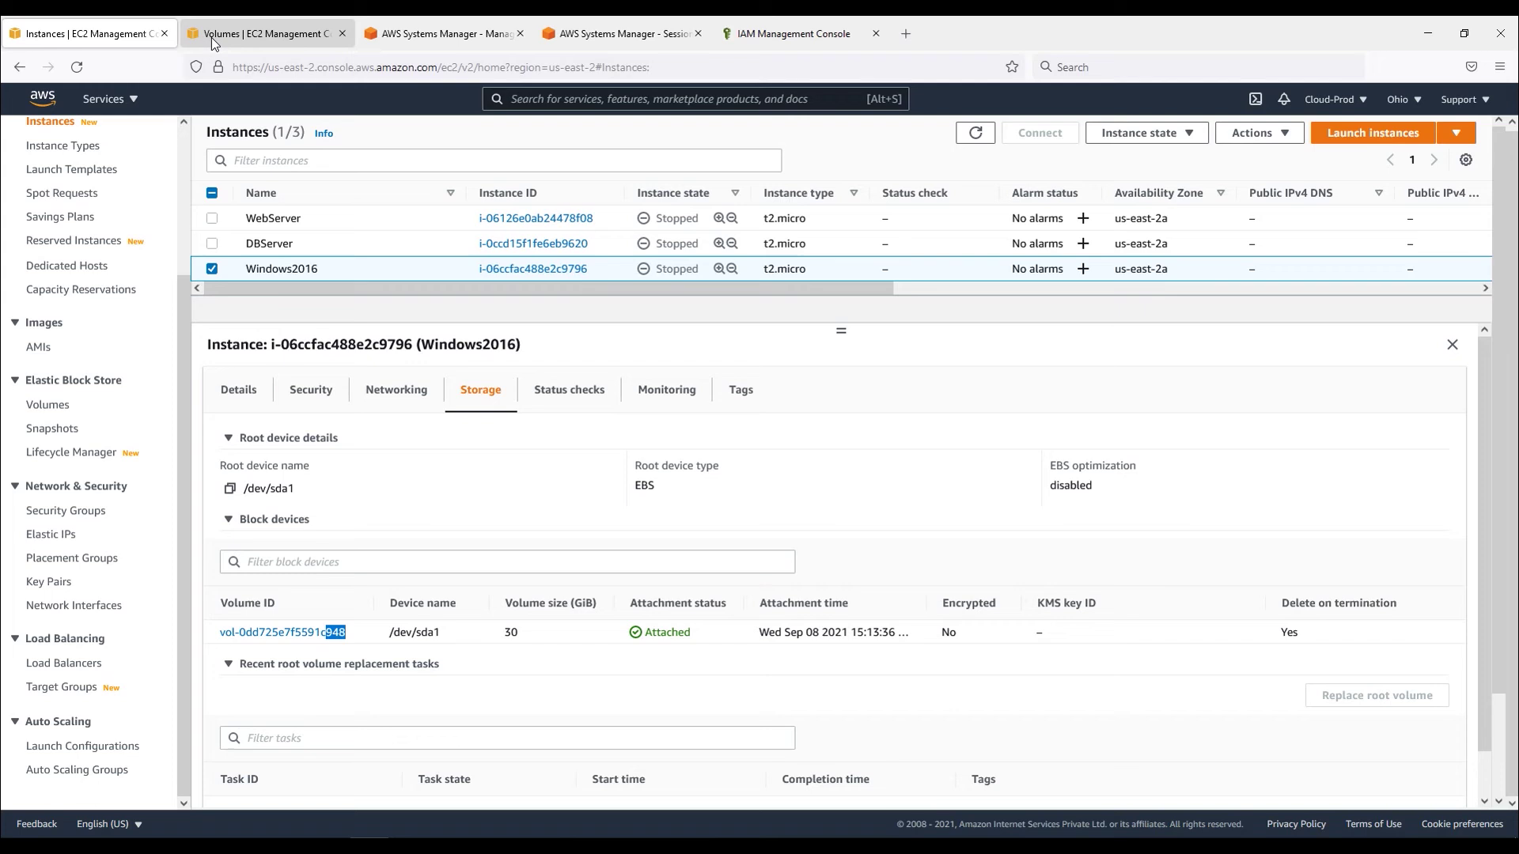
left_click(48, 404)
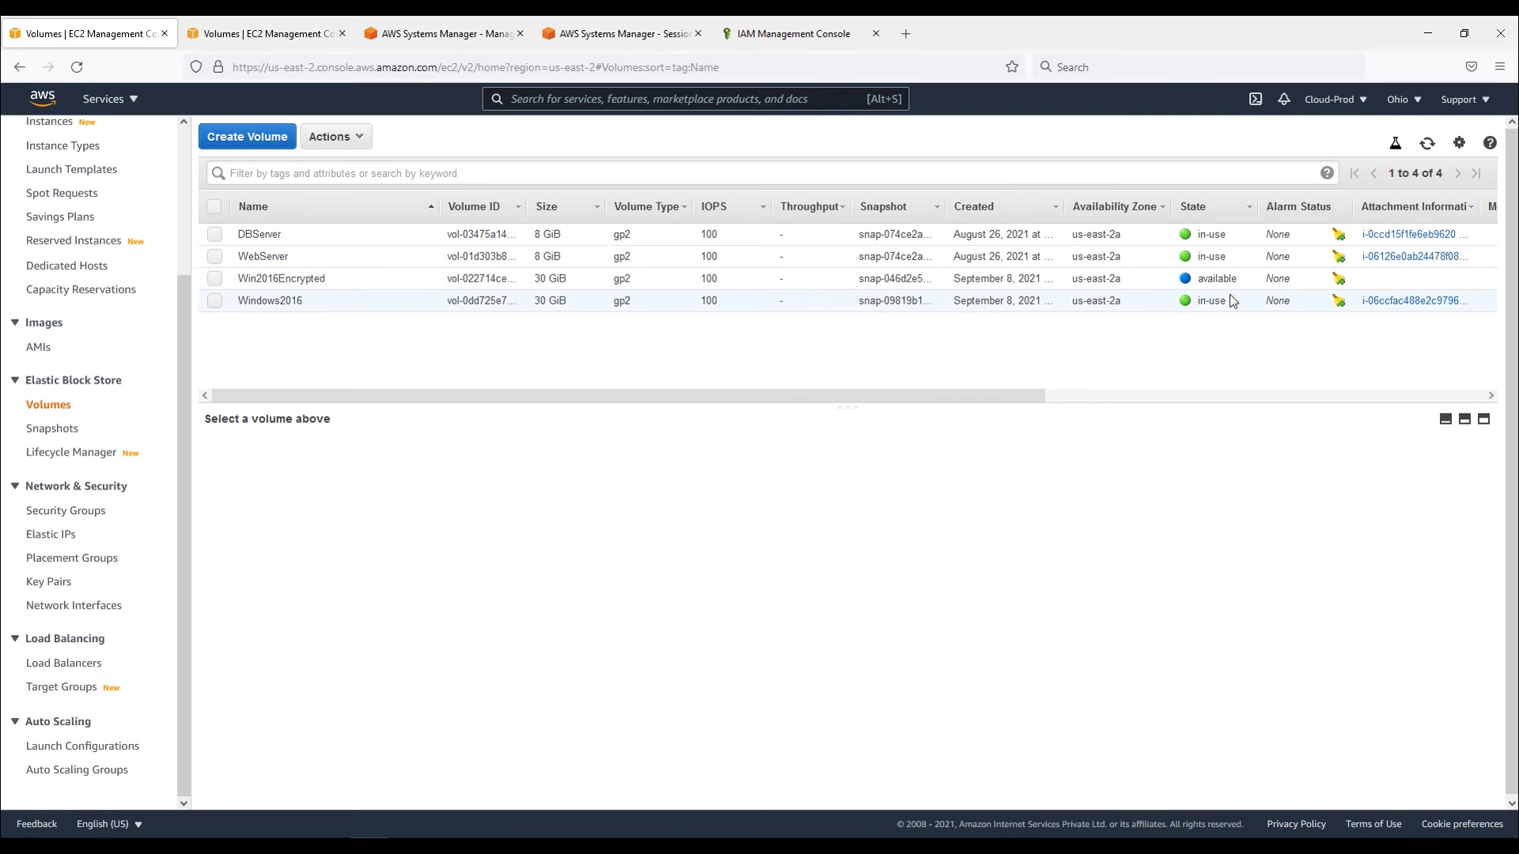
left_click(216, 301)
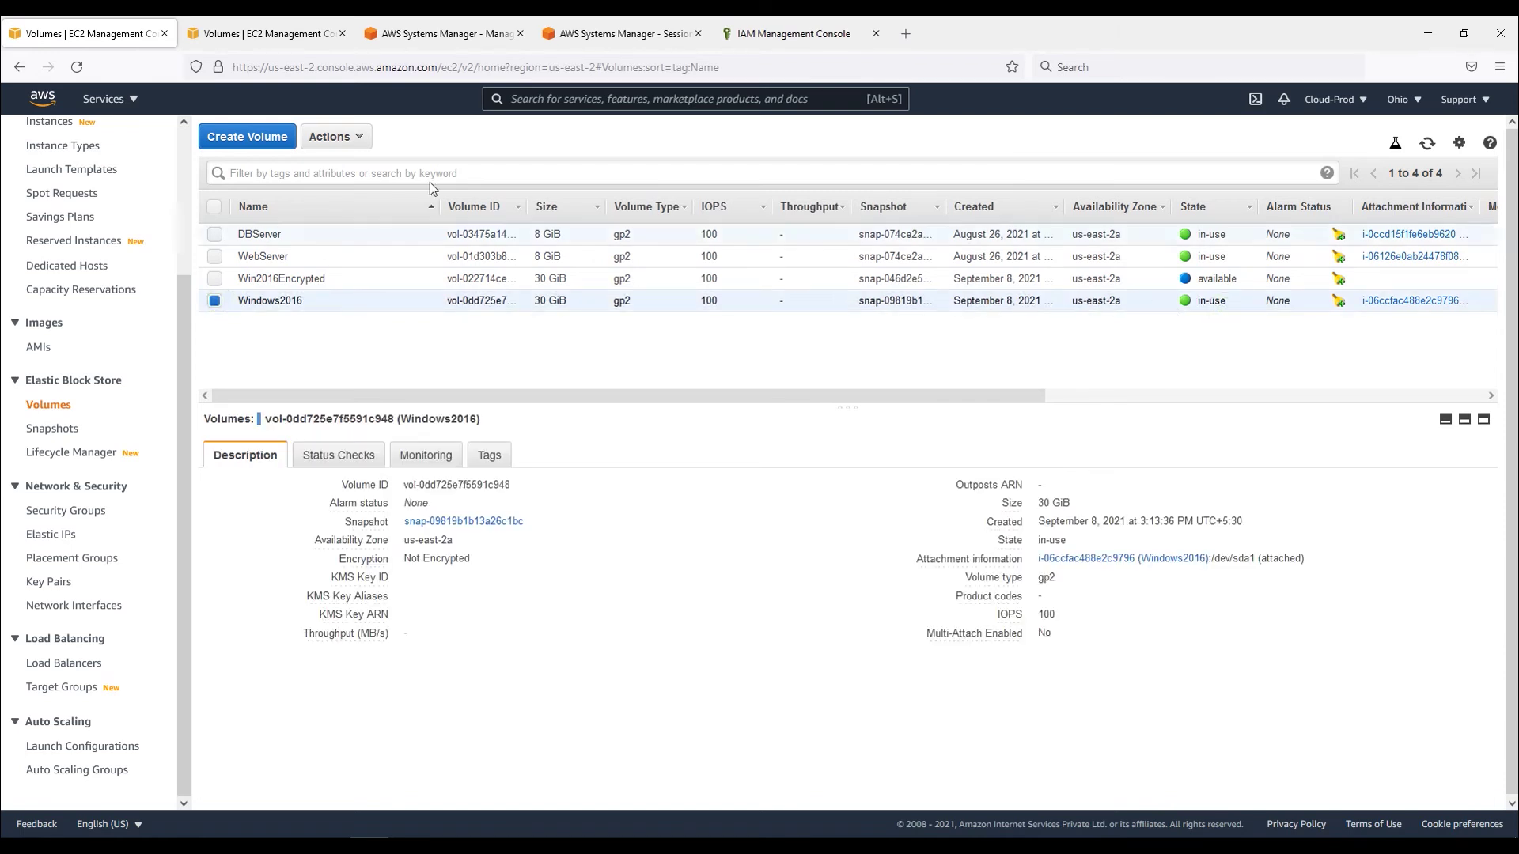
left_click(338, 138)
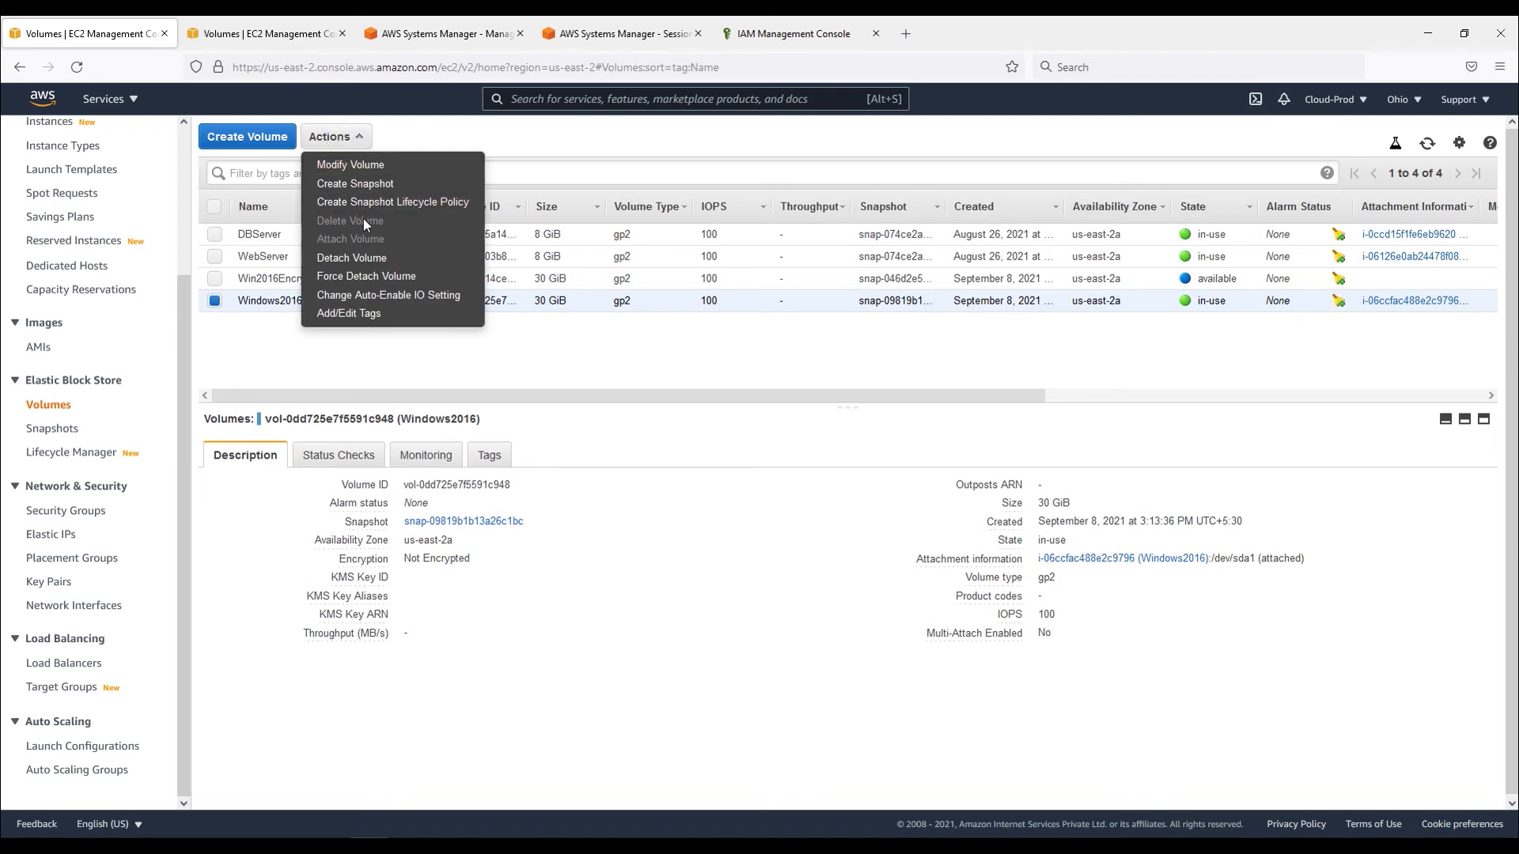
left_click(382, 263)
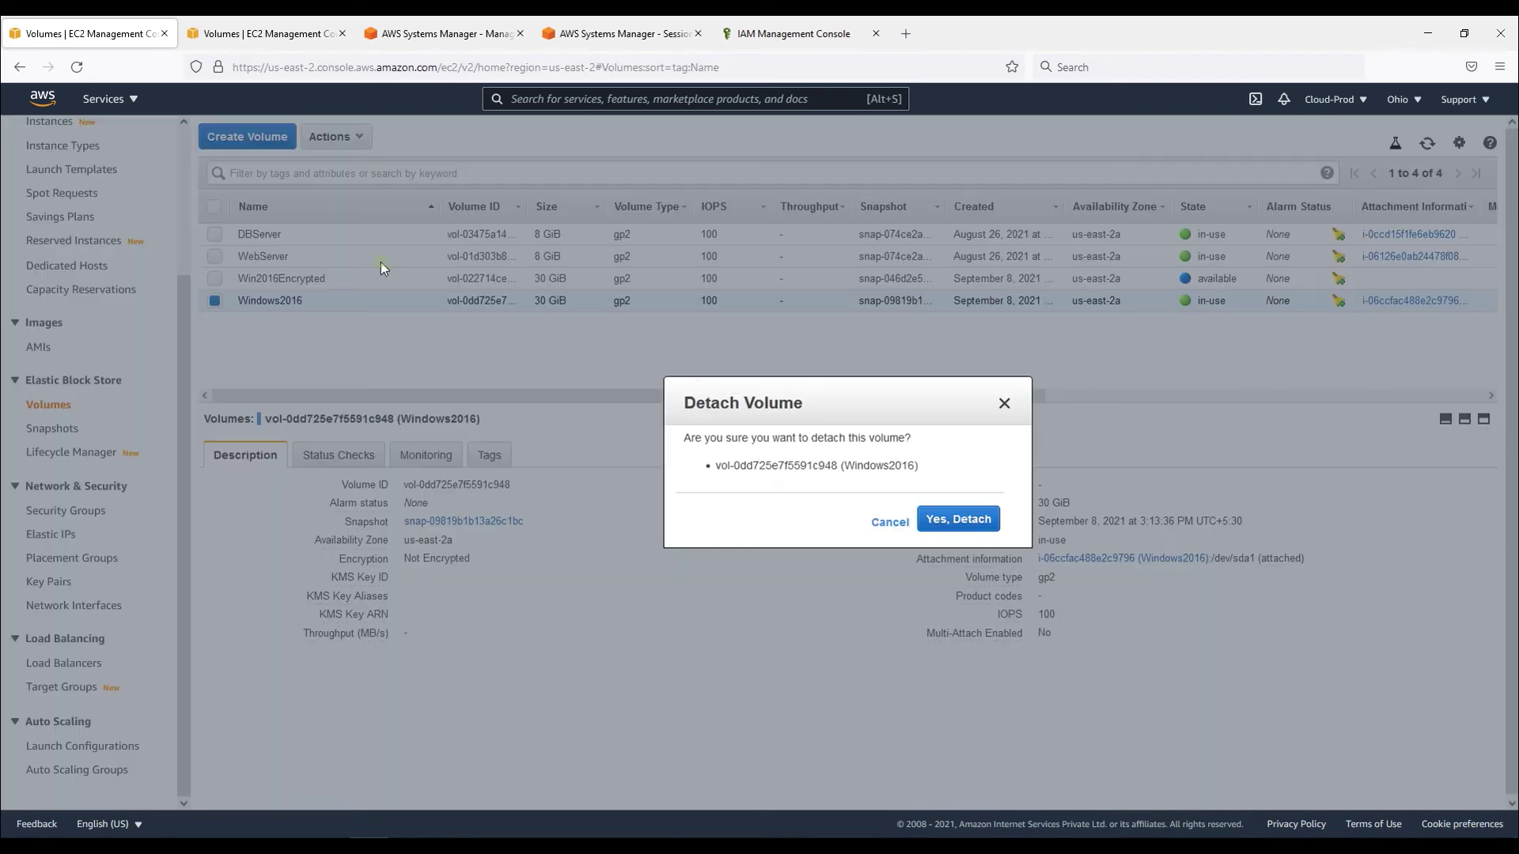
left_click(967, 522)
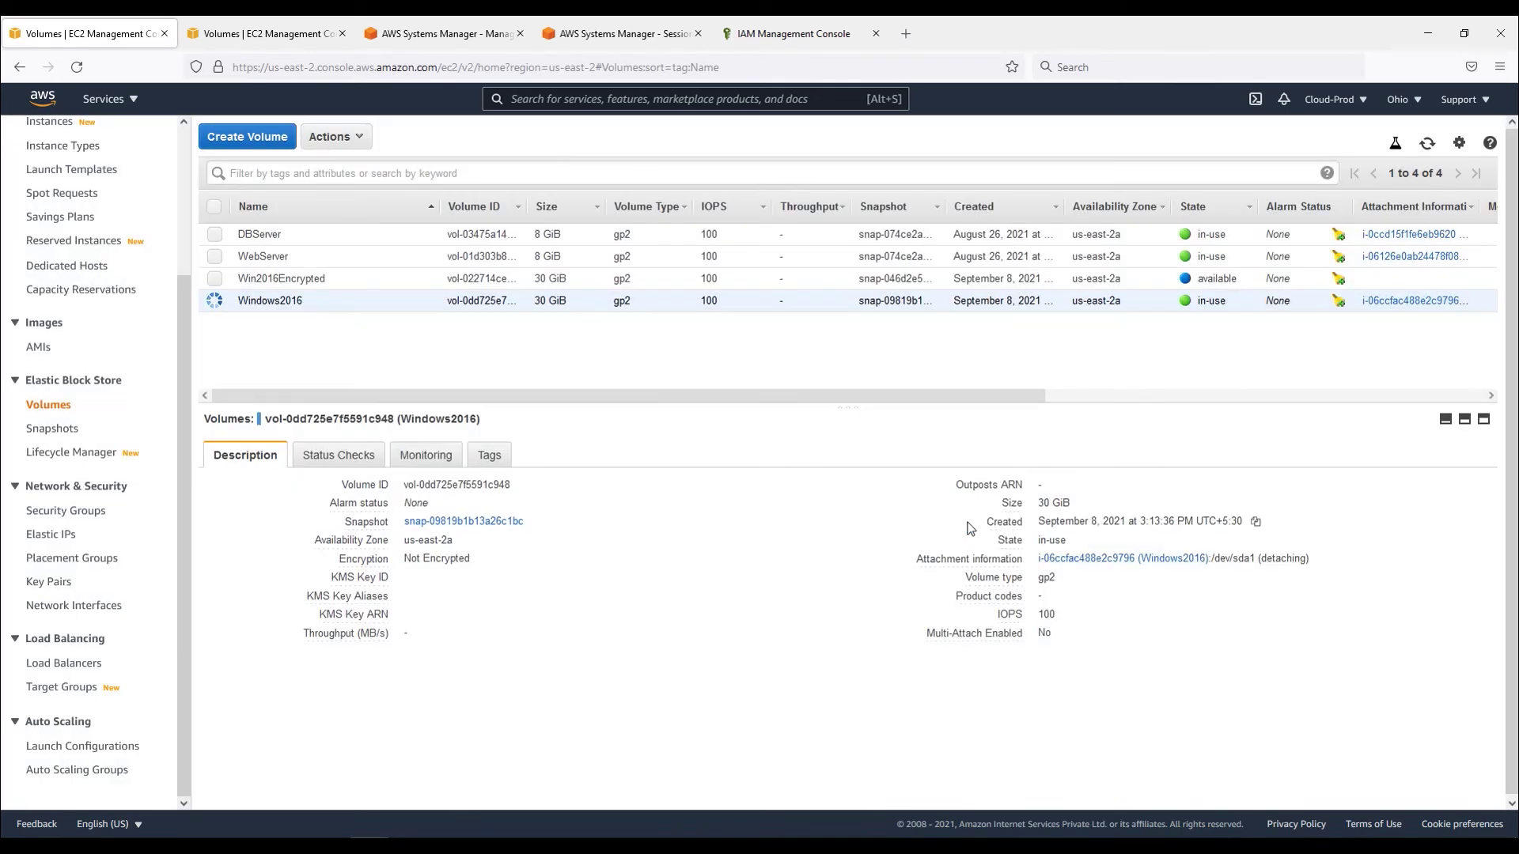
left_click(1428, 144)
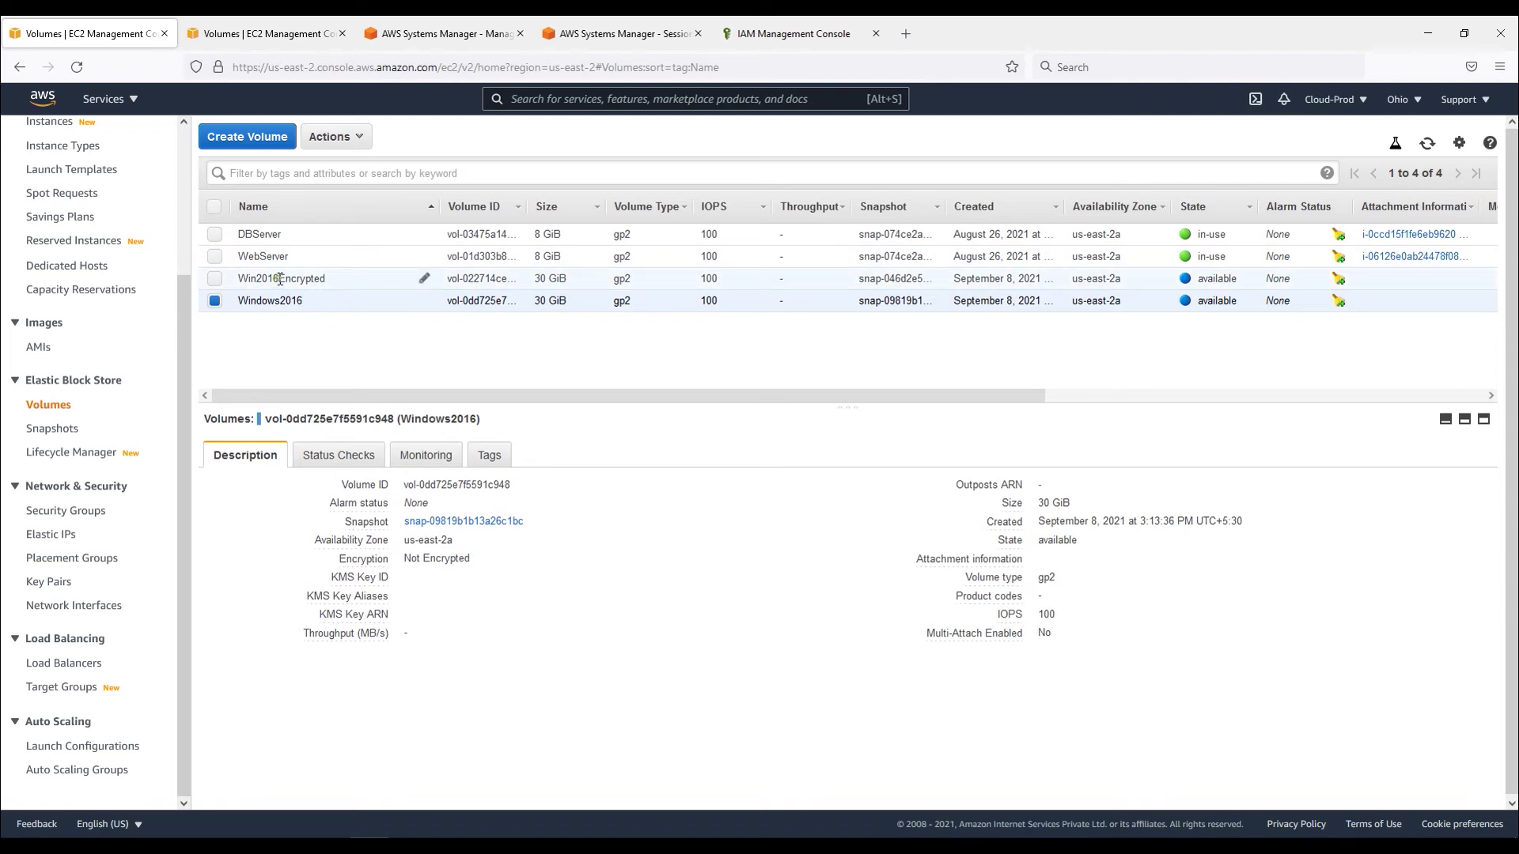
Start attaching the Win2016Encrypted volume and choose the Windows2016 instance as the target.
left_click(280, 279)
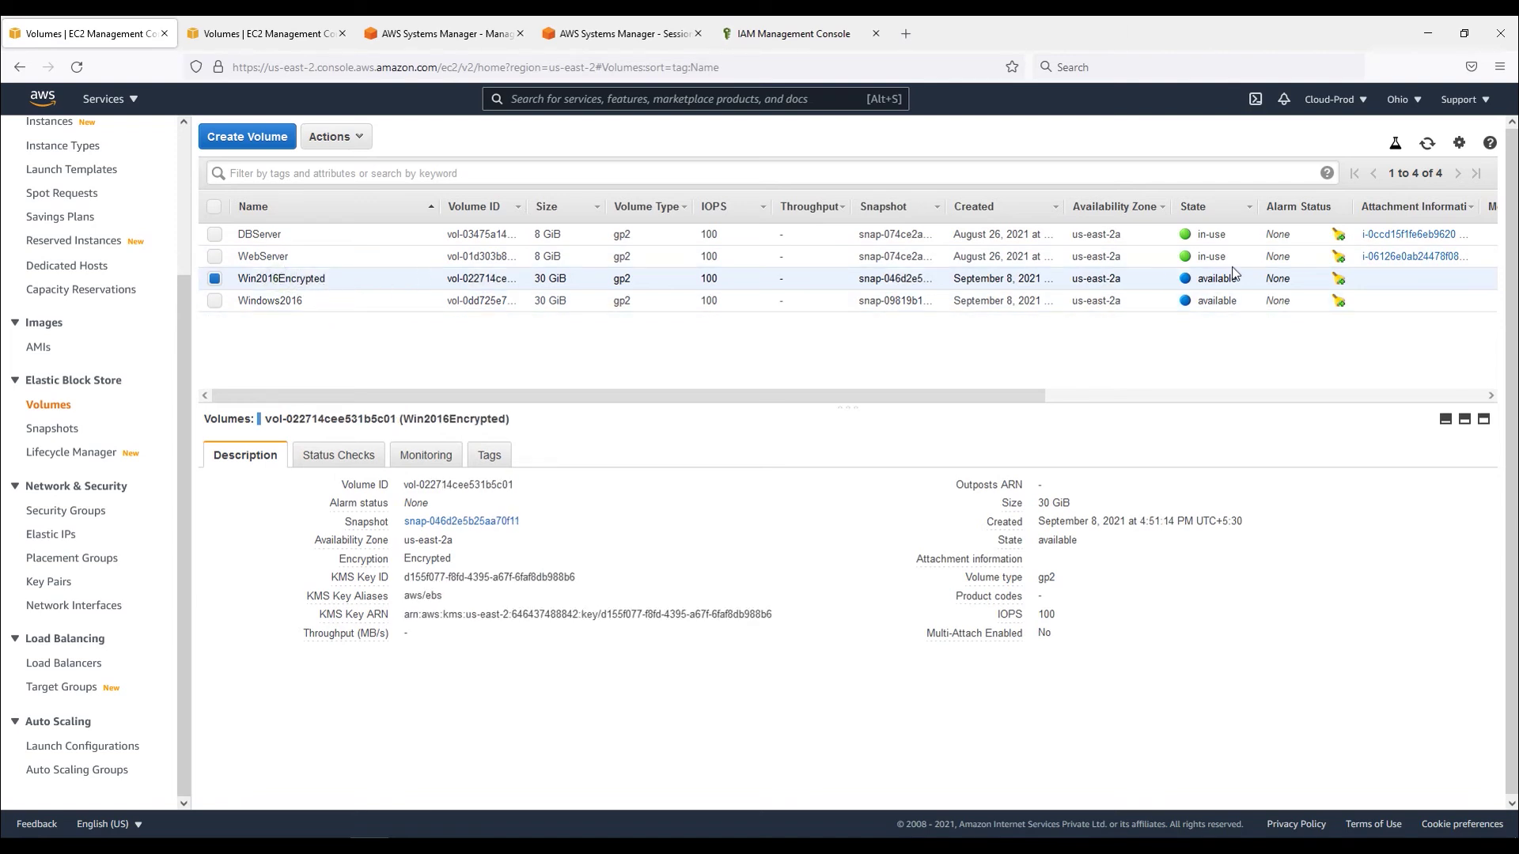
left_click(356, 139)
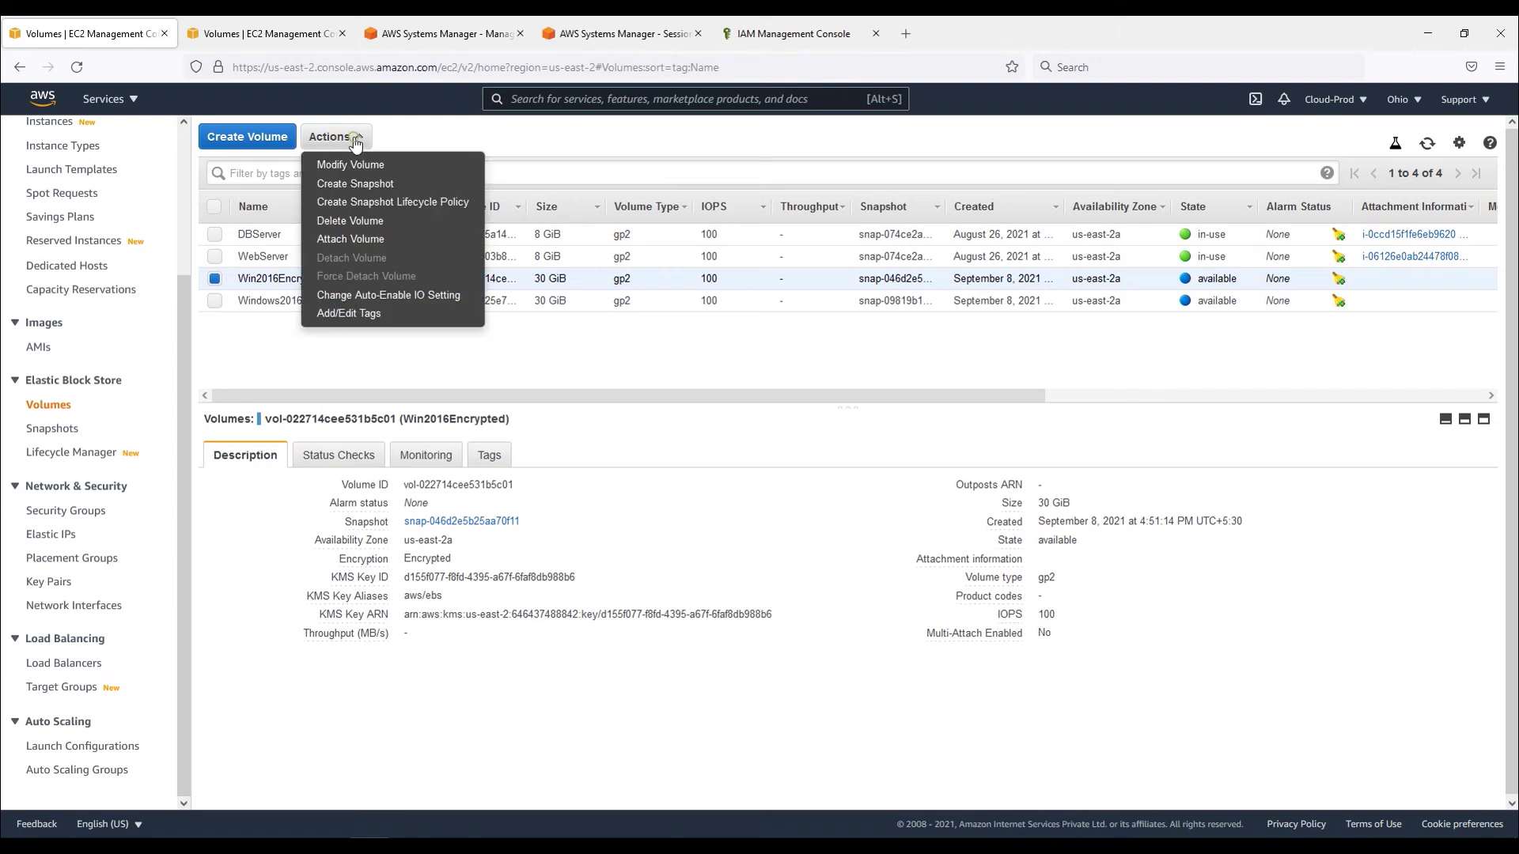
left_click(364, 234)
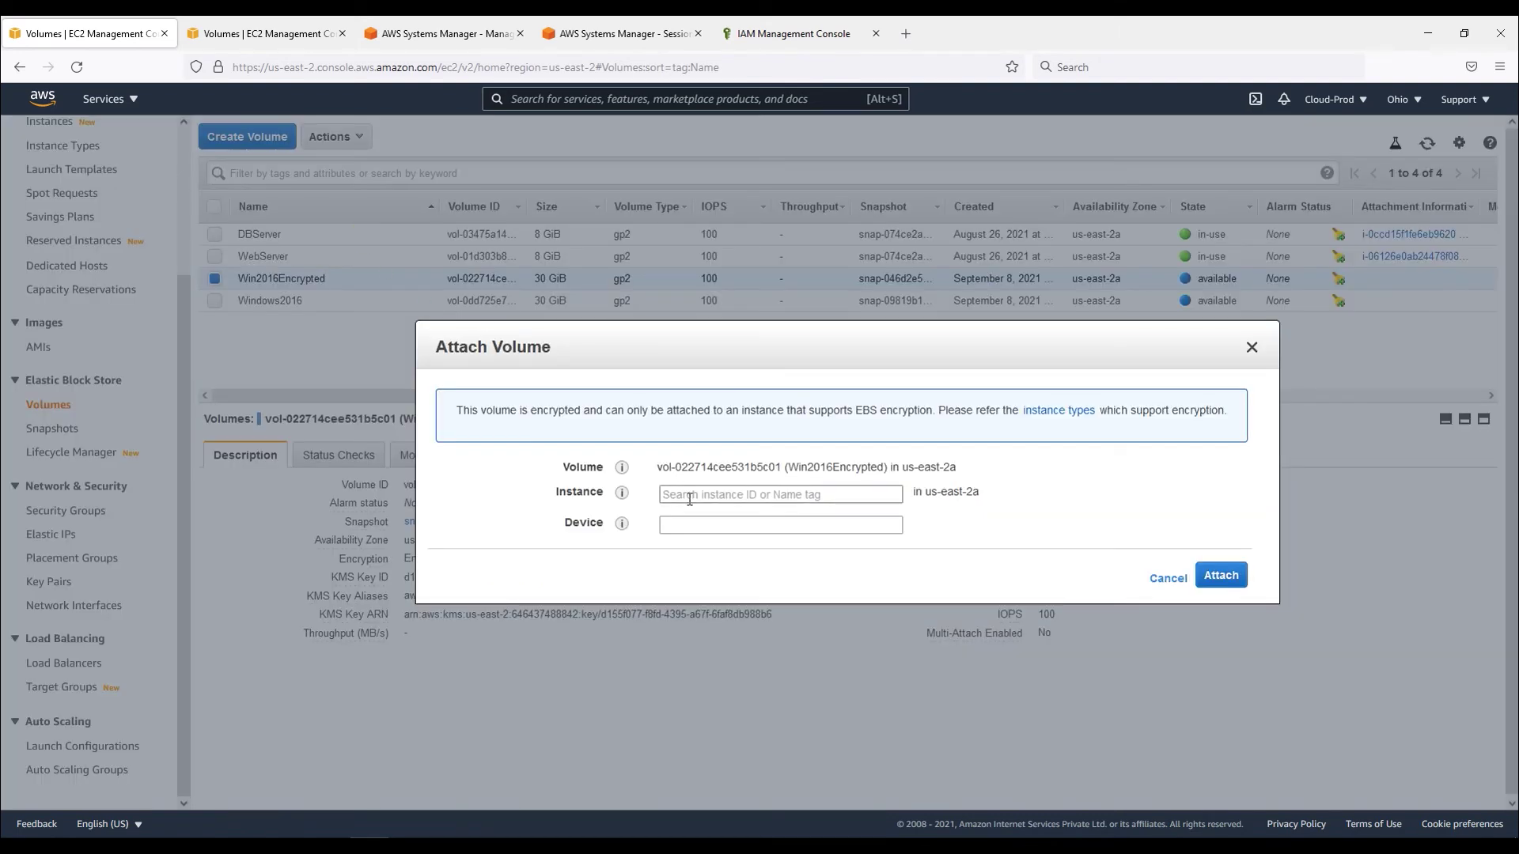
left_click(802, 495)
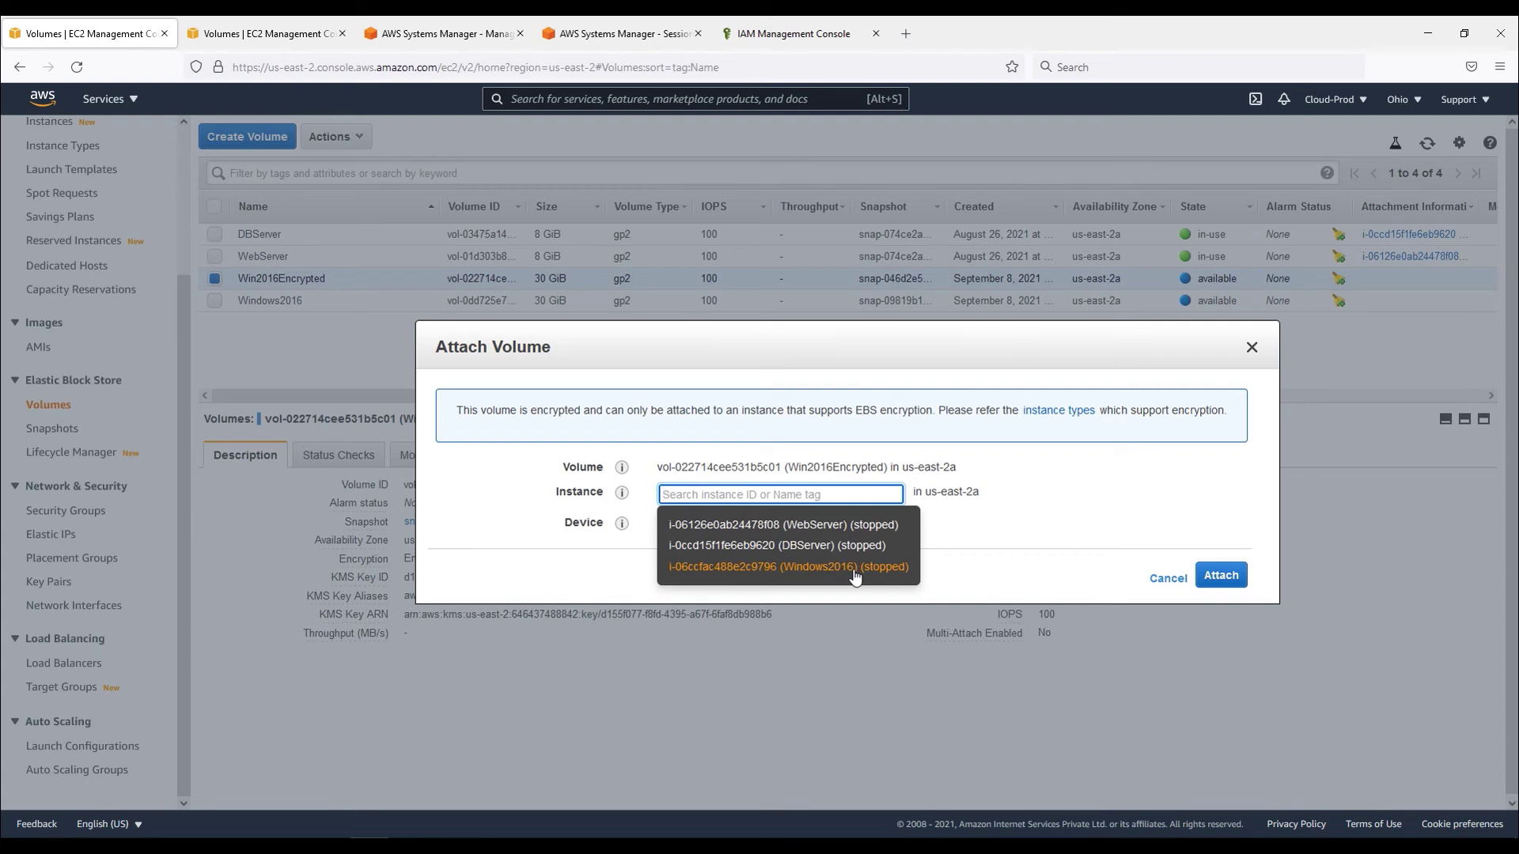
left_click(854, 568)
Switch to Notepad, select the noted root device name /dev/sda1, and return to the volume attachment in the browser.
left_click_drag(695, 528, 659, 526)
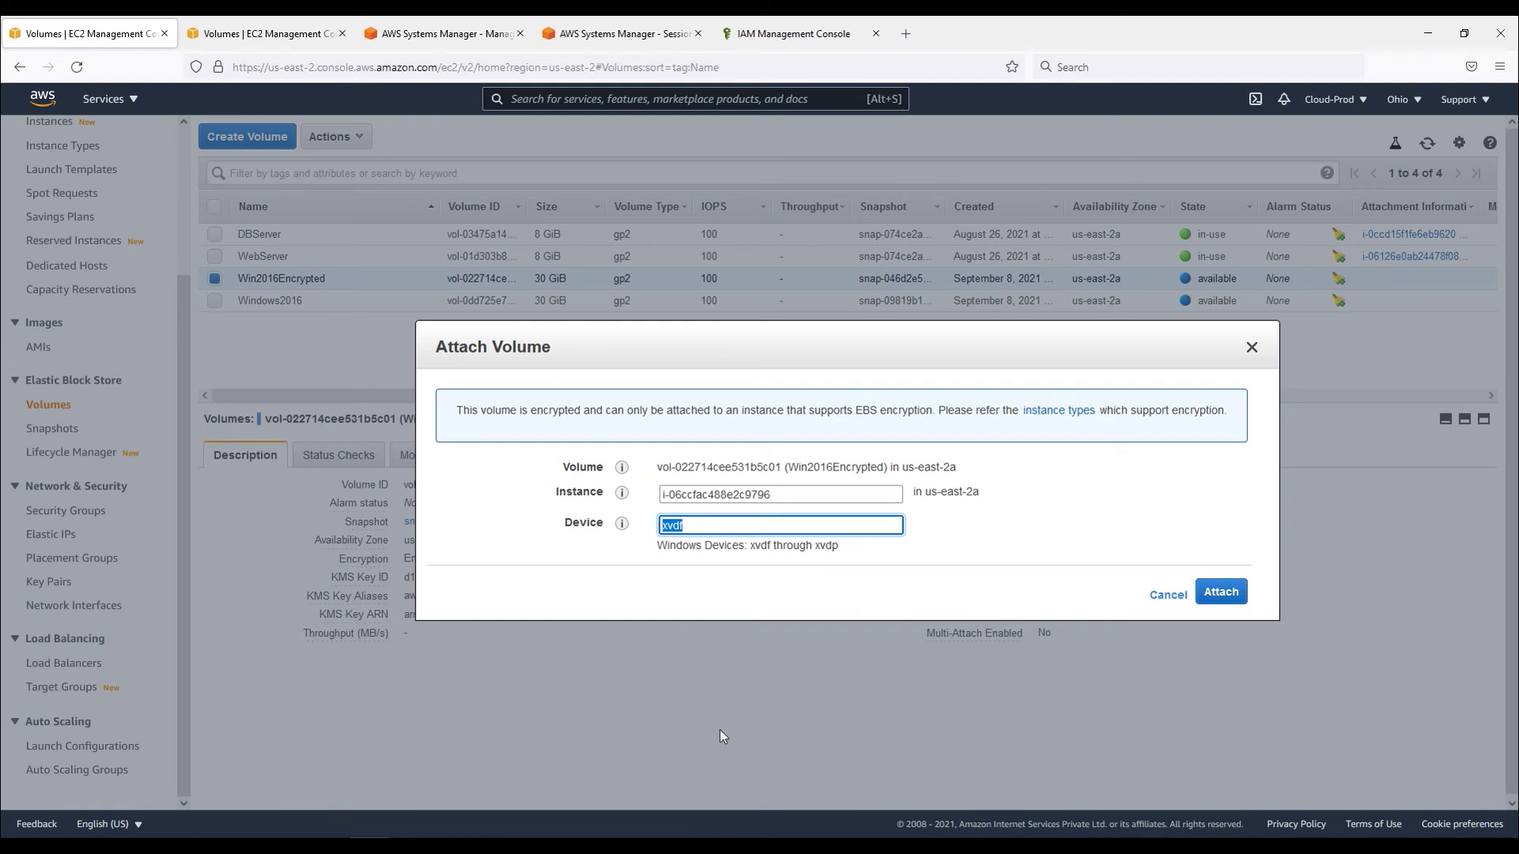
key("alt+Tab")
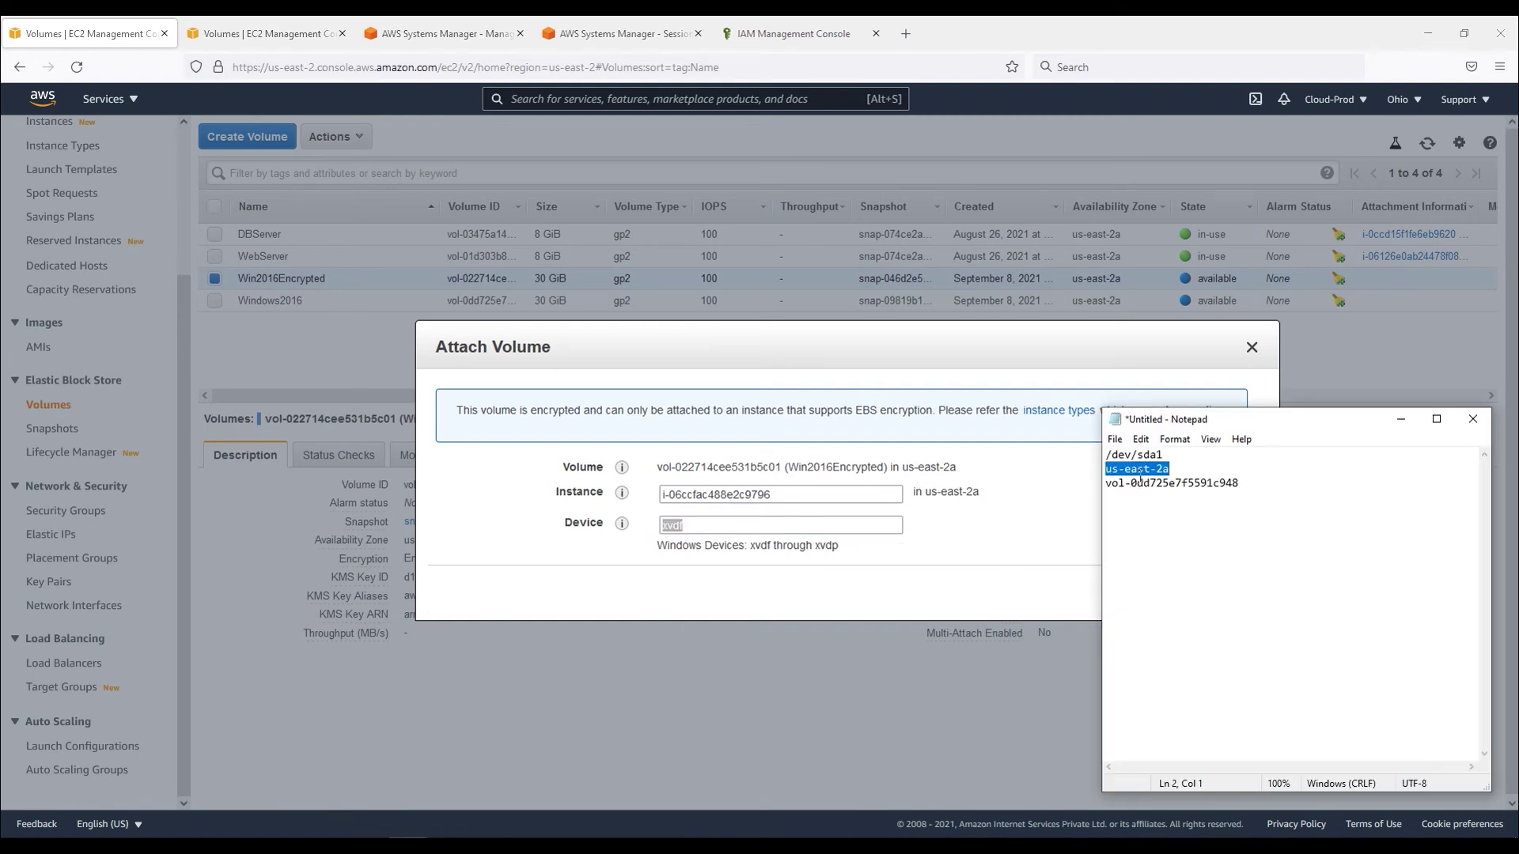
left_click_drag(1160, 455, 1106, 455)
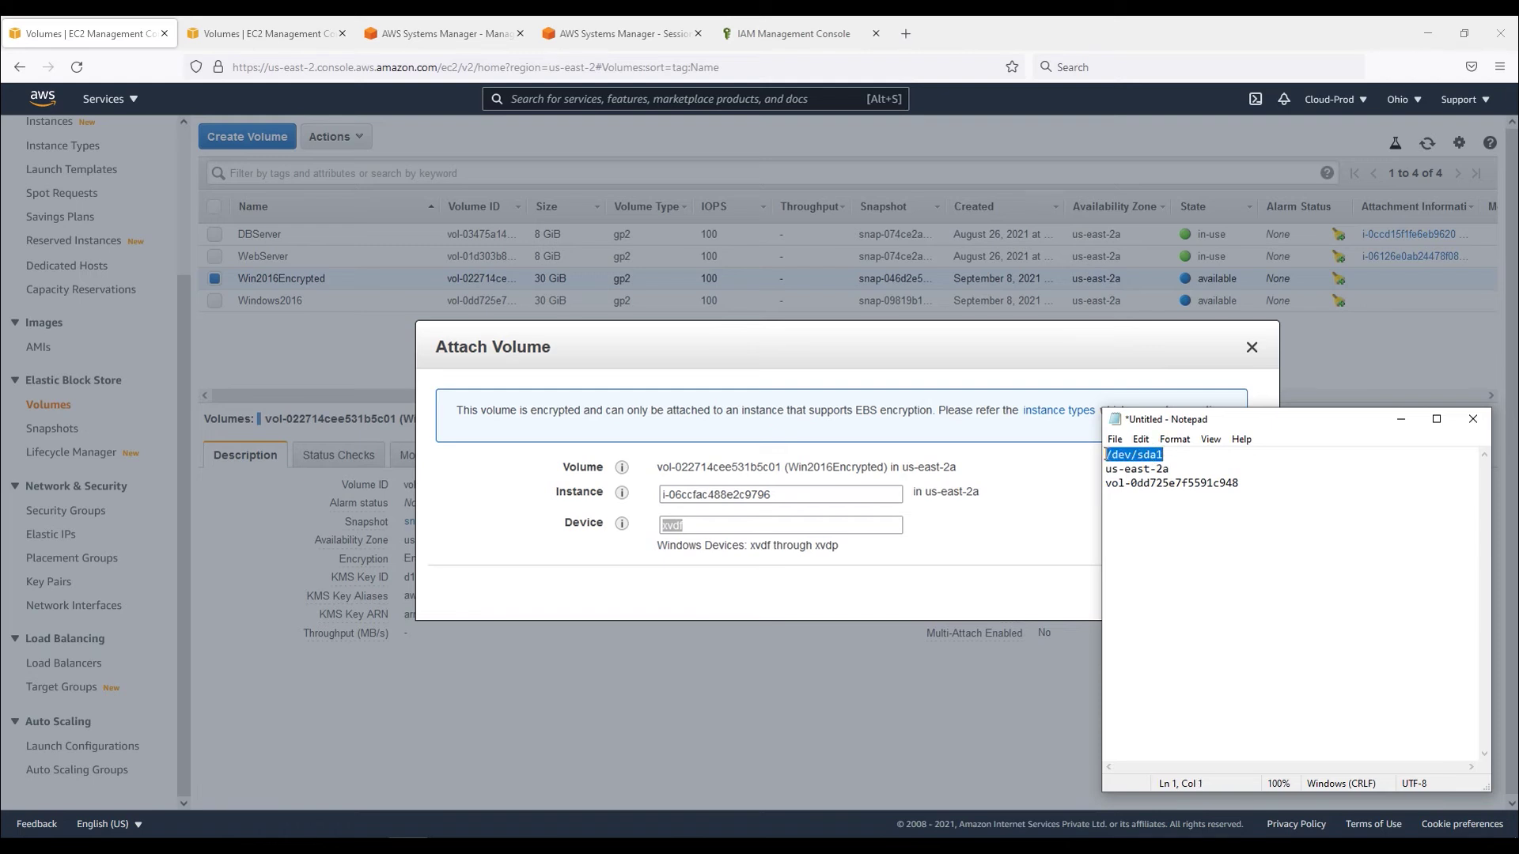
key("alt+Tab")
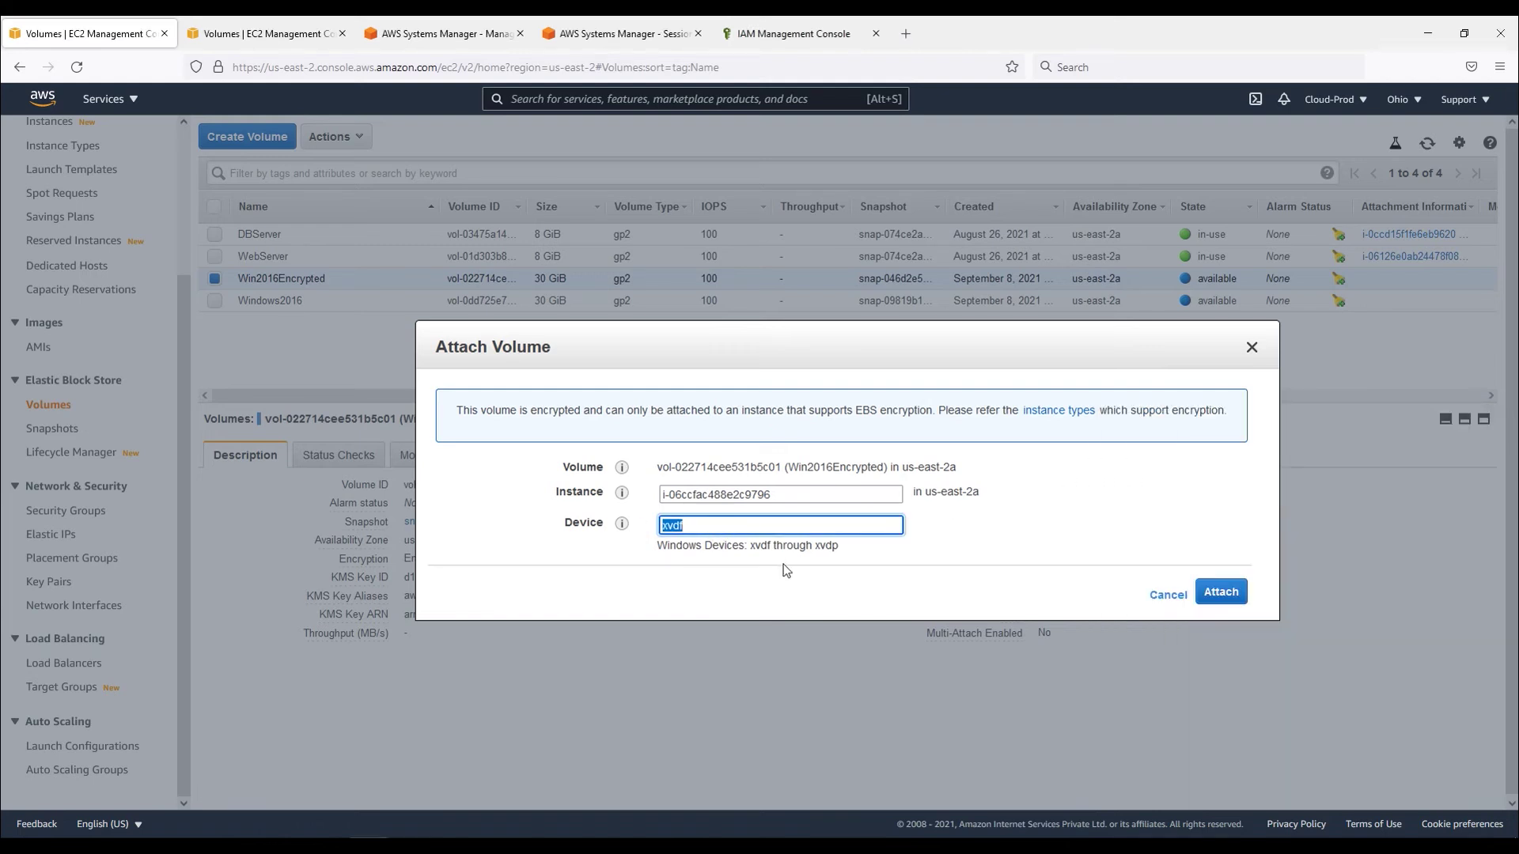
Show the help for the attachment's device name and open its device names documentation in a new browser tab.
left_click(627, 525)
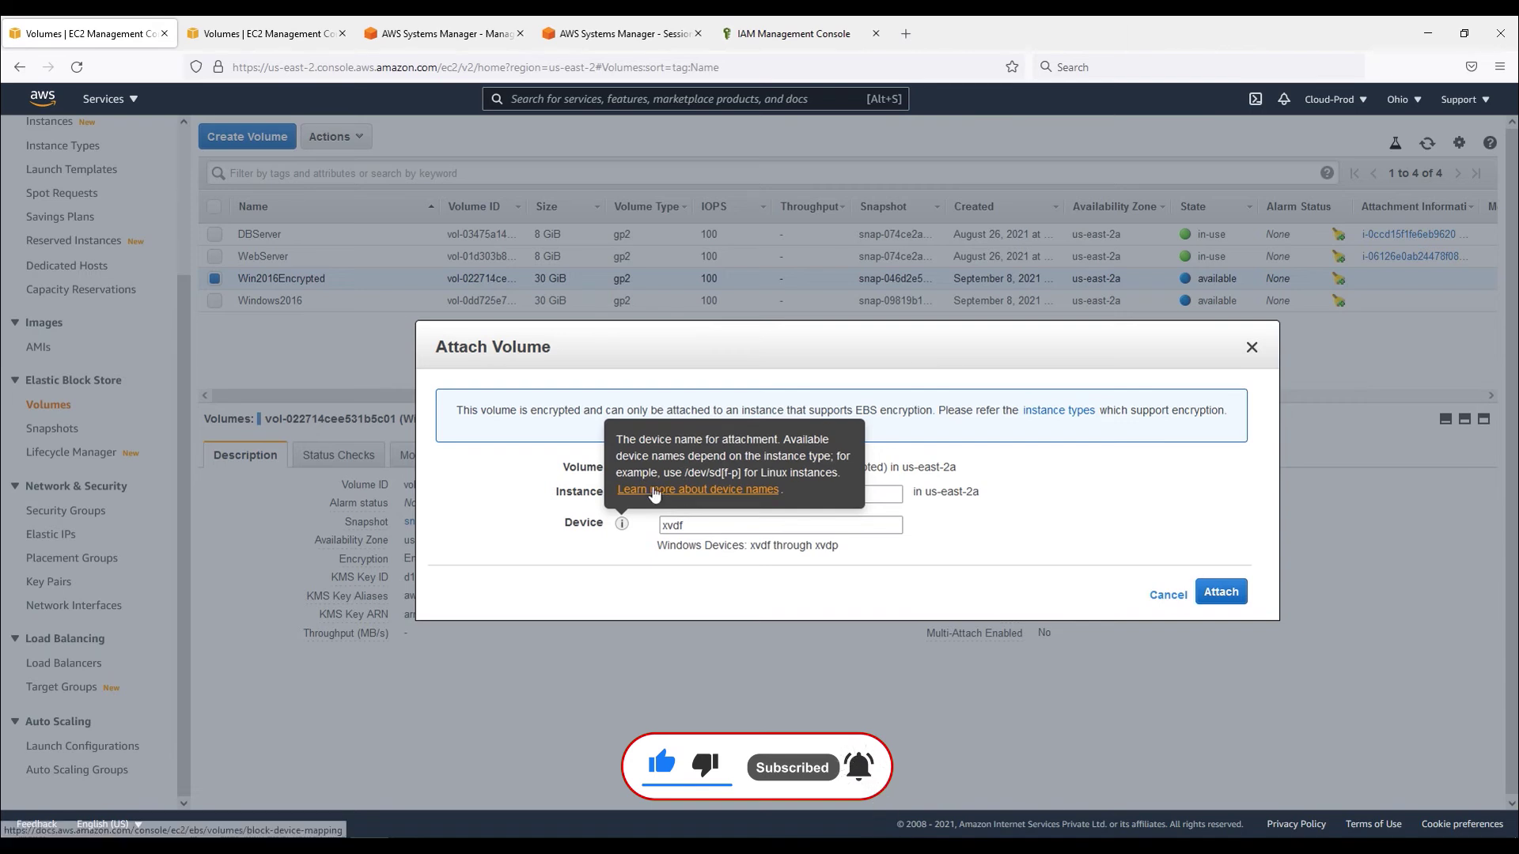
right_click(729, 496)
left_click(763, 503)
Set the device name to /dev/sda1 and attach the Win2016Encrypted volume to the Windows2016 instance.
left_click(711, 524)
double_click(711, 525)
type("/dev/sda1")
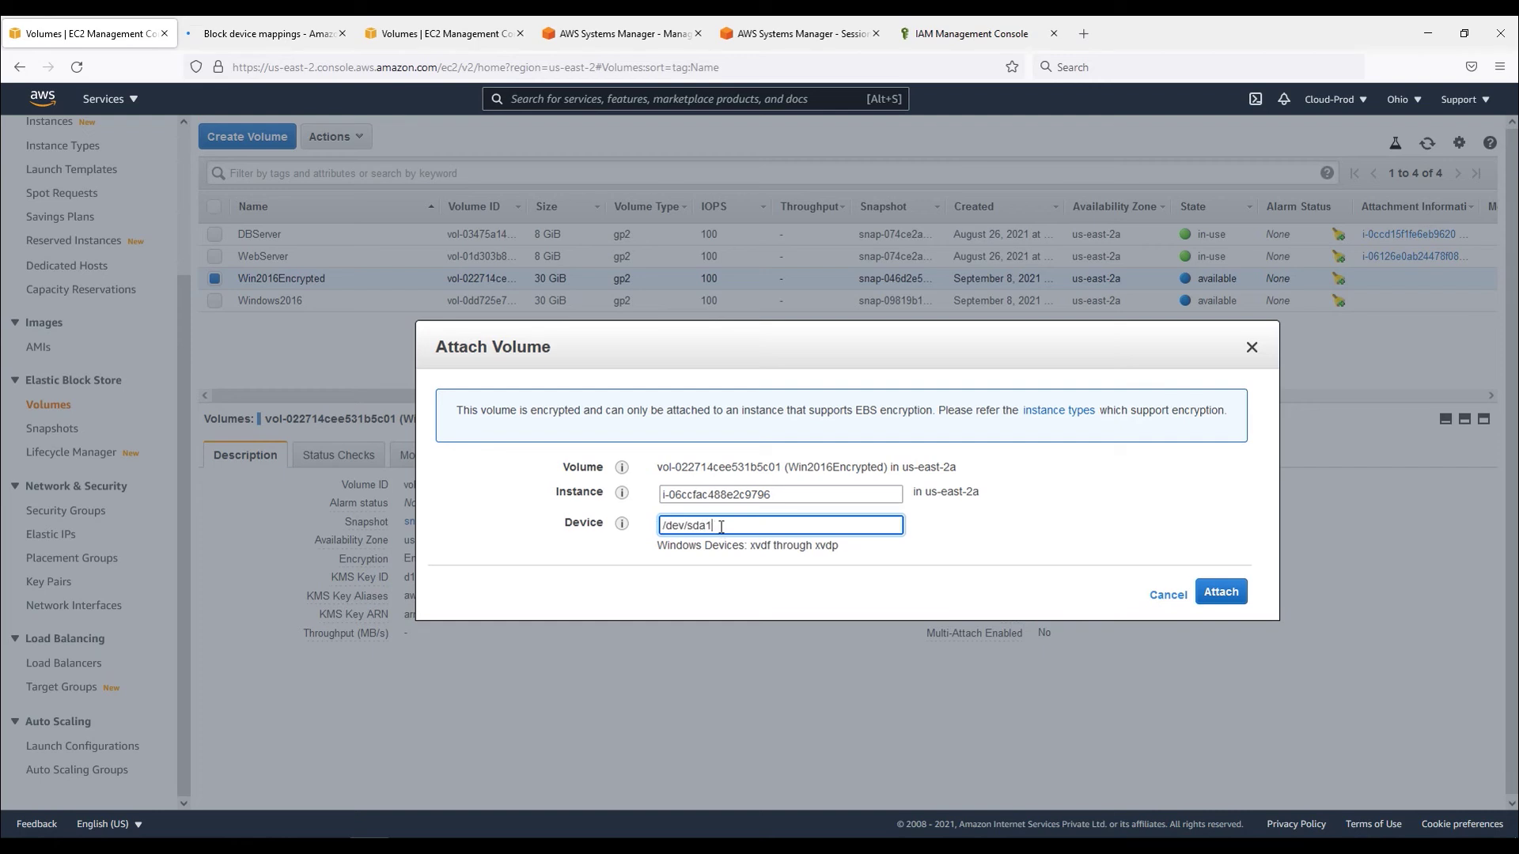
left_click(1232, 598)
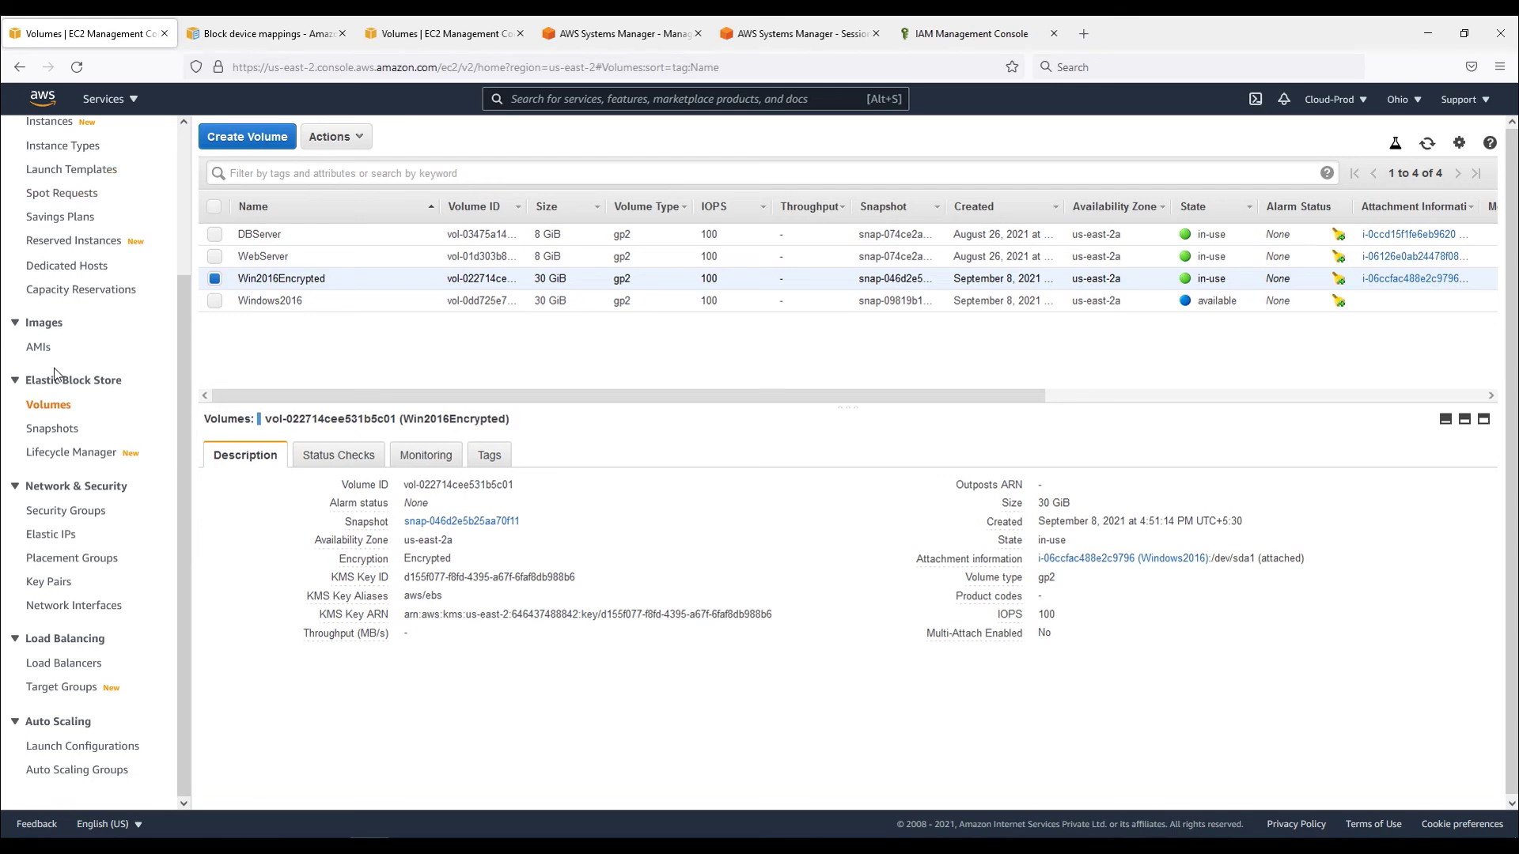
Return to the instance list, refresh it, and check the Windows2016 instance's block device in its storage details.
scroll(75, 312, "up", 3)
left_click(63, 304)
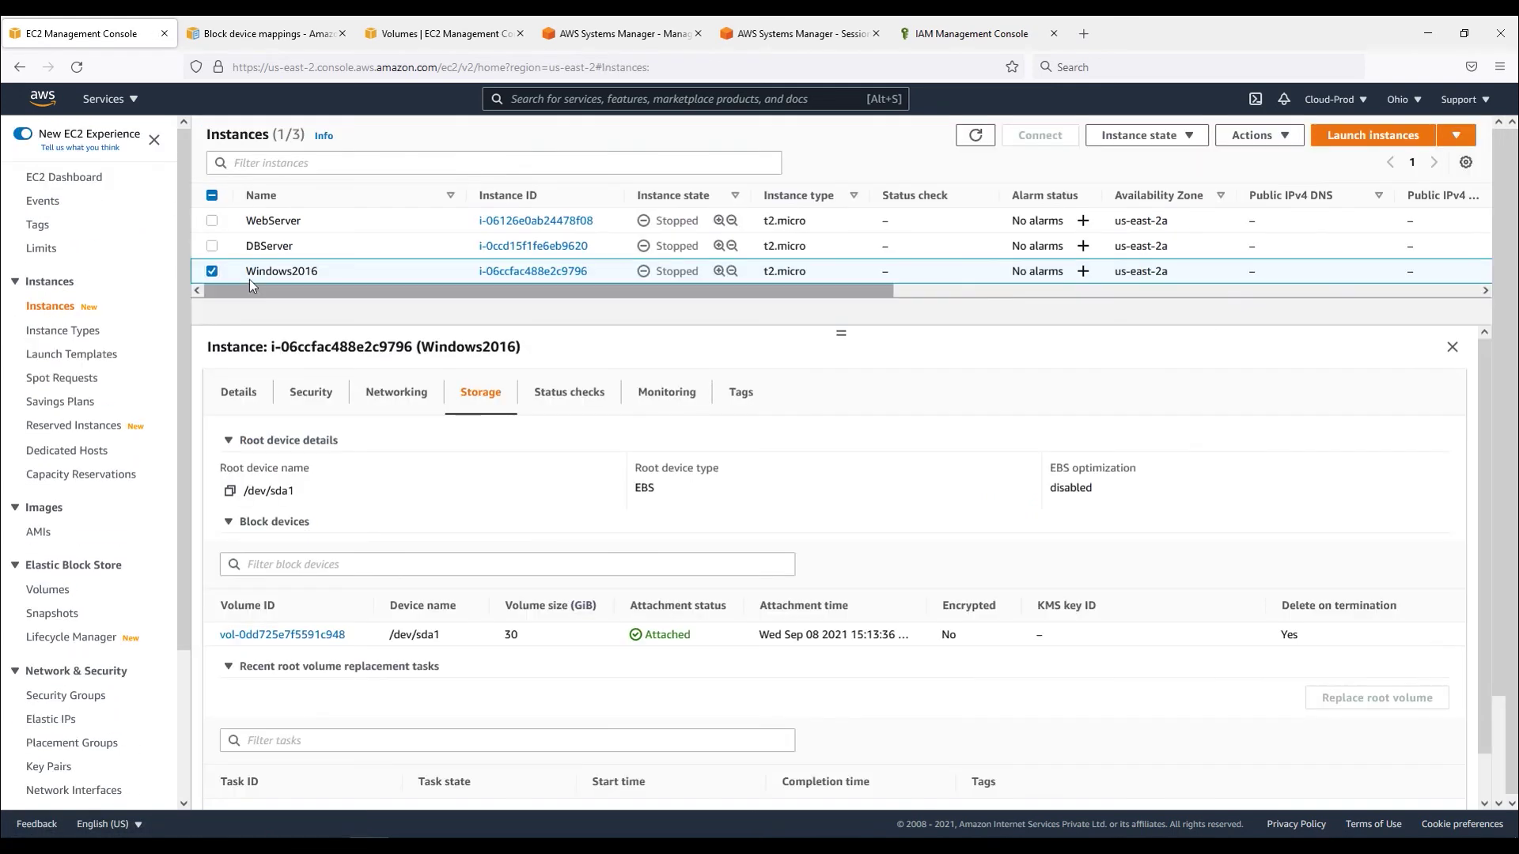
left_click(975, 134)
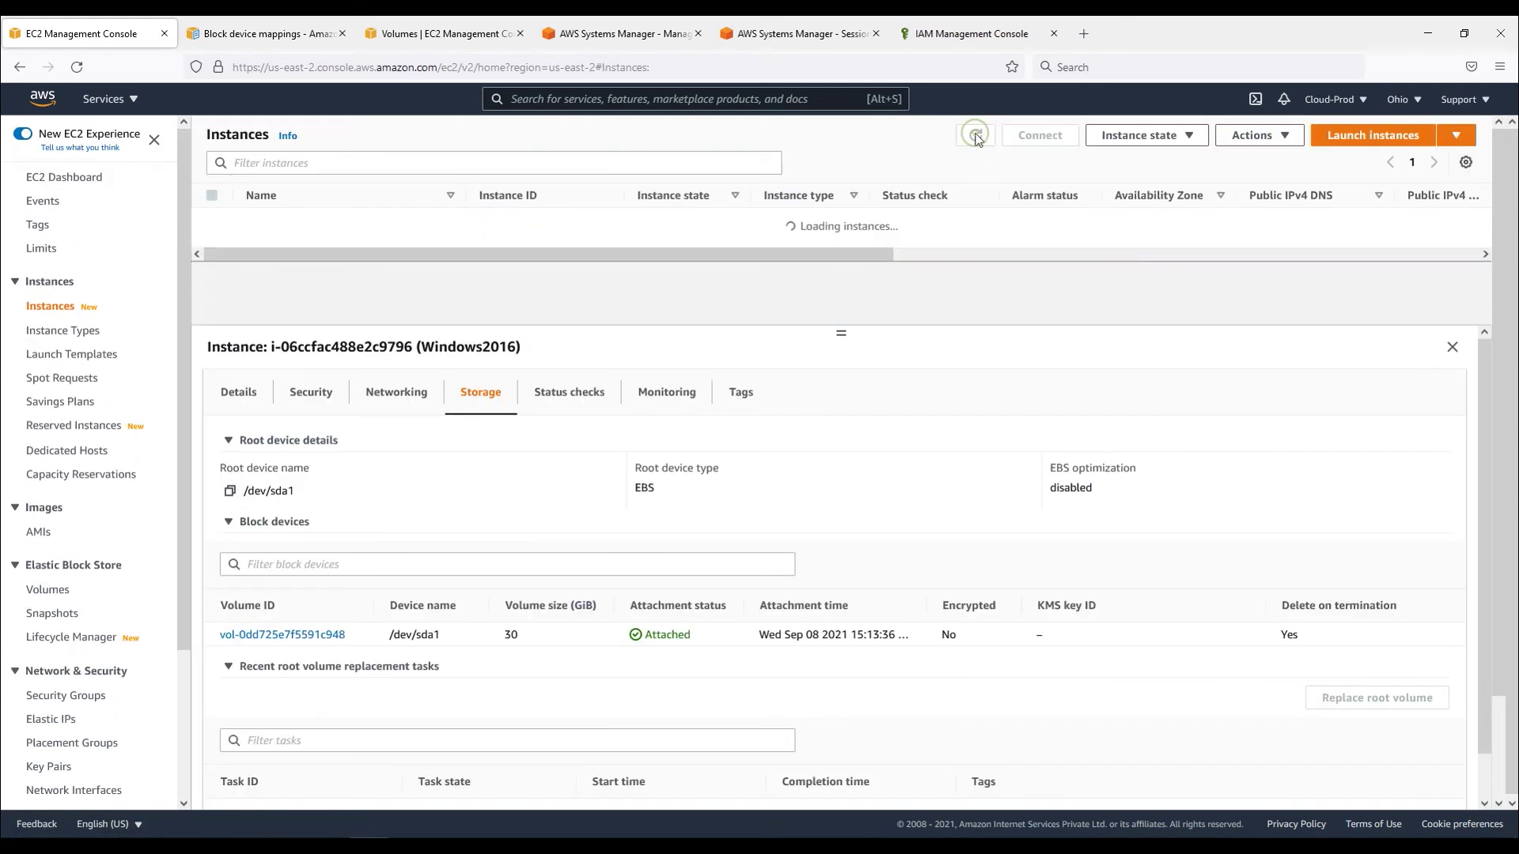
left_click(313, 392)
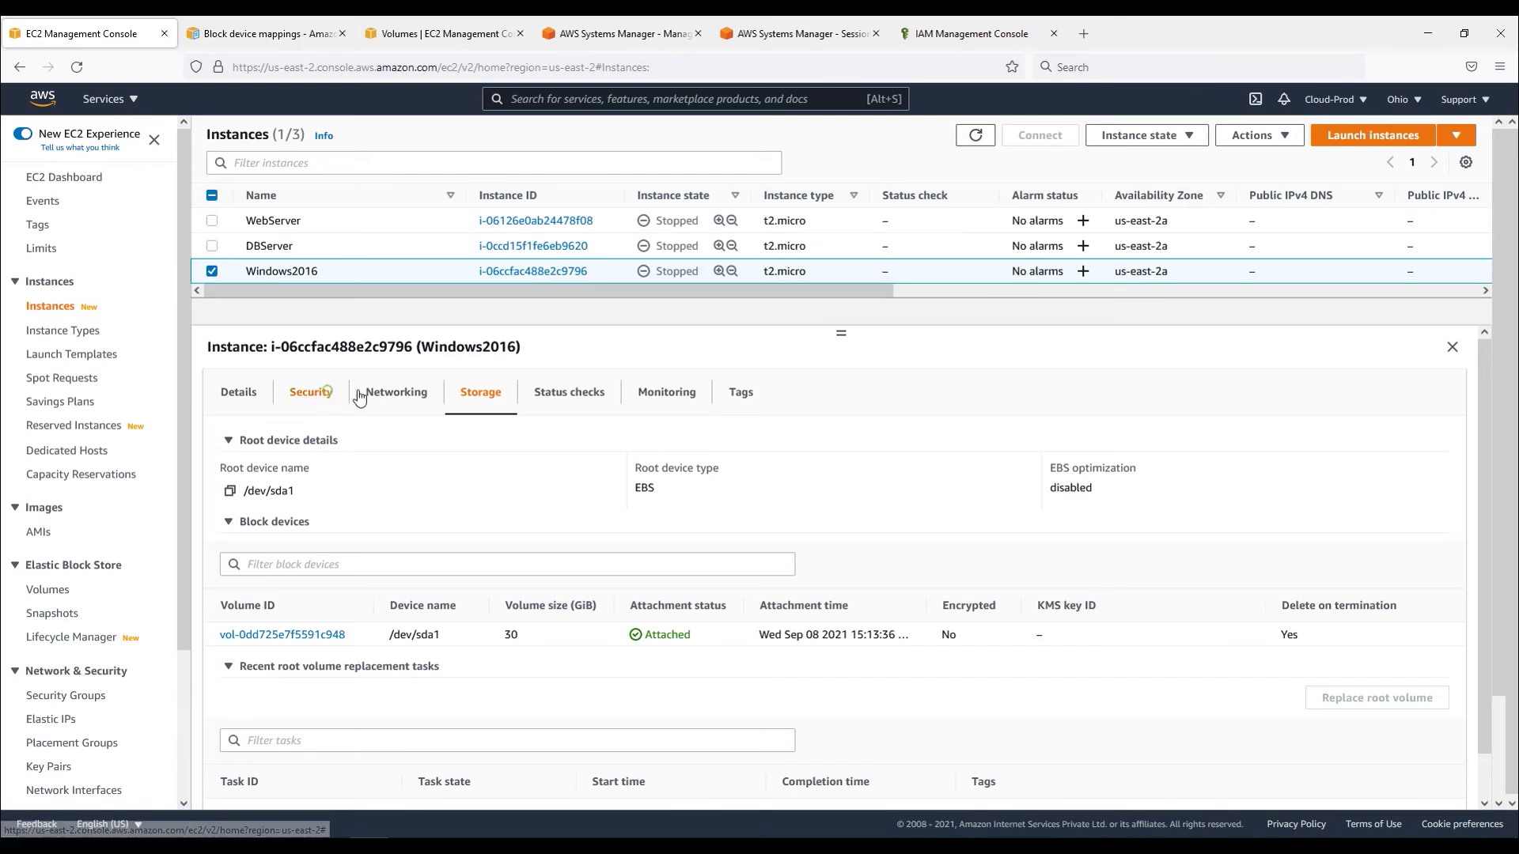
left_click(468, 393)
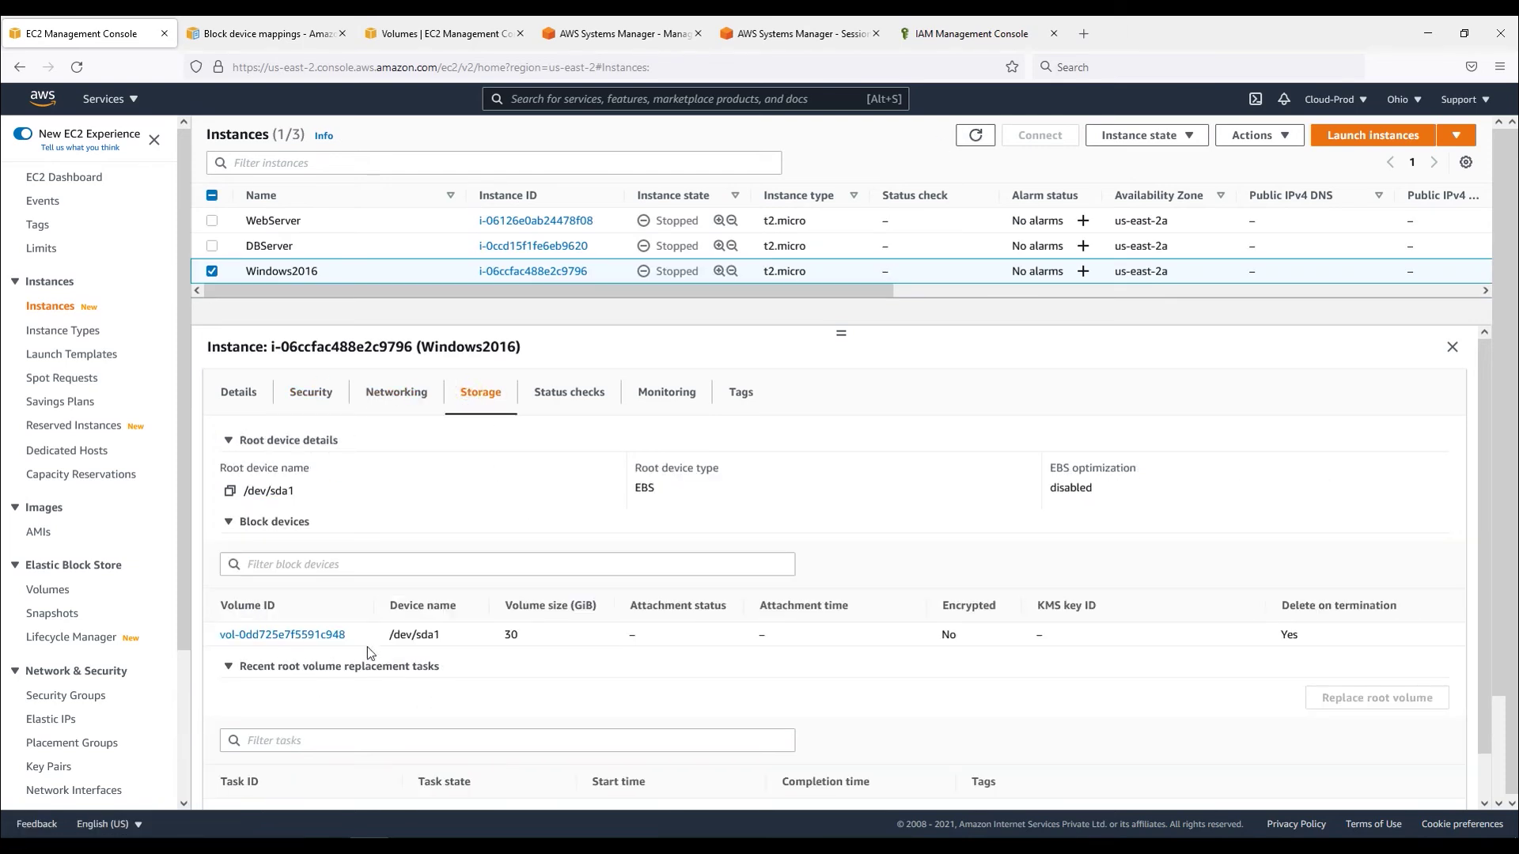
left_click_drag(459, 636, 381, 635)
Reload the instances page and verify the Windows2016 root volume's ID, attachment status and encryption in an enlarged details pane.
left_click(77, 68)
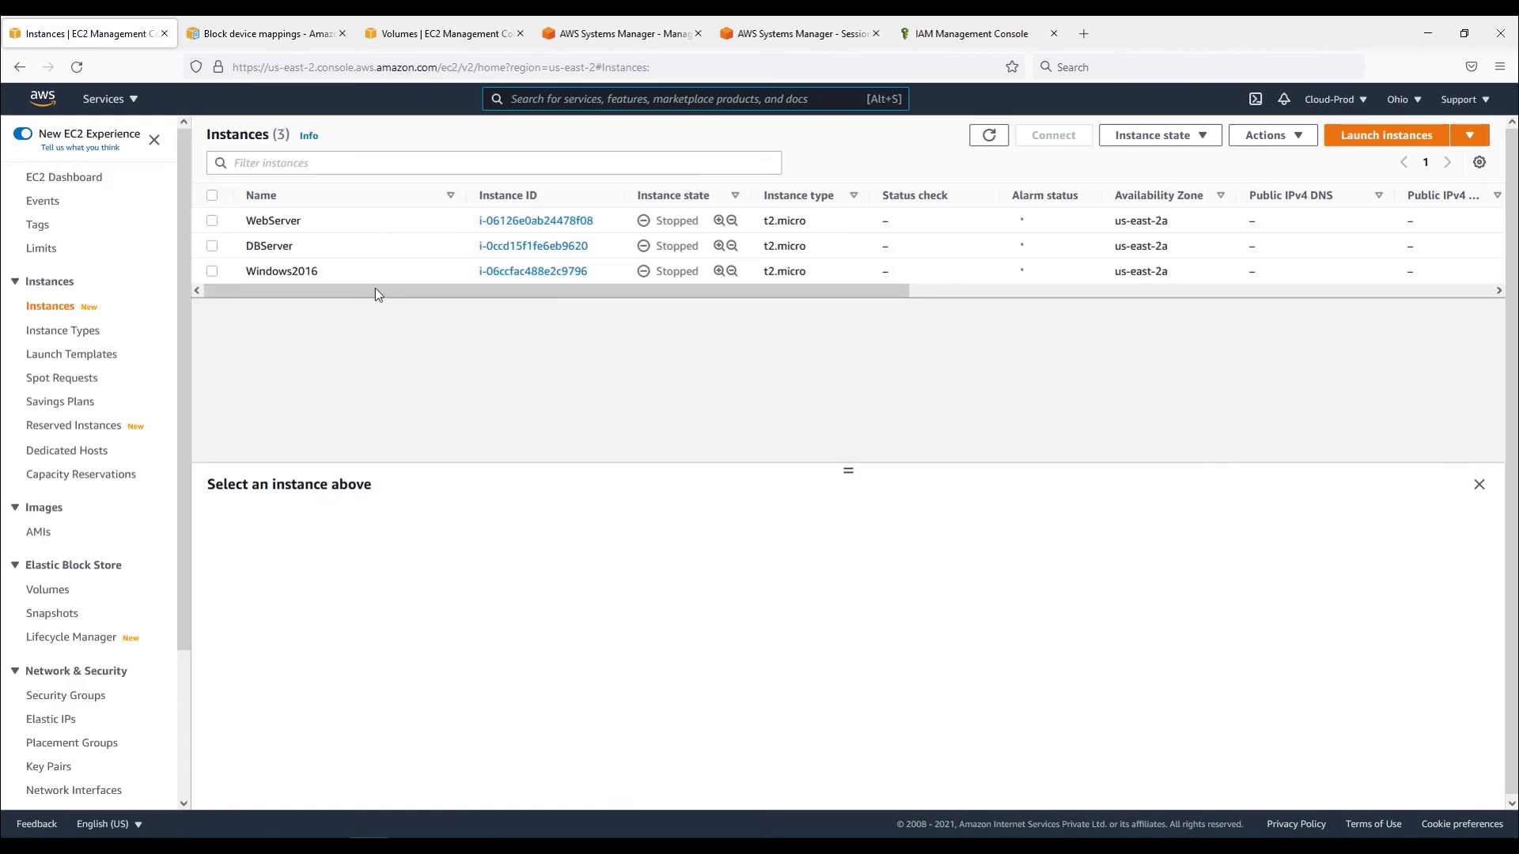
left_click(281, 271)
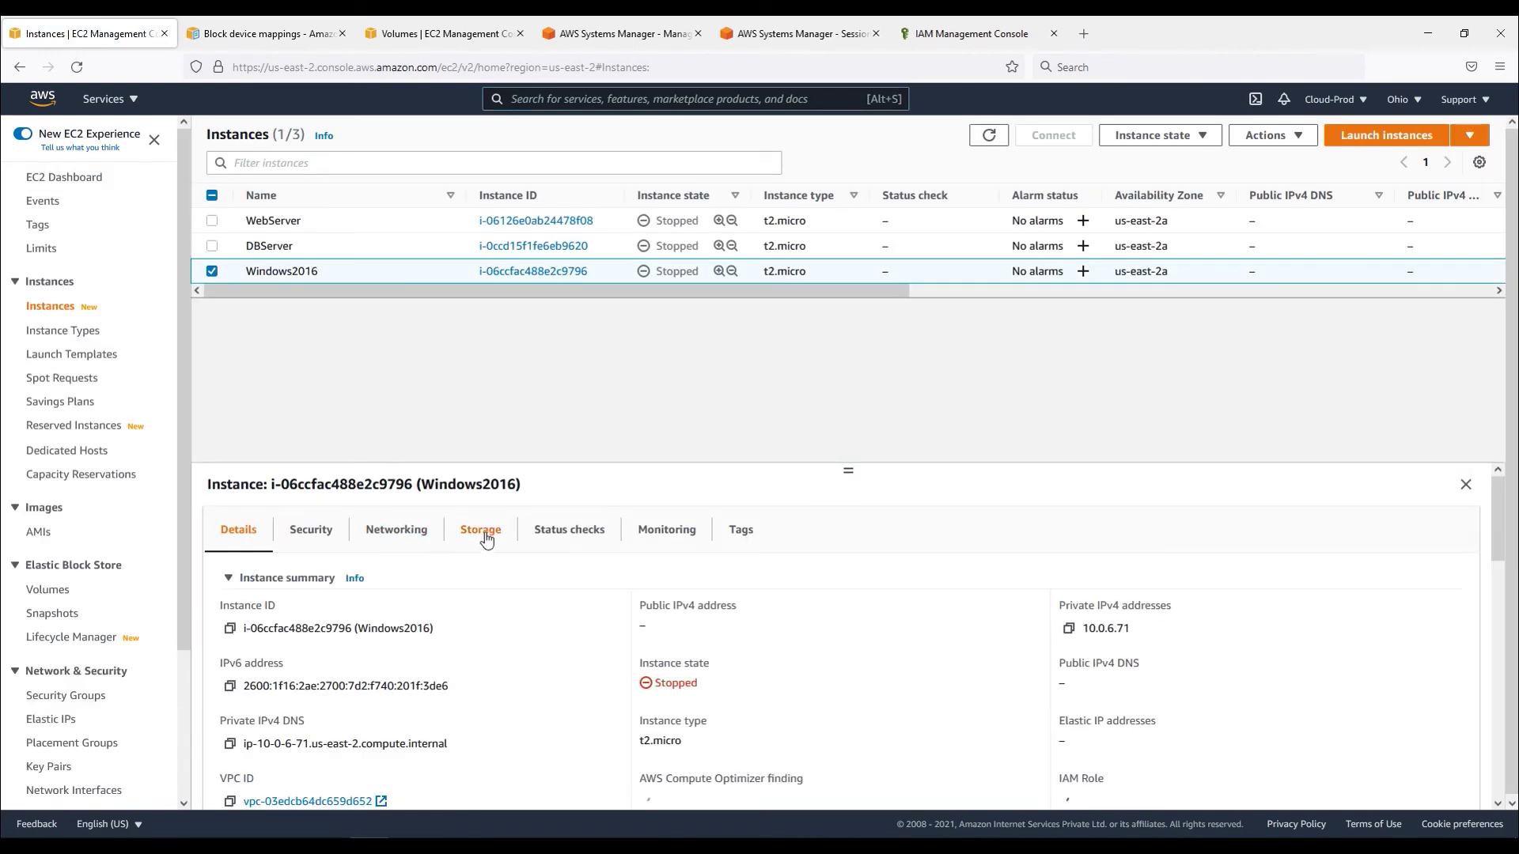
left_click(483, 531)
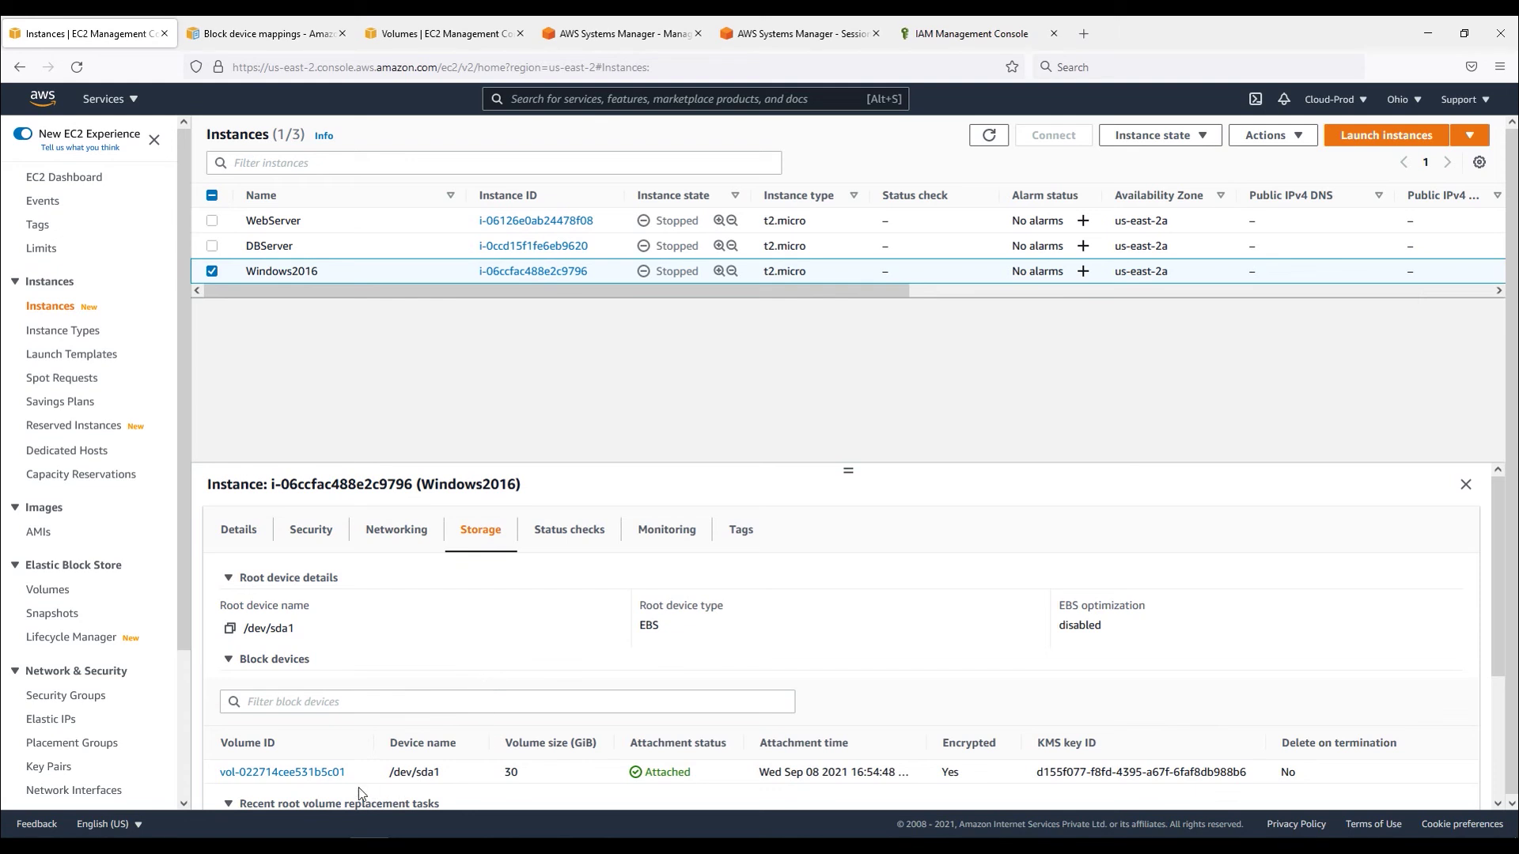
left_click_drag(347, 775, 308, 777)
left_click_drag(814, 467, 843, 340)
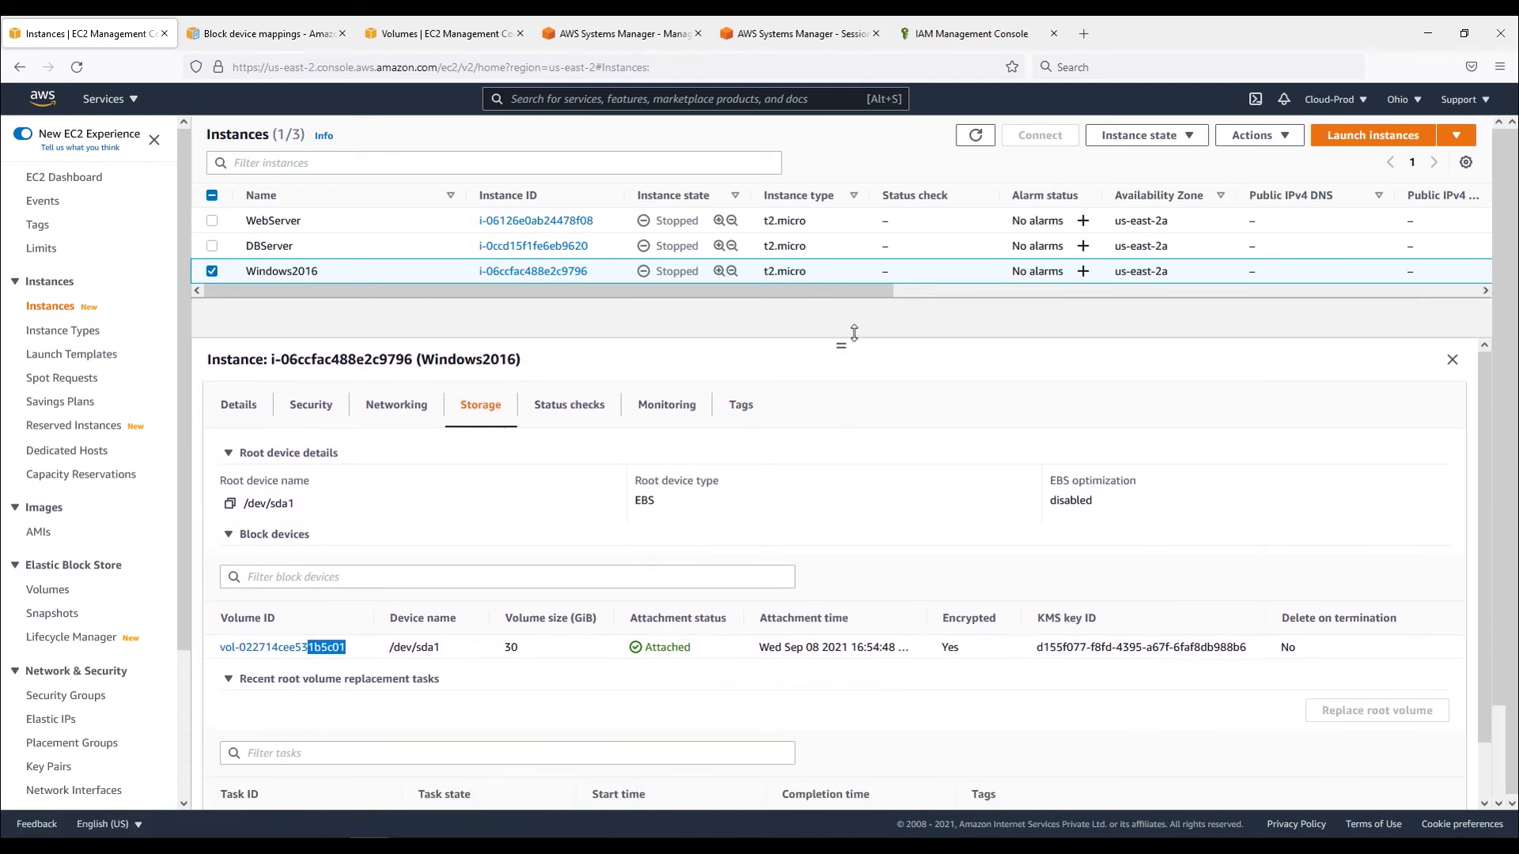
left_click_drag(642, 648, 695, 648)
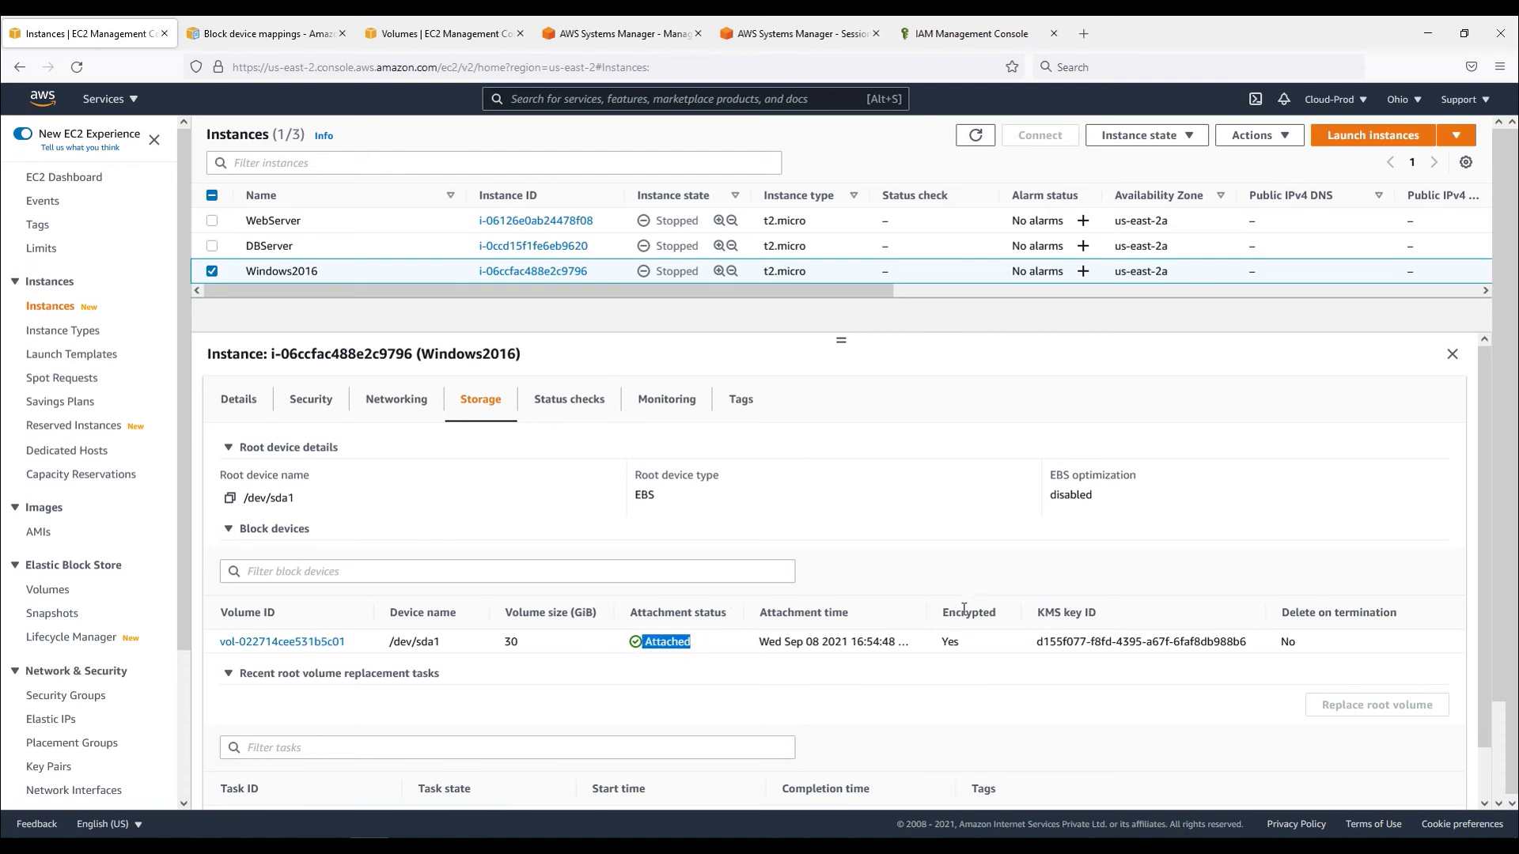
left_click_drag(941, 642, 959, 642)
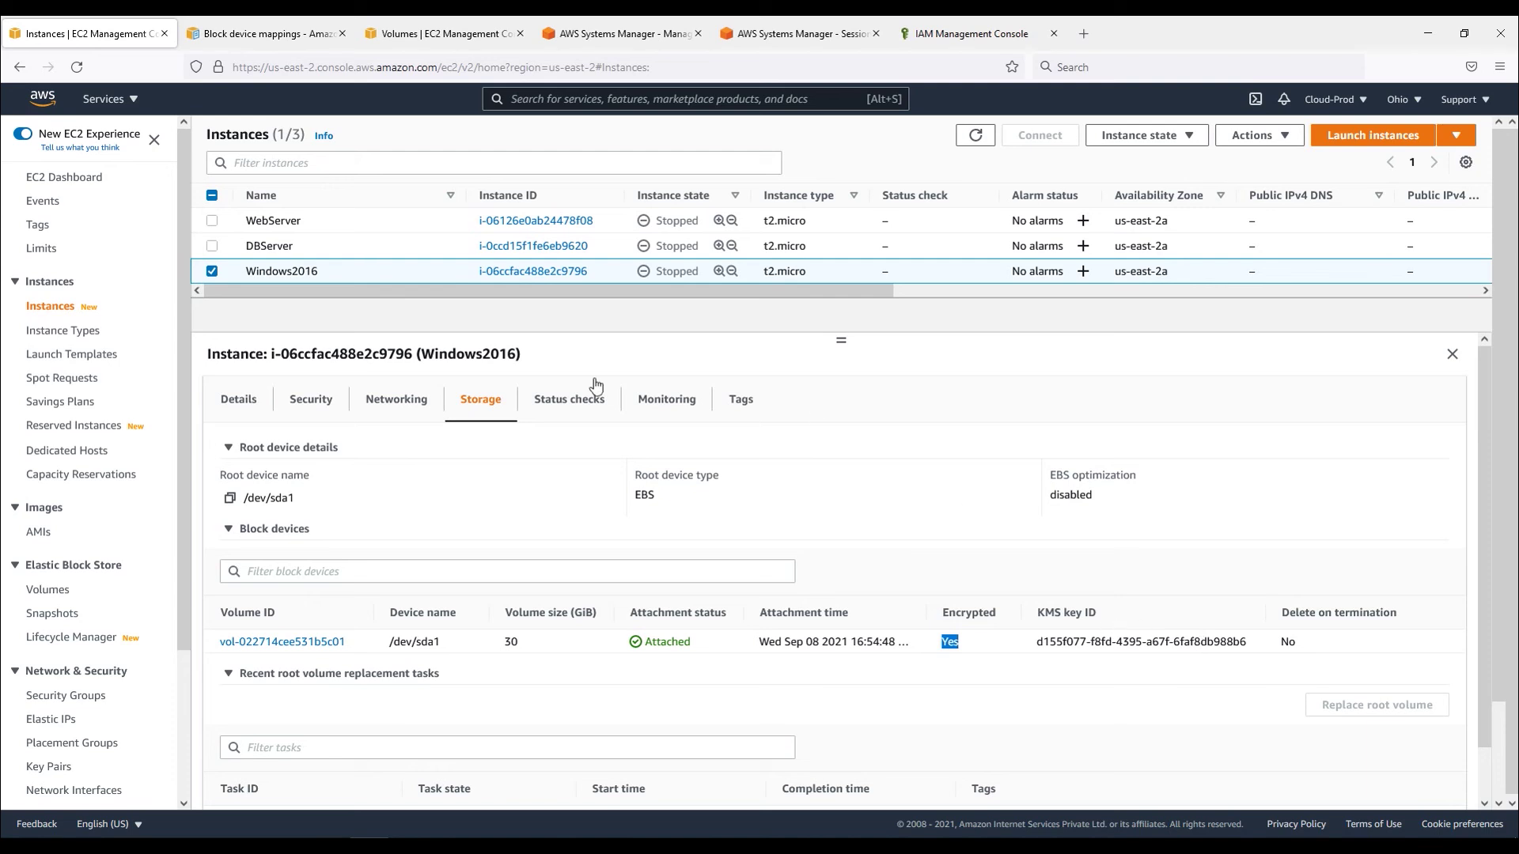
Start the Windows2016 instance, dismiss the notification, and refresh the instance list to follow its state.
left_click(1186, 141)
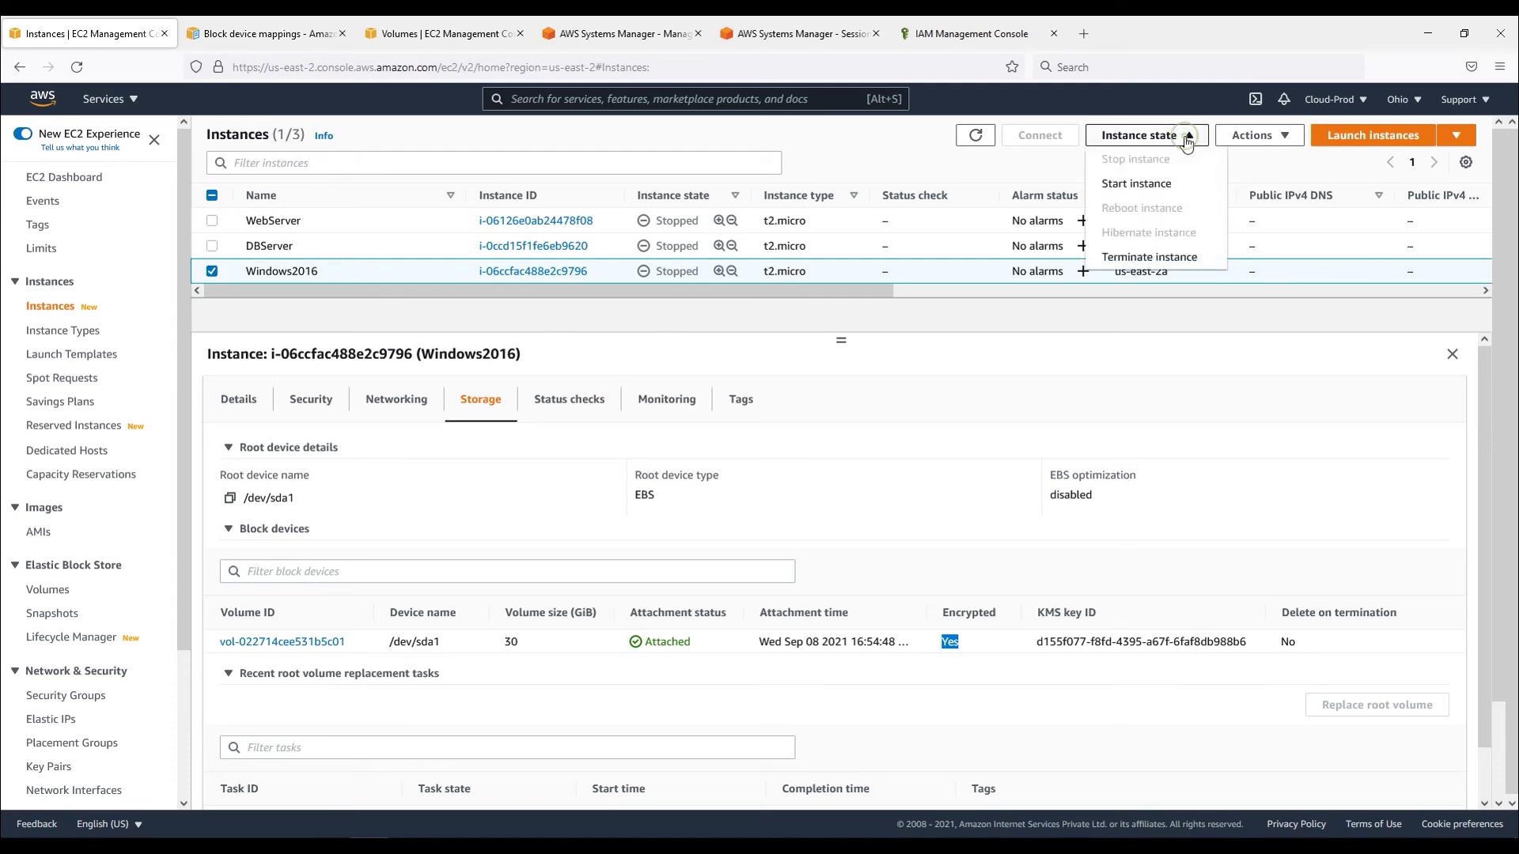
left_click(1182, 181)
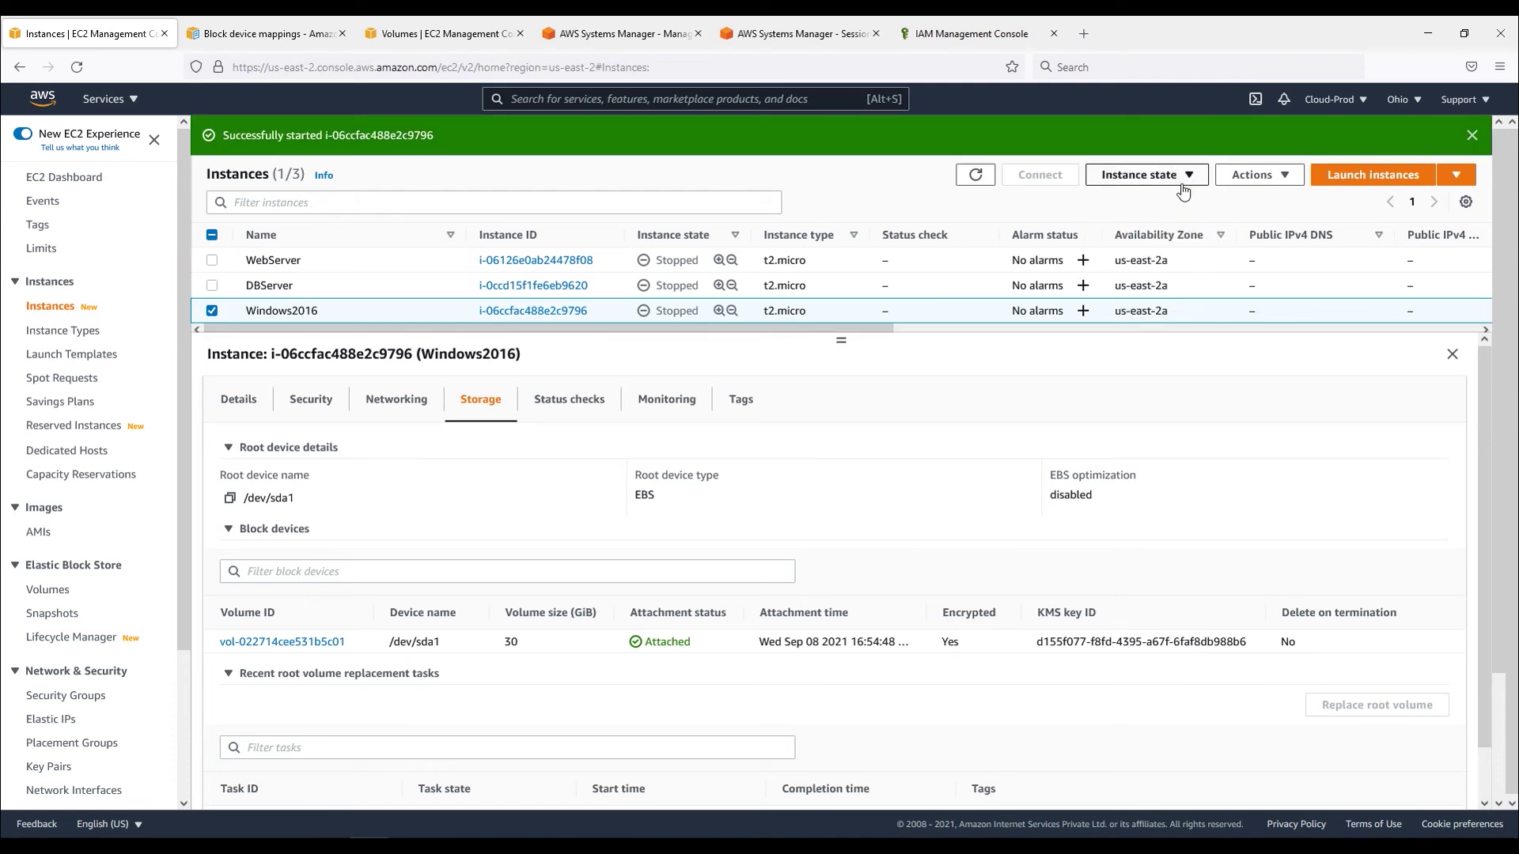
left_click(1471, 136)
left_click(977, 138)
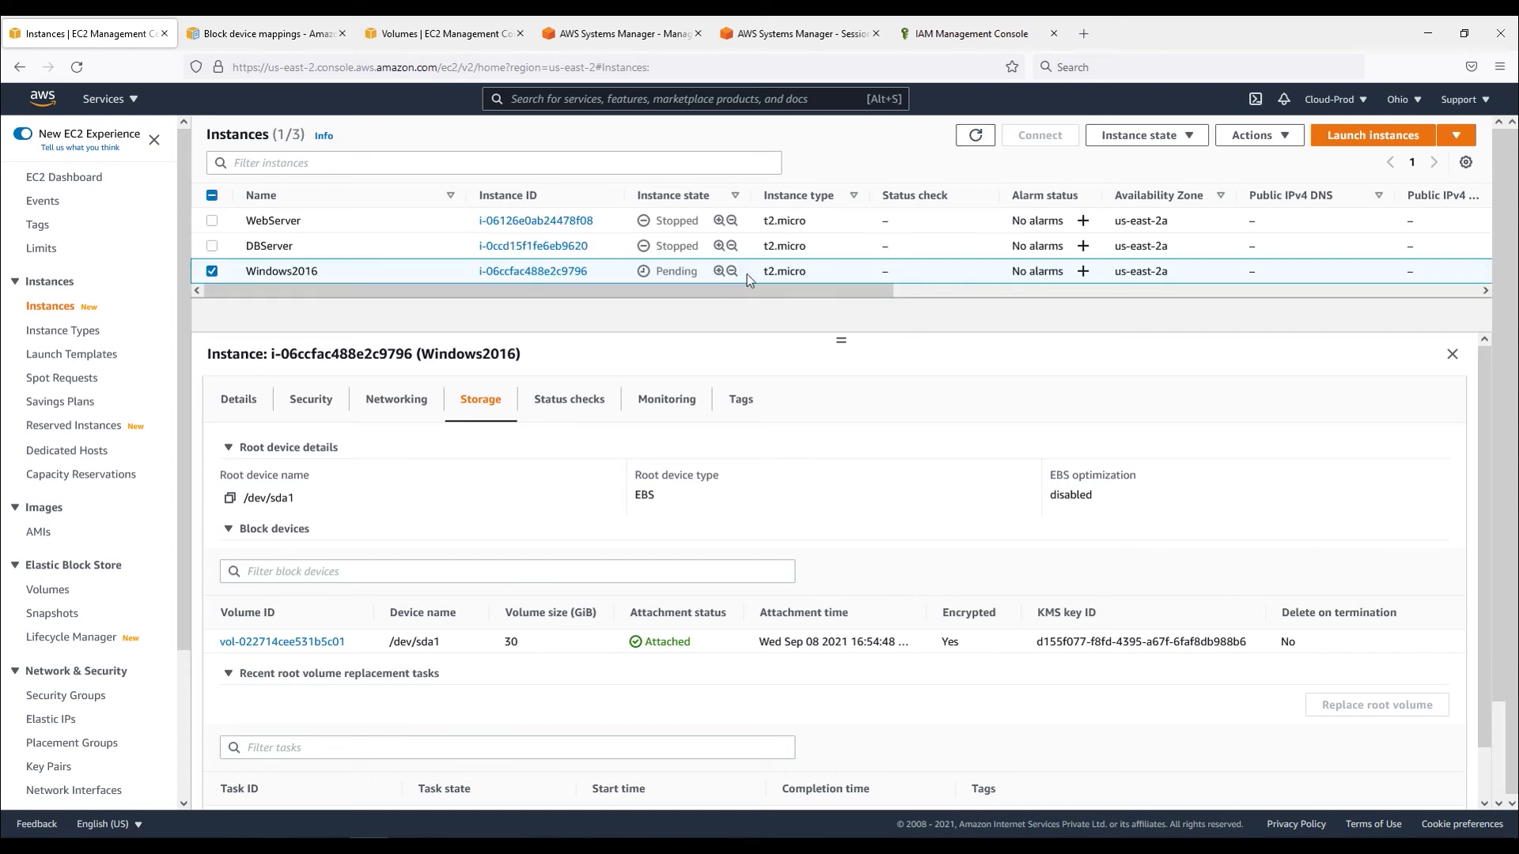
left_click(981, 141)
left_click(977, 137)
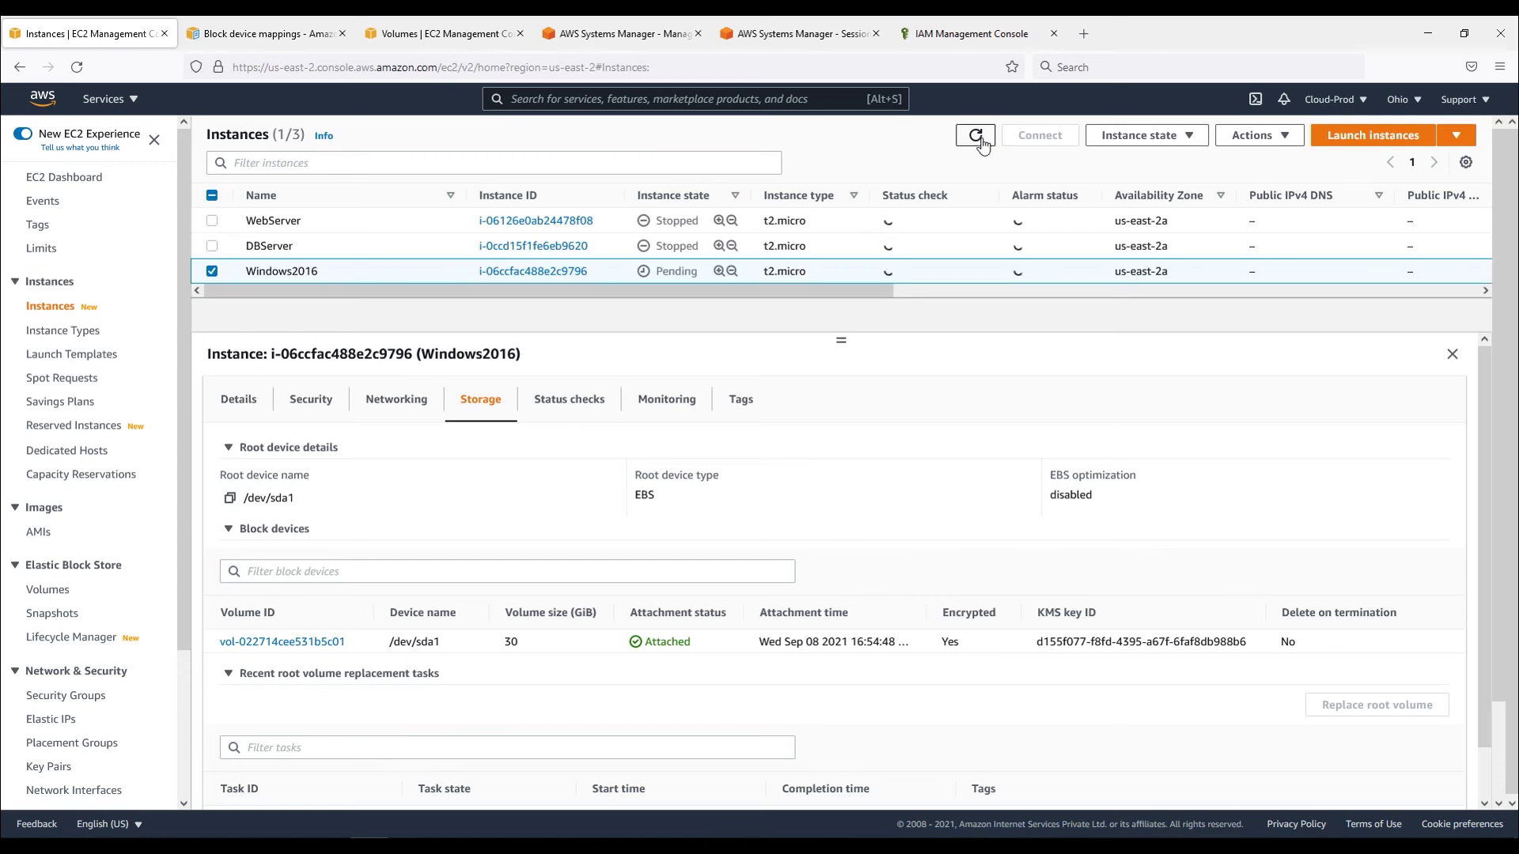
Review the Windows2016 instance's inbound and outbound rules and open its security group in a new browser tab.
left_click(307, 400)
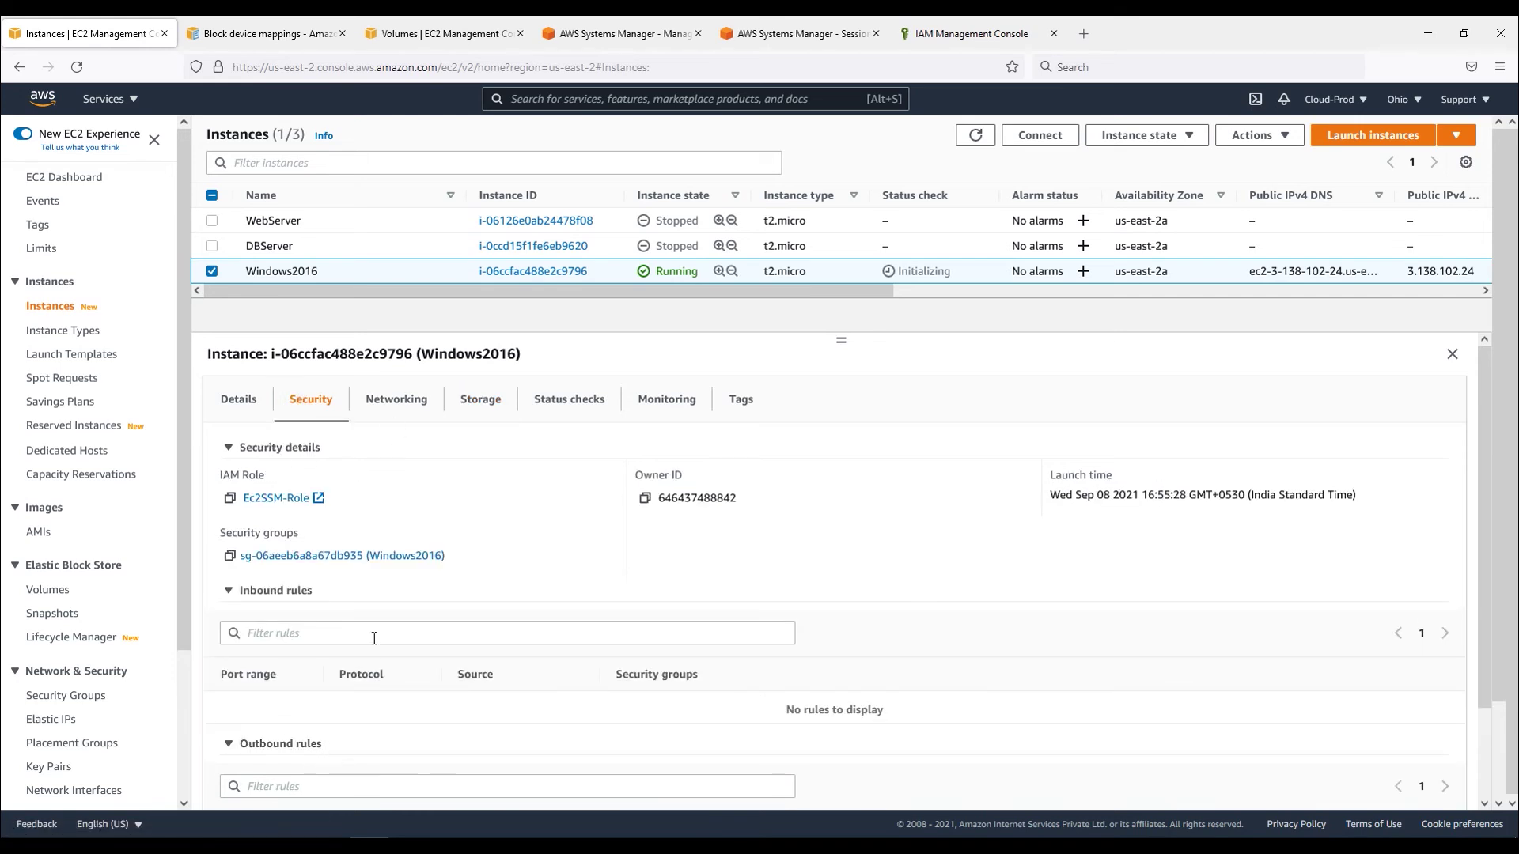
scroll(373, 638, "down", 2)
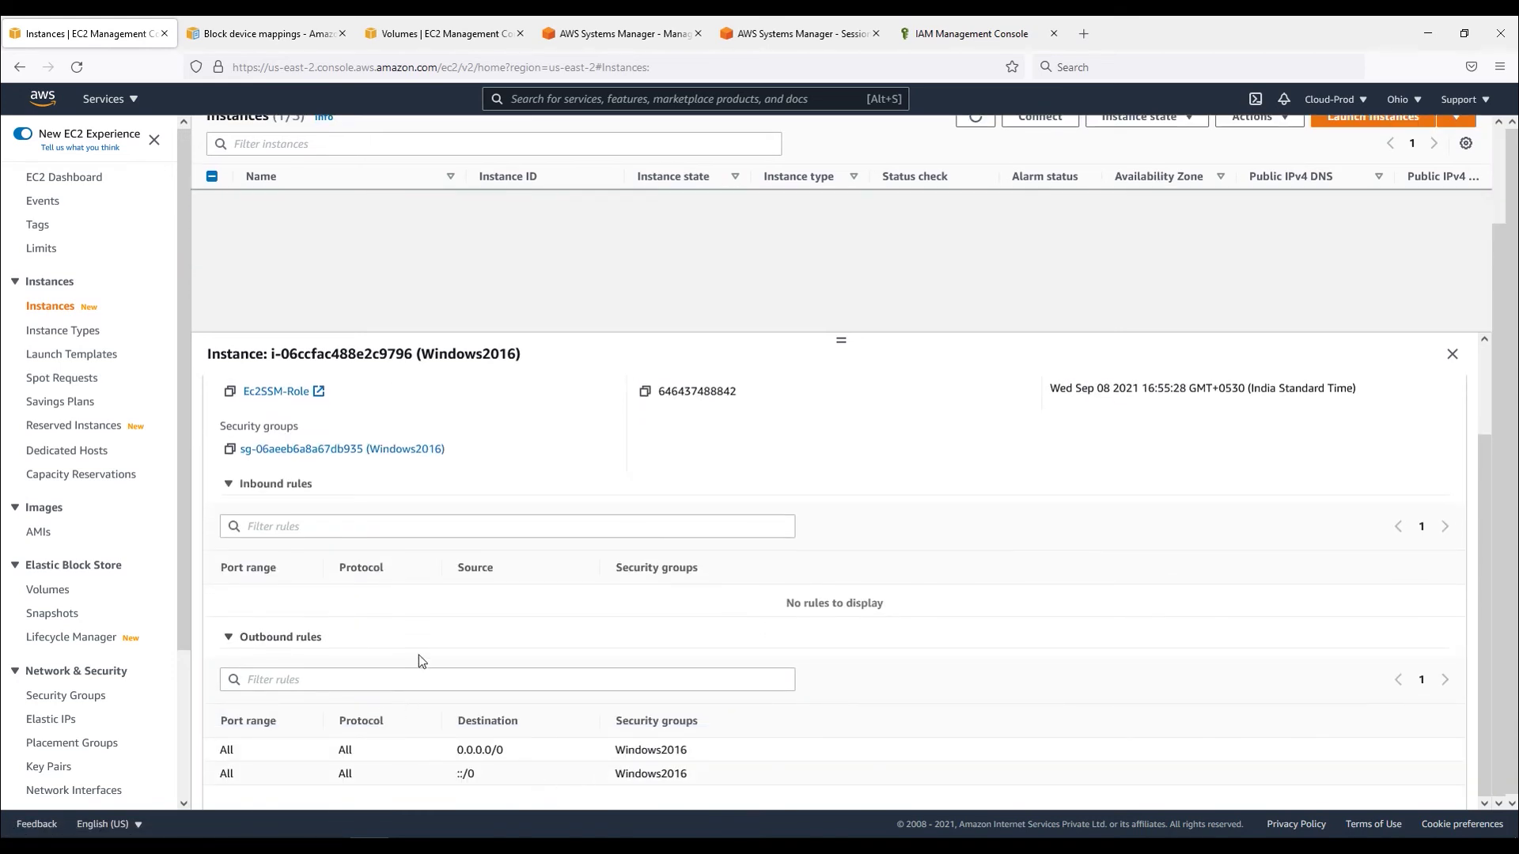
scroll(360, 558, "up", 2)
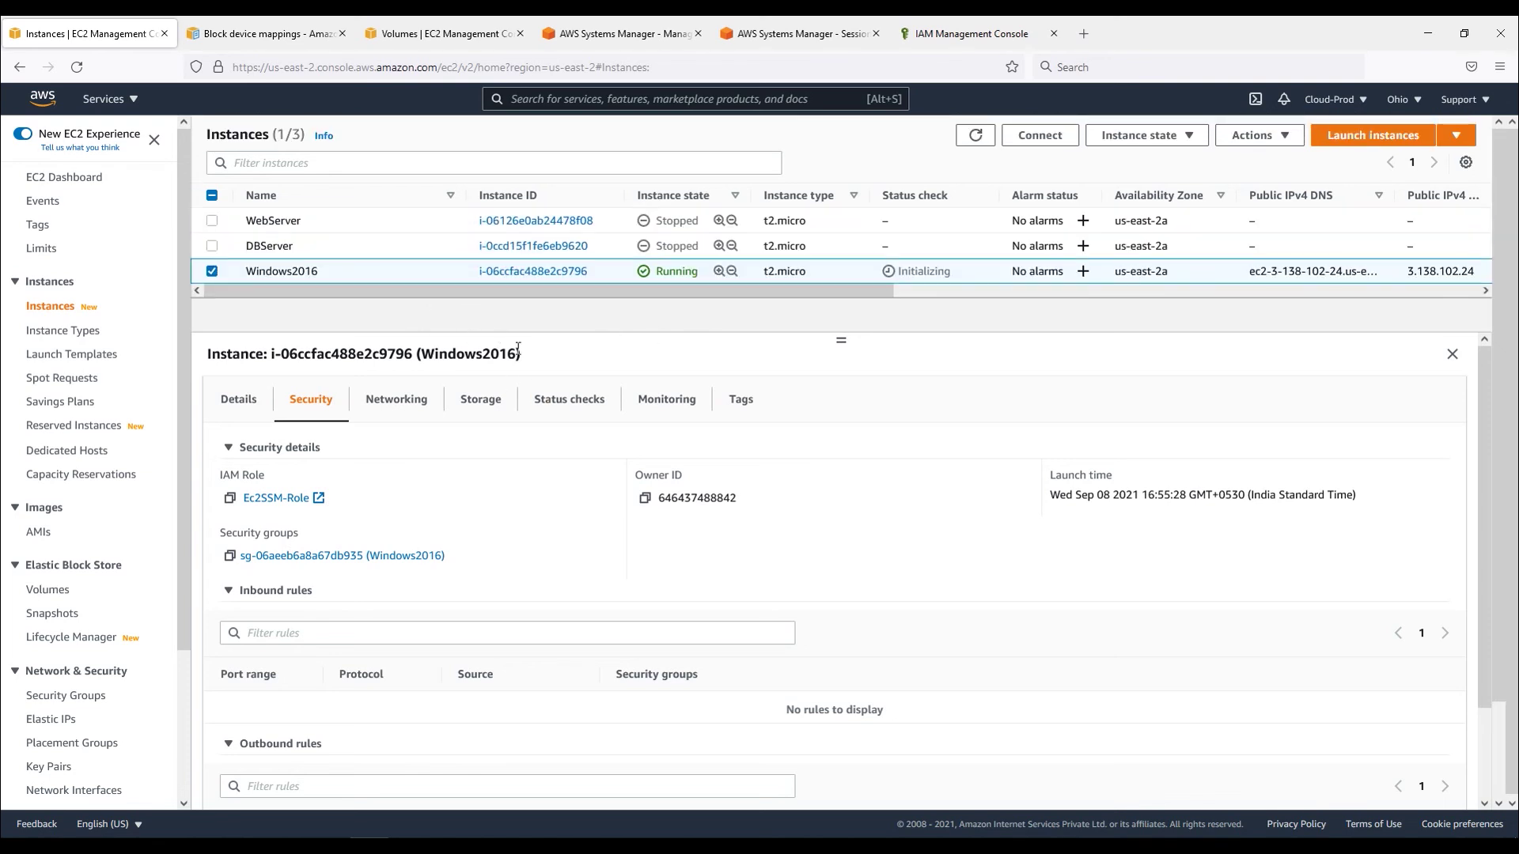
right_click(406, 555)
left_click(434, 576)
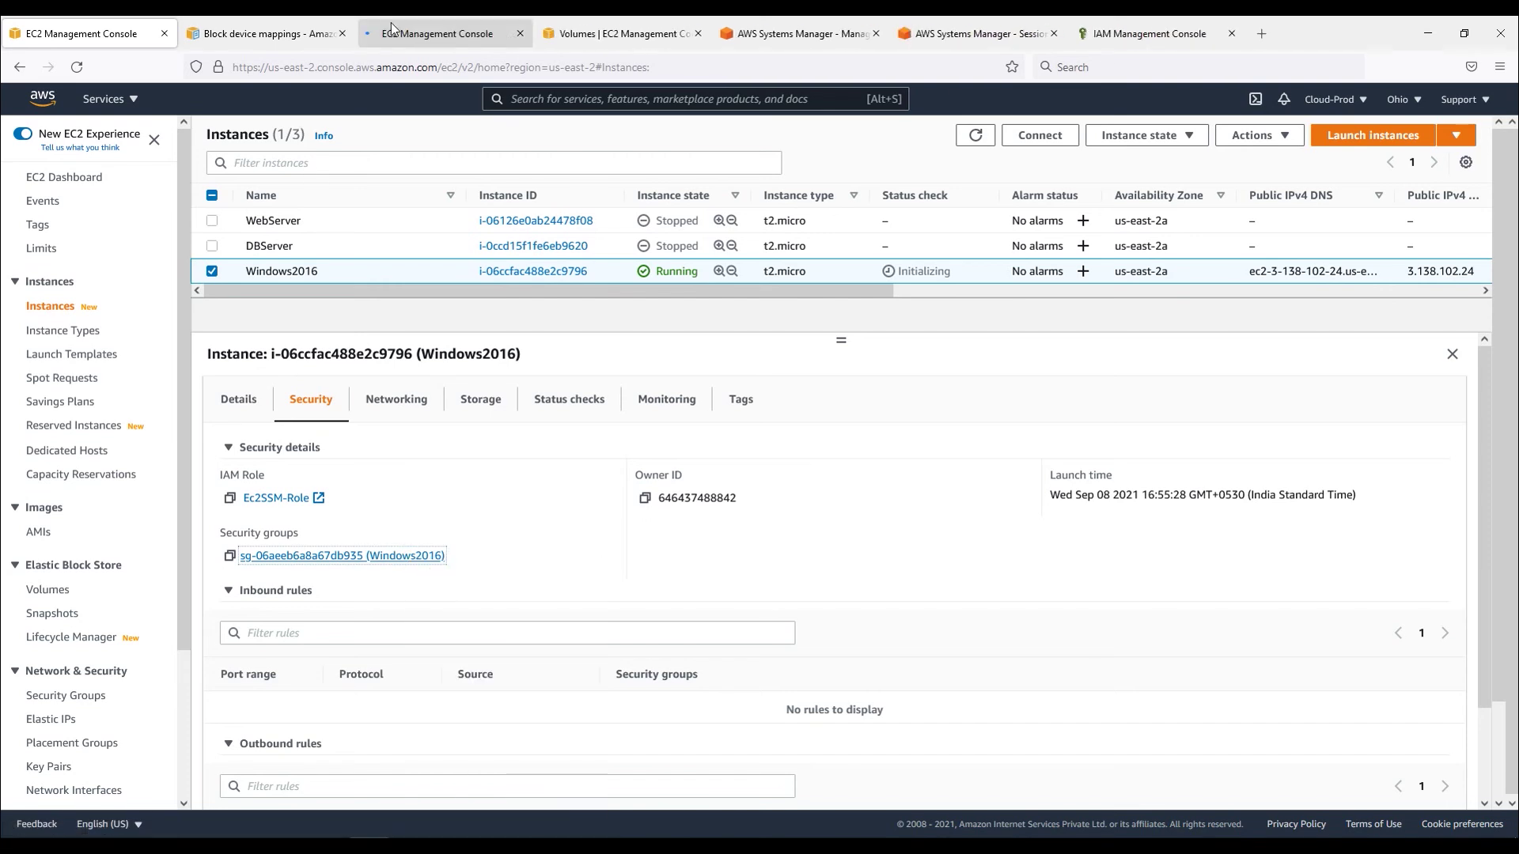
left_click(435, 45)
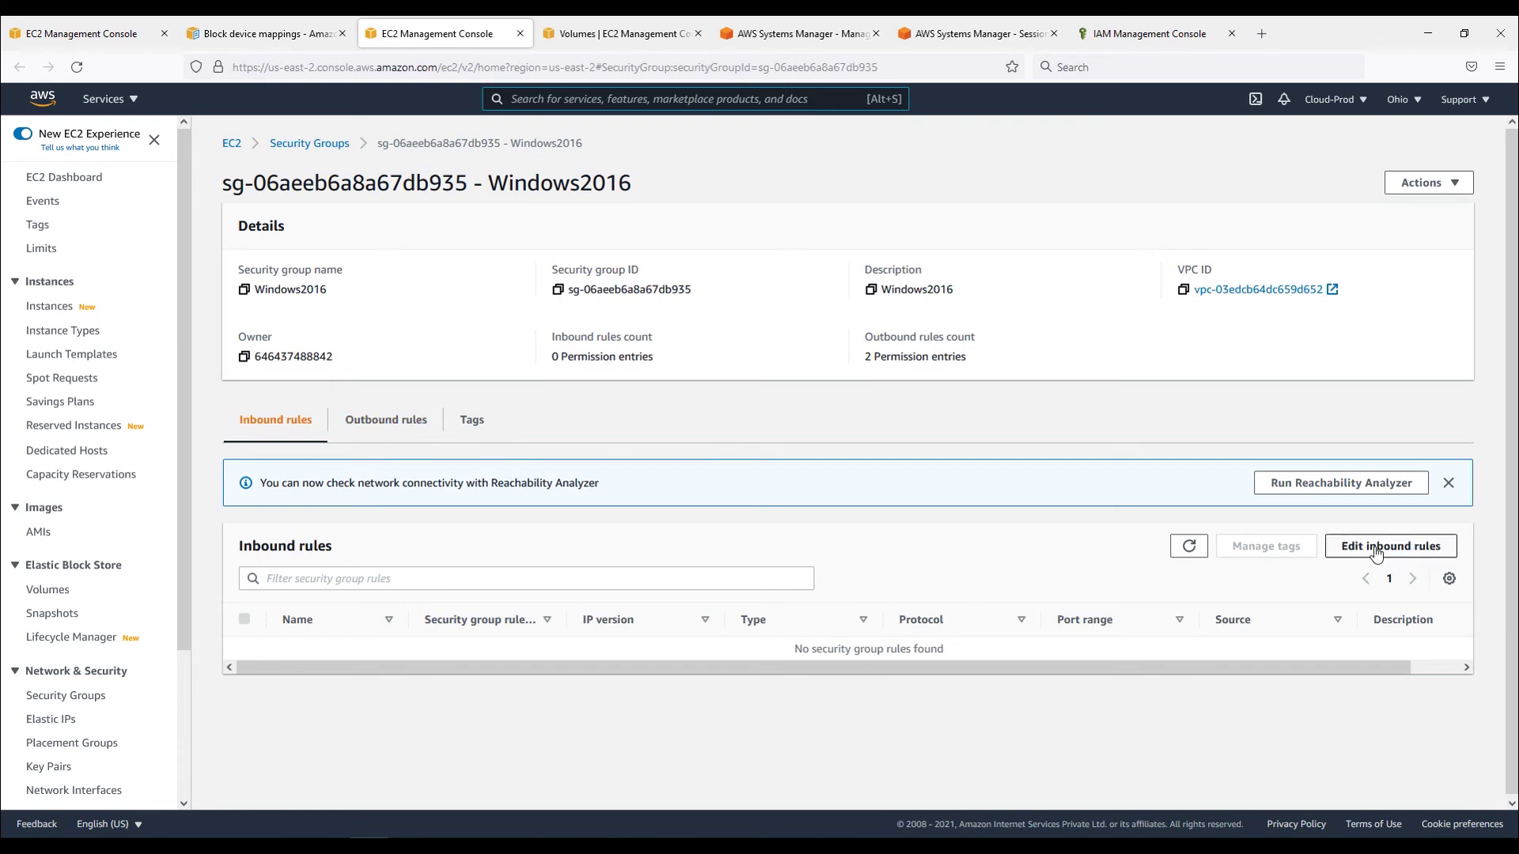
Add an inbound RDP rule with source My IP to the Windows2016 security group, save it, and close the security group's browser tab.
left_click(1349, 545)
left_click(89, 368)
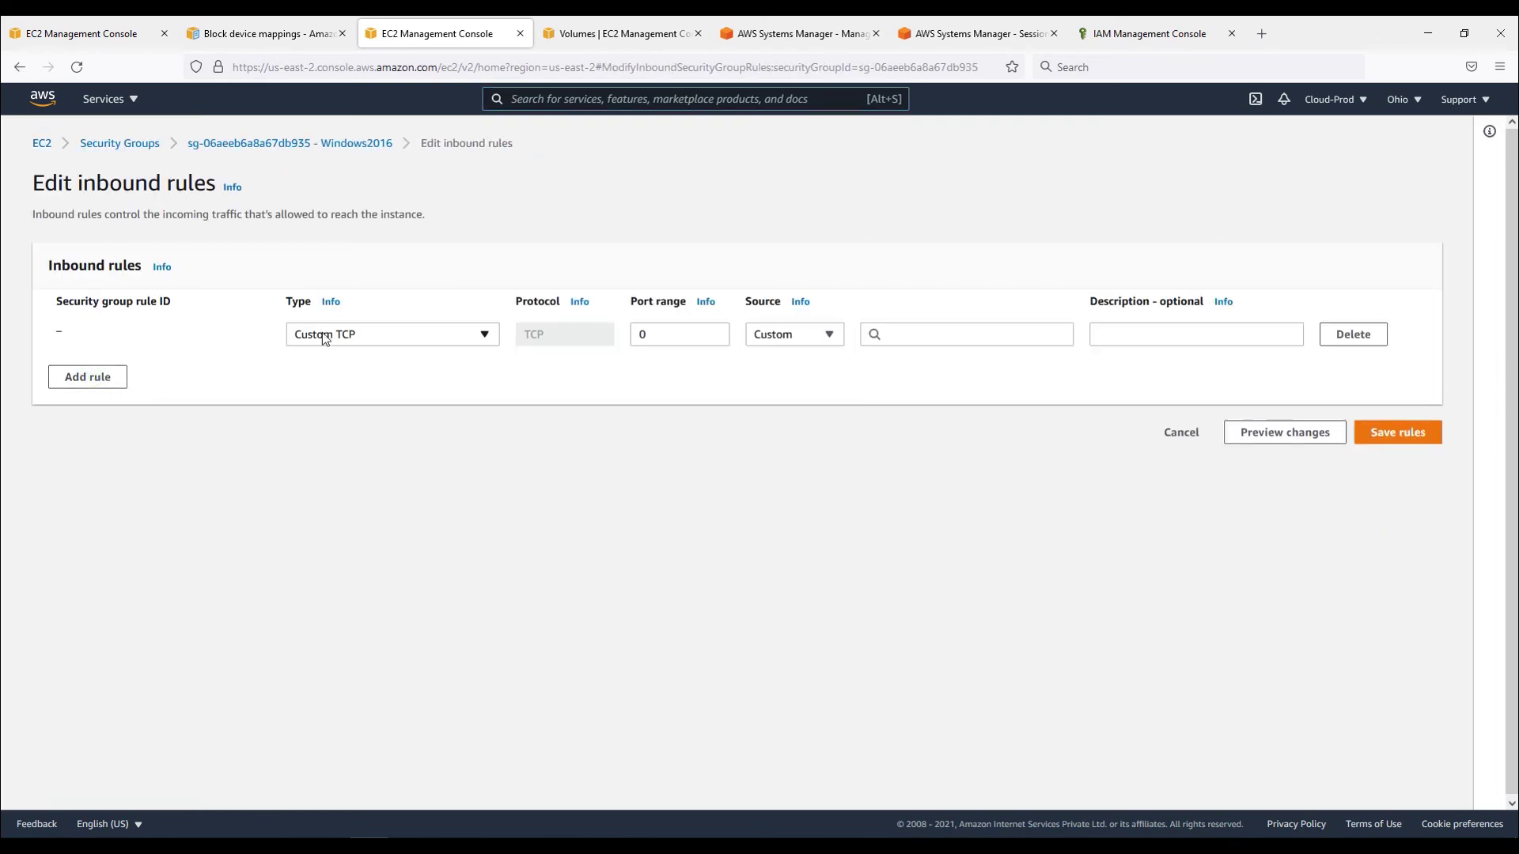
left_click(353, 335)
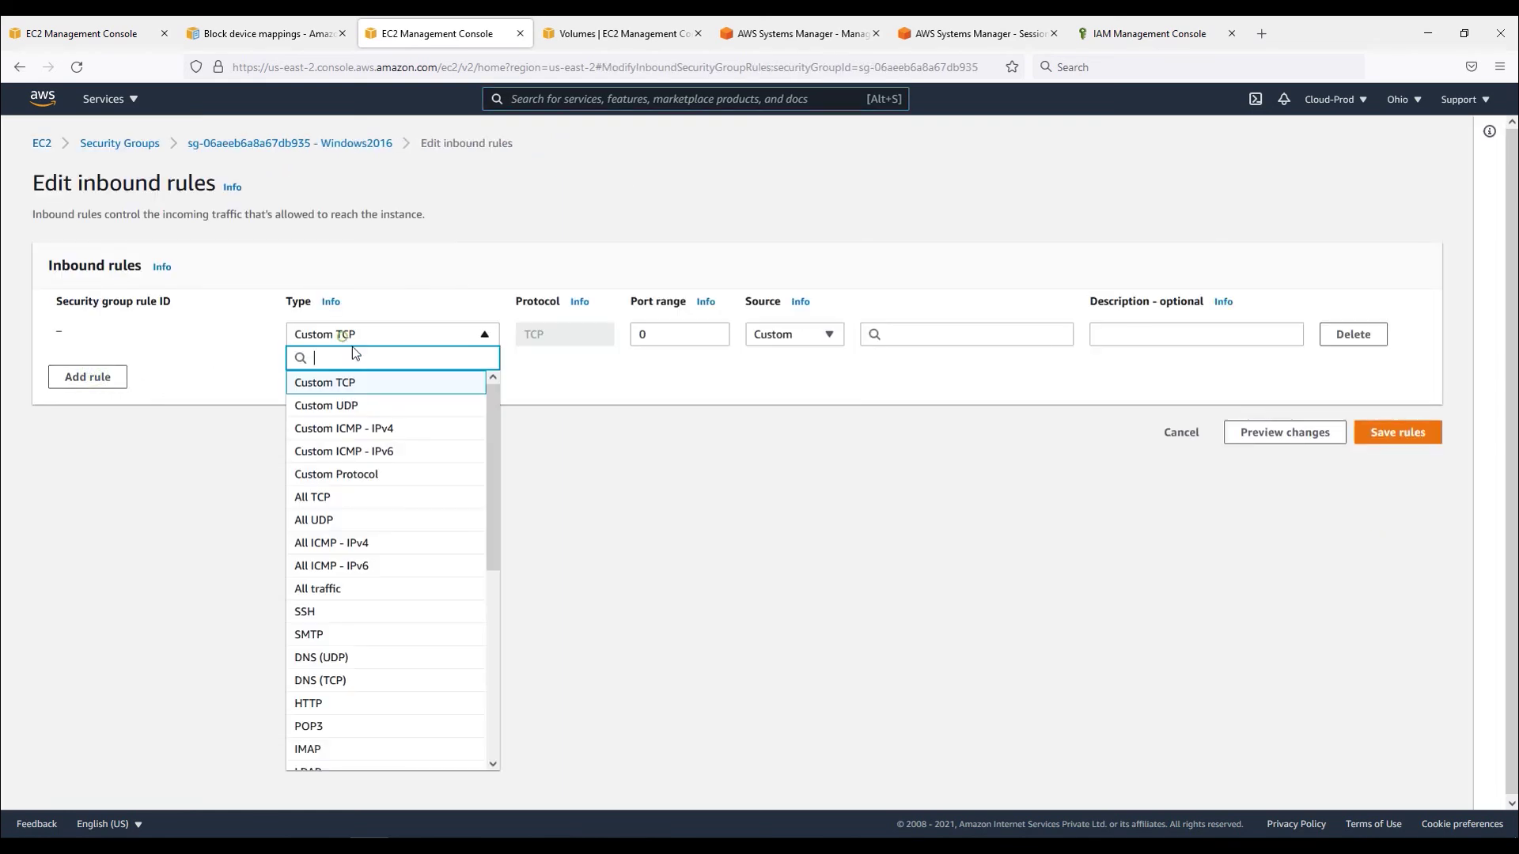
scroll(329, 633, "down", 4)
left_click(329, 637)
left_click(791, 336)
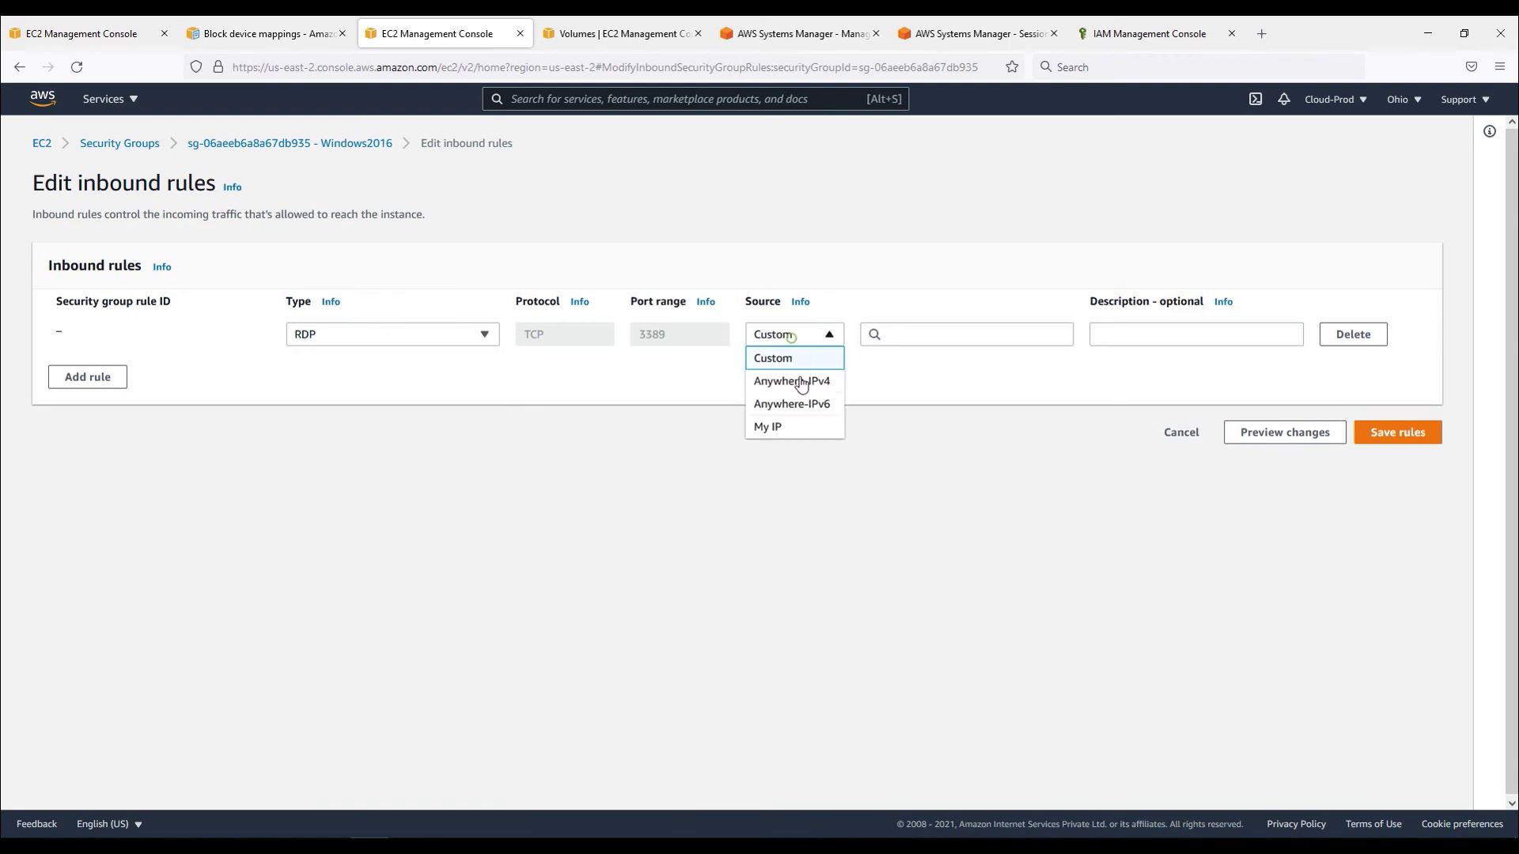
left_click(795, 412)
left_click(810, 340)
left_click(799, 432)
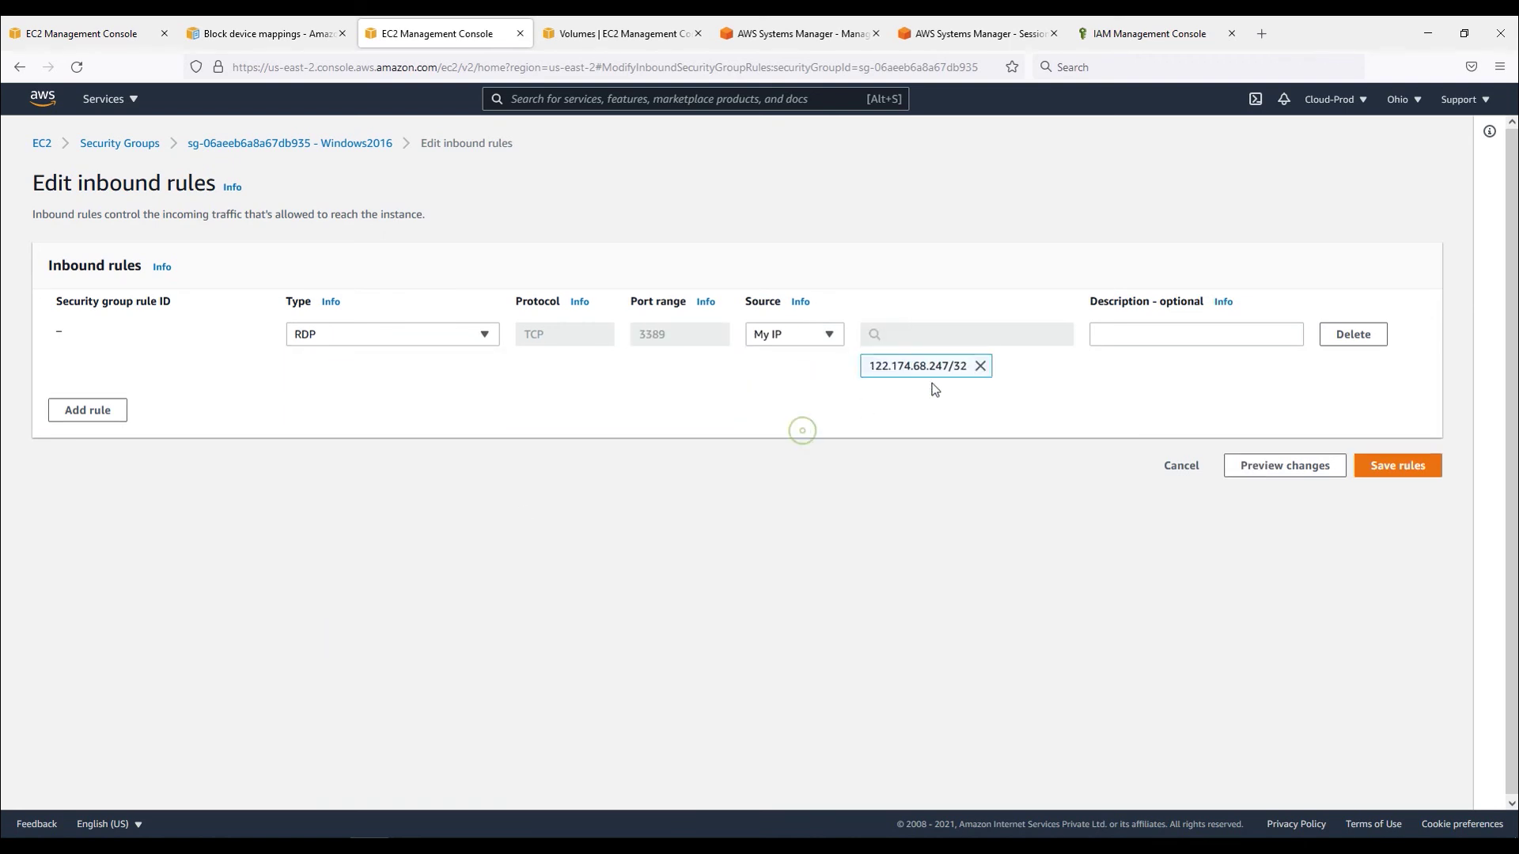
left_click(1397, 466)
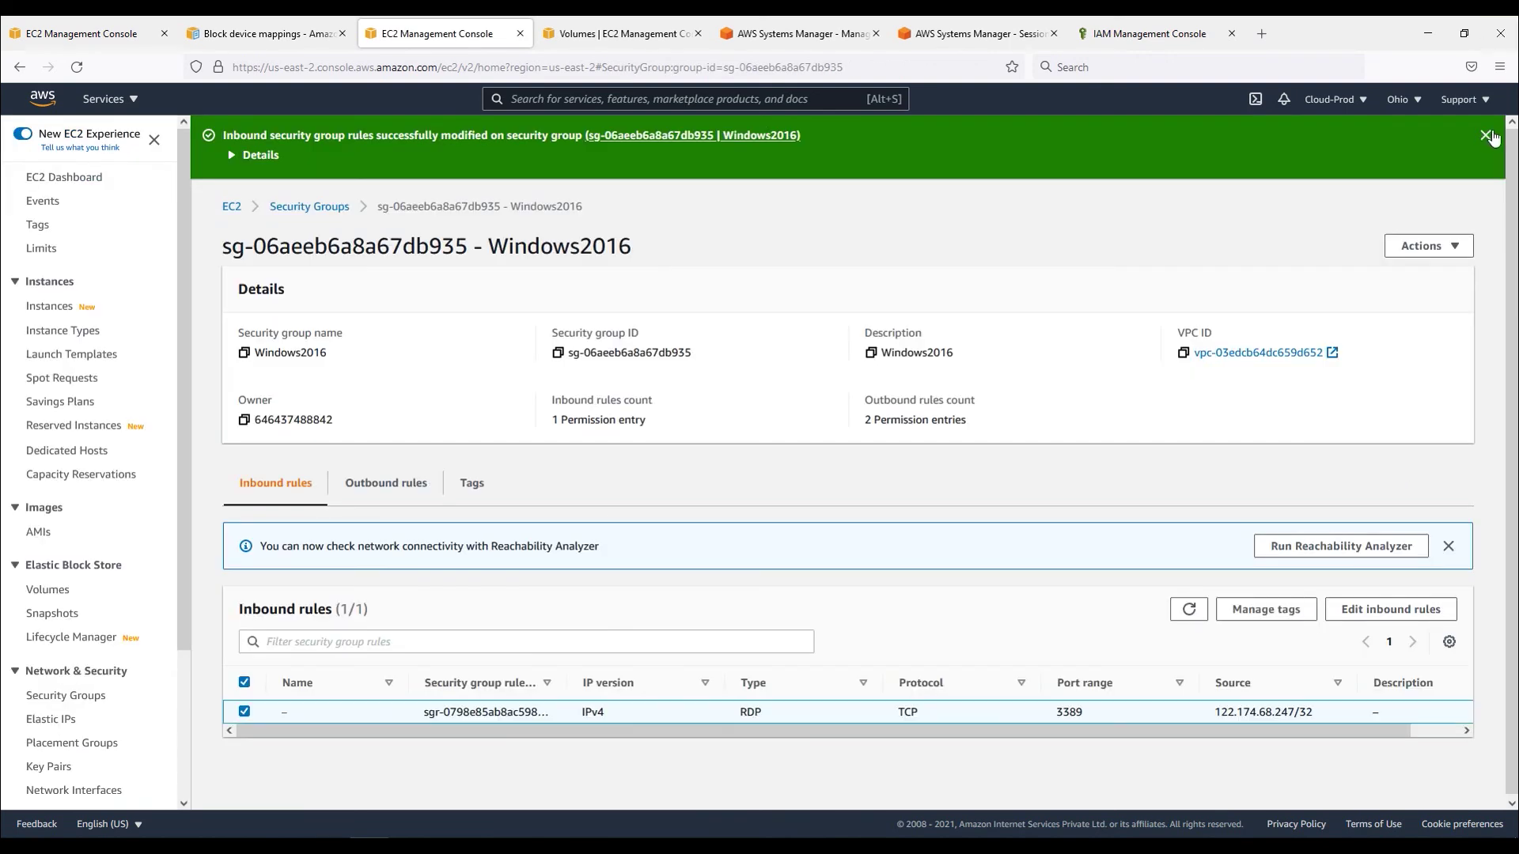
left_click(1486, 136)
left_click(520, 34)
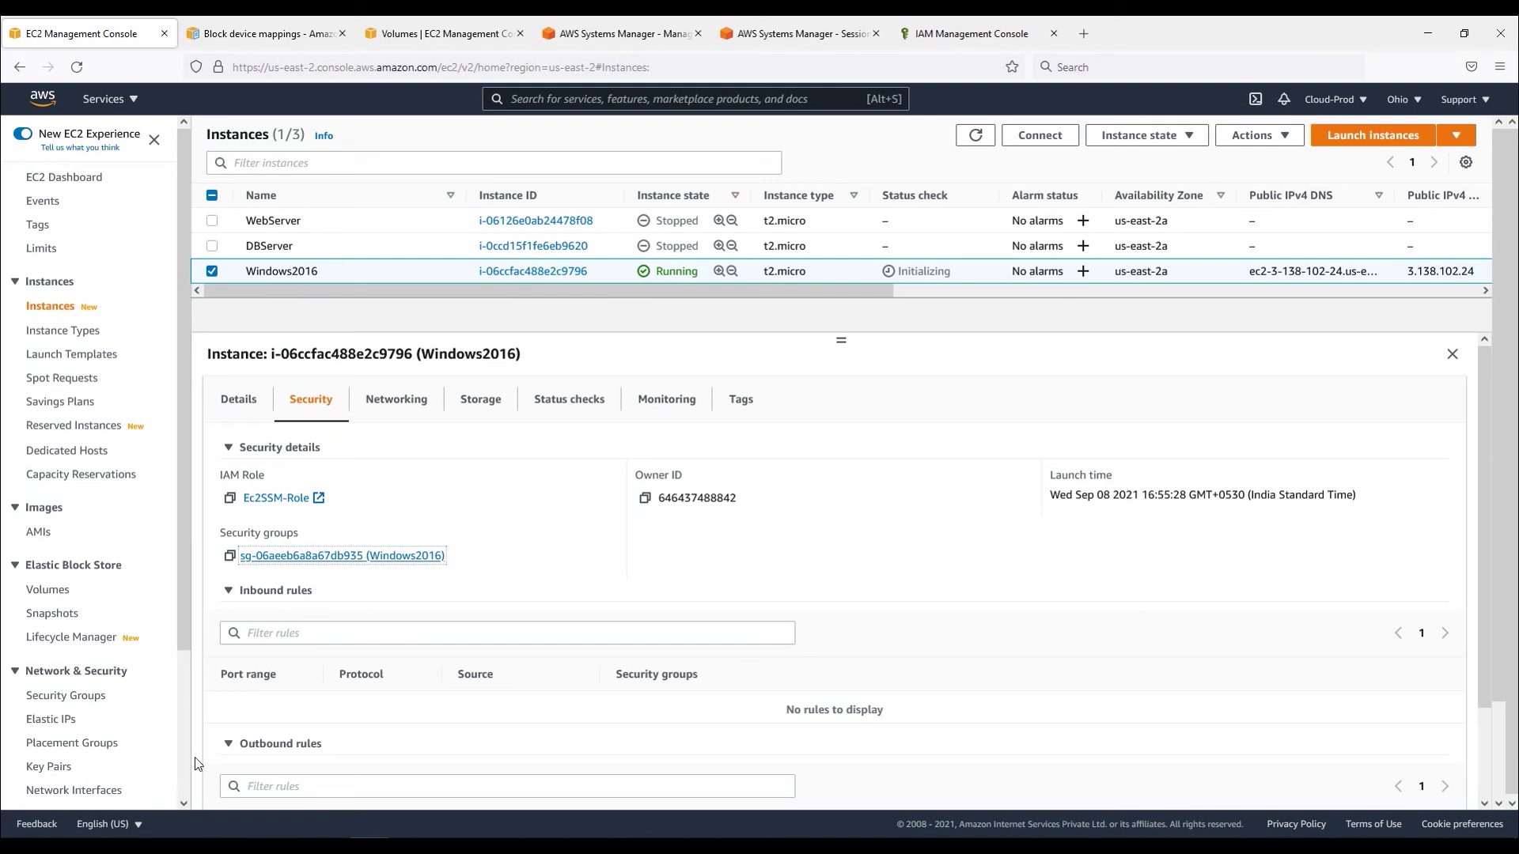
Copy the Windows2016 instance's public IPv4 address from its details and start a Remote Desktop connection to that address.
left_click(238, 400)
left_click(645, 498)
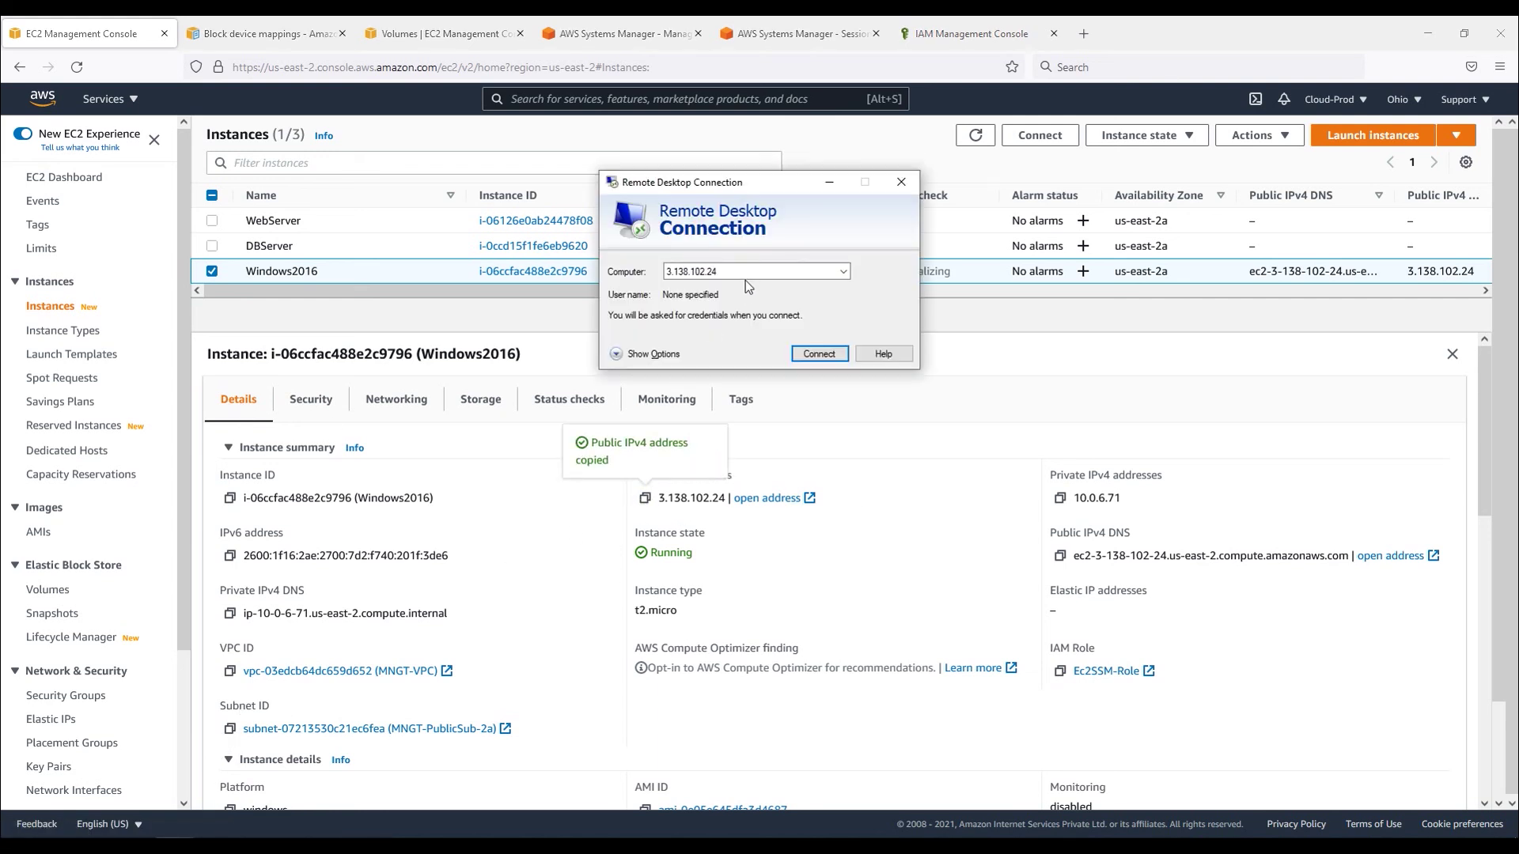
left_click(736, 269)
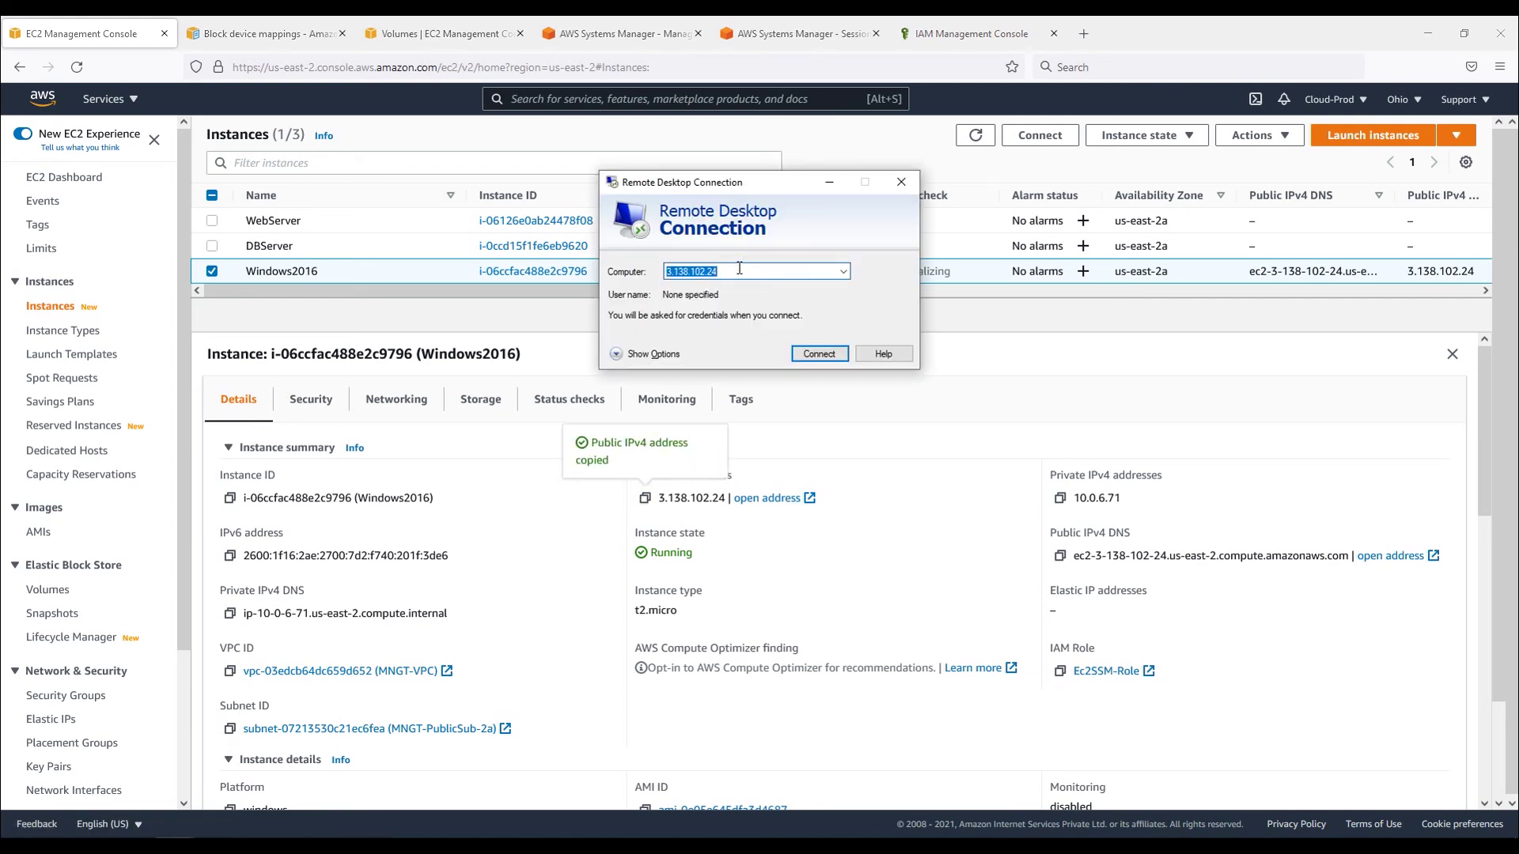
left_click(818, 352)
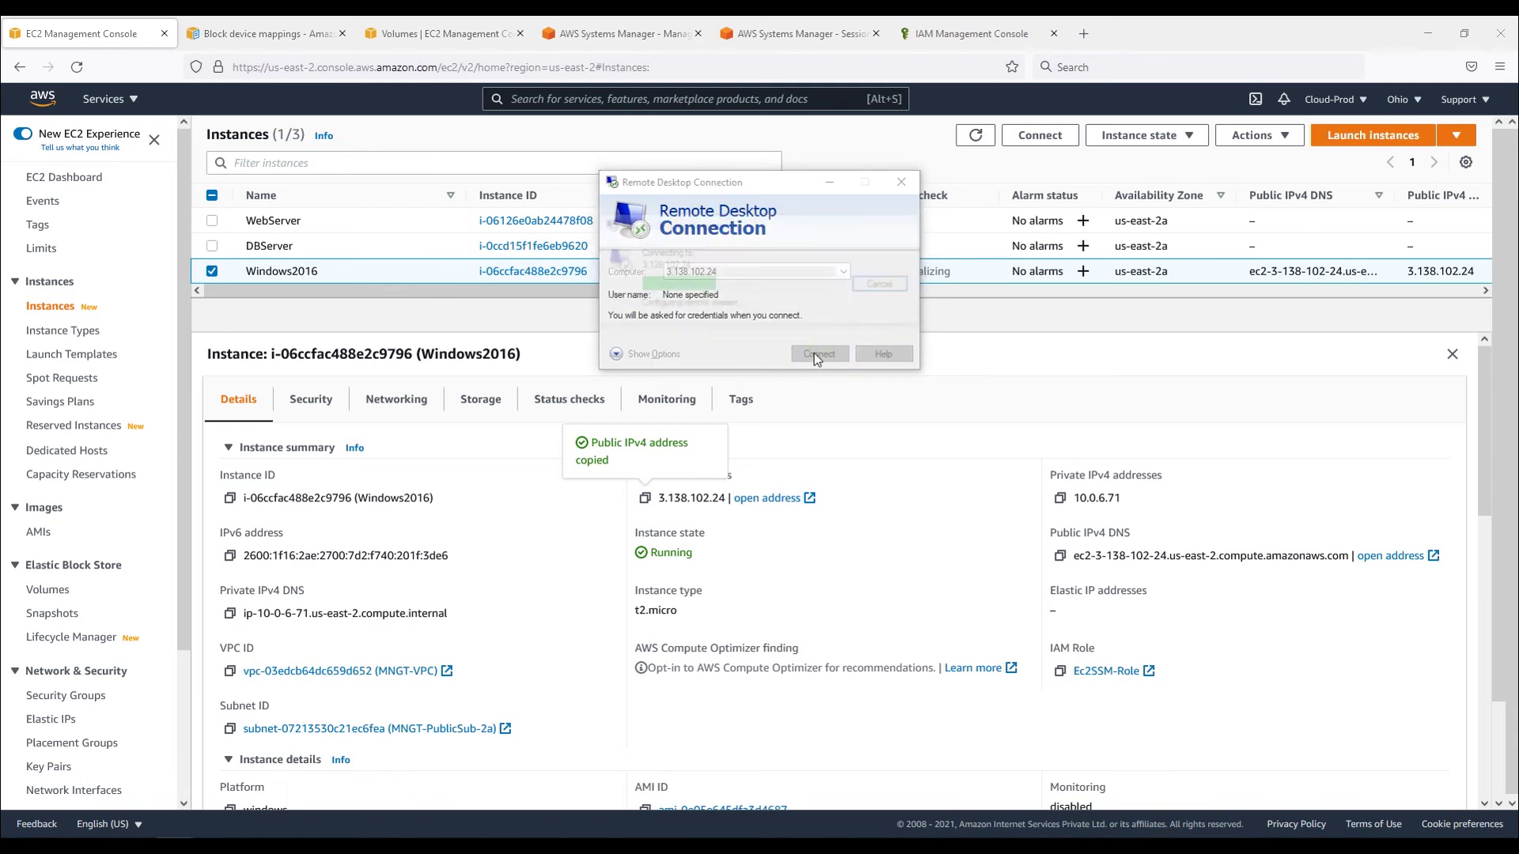
Sign in to the remote session as Administrator with the account password and accept the untrusted certificate.
type("Admi")
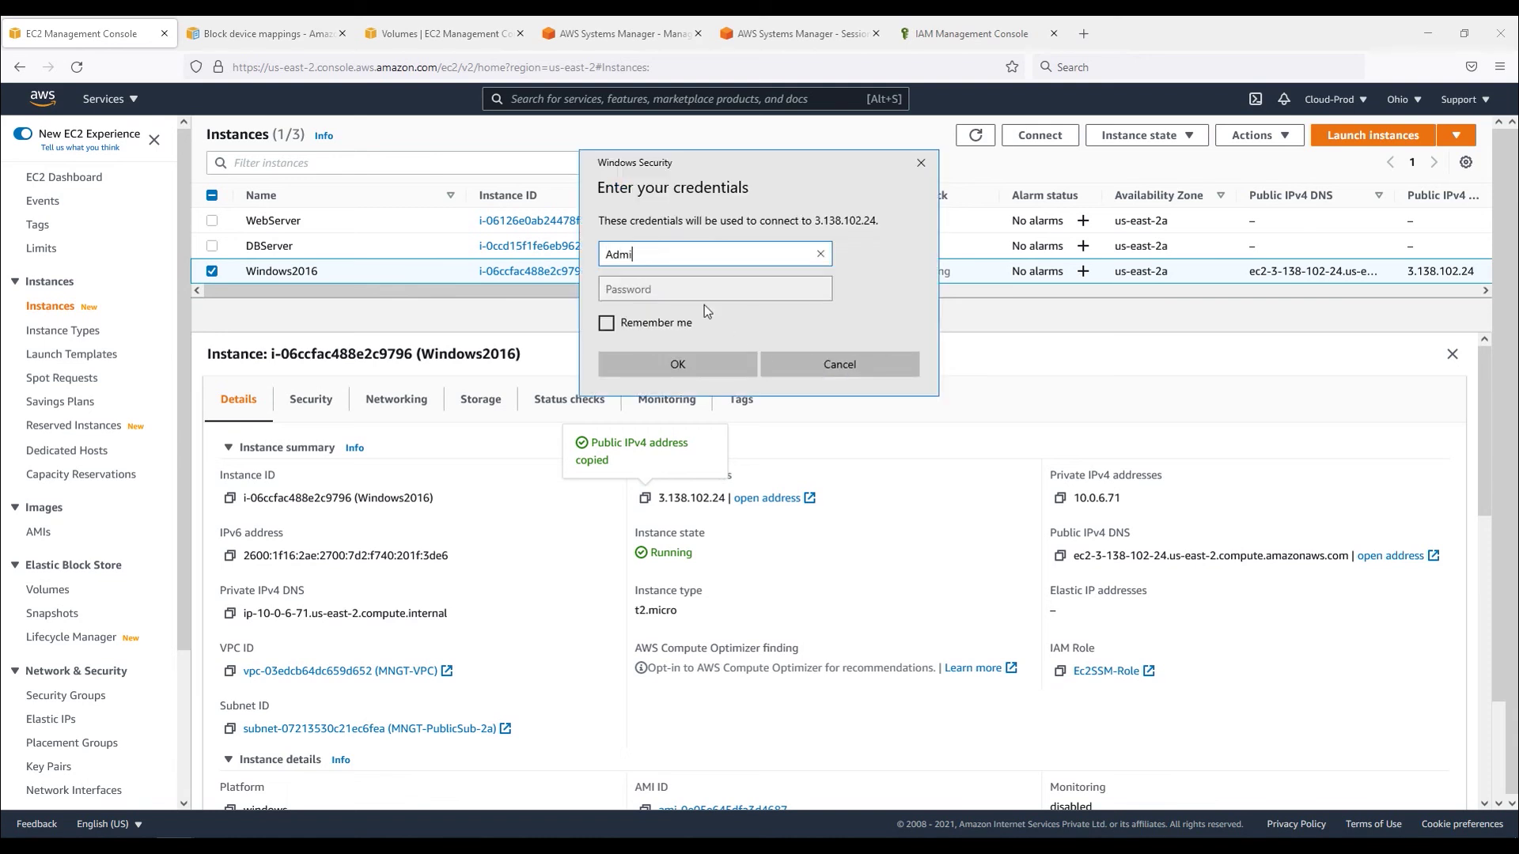
type("nistrator")
key("Tab")
type("****")
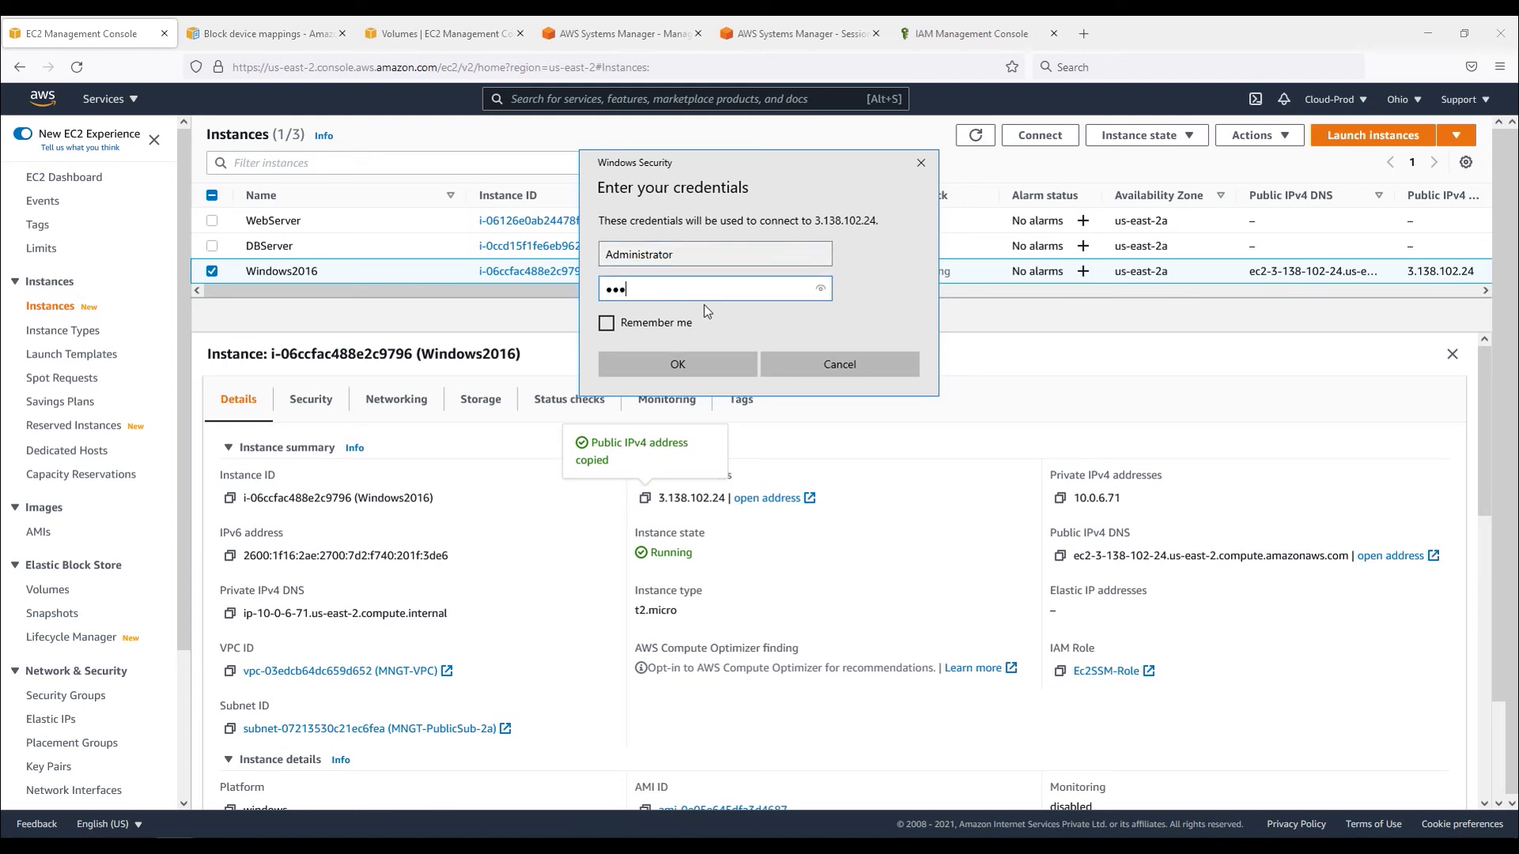
type("****")
left_click(711, 360)
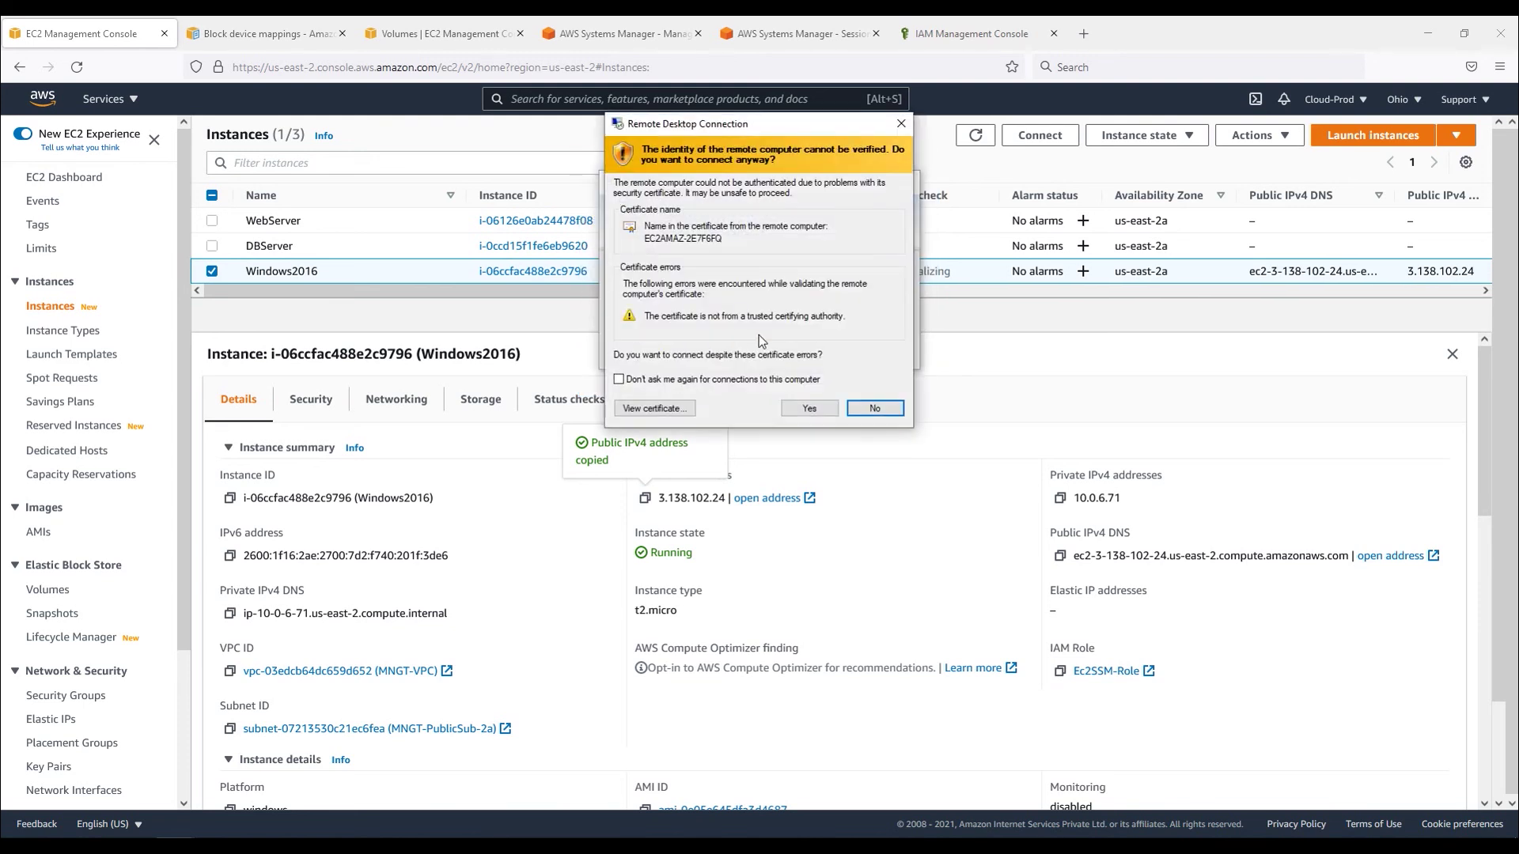
left_click(795, 407)
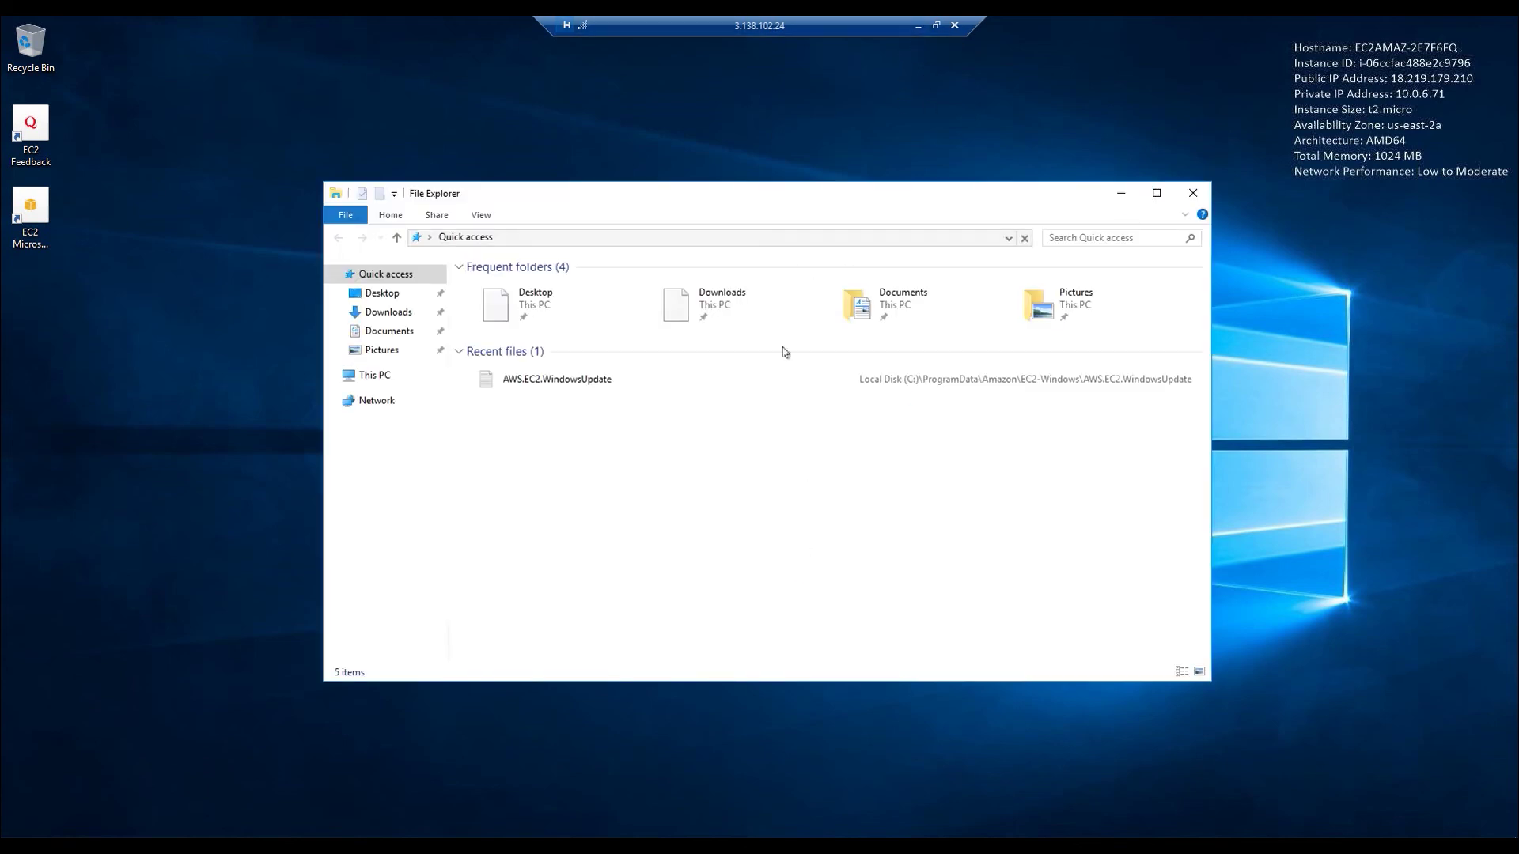
Inspect the contents of Local Disk (C:) on the remote machine, close its open windows, cancel the shutdown event tracker, and minimize the session.
left_click(377, 376)
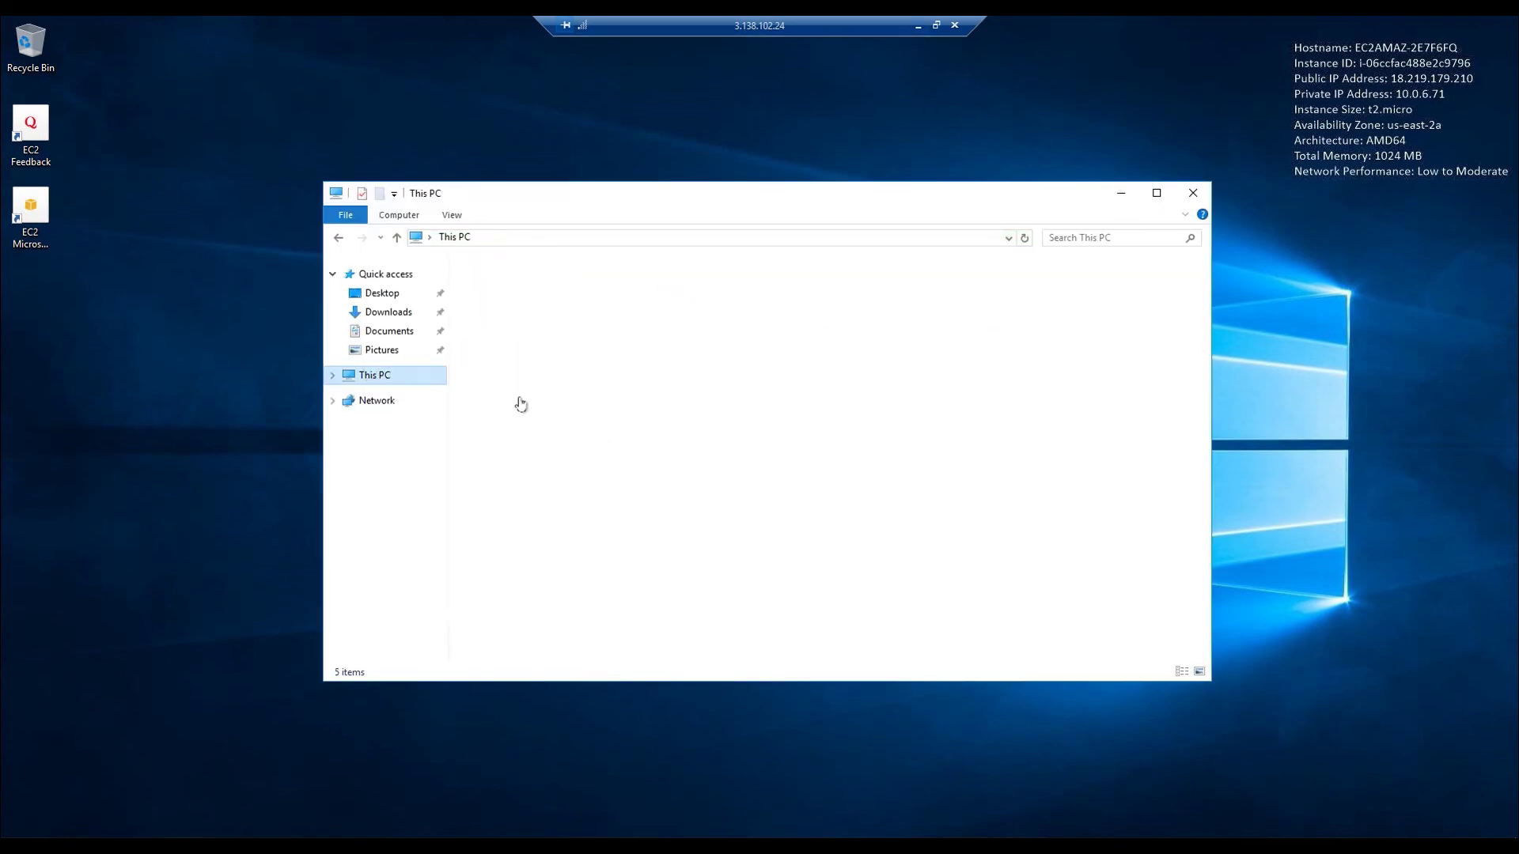
left_click(607, 428)
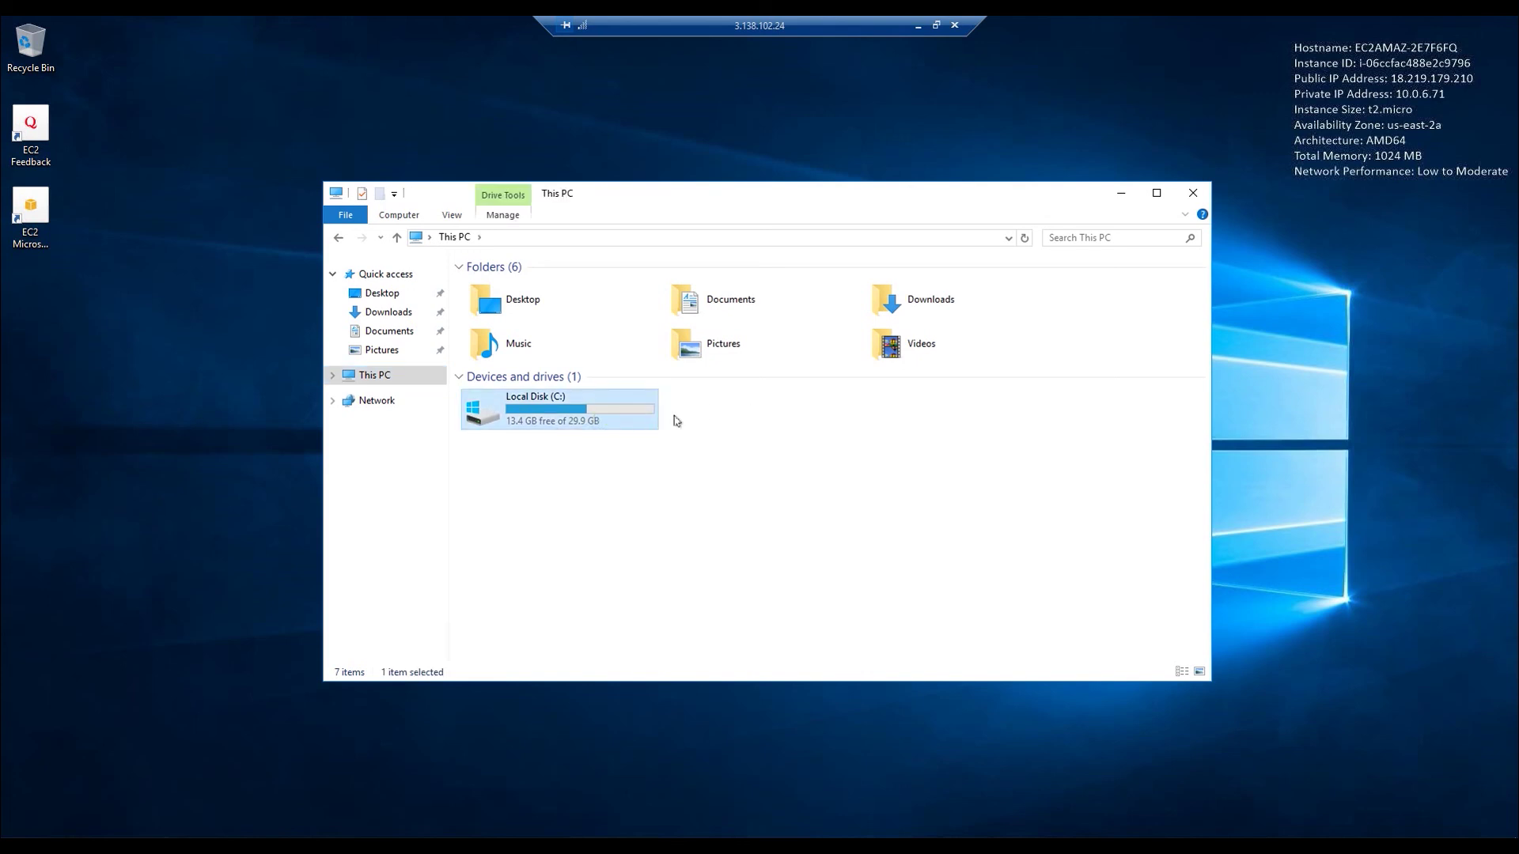
double_click(603, 423)
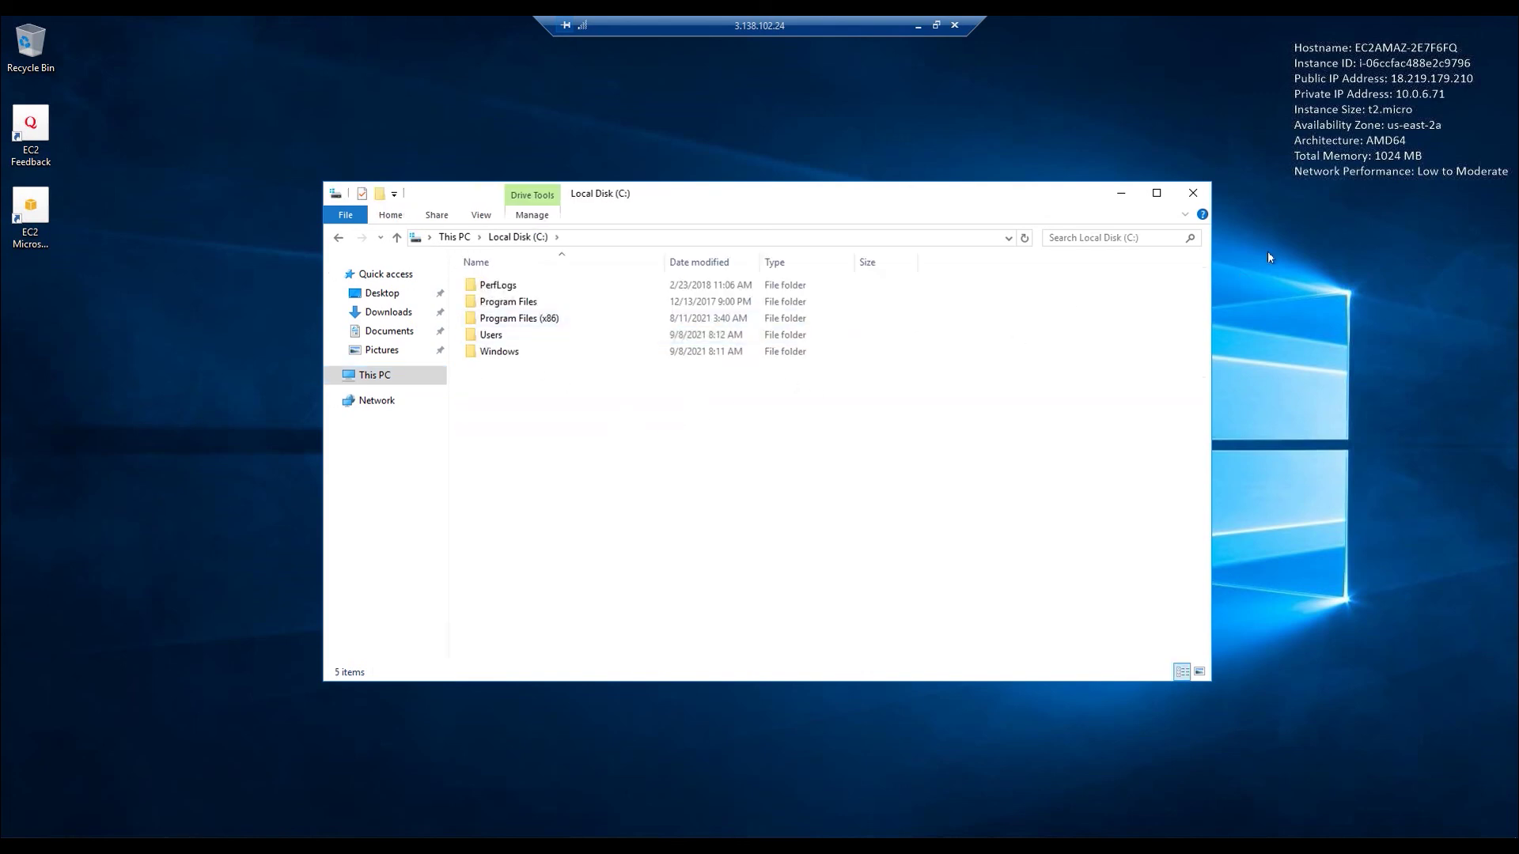
left_click(499, 353)
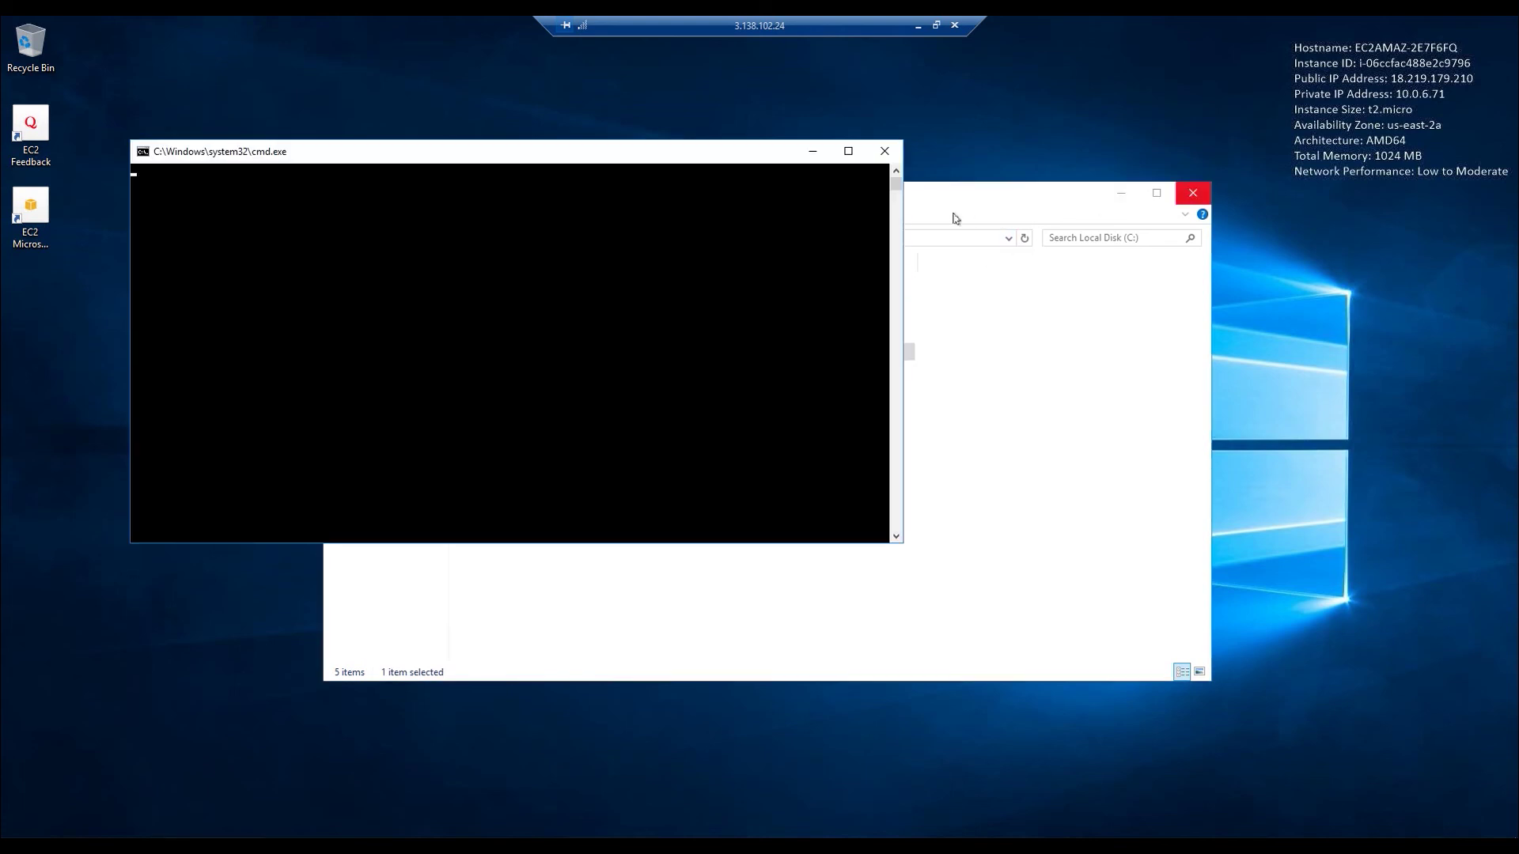
left_click(1193, 192)
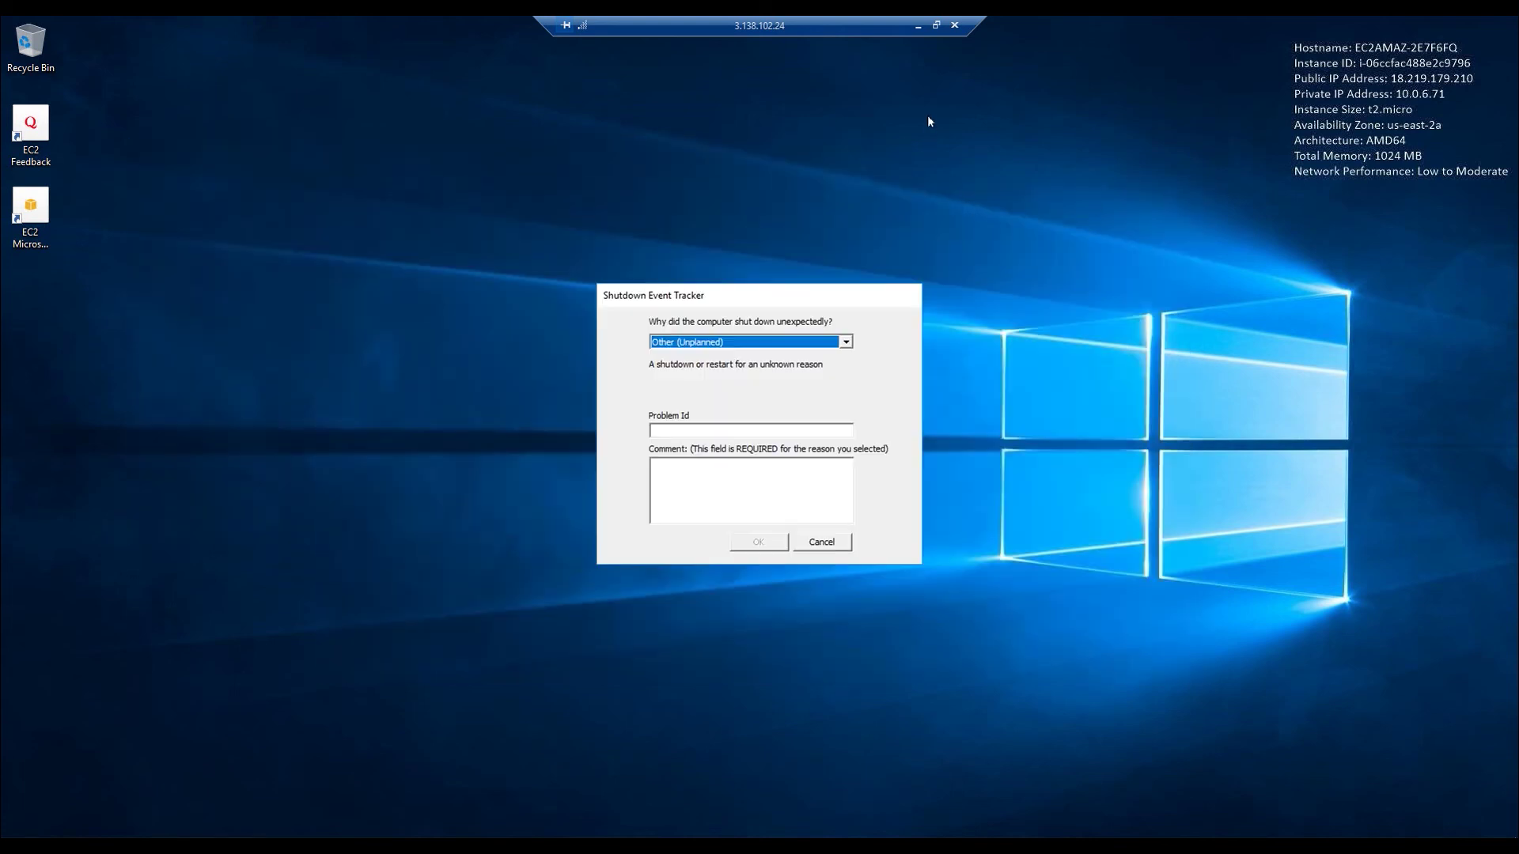
left_click(822, 541)
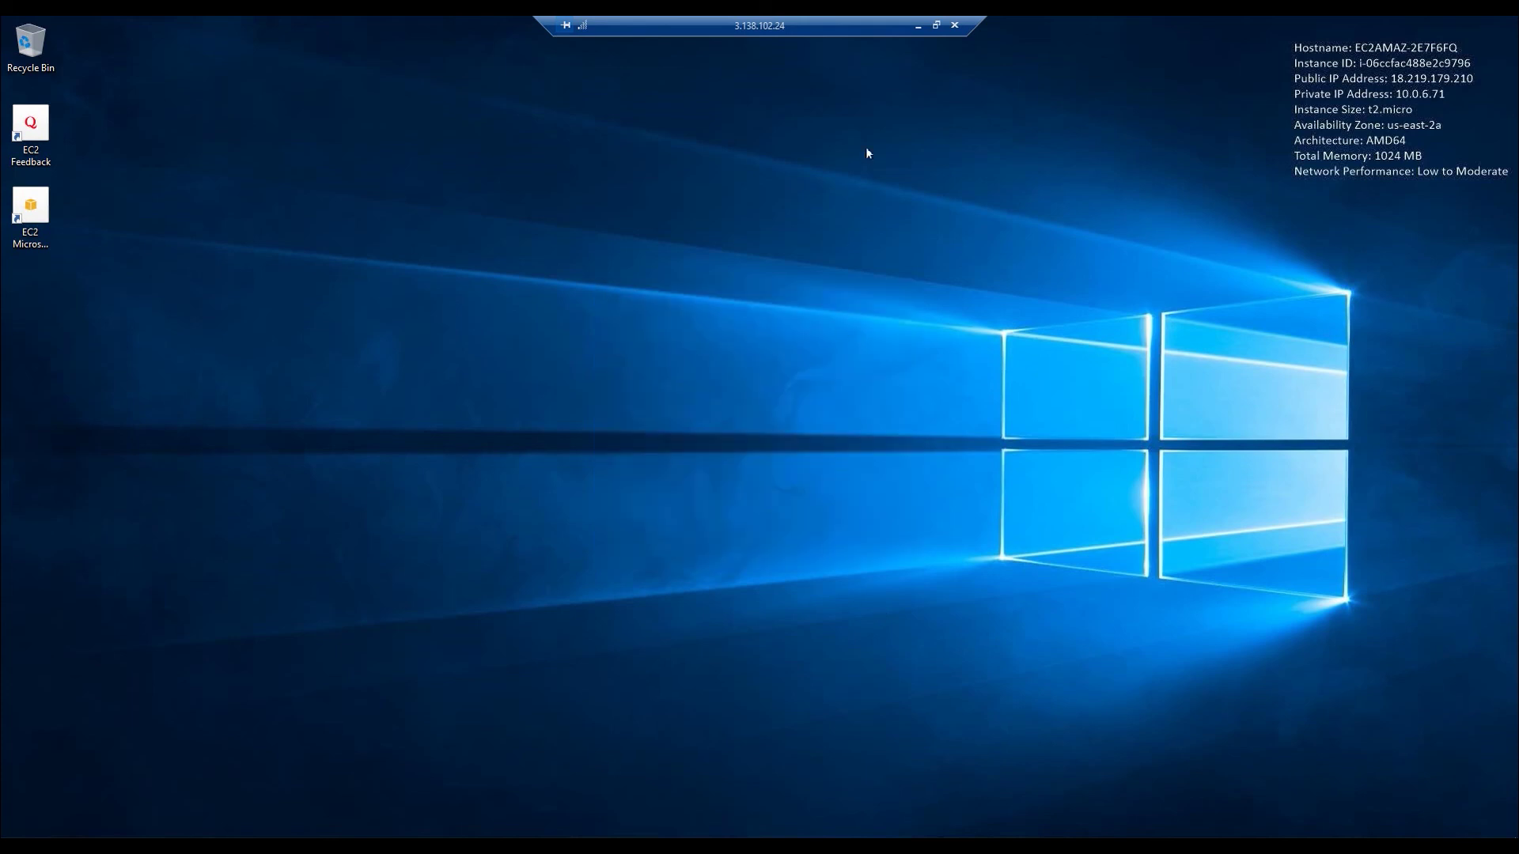
left_click(917, 27)
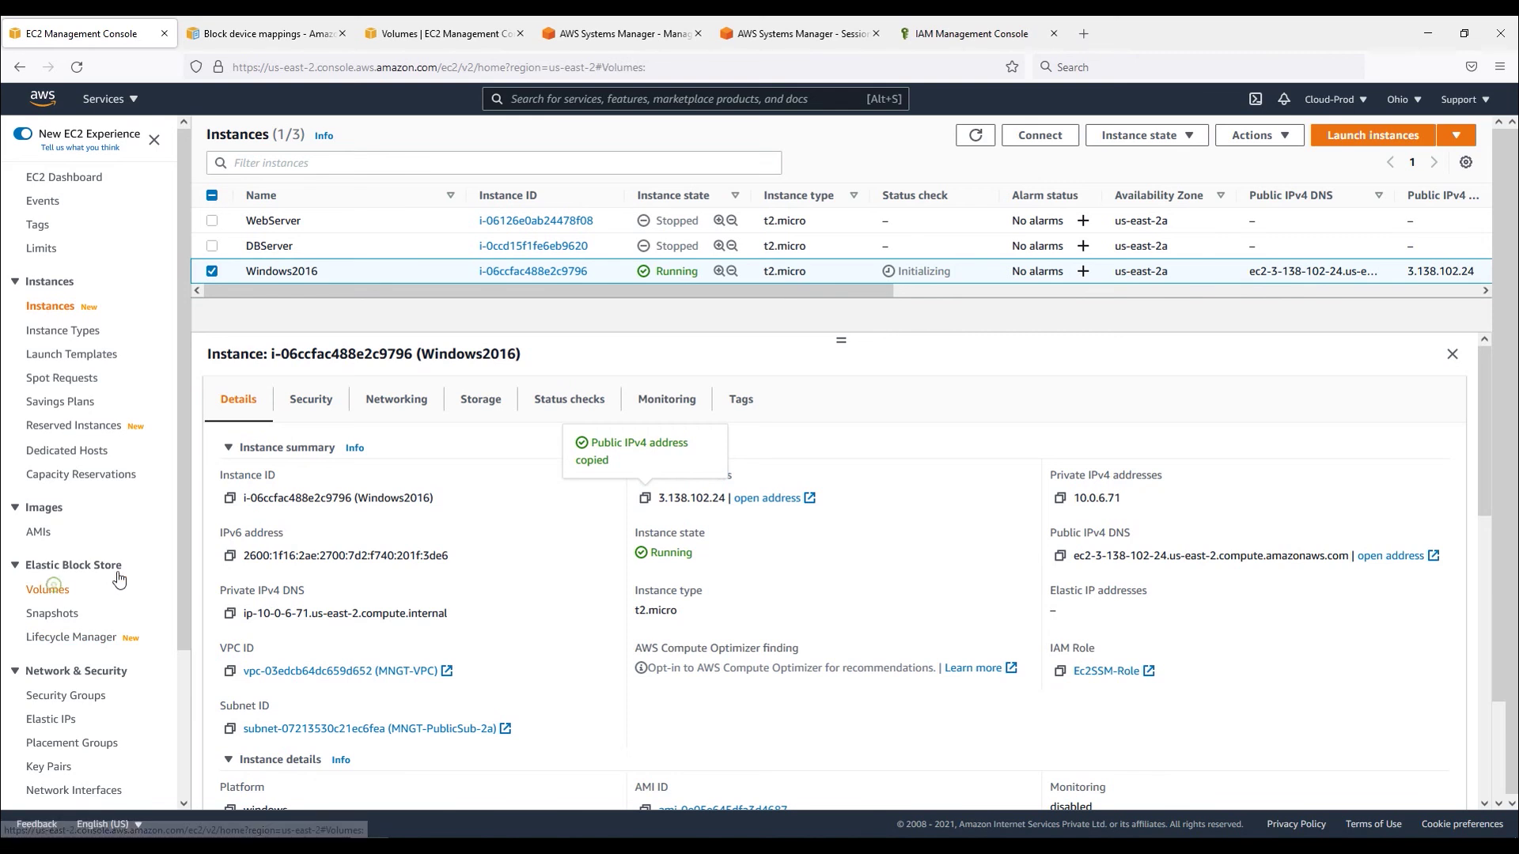
Delete the detached, unencrypted Windows2016 volume from the volumes list.
left_click(48, 590)
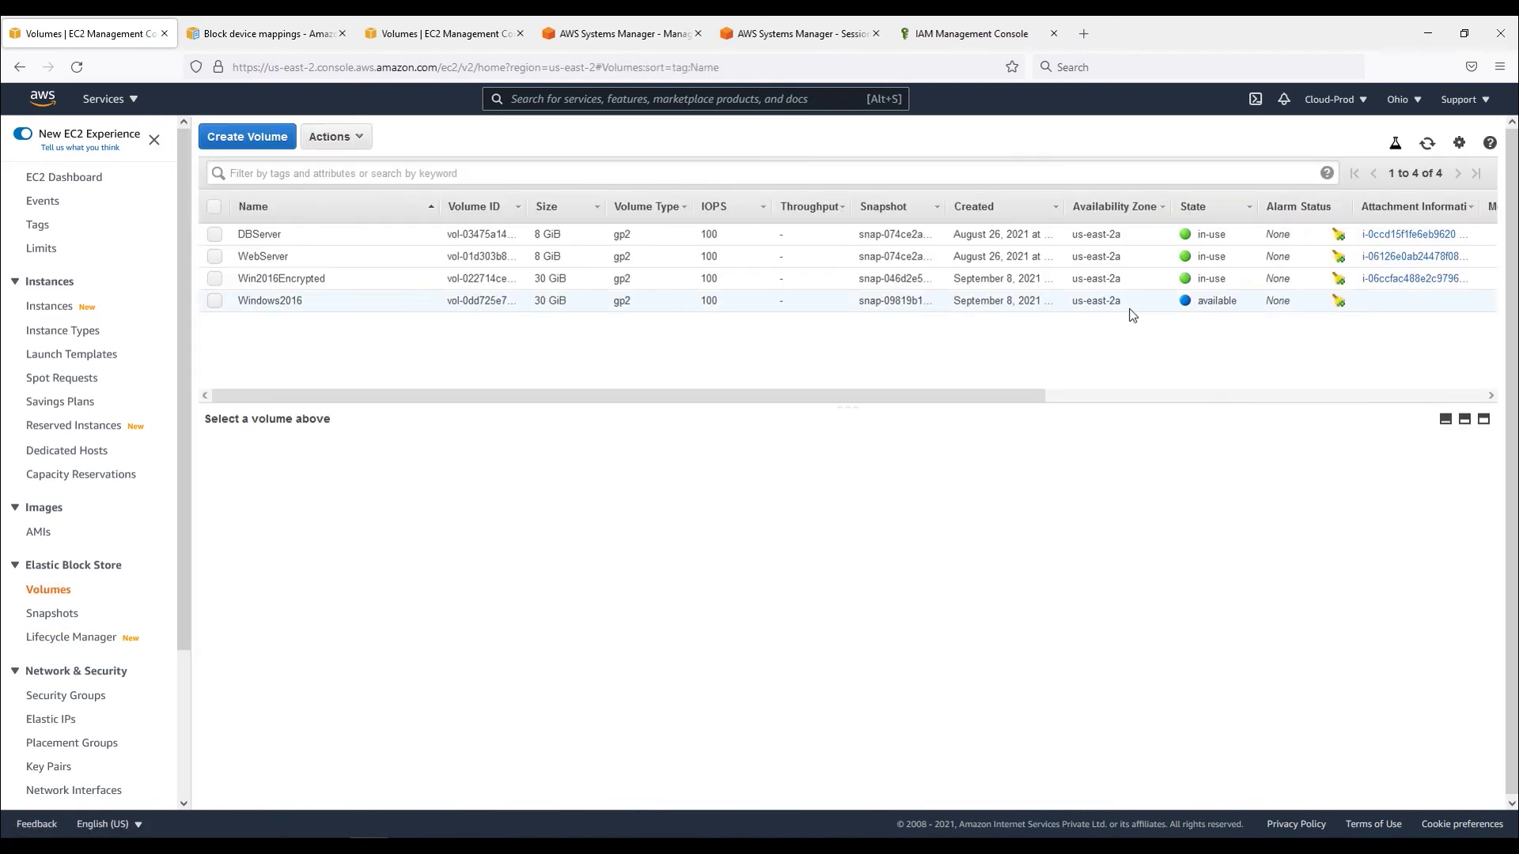
left_click(215, 304)
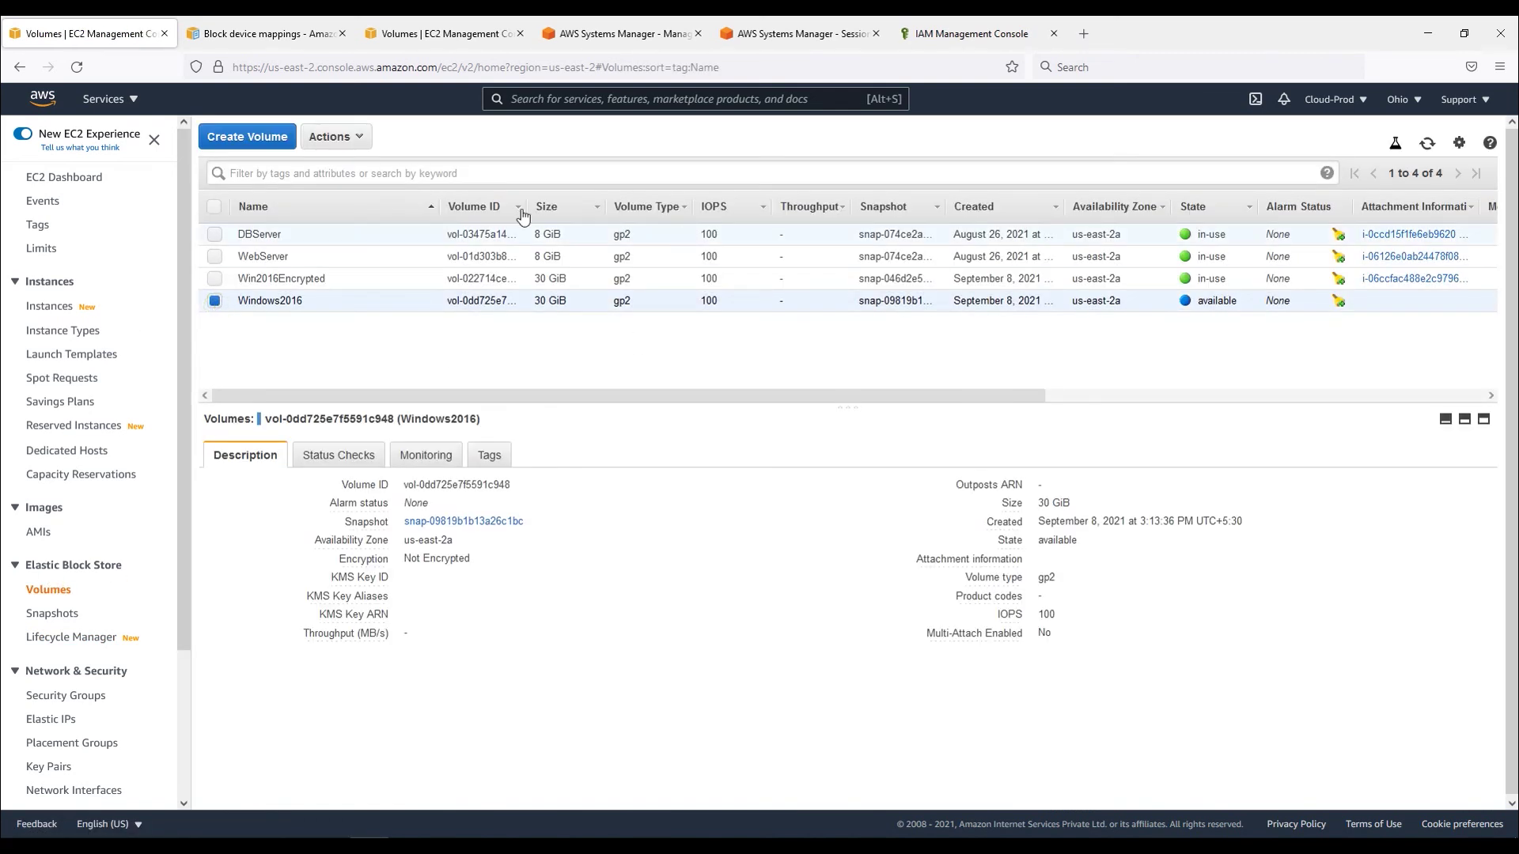
left_click(332, 137)
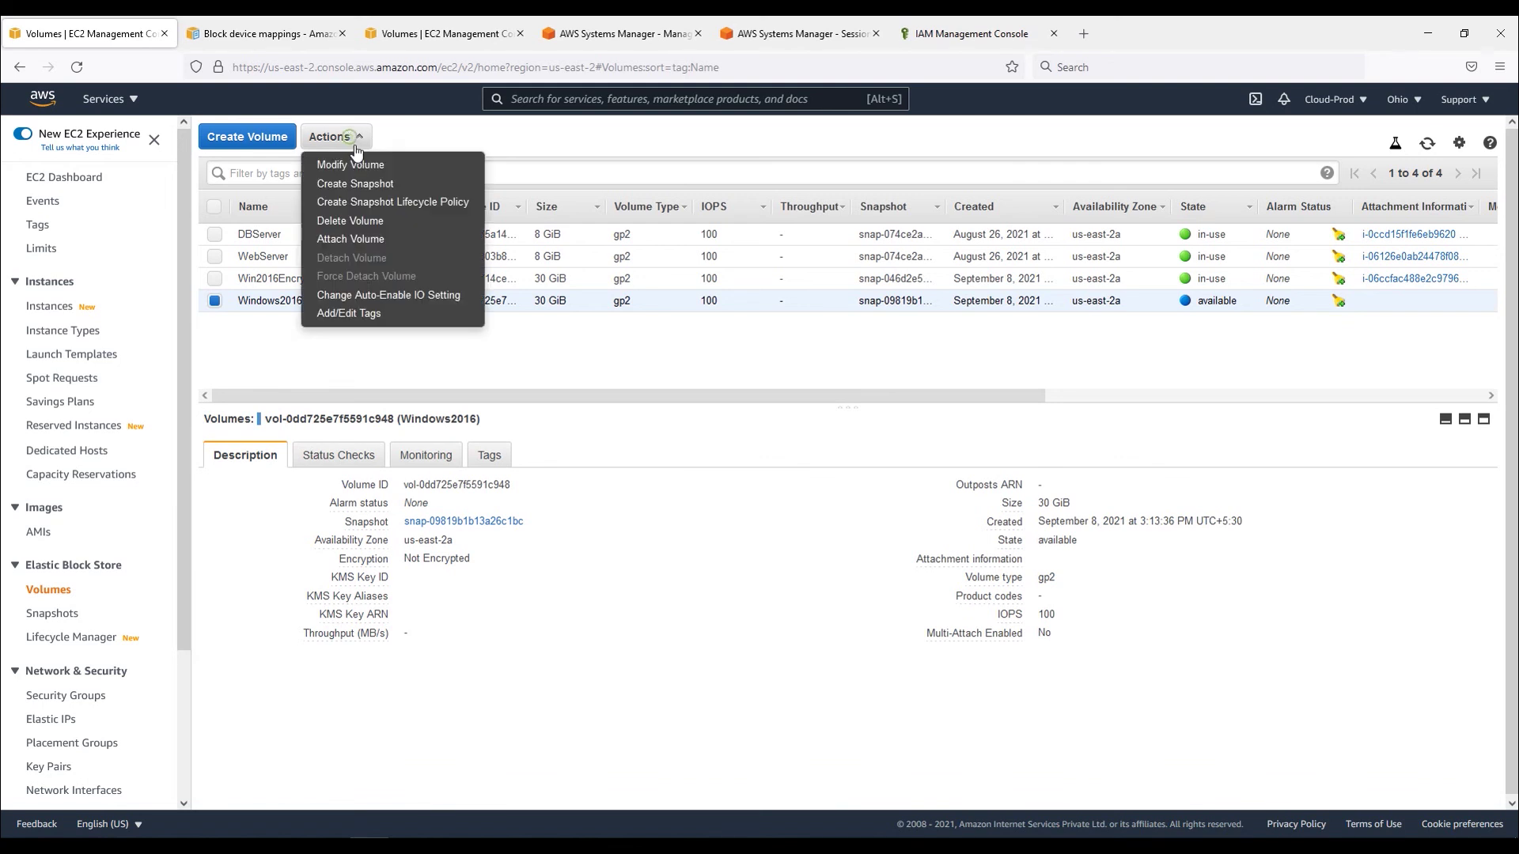
left_click(375, 222)
left_click(963, 518)
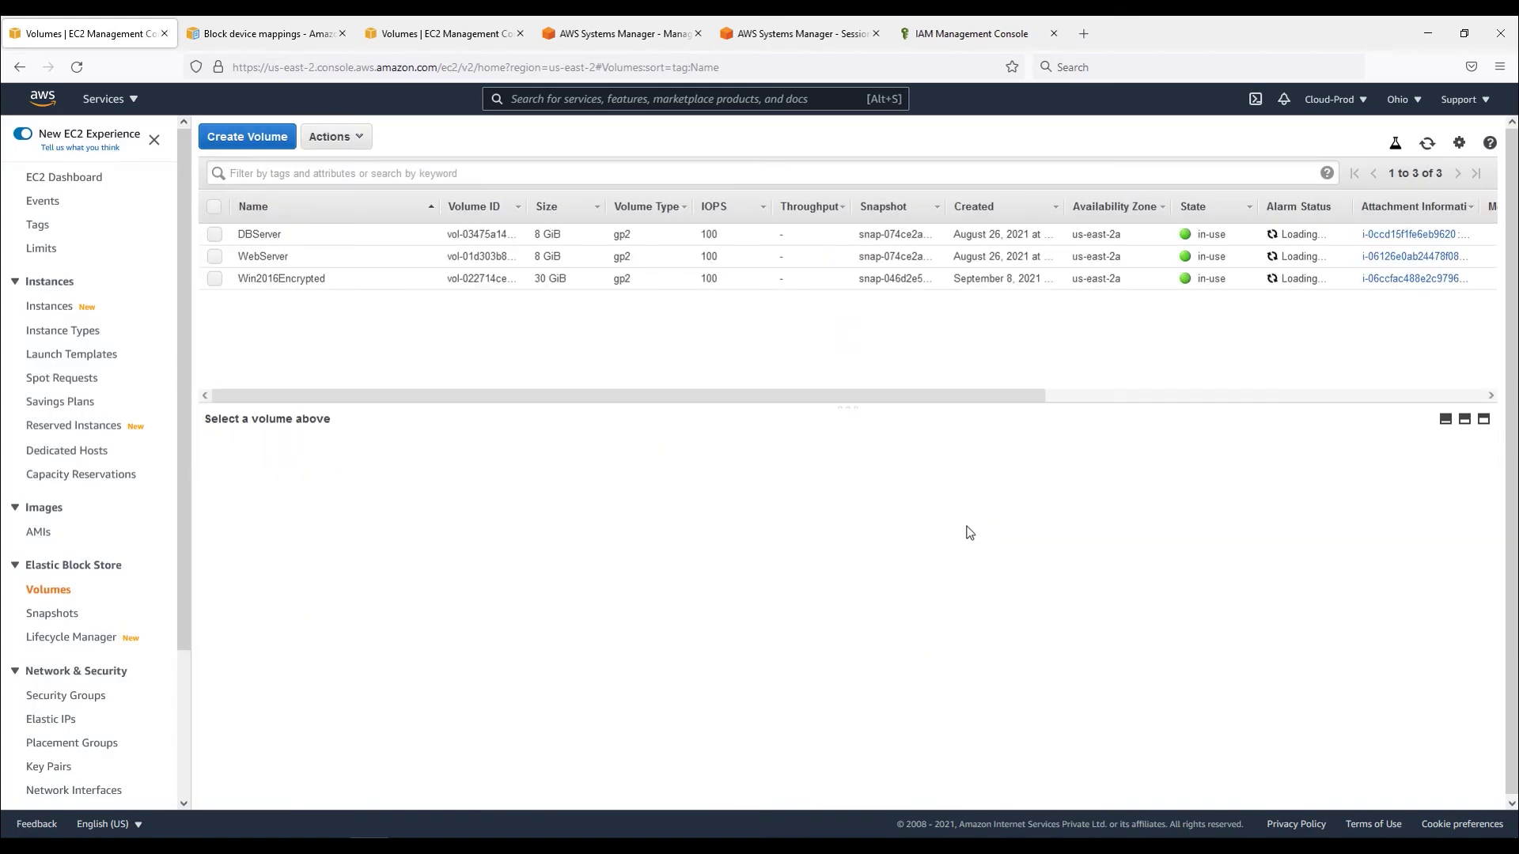
Open the snapshots list and select both the Win-Encrypted and Win-UnEncrypted snapshots.
left_click(55, 616)
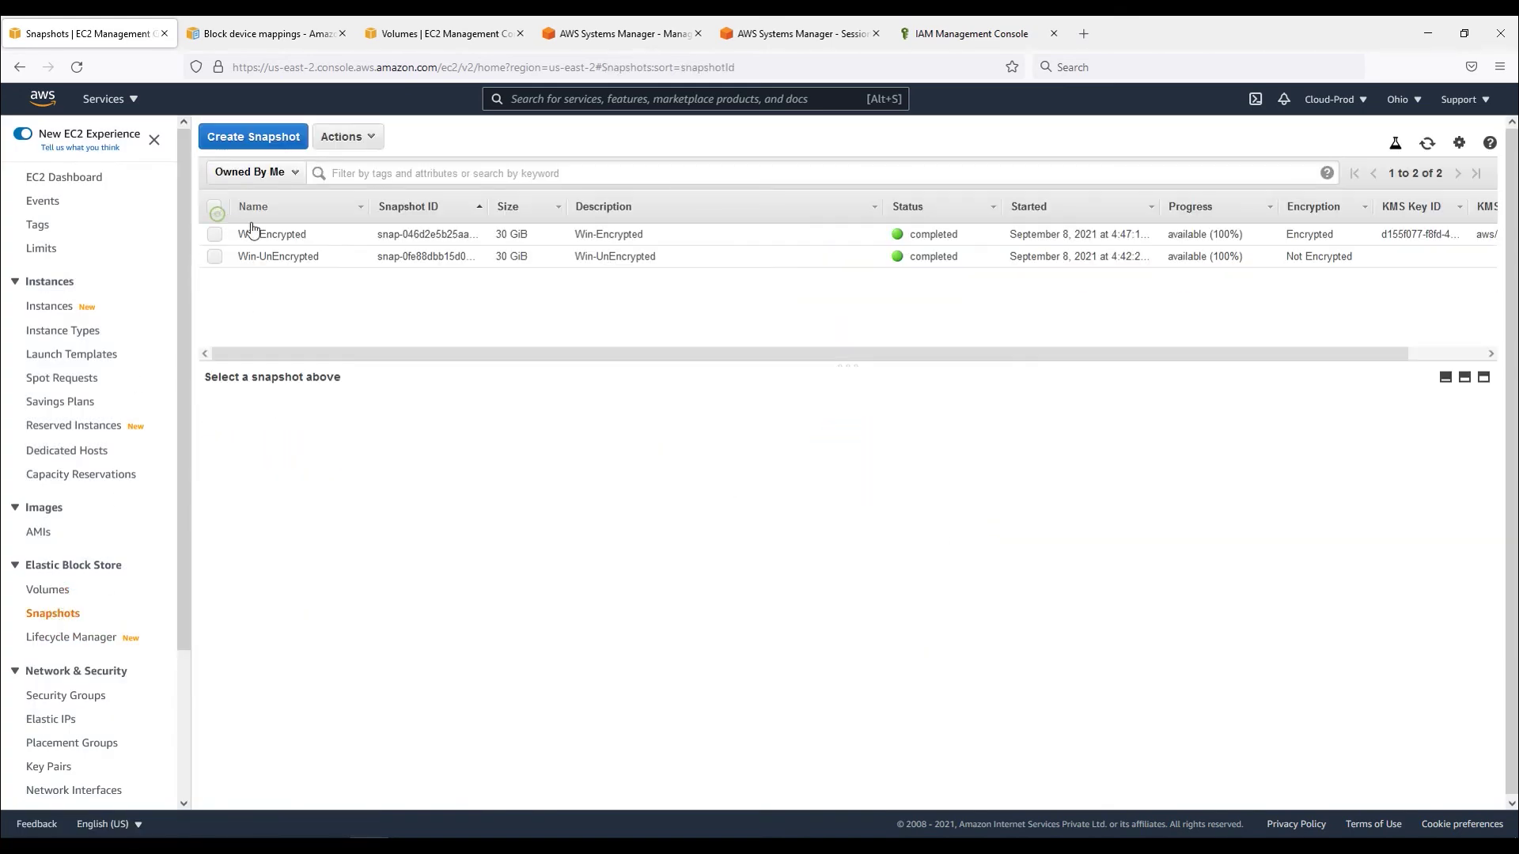
left_click(213, 207)
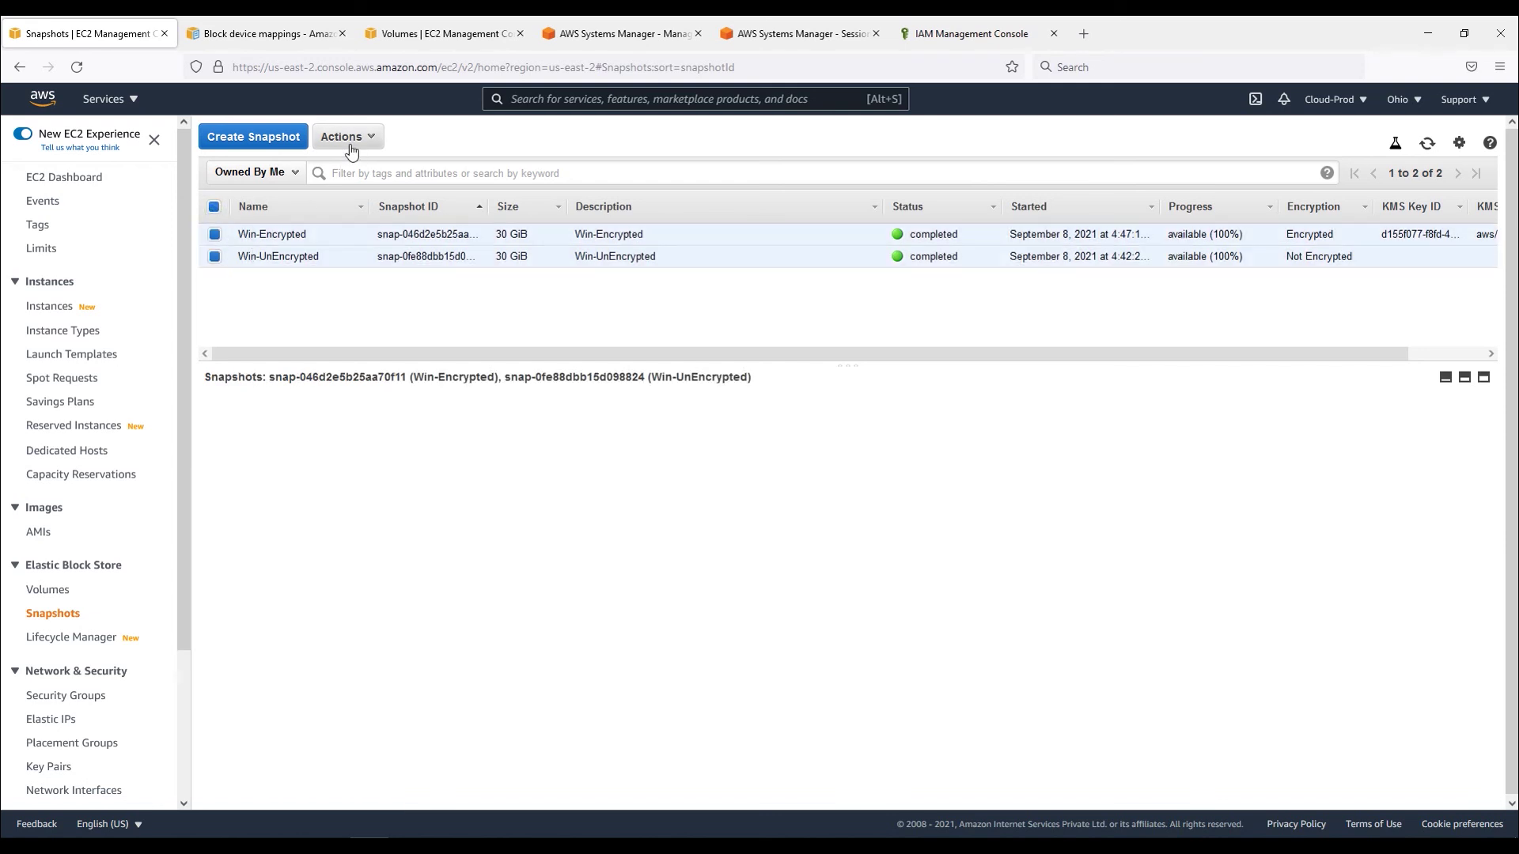